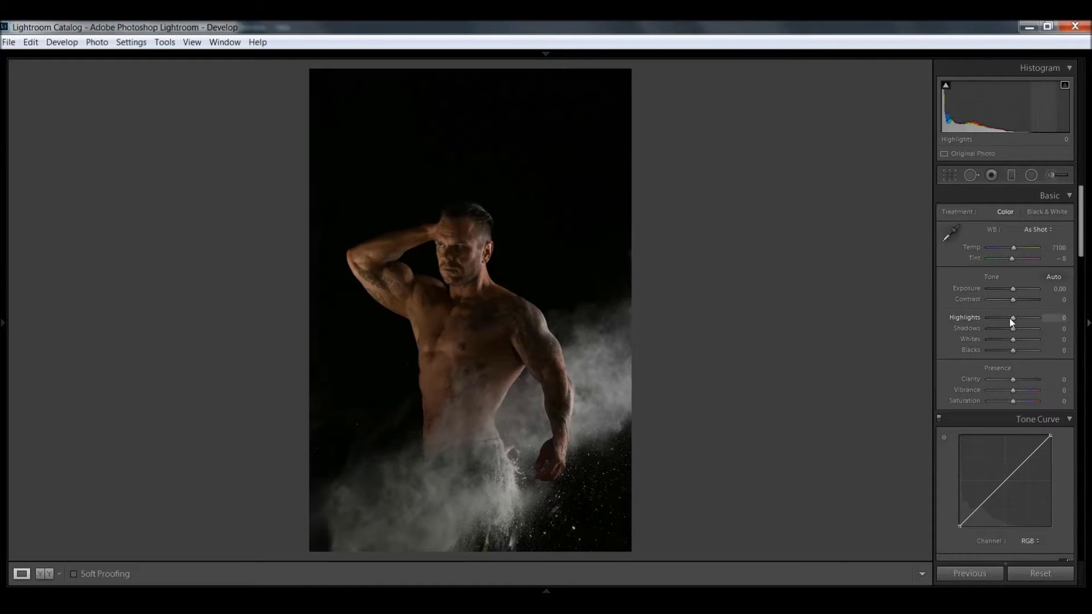
Set Highlights to -15 and Shadows to +56, checking the arm and face tattoos up close.
{"action": "left_click_drag", "start_coordinate": [1009, 319], "coordinate": [1022, 330]}
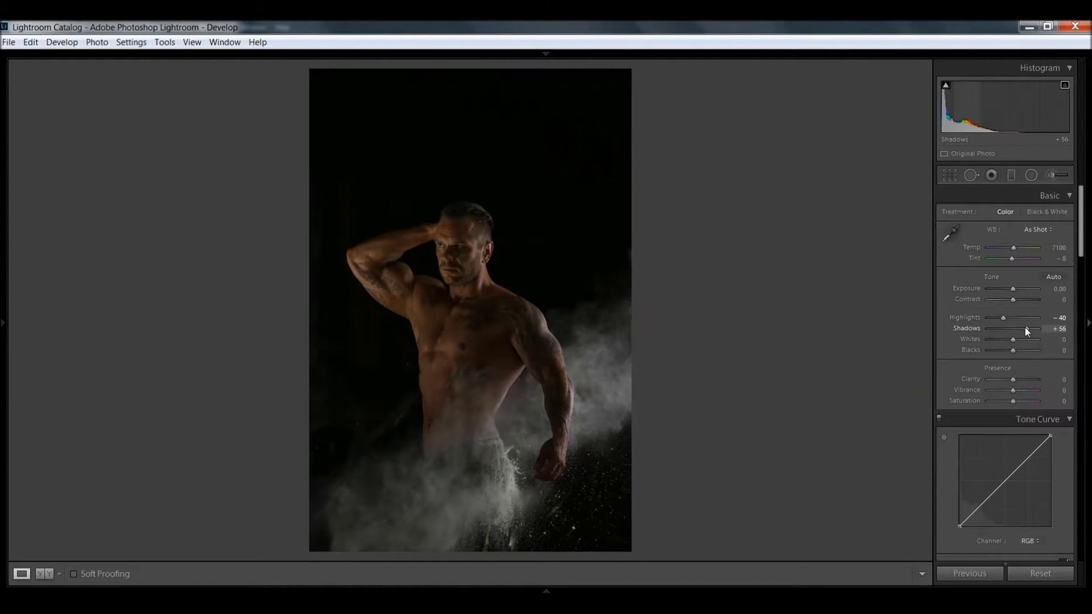
{"action": "left_click", "coordinate": [373, 273]}
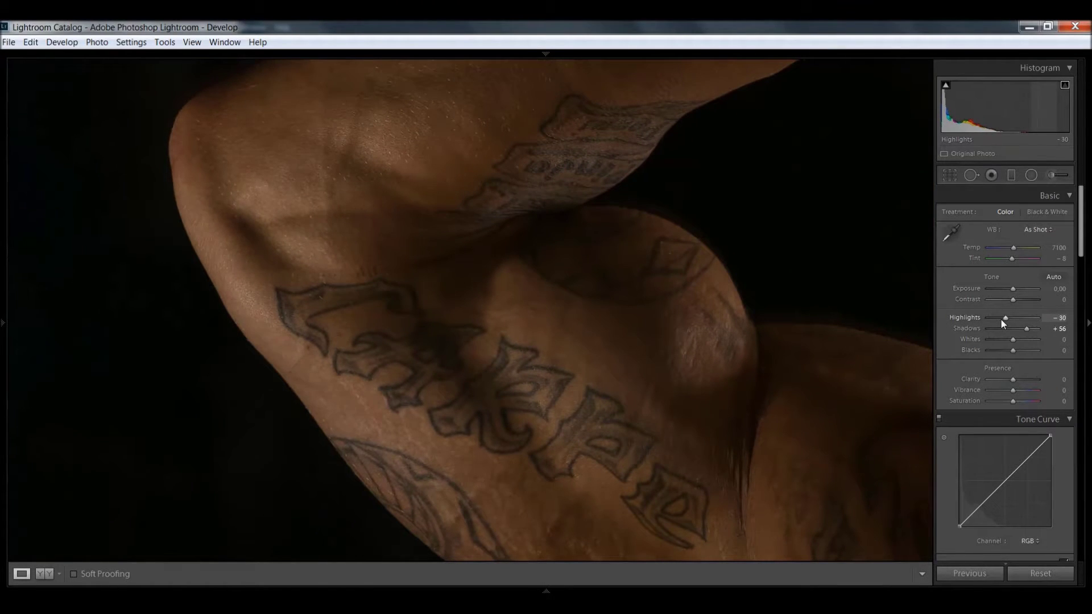
{"action": "key", "text": "Up"}
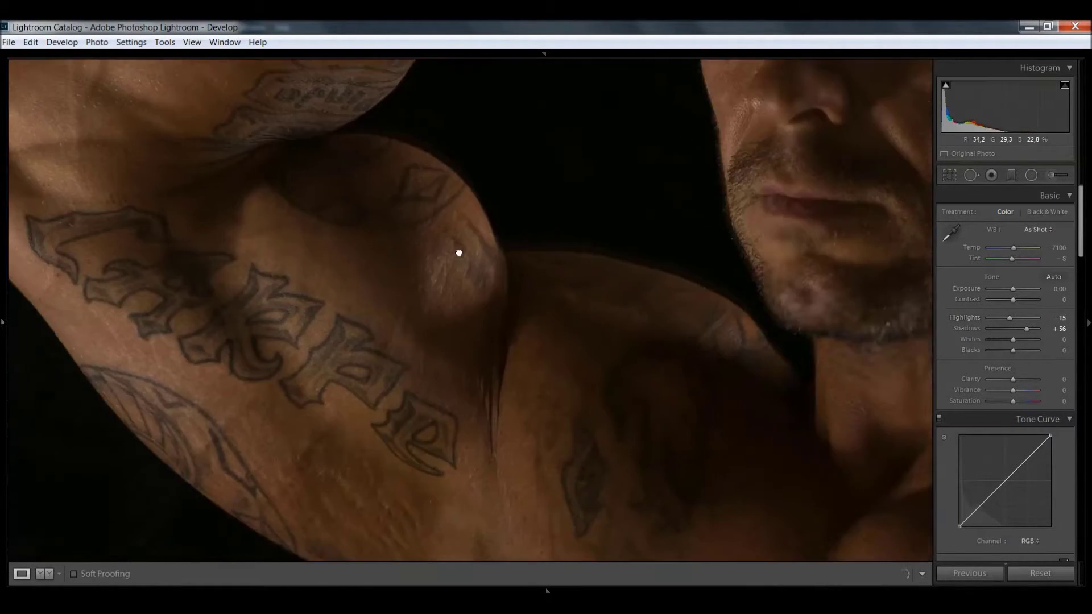
{"action": "mouse_move", "coordinate": [459, 250]}
{"action": "left_mouse_down"}
{"action": "mouse_move", "coordinate": [694, 287]}
{"action": "mouse_move", "coordinate": [666, 400]}
{"action": "mouse_move", "coordinate": [516, 161]}
{"action": "left_mouse_up"}
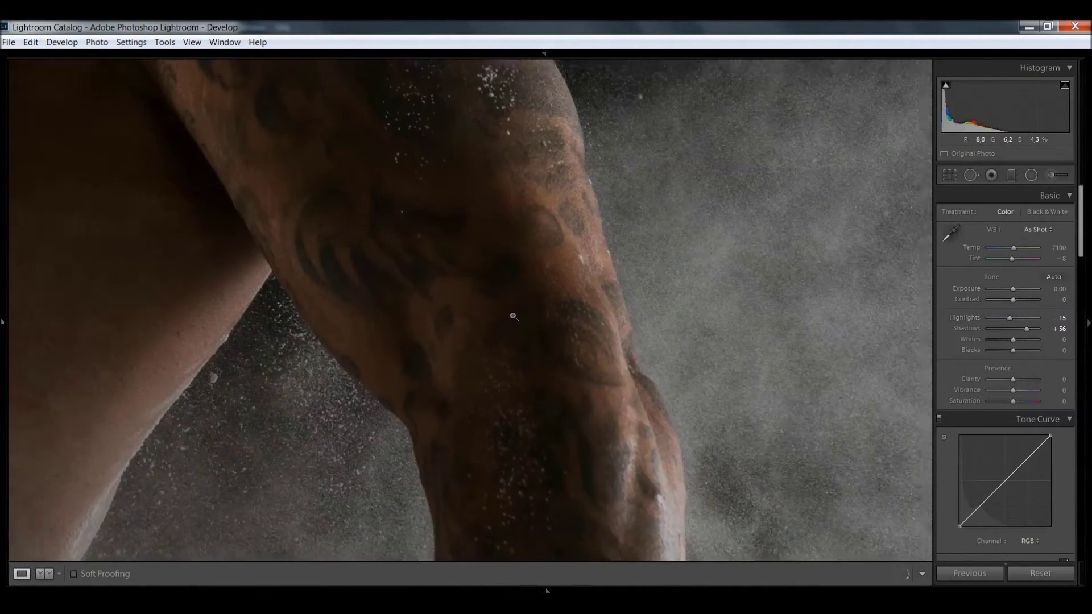
{"action": "left_click", "coordinate": [513, 316]}
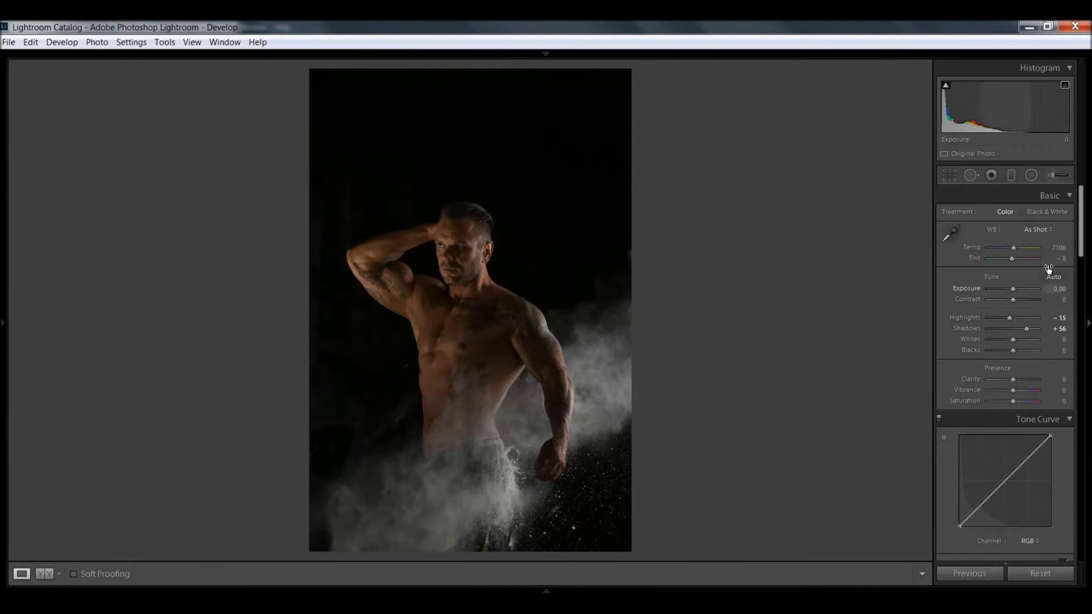
{"action": "left_click", "coordinate": [1031, 229]}
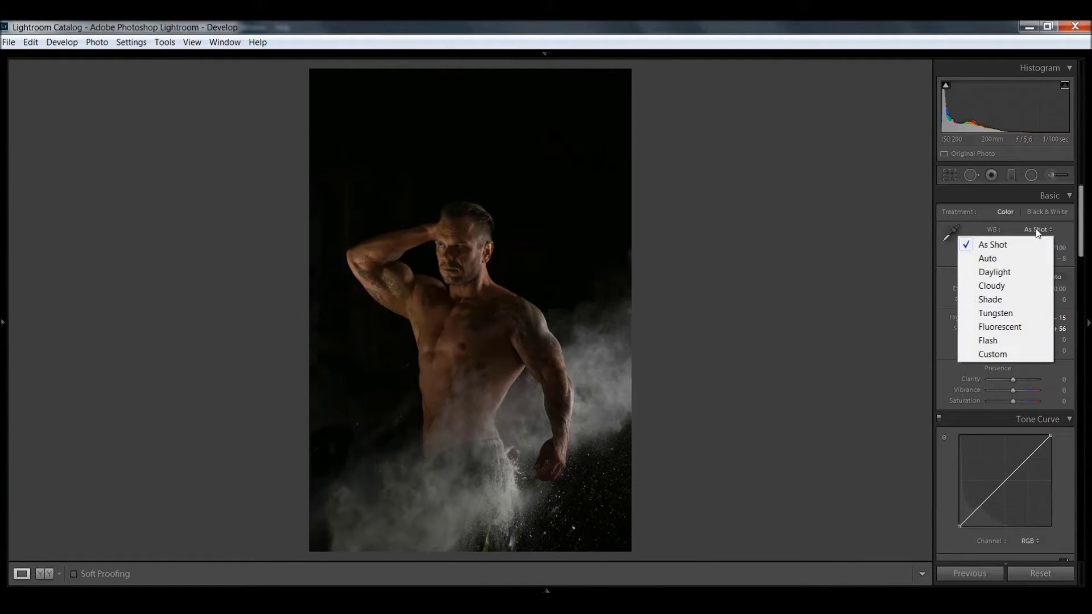
Apply the Flash white balance preset (Temp 5500, Tint 0) and inspect the chest and torso at 1:1.
{"action": "left_click", "coordinate": [988, 340]}
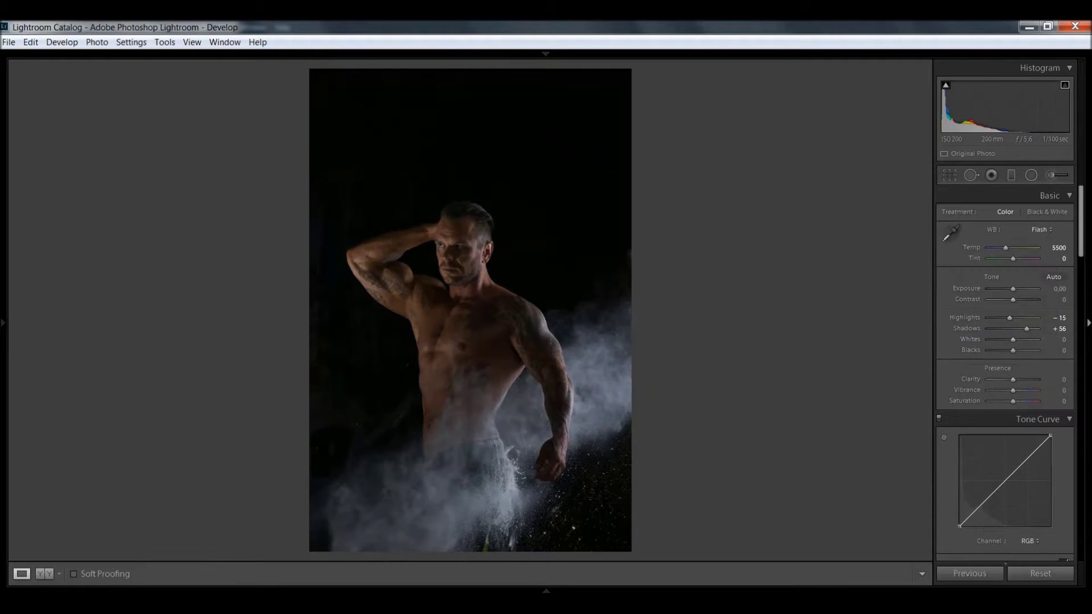
{"action": "left_click", "coordinate": [470, 340]}
{"action": "left_click_drag", "start_coordinate": [453, 385], "coordinate": [551, 330]}
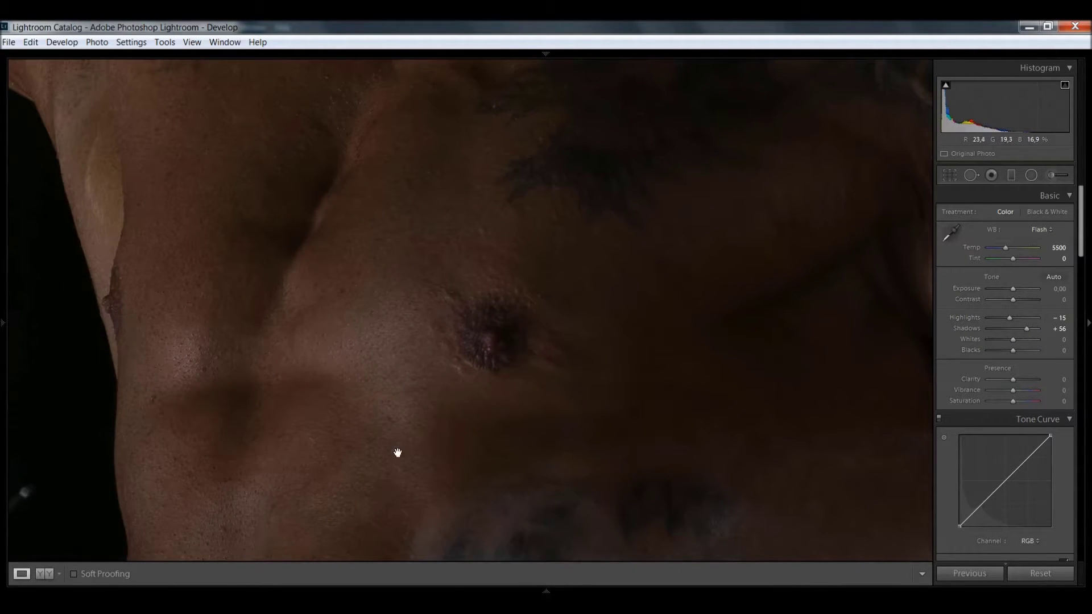
{"action": "left_click_drag", "start_coordinate": [403, 429], "coordinate": [494, 271]}
{"action": "left_click_drag", "start_coordinate": [415, 407], "coordinate": [515, 385]}
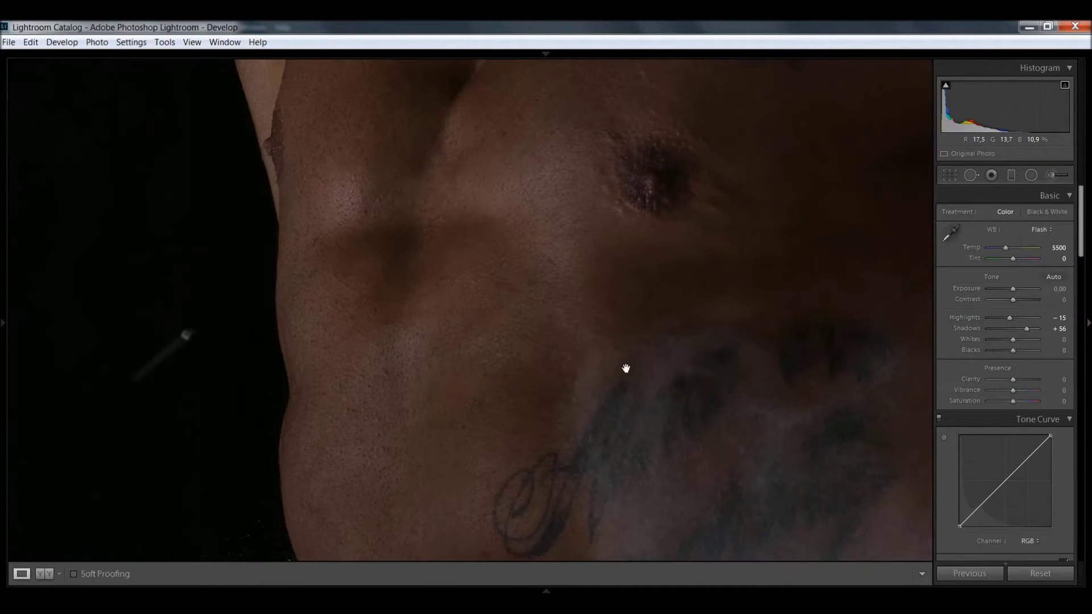
{"action": "left_click", "coordinate": [607, 306]}
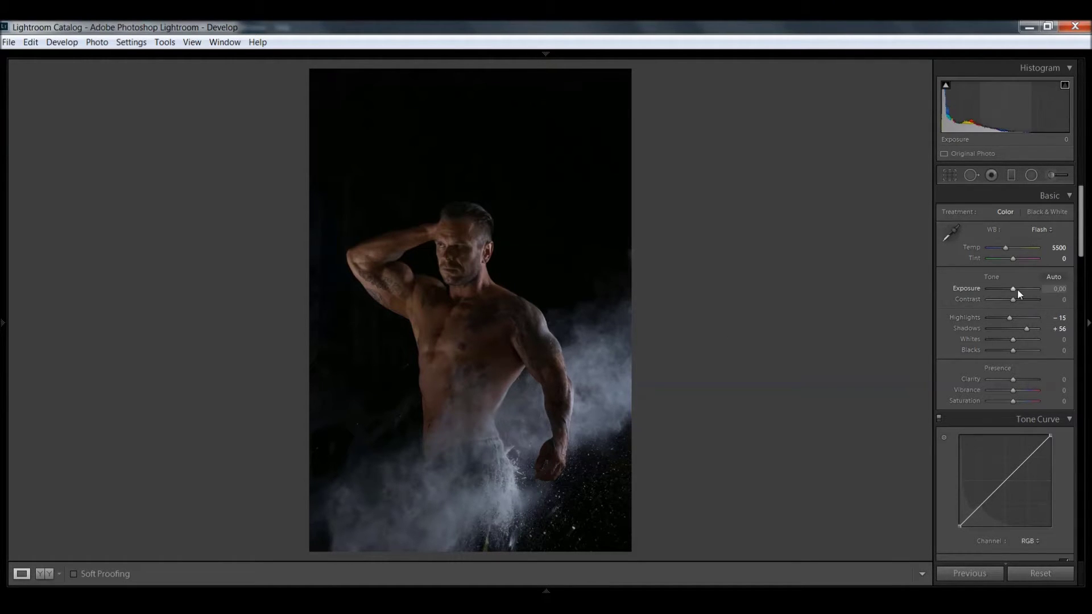
Raise Exposure to +1.00 and Highlights to -34, checking the face and neck at 1:1.
{"action": "left_click_drag", "start_coordinate": [1015, 289], "coordinate": [1015, 290]}
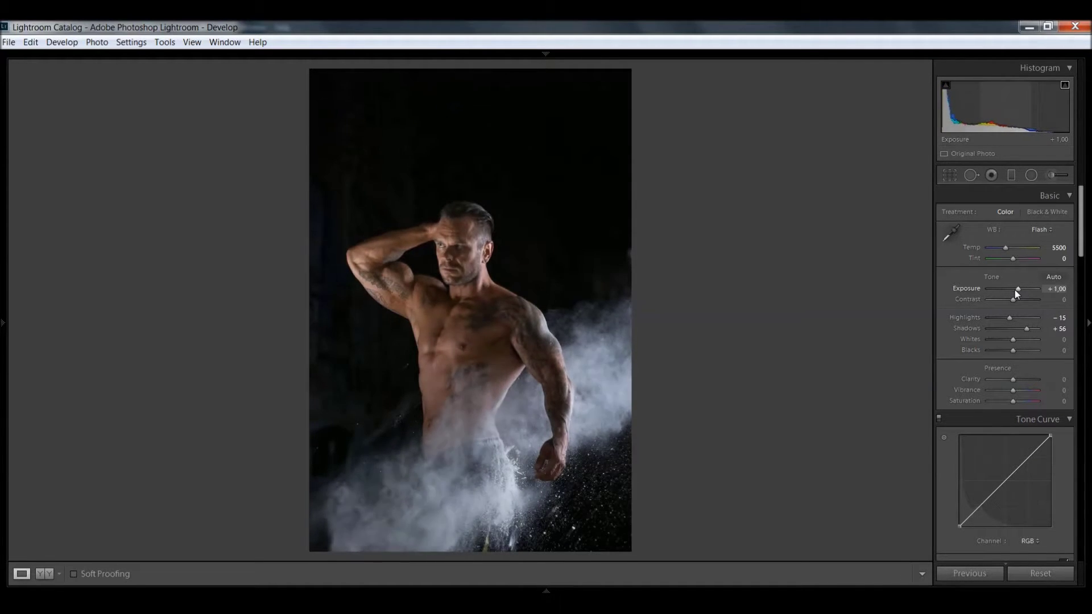
{"action": "left_click", "coordinate": [431, 357]}
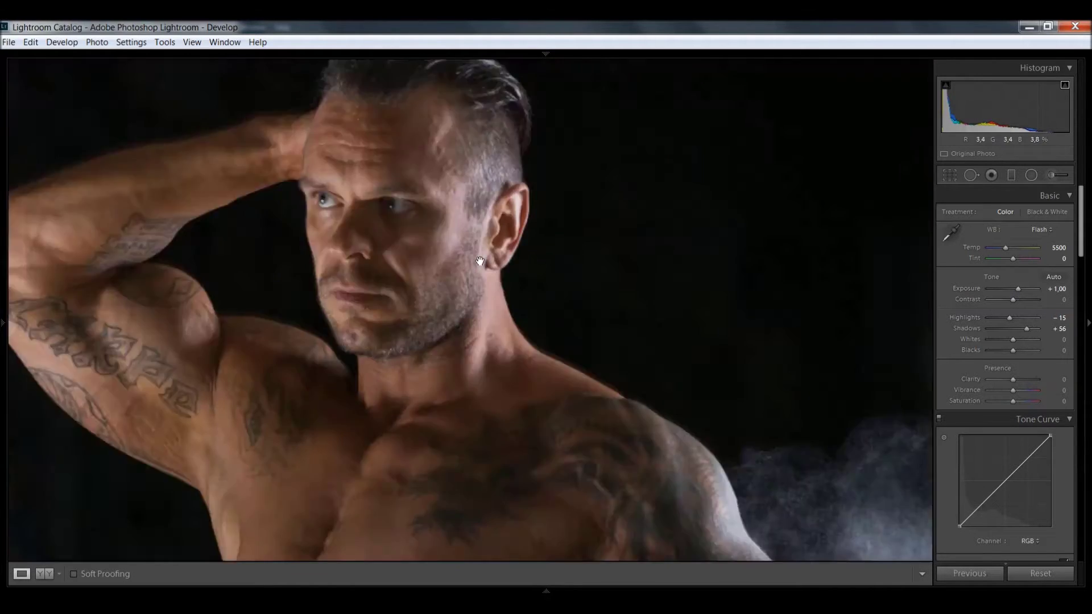
{"action": "left_click_drag", "start_coordinate": [430, 357], "coordinate": [515, 266]}
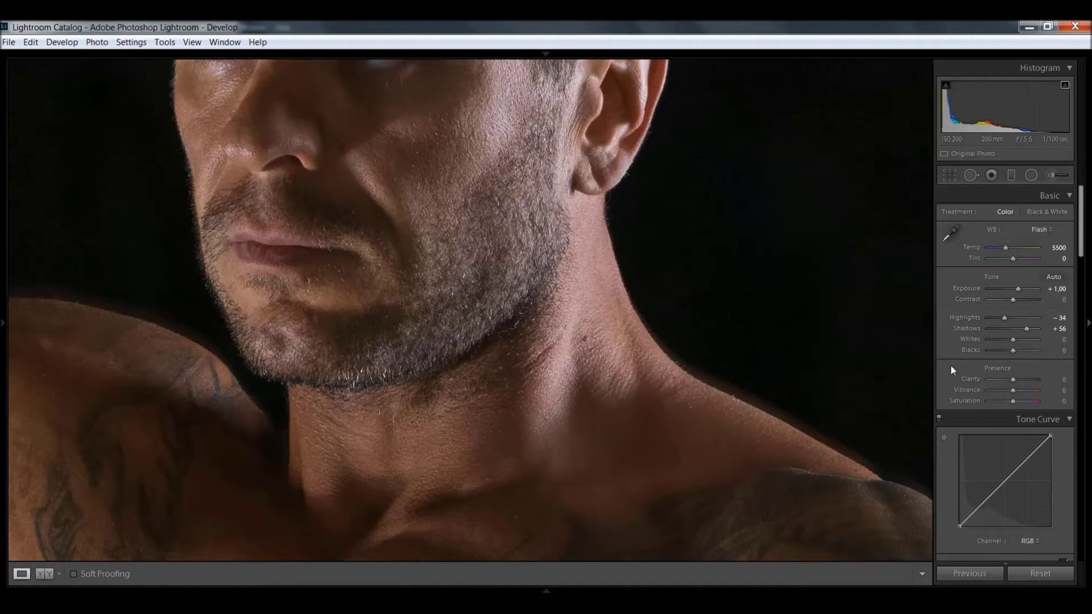
Add a low point and a slightly raised upper point to the Tone Curve, forming a gentle S-curve.
{"action": "scroll", "coordinate": [950, 364], "scroll_direction": "down", "scroll_amount": 3}
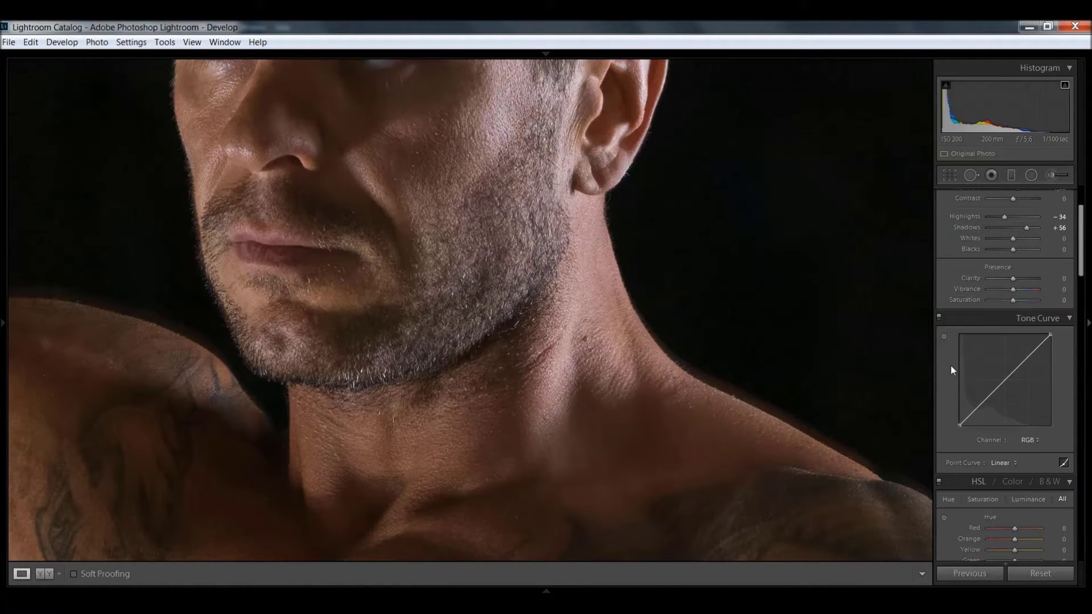
{"action": "left_click", "coordinate": [976, 411]}
{"action": "left_click_drag", "start_coordinate": [1035, 350], "coordinate": [1038, 344]}
{"action": "scroll", "coordinate": [1074, 286], "scroll_direction": "up", "scroll_amount": 3}
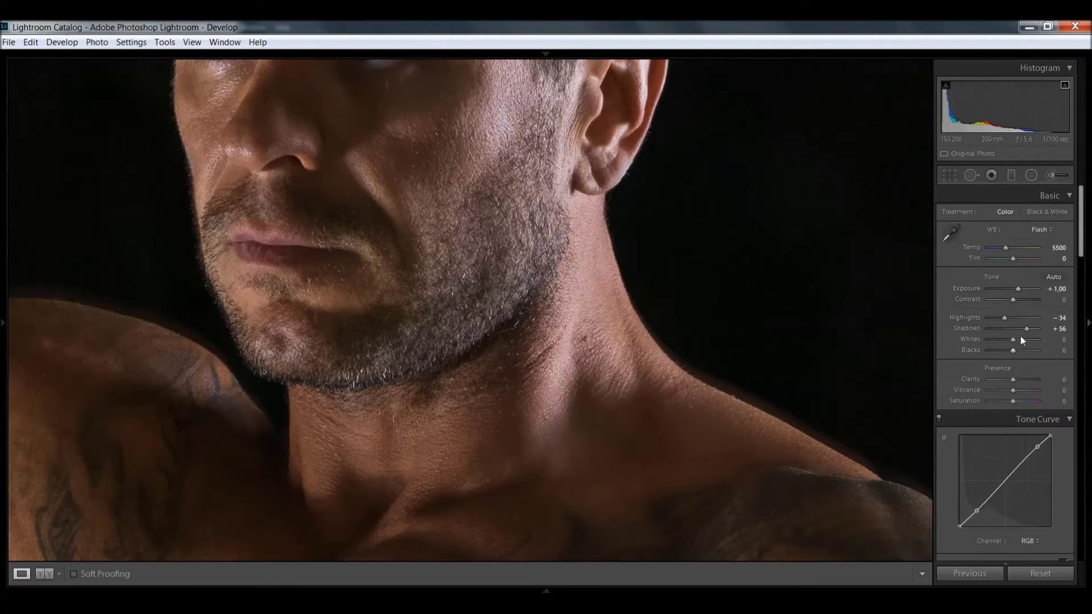
{"action": "left_click", "coordinate": [523, 340]}
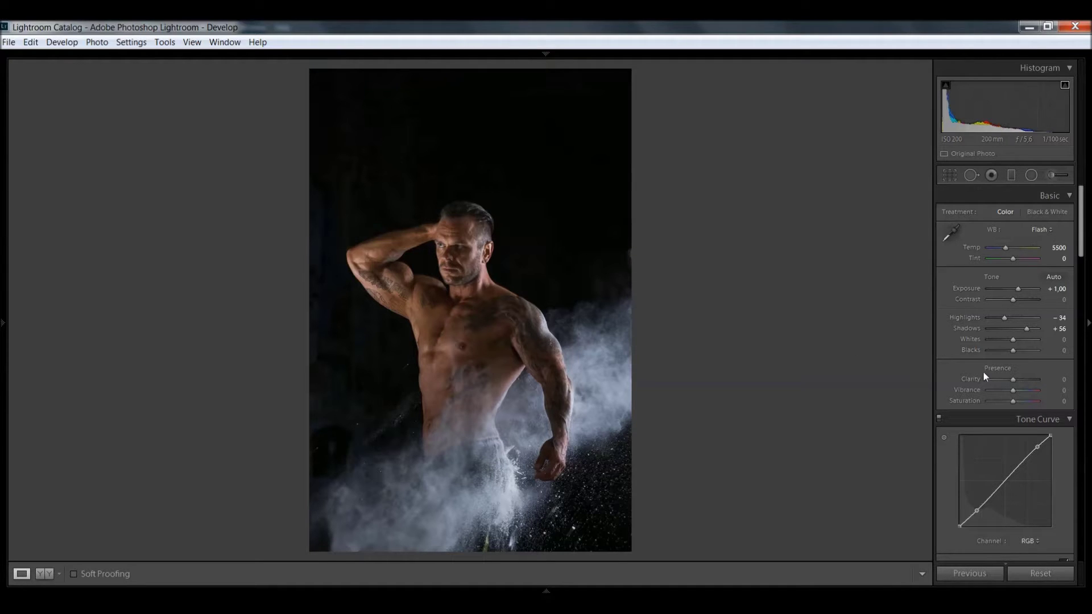
Set the Detail panel's Sharpening Amount to 0.
{"action": "scroll", "coordinate": [949, 370], "scroll_direction": "down", "scroll_amount": 2}
{"action": "scroll", "coordinate": [950, 370], "scroll_direction": "down", "scroll_amount": 4}
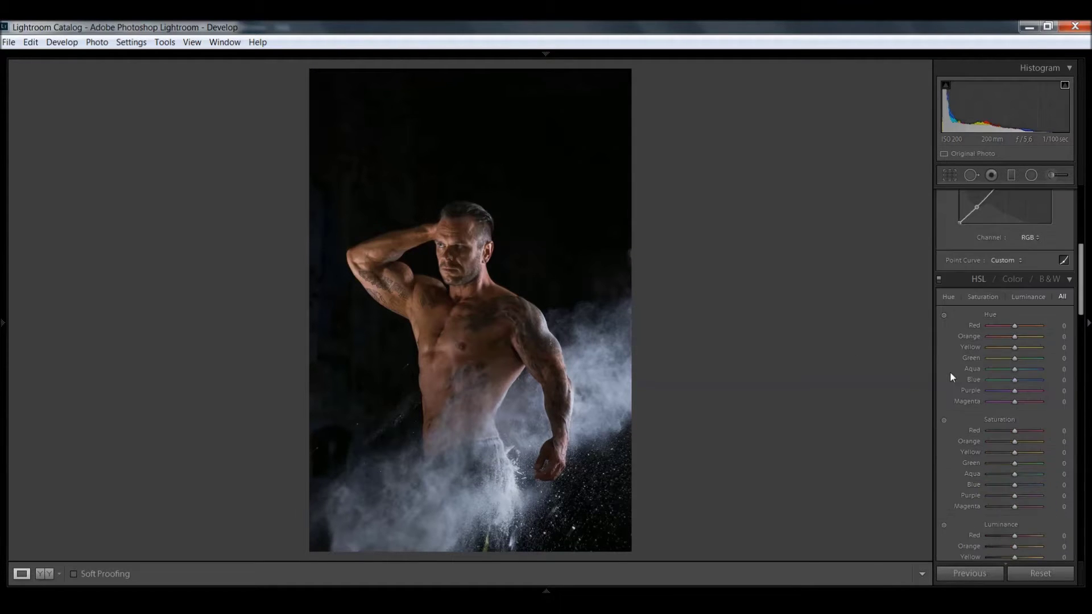
{"action": "scroll", "coordinate": [950, 371], "scroll_direction": "down", "scroll_amount": 2}
{"action": "scroll", "coordinate": [985, 342], "scroll_direction": "down", "scroll_amount": 2}
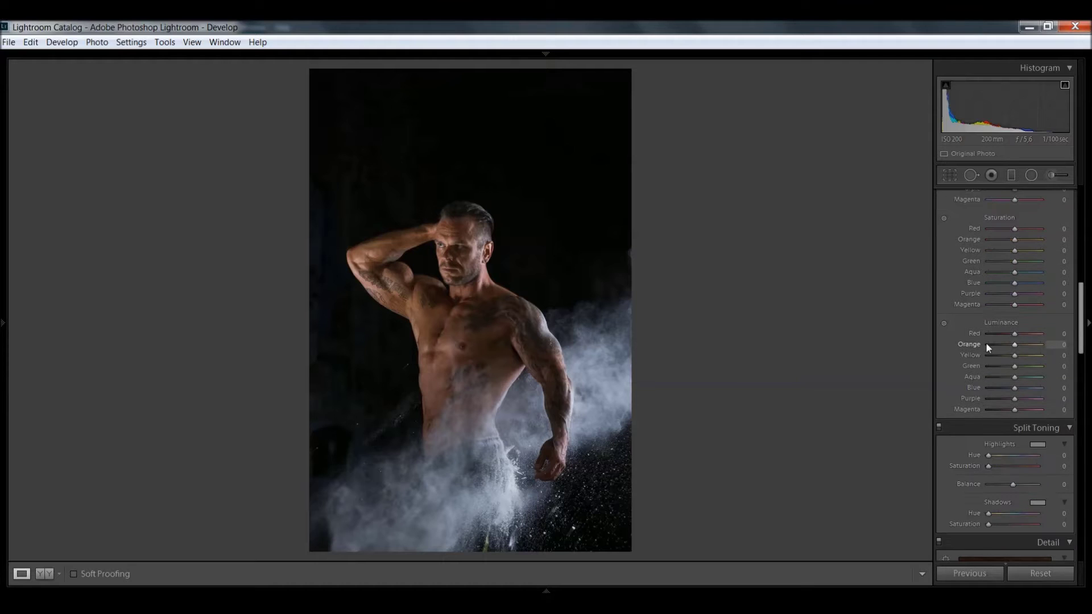
{"action": "scroll", "coordinate": [966, 339], "scroll_direction": "down", "scroll_amount": 2}
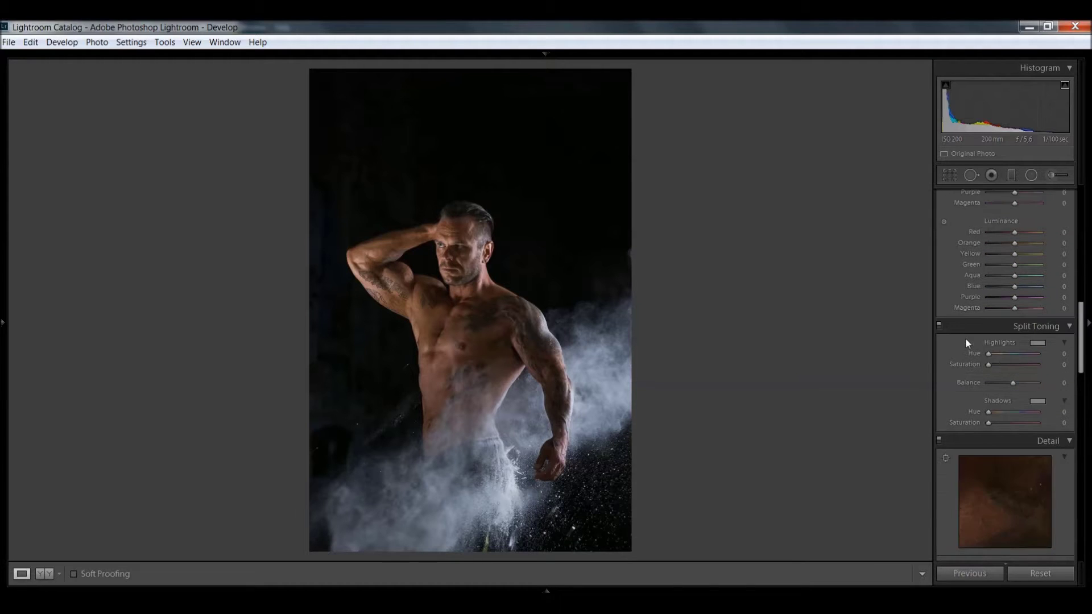
{"action": "scroll", "coordinate": [966, 339], "scroll_direction": "down", "scroll_amount": 3}
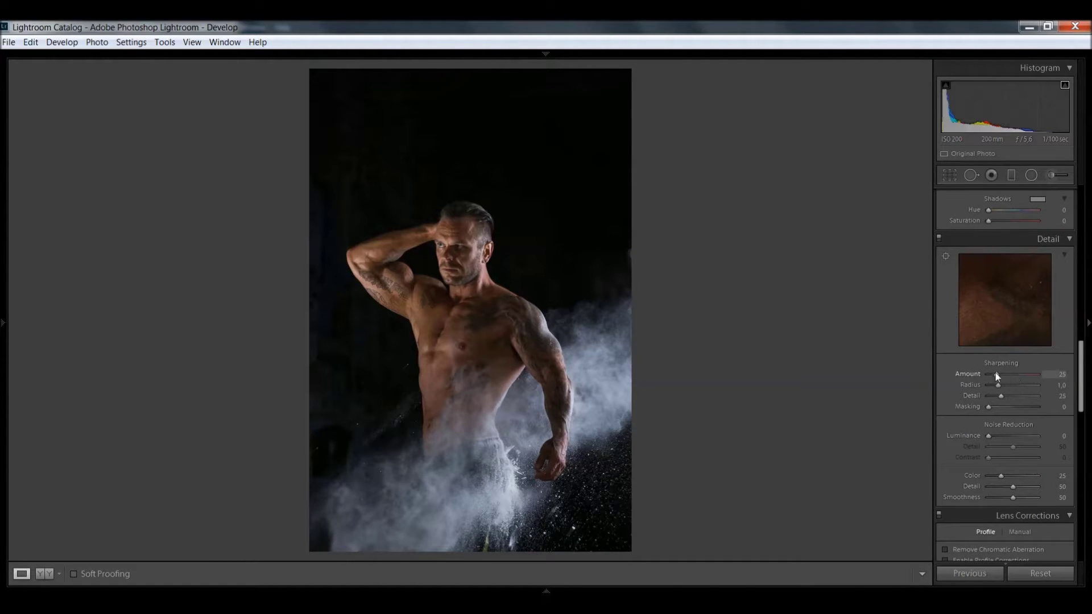
{"action": "left_click_drag", "start_coordinate": [996, 373], "coordinate": [924, 373]}
Enable Remove Chromatic Aberration and the Nikon lens profile corrections in Lens Corrections.
{"action": "scroll", "coordinate": [968, 364], "scroll_direction": "down", "scroll_amount": 2}
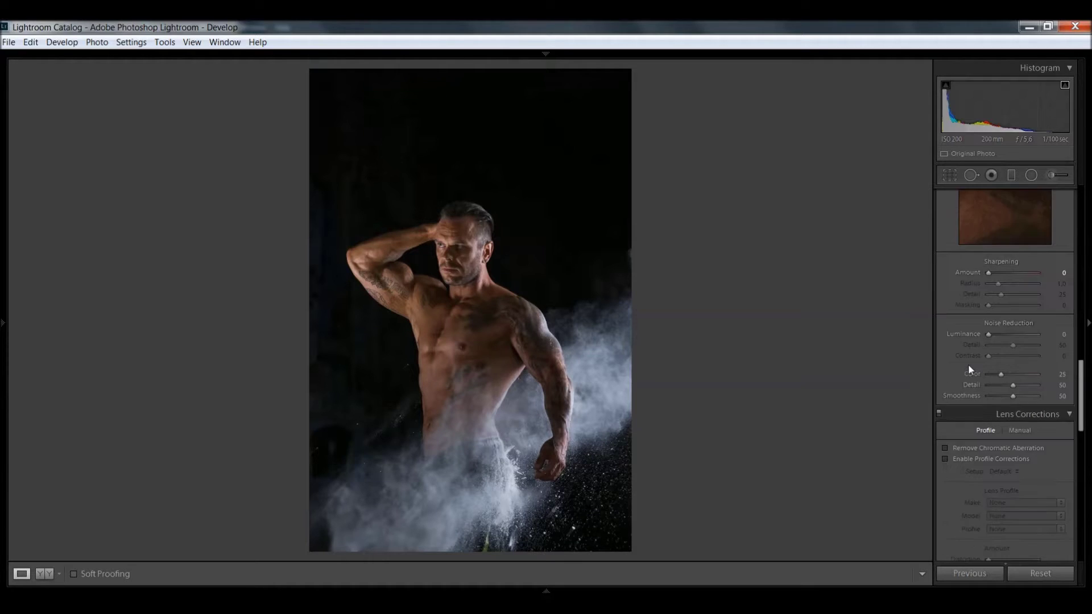
{"action": "scroll", "coordinate": [969, 369], "scroll_direction": "down", "scroll_amount": 2}
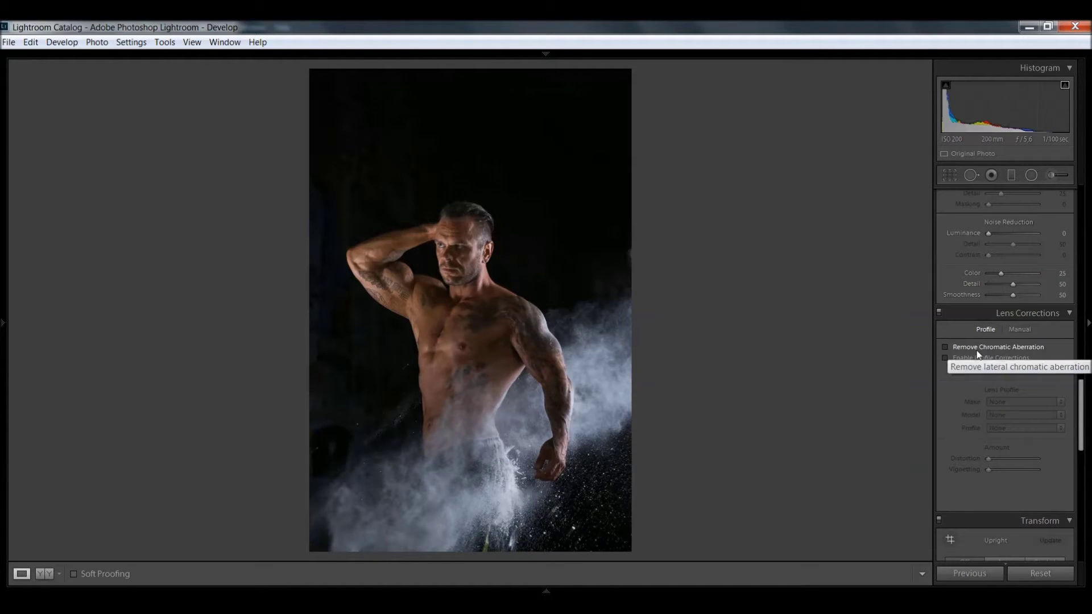
{"action": "left_click", "coordinate": [965, 350]}
{"action": "left_click", "coordinate": [961, 358]}
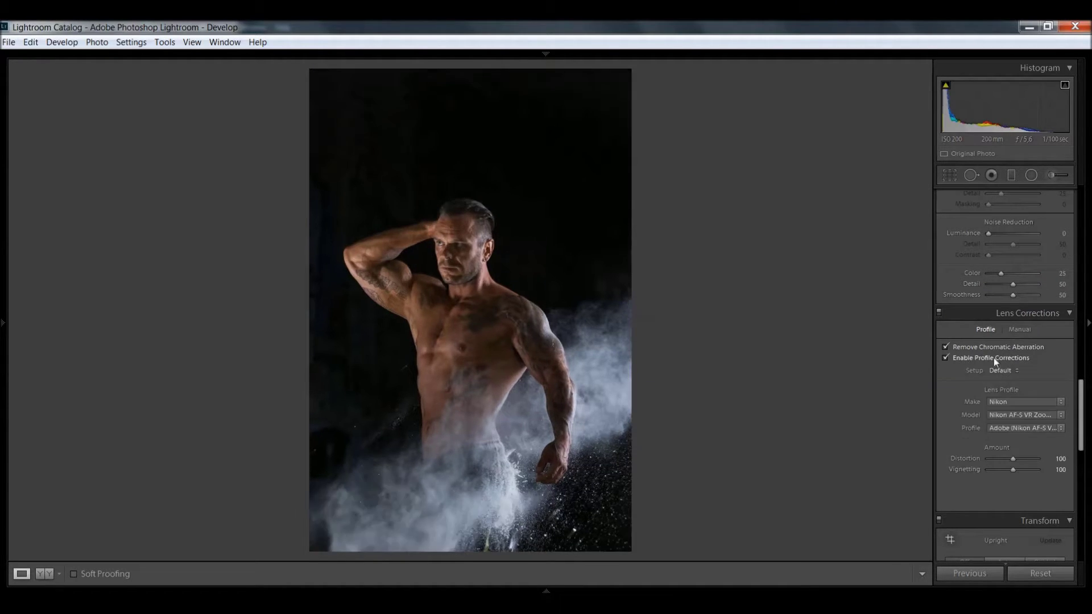
{"action": "scroll", "coordinate": [998, 362], "scroll_direction": "down", "scroll_amount": 2}
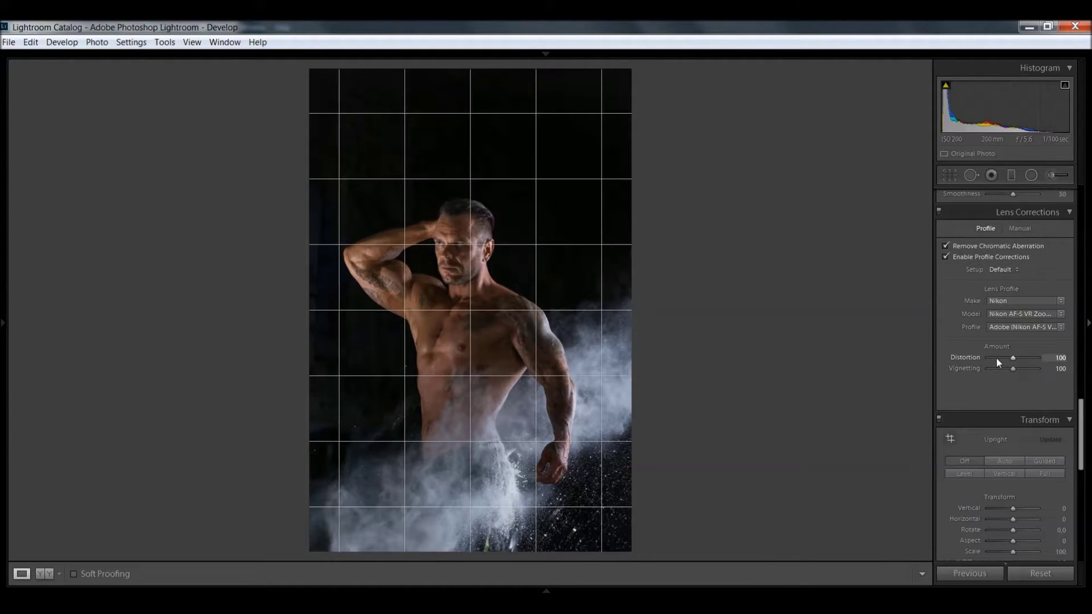
{"action": "scroll", "coordinate": [972, 386], "scroll_direction": "down", "scroll_amount": 3}
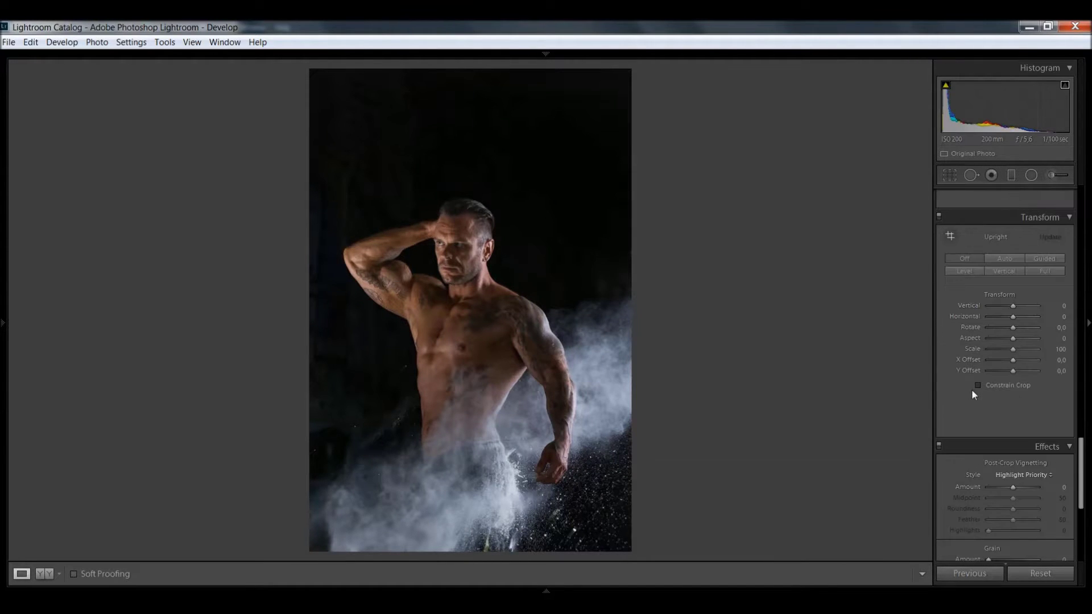
{"action": "scroll", "coordinate": [971, 389], "scroll_direction": "down", "scroll_amount": 3}
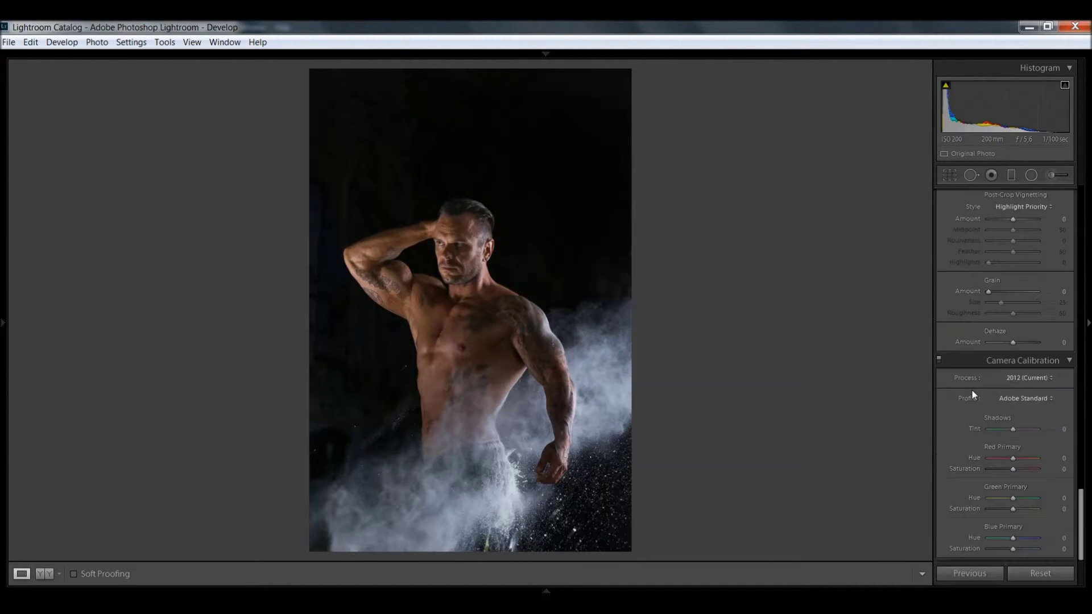
Apply the Camera Portrait calibration profile and inspect the chest and tattoos up close.
{"action": "left_click", "coordinate": [1026, 402]}
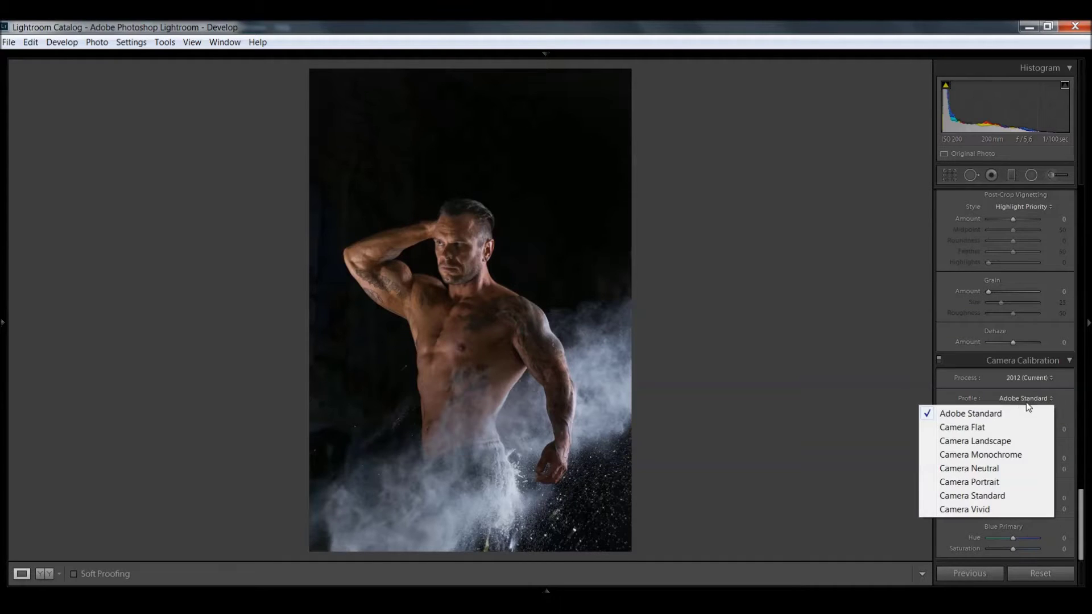
{"action": "left_click", "coordinate": [1006, 482]}
{"action": "left_click", "coordinate": [427, 346]}
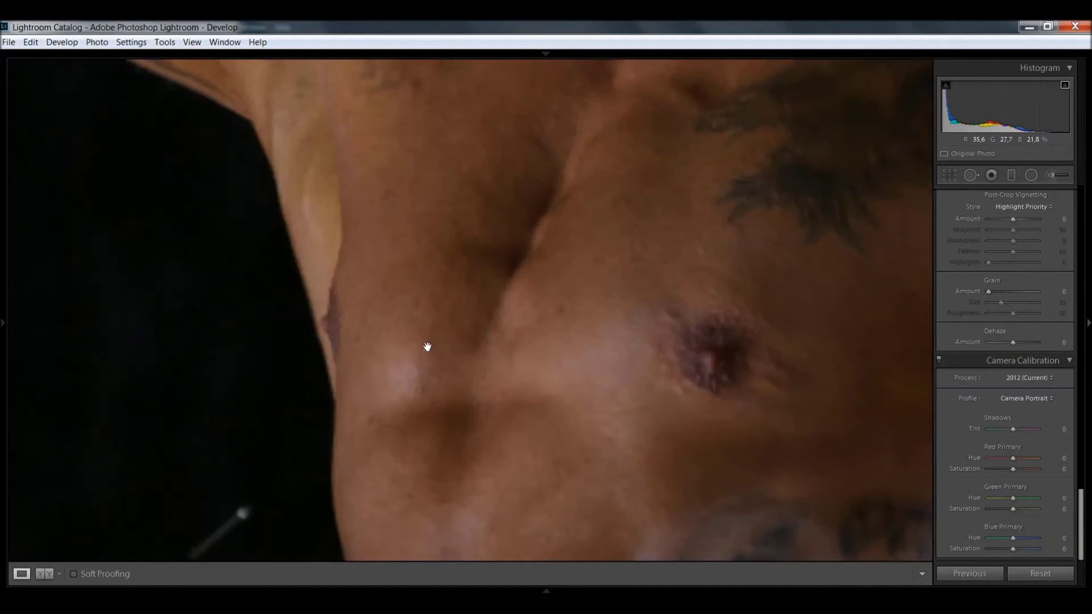
{"action": "mouse_move", "coordinate": [536, 398]}
{"action": "left_mouse_down"}
{"action": "mouse_move", "coordinate": [541, 356]}
{"action": "mouse_move", "coordinate": [593, 263]}
{"action": "mouse_move", "coordinate": [583, 336]}
{"action": "left_mouse_up"}
{"action": "mouse_move", "coordinate": [609, 268]}
{"action": "left_mouse_down"}
{"action": "mouse_move", "coordinate": [590, 344]}
{"action": "mouse_move", "coordinate": [670, 419]}
{"action": "left_mouse_up"}
{"action": "mouse_move", "coordinate": [604, 312]}
{"action": "left_mouse_down"}
{"action": "mouse_move", "coordinate": [388, 219]}
{"action": "mouse_move", "coordinate": [439, 305]}
{"action": "left_mouse_up"}
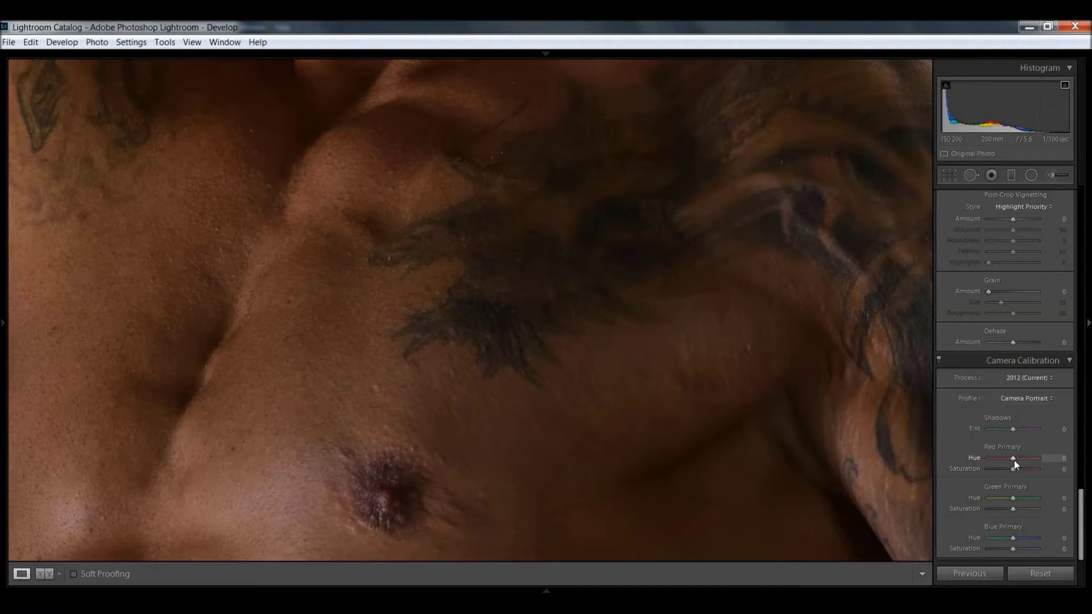
Set the Red Primary Hue to +1, then view the torso at 1:1.
{"action": "left_click_drag", "start_coordinate": [1005, 459], "coordinate": [1018, 460]}
{"action": "left_click", "coordinate": [1049, 461]}
{"action": "type", "text": "+1"}
{"action": "key", "text": "Return"}
{"action": "left_click", "coordinate": [432, 371]}
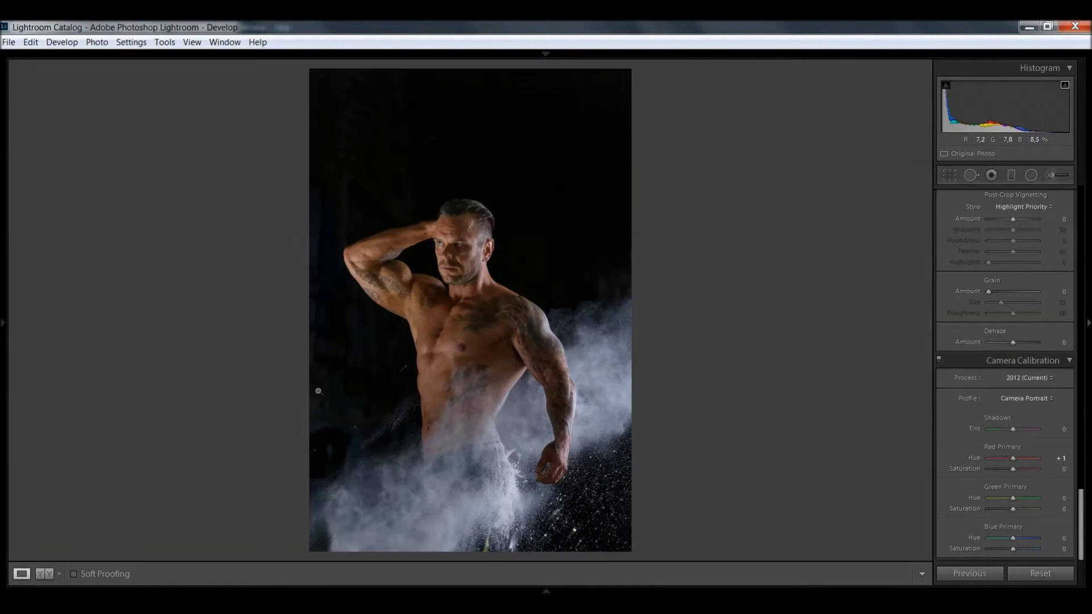
{"action": "left_click", "coordinate": [443, 371]}
{"action": "scroll", "coordinate": [1020, 257], "scroll_direction": "up", "scroll_amount": 5}
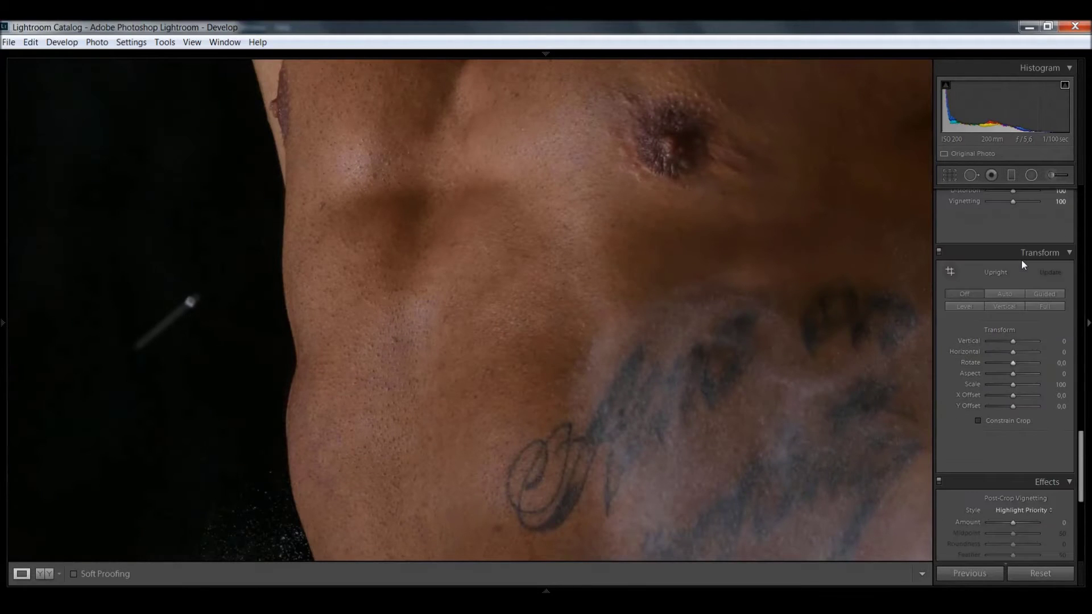
{"action": "scroll", "coordinate": [1035, 279], "scroll_direction": "up", "scroll_amount": 5}
{"action": "scroll", "coordinate": [1036, 279], "scroll_direction": "up", "scroll_amount": 5}
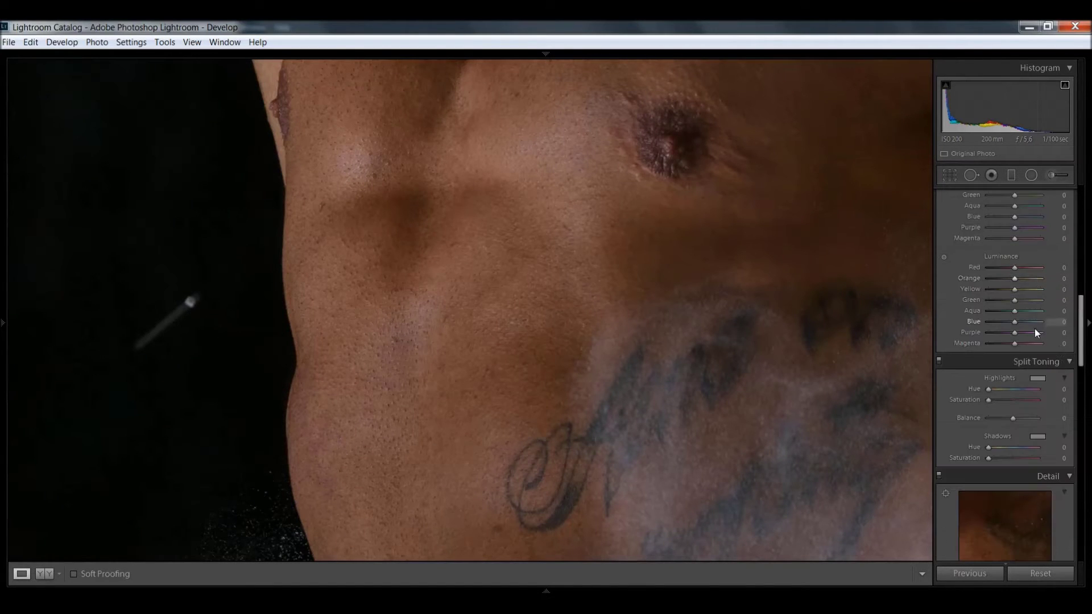
{"action": "left_click_drag", "start_coordinate": [1013, 332], "coordinate": [991, 334]}
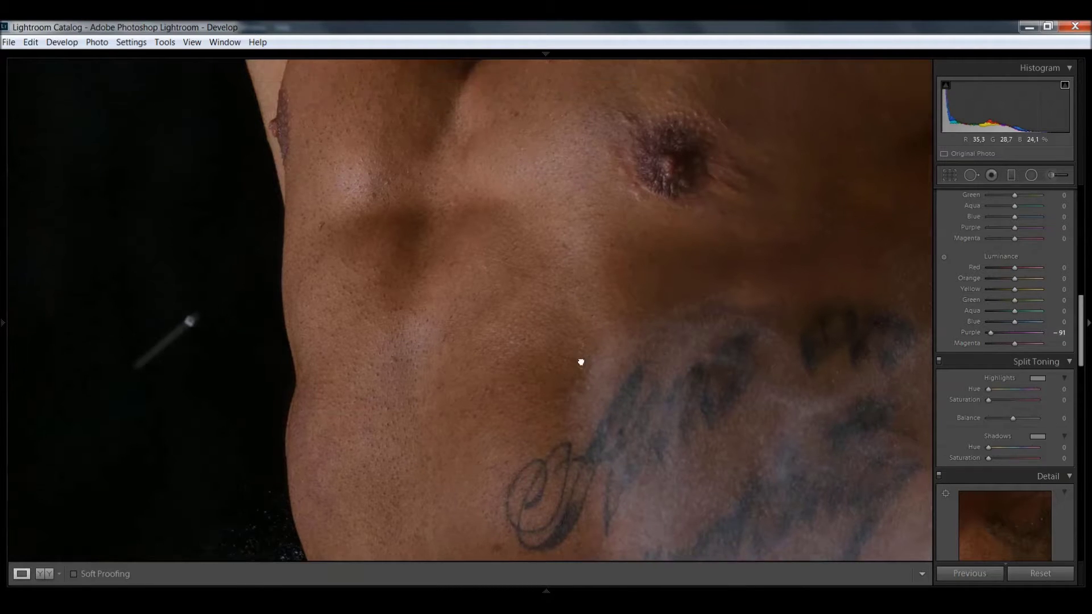
{"action": "scroll", "coordinate": [580, 361], "scroll_direction": "up", "scroll_amount": 5}
{"action": "left_click", "coordinate": [630, 365]}
{"action": "left_click", "coordinate": [458, 364]}
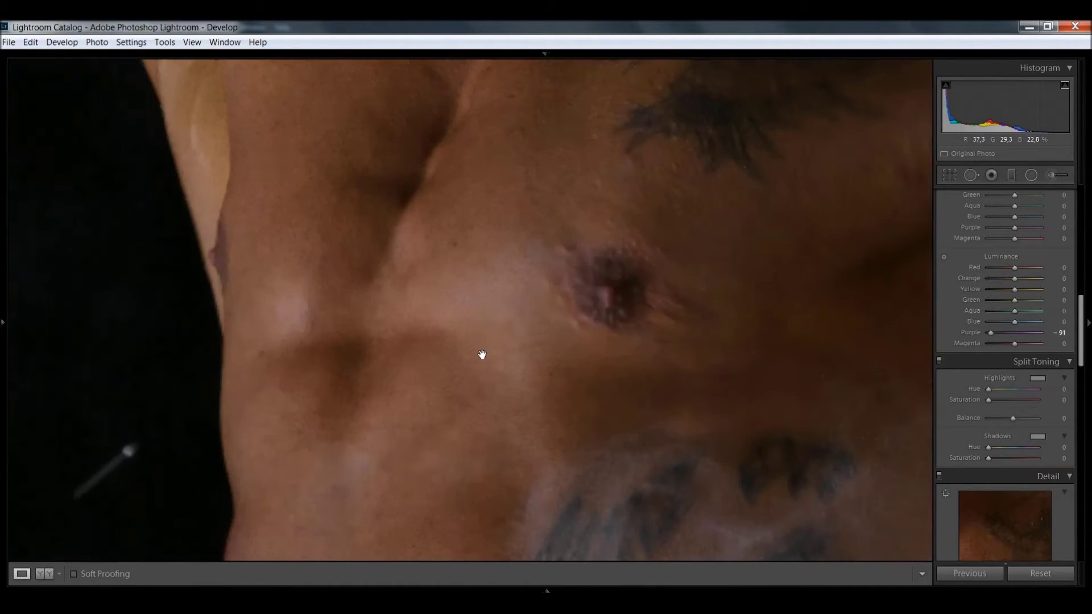
{"action": "left_click_drag", "start_coordinate": [990, 332], "coordinate": [1032, 333]}
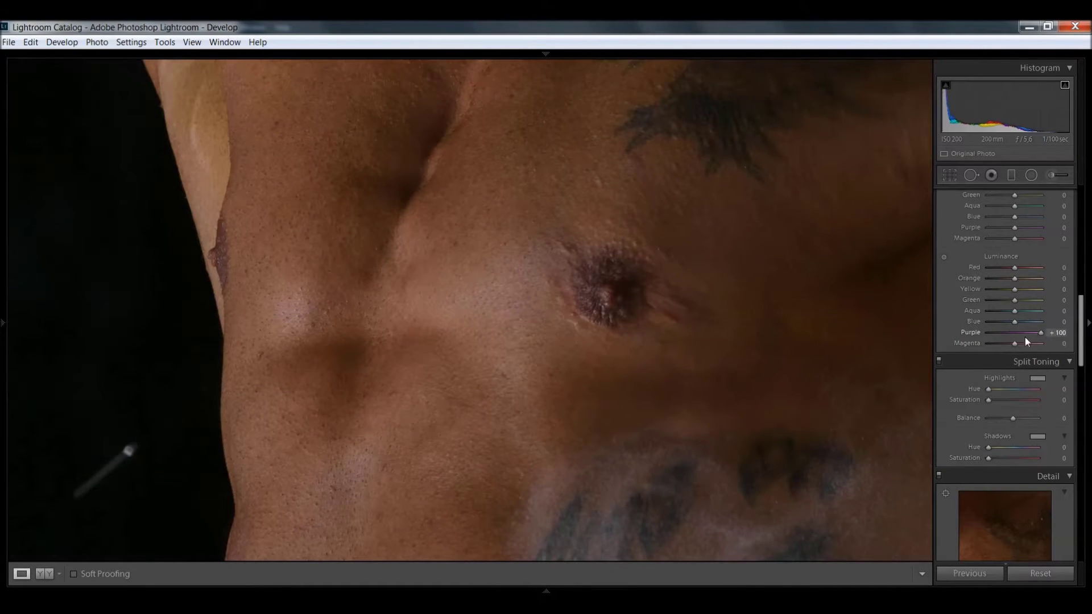
{"action": "double_click", "coordinate": [970, 333]}
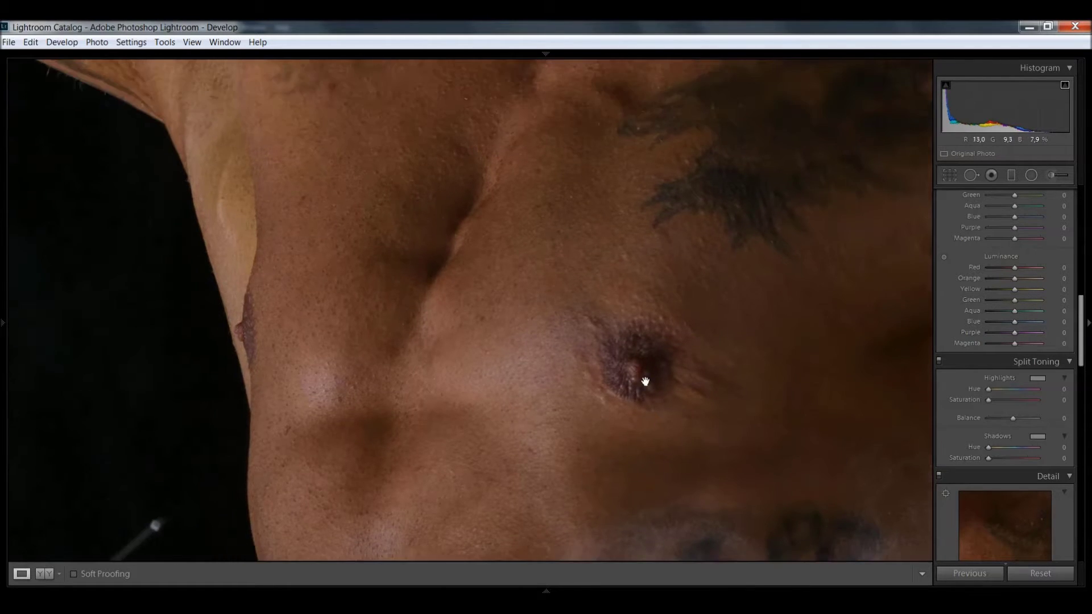
{"action": "left_click", "coordinate": [646, 383]}
{"action": "left_click", "coordinate": [595, 390]}
{"action": "left_click", "coordinate": [572, 364]}
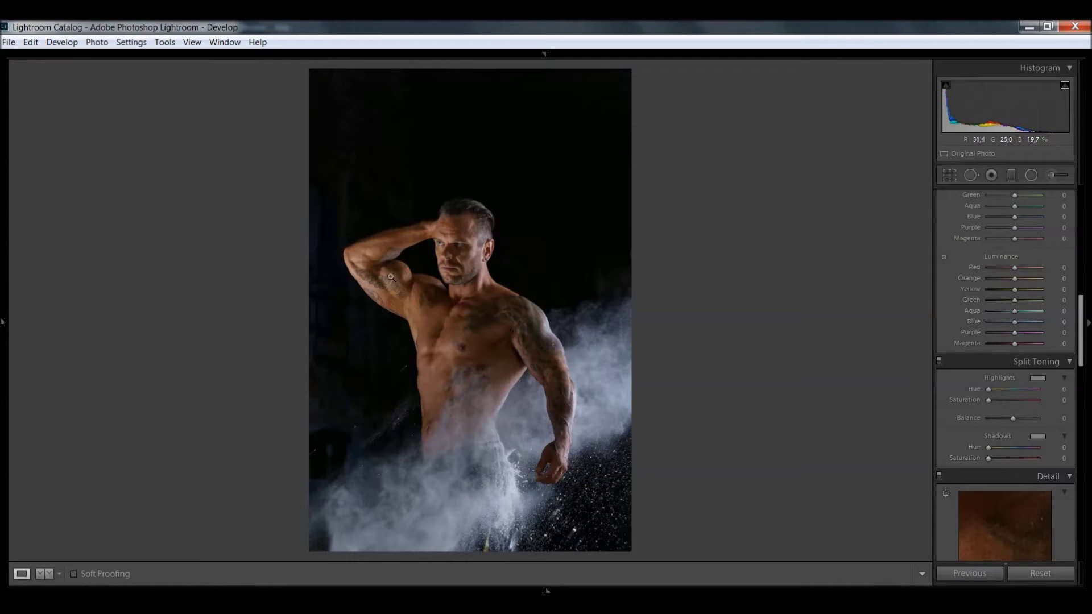
Open the photo in Photoshop CC 2015.5 via Edit In, then check the chest at 1:1.
{"action": "right_click", "coordinate": [456, 289]}
{"action": "mouse_move", "coordinate": [512, 341]}
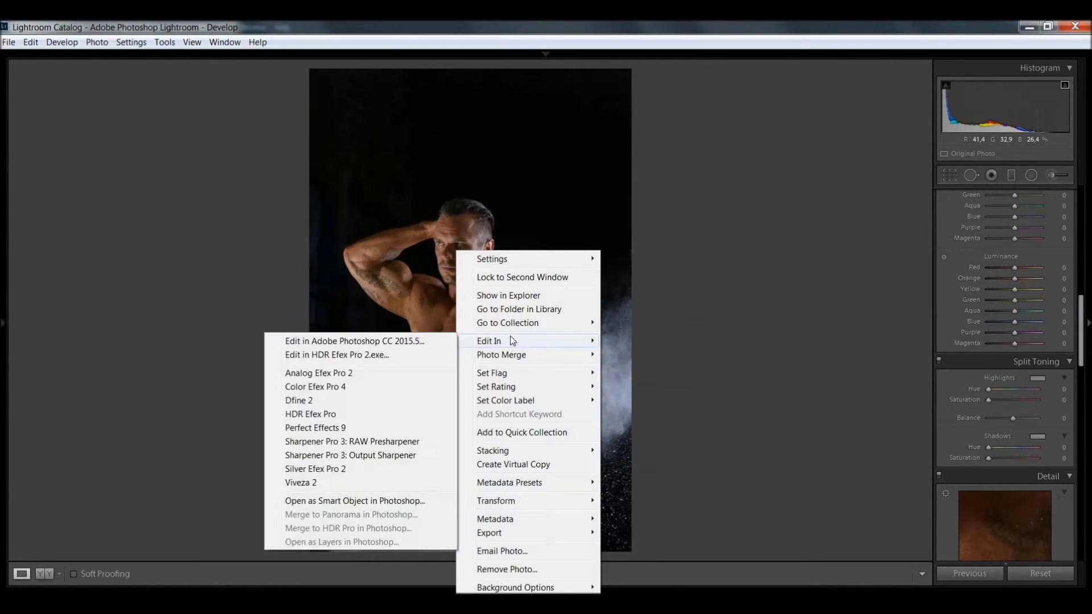
{"action": "left_click", "coordinate": [410, 343]}
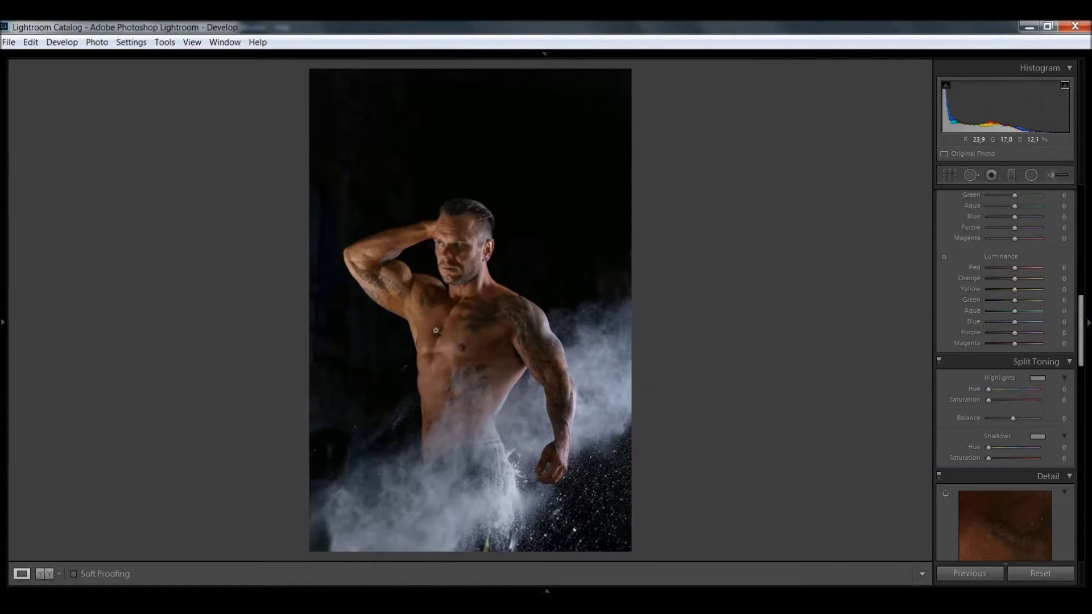
{"action": "left_click", "coordinate": [539, 360]}
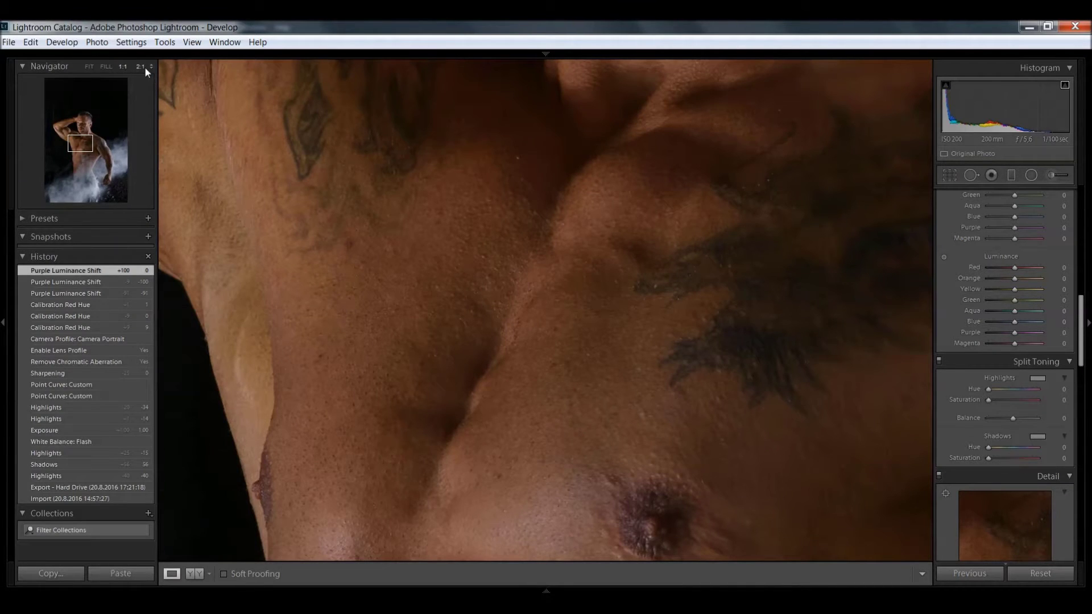
Raise the Basic panel's Clarity slider all the way to +100.
{"action": "left_click", "coordinate": [106, 67]}
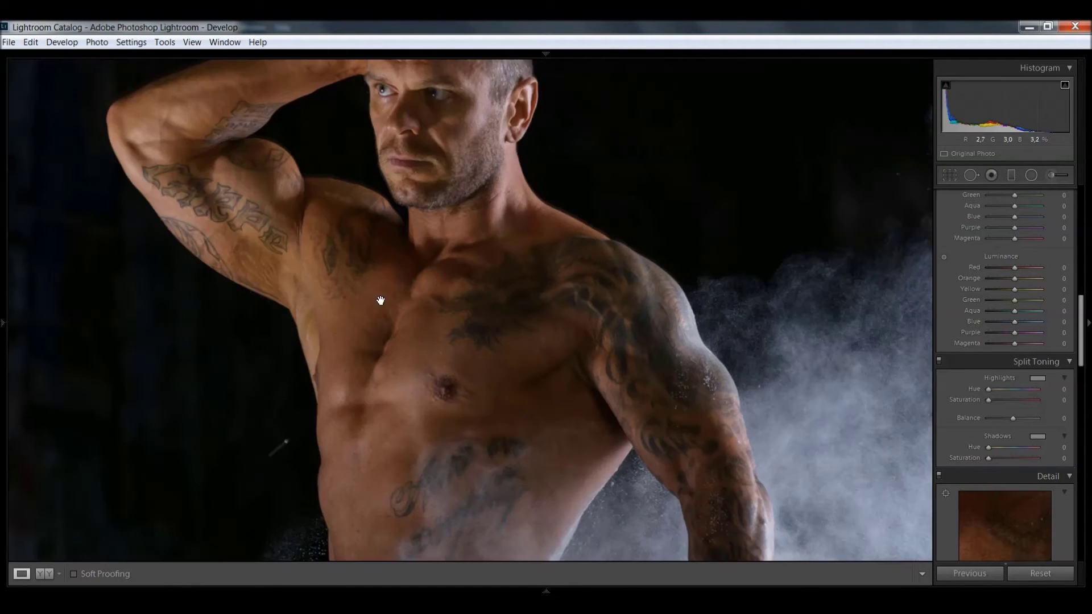
{"action": "scroll", "coordinate": [476, 256], "scroll_direction": "down", "scroll_amount": 5}
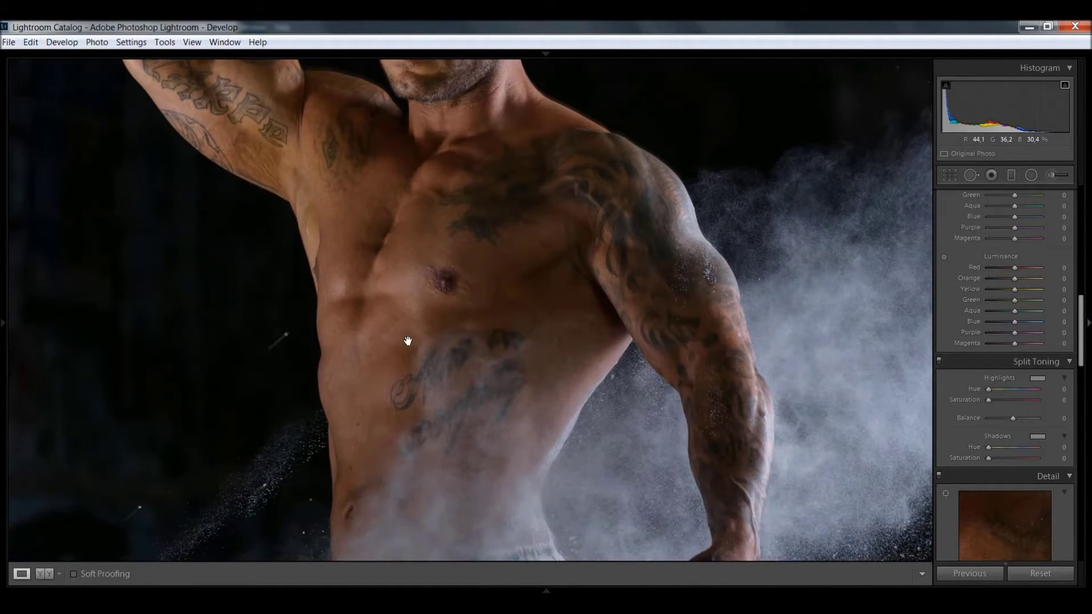
{"action": "scroll", "coordinate": [985, 317], "scroll_direction": "up", "scroll_amount": 10}
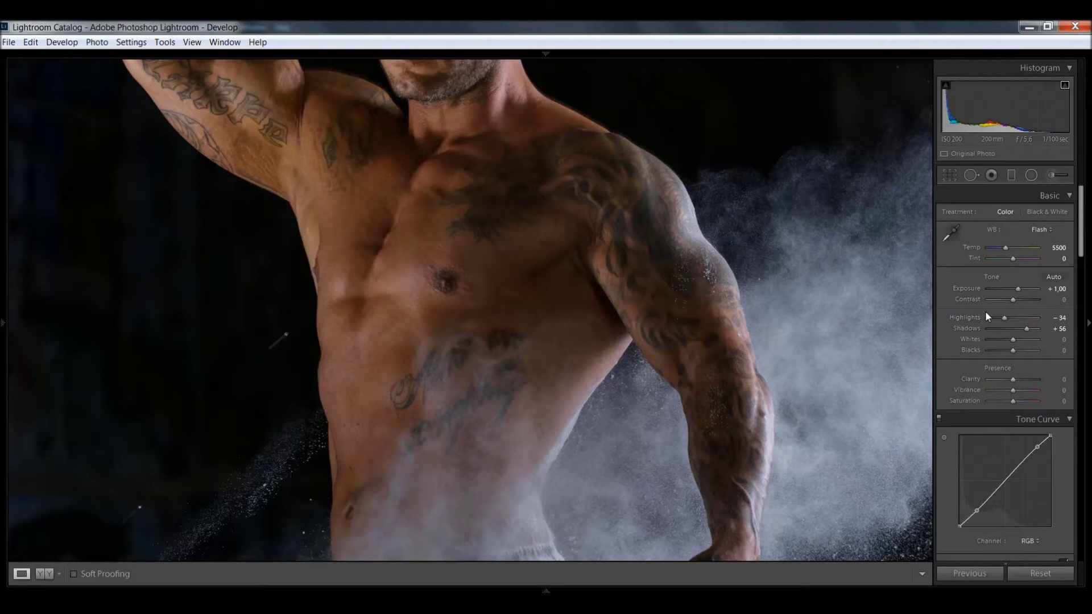
{"action": "left_click_drag", "start_coordinate": [1013, 380], "coordinate": [1030, 380]}
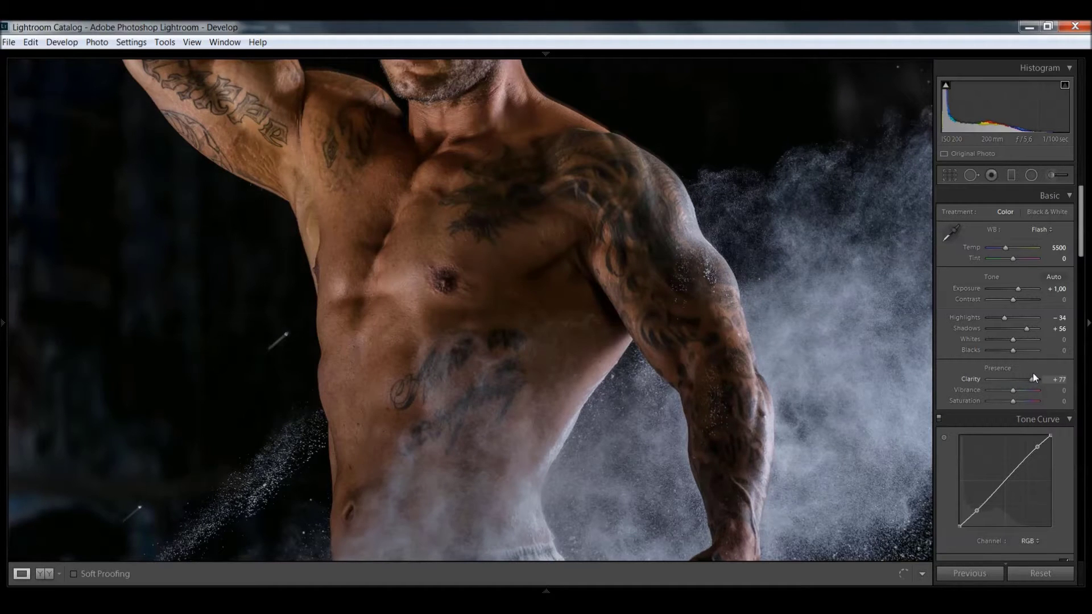
{"action": "left_click_drag", "start_coordinate": [1033, 374], "coordinate": [1043, 377]}
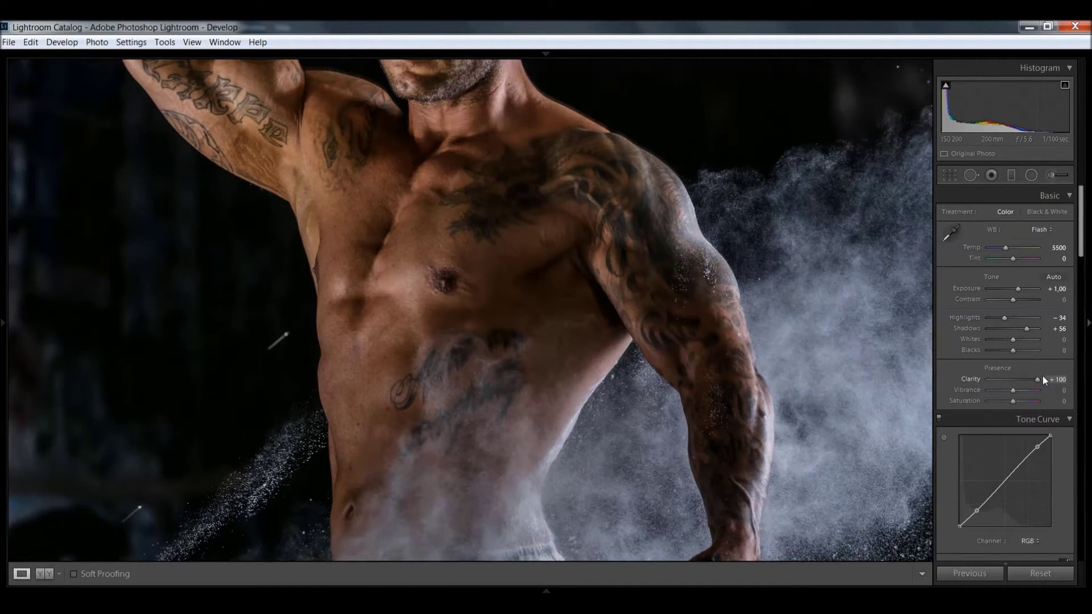
Send the +100 Clarity version to Photoshop as IMG_4393-2, then reset Clarity to 0.
{"action": "right_click", "coordinate": [571, 275]}
{"action": "mouse_move", "coordinate": [605, 340]}
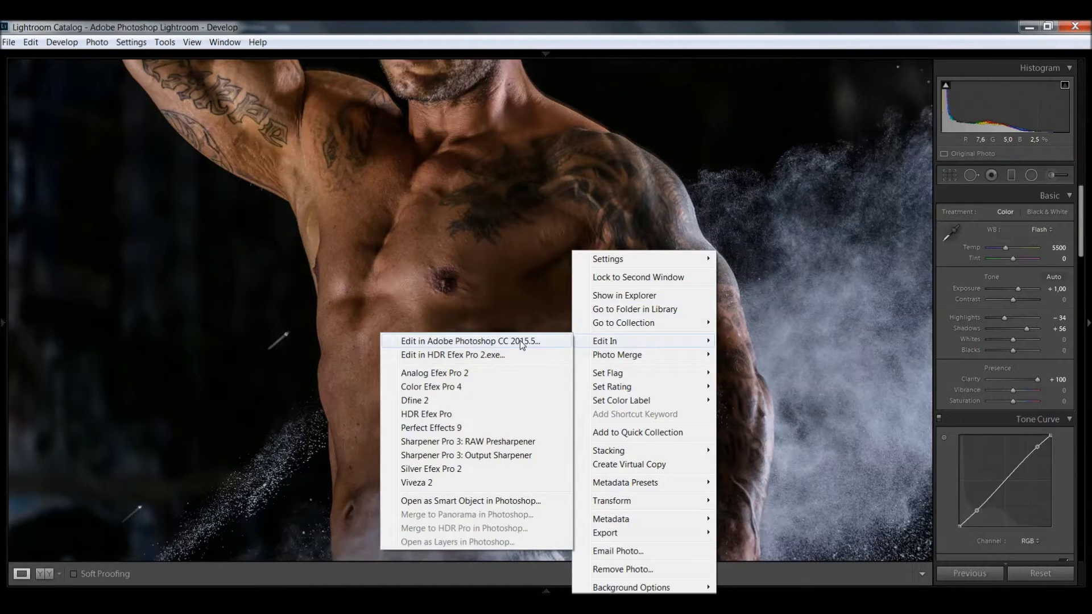
{"action": "left_click", "coordinate": [520, 343]}
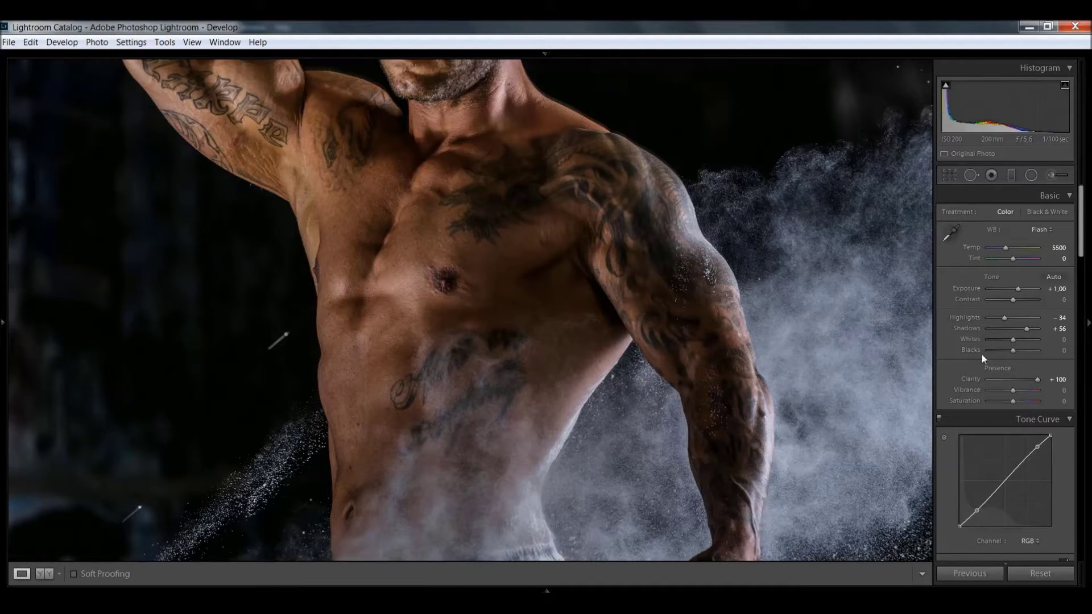
{"action": "double_click", "coordinate": [1038, 383]}
{"action": "left_click", "coordinate": [465, 246]}
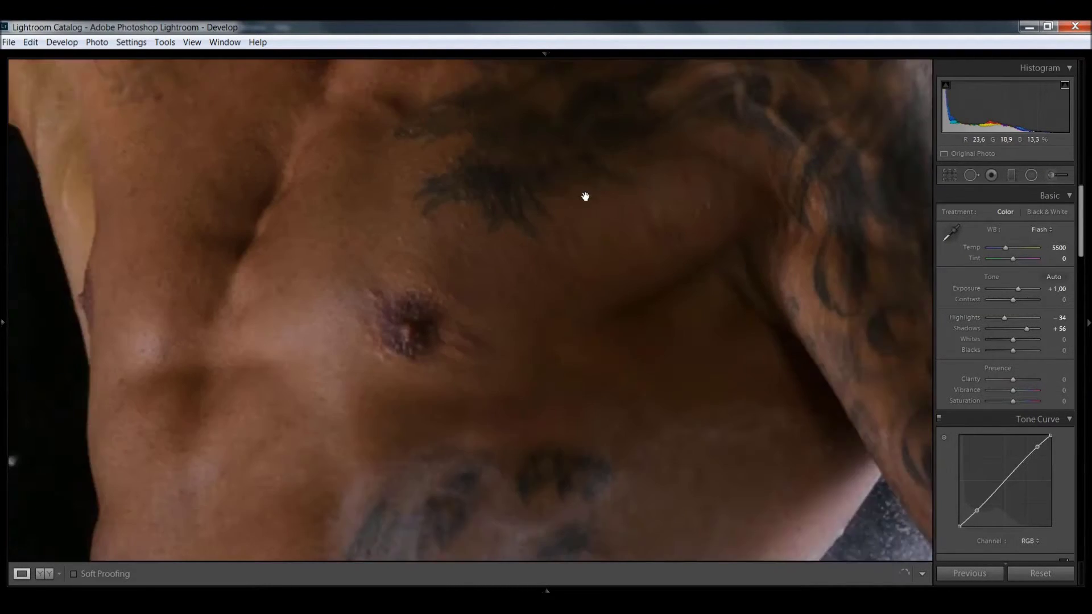
{"action": "left_click", "coordinate": [543, 262]}
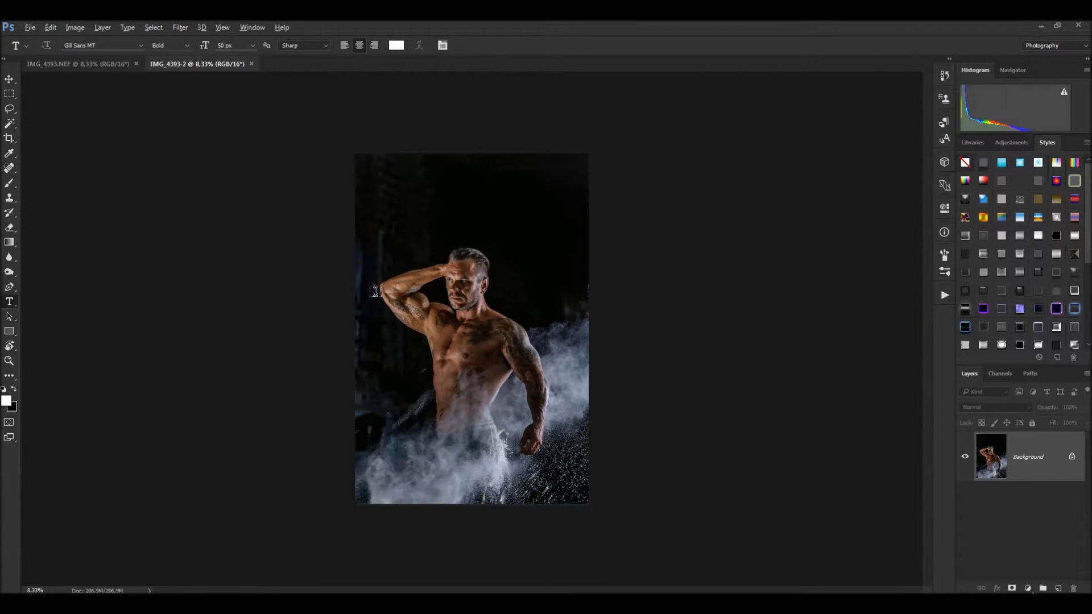
With the Move tool, try dragging the high-clarity image into IMG_4393.NEF, then undo that drop.
{"action": "scroll", "coordinate": [376, 290], "scroll_direction": "up", "scroll_amount": 2}
{"action": "left_click", "coordinate": [8, 80]}
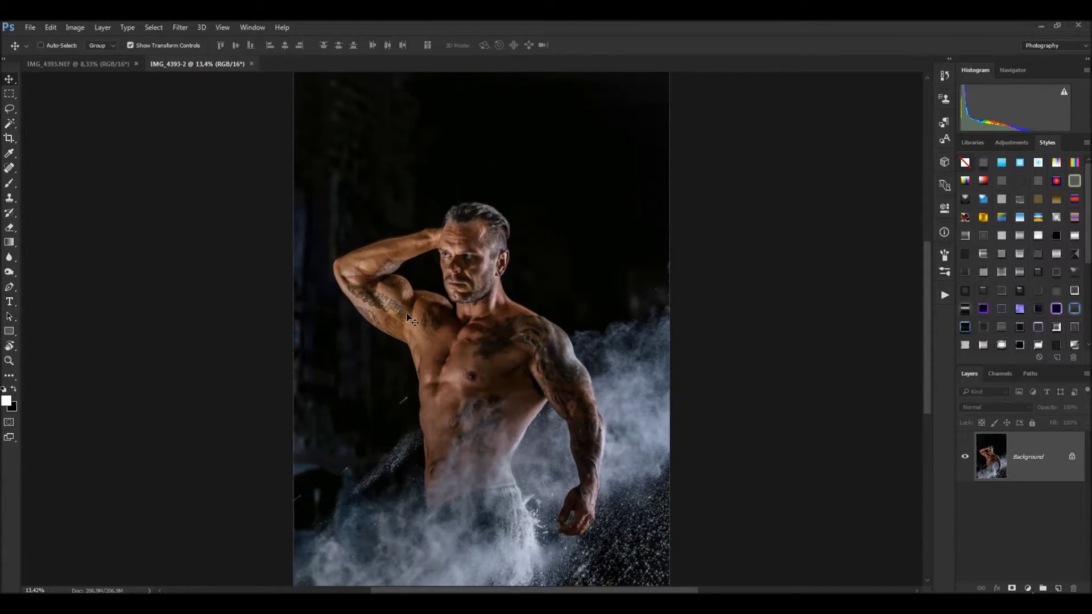
{"action": "scroll", "coordinate": [463, 384], "scroll_direction": "up", "scroll_amount": 1}
{"action": "scroll", "coordinate": [466, 370], "scroll_direction": "down", "scroll_amount": 1}
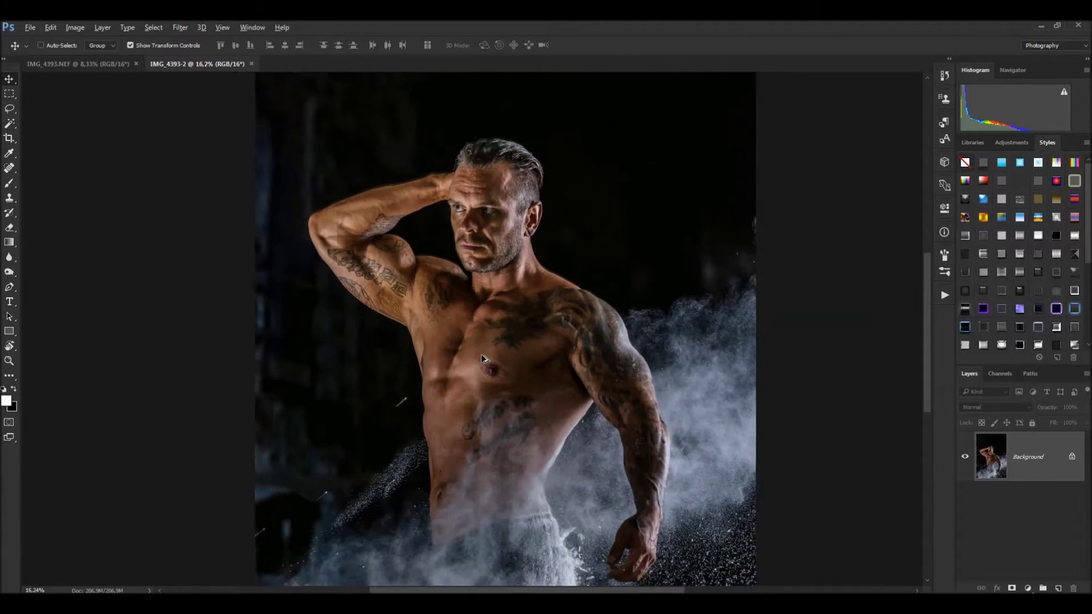
{"action": "scroll", "coordinate": [469, 355], "scroll_direction": "down", "scroll_amount": 1}
{"action": "scroll", "coordinate": [472, 340], "scroll_direction": "down", "scroll_amount": 1}
{"action": "left_click_drag", "start_coordinate": [474, 344], "coordinate": [27, 43]}
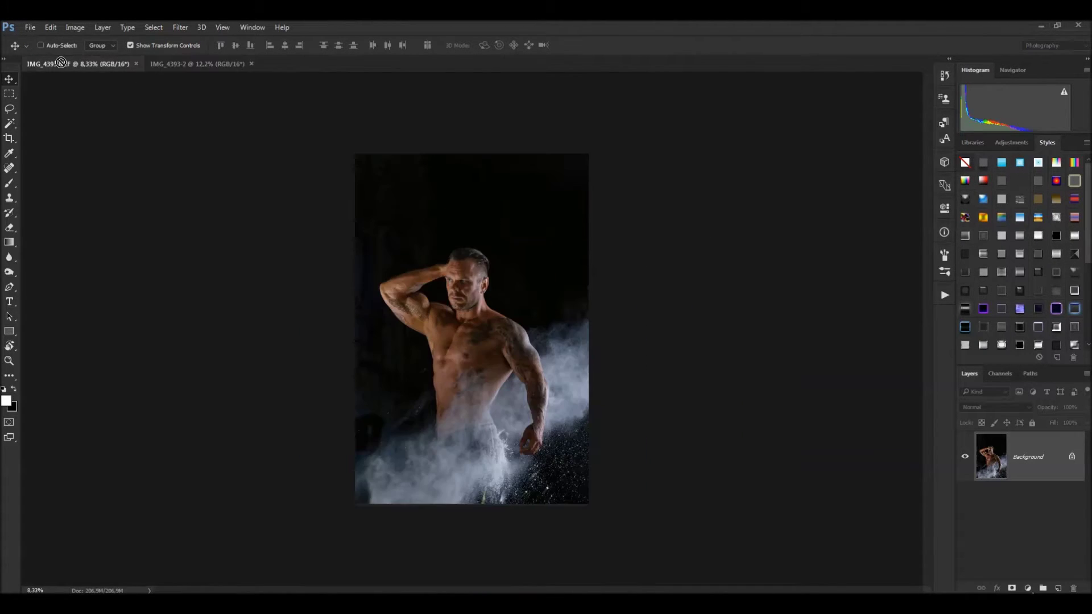
{"action": "left_click_drag", "start_coordinate": [26, 43], "coordinate": [352, 227]}
{"action": "left_click_drag", "start_coordinate": [470, 339], "coordinate": [470, 339]}
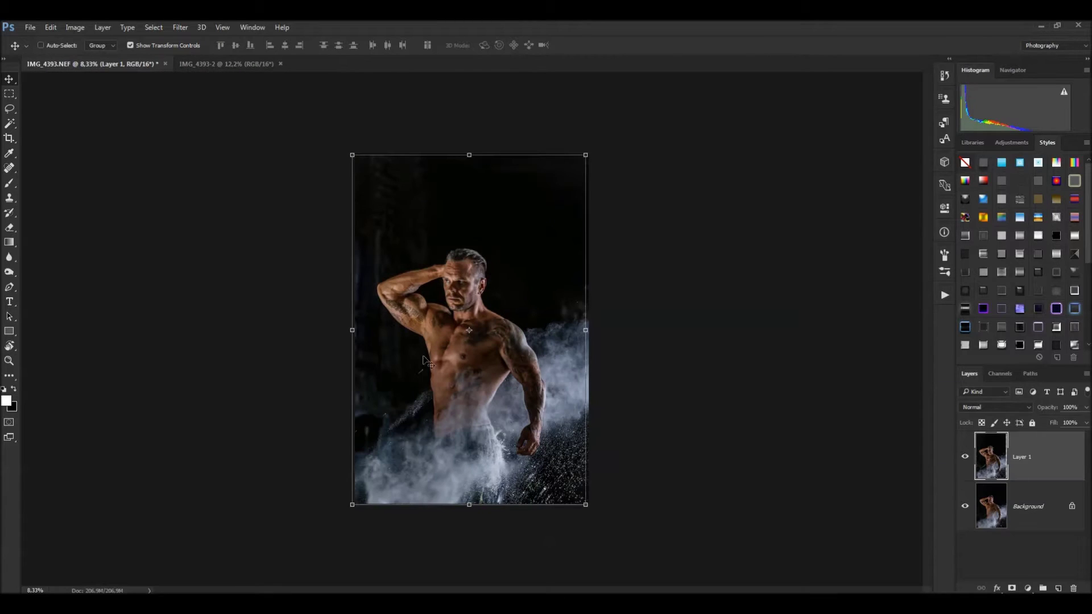
{"action": "key", "text": "ctrl+z"}
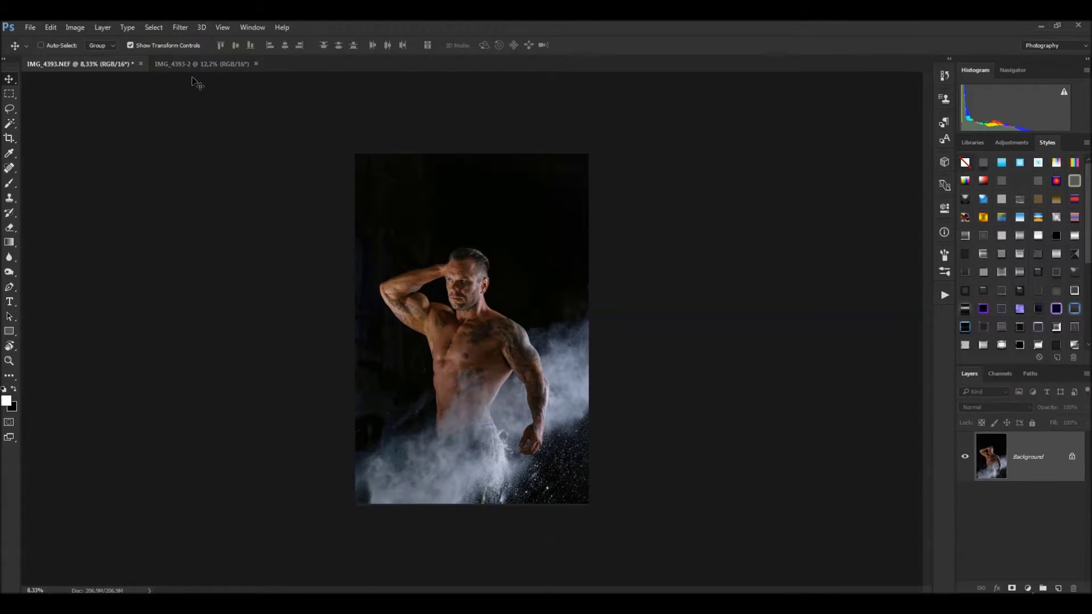
Drag IMG_4393-2 into IMG_4393.NEF as Layer 1 above the Background.
{"action": "left_click", "coordinate": [189, 64]}
{"action": "left_click_drag", "start_coordinate": [478, 311], "coordinate": [421, 297]}
{"action": "scroll", "coordinate": [449, 315], "scroll_direction": "up", "scroll_amount": 1}
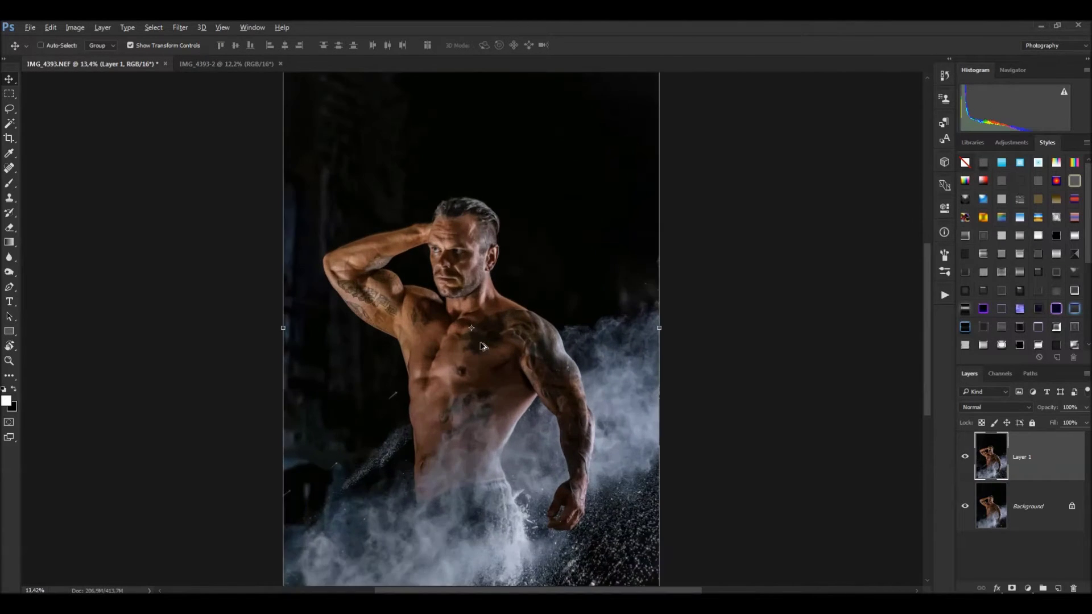
{"action": "scroll", "coordinate": [460, 322], "scroll_direction": "up", "scroll_amount": 1}
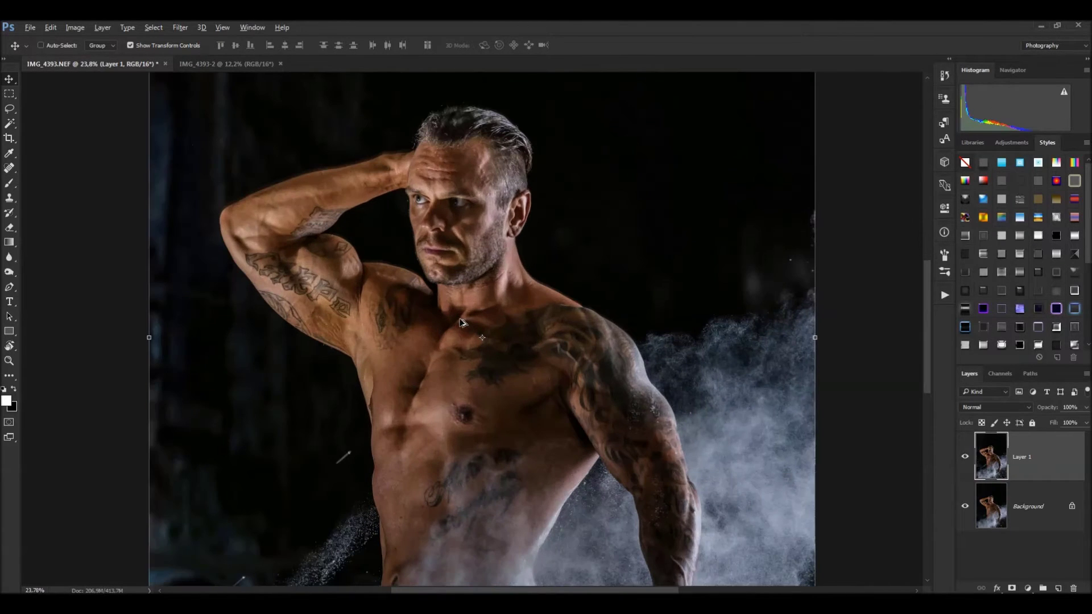
Toggle Layer 1's visibility to compare, then rename it Clarity.
{"action": "left_click", "coordinate": [967, 462]}
{"action": "left_click", "coordinate": [966, 462]}
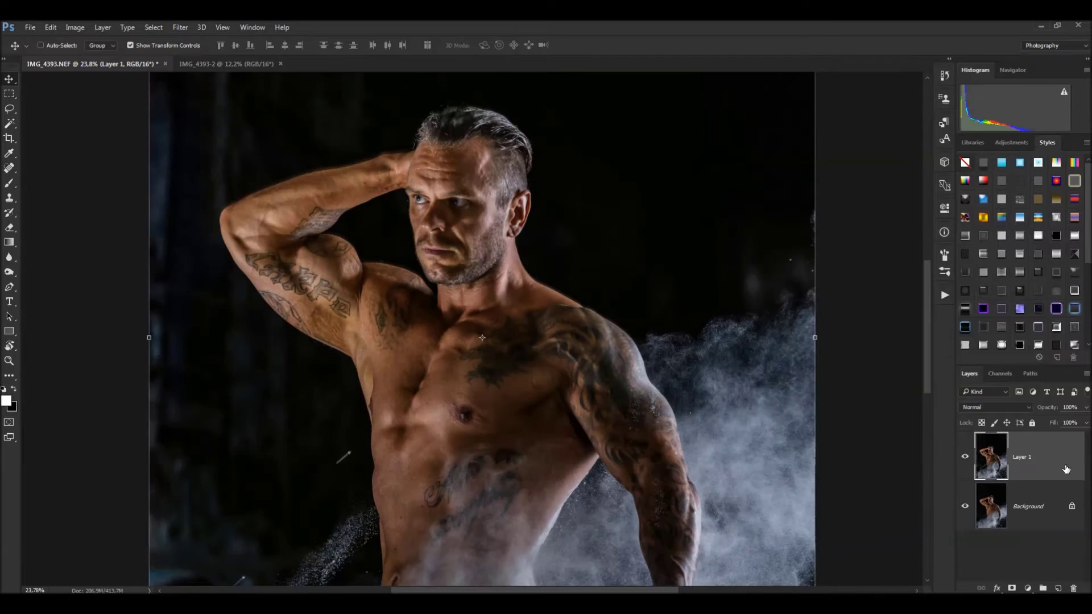
{"action": "double_click", "coordinate": [1023, 460]}
{"action": "type", "text": "Clarity"}
{"action": "key", "text": "Return"}
Unlock Background into Layer 0, enlarge the Layers panel, show Adjustments, and begin renaming to Oring.
{"action": "left_click", "coordinate": [1072, 507]}
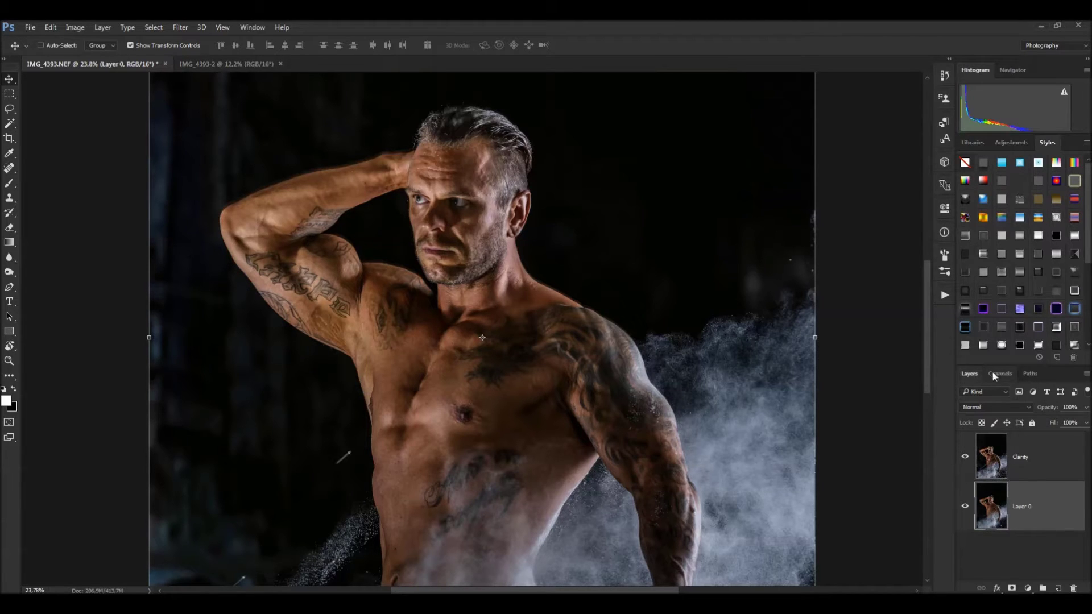
{"action": "left_click_drag", "start_coordinate": [994, 366], "coordinate": [994, 233]}
{"action": "left_click", "coordinate": [971, 145]}
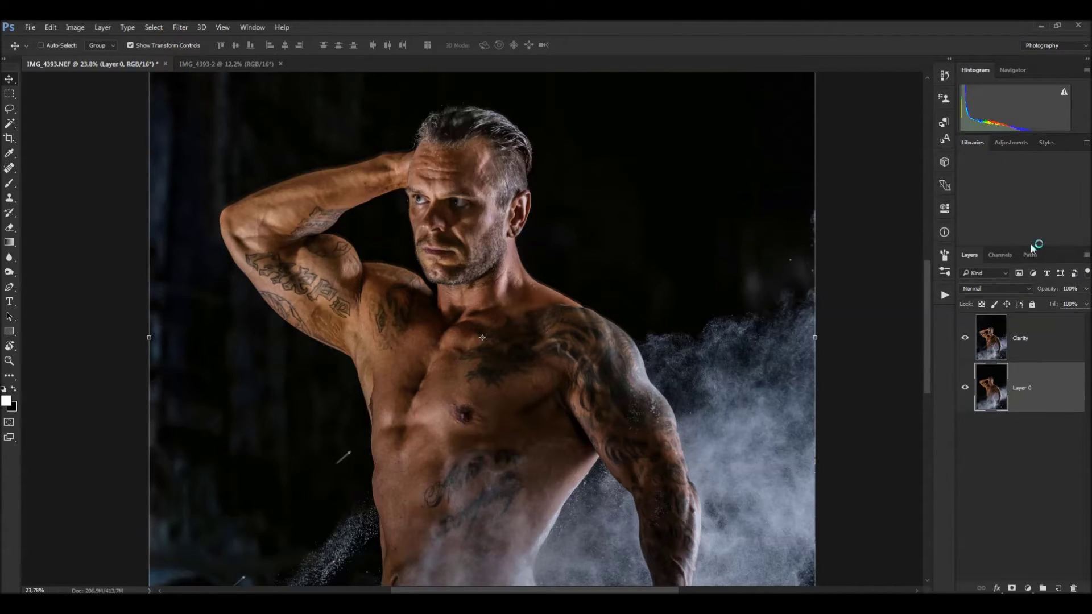
{"action": "left_click", "coordinate": [1012, 143]}
{"action": "double_click", "coordinate": [1022, 352]}
{"action": "type", "text": "Oring"}
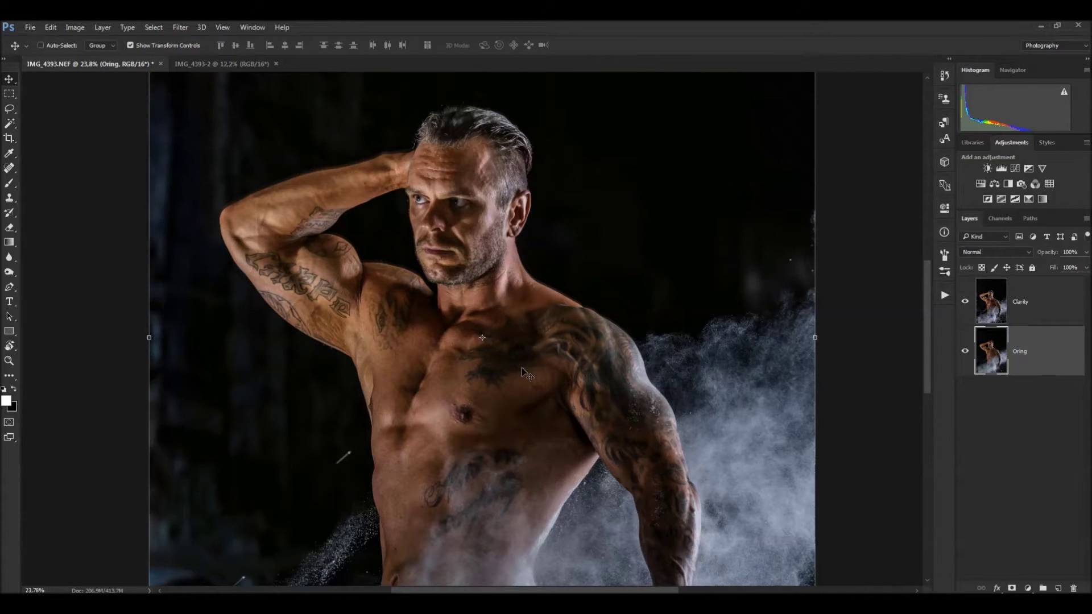
Add a black hide-all layer mask to the Clarity layer.
{"action": "left_click_drag", "start_coordinate": [518, 436], "coordinate": [541, 295]}
{"action": "scroll", "coordinate": [548, 301], "scroll_direction": "down", "scroll_amount": 2}
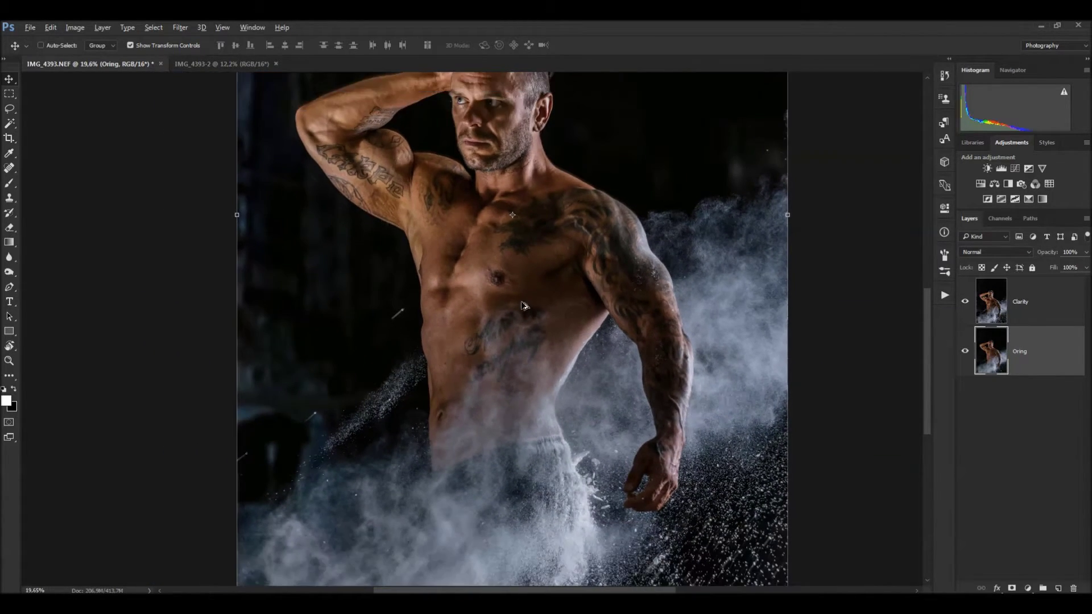
{"action": "scroll", "coordinate": [512, 307], "scroll_direction": "down", "scroll_amount": 2}
{"action": "scroll", "coordinate": [496, 309], "scroll_direction": "up", "scroll_amount": 1}
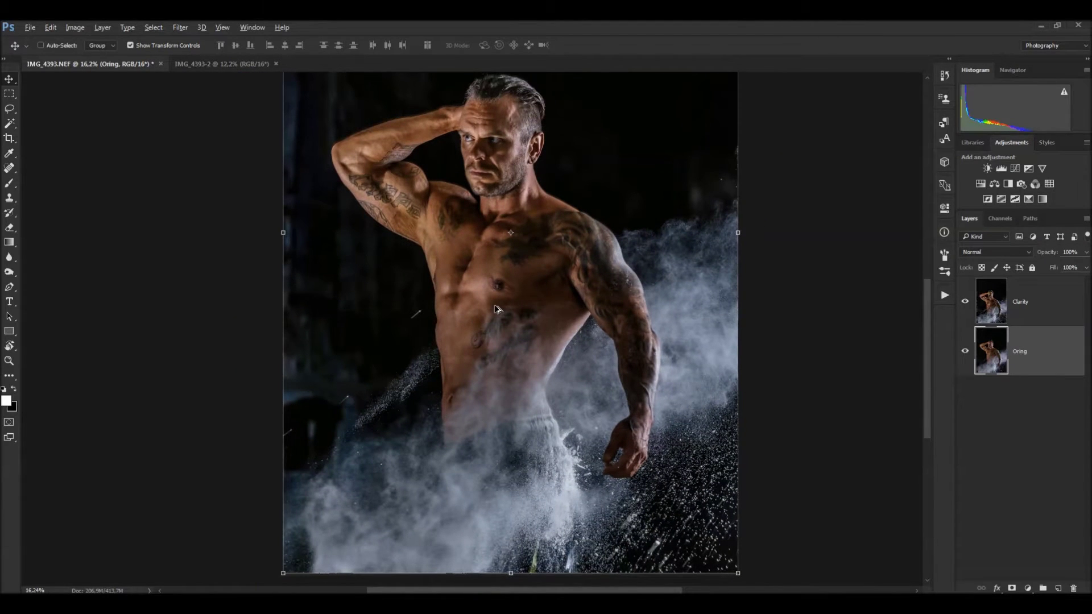
{"action": "scroll", "coordinate": [455, 239], "scroll_direction": "up", "scroll_amount": 2}
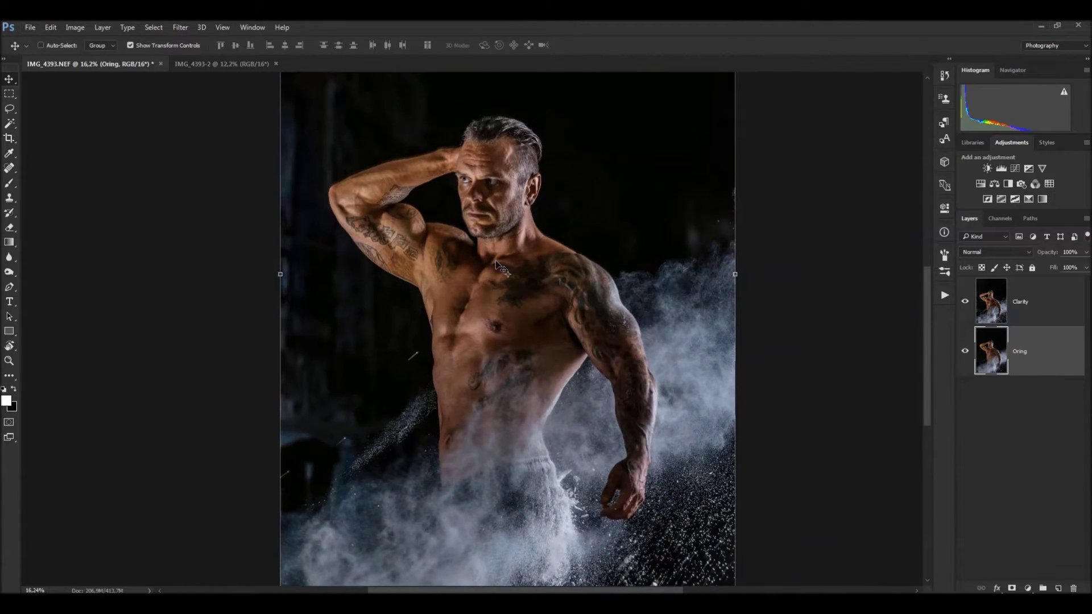
{"action": "scroll", "coordinate": [426, 254], "scroll_direction": "up", "scroll_amount": 4}
{"action": "scroll", "coordinate": [546, 302], "scroll_direction": "down", "scroll_amount": 1}
{"action": "scroll", "coordinate": [550, 307], "scroll_direction": "down", "scroll_amount": 2}
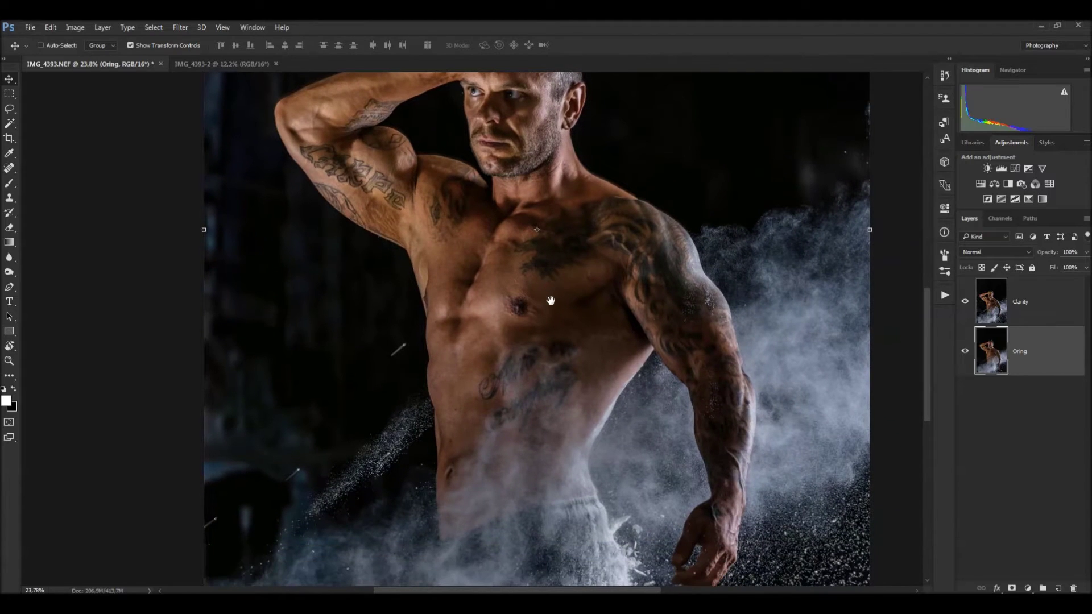
{"action": "left_click", "coordinate": [1058, 302]}
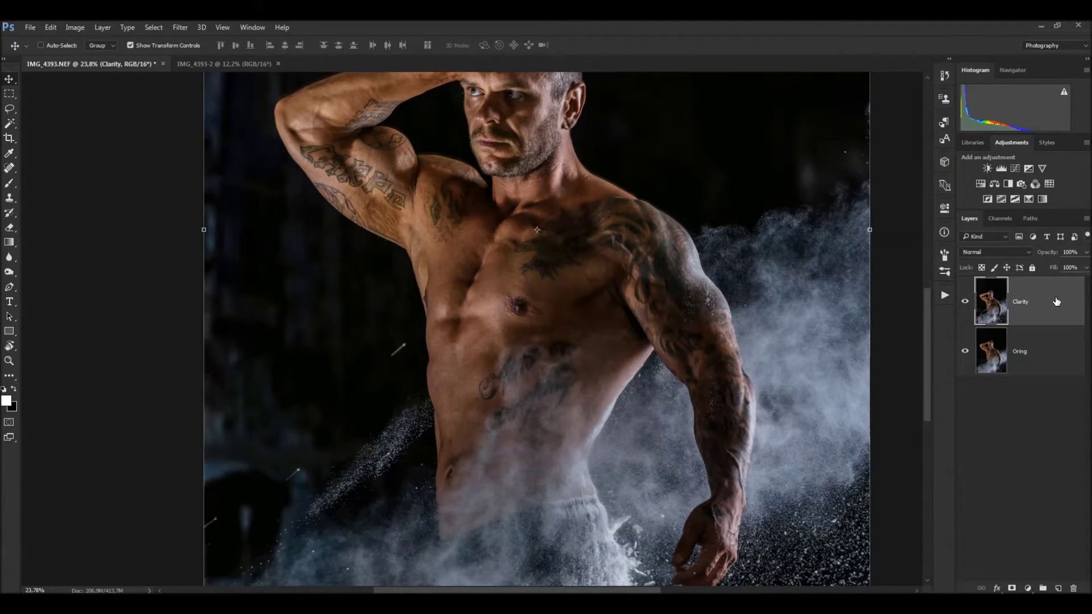
{"action": "left_click", "coordinate": [1013, 588], "text": "alt"}
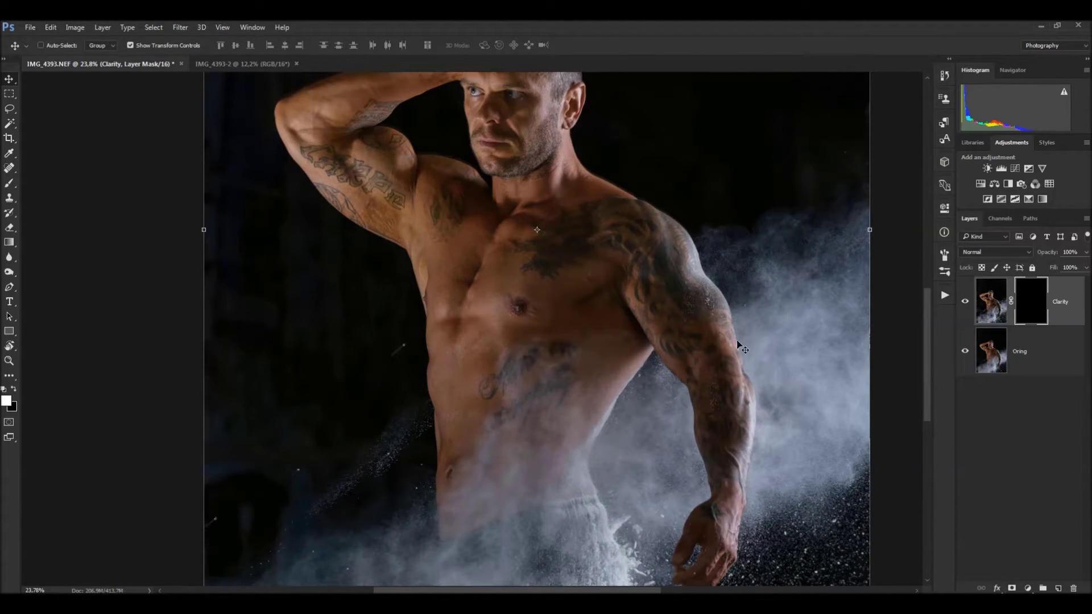
Pan across the man's head and torso and pick the Brush tool.
{"action": "left_click_drag", "start_coordinate": [739, 346], "coordinate": [774, 423]}
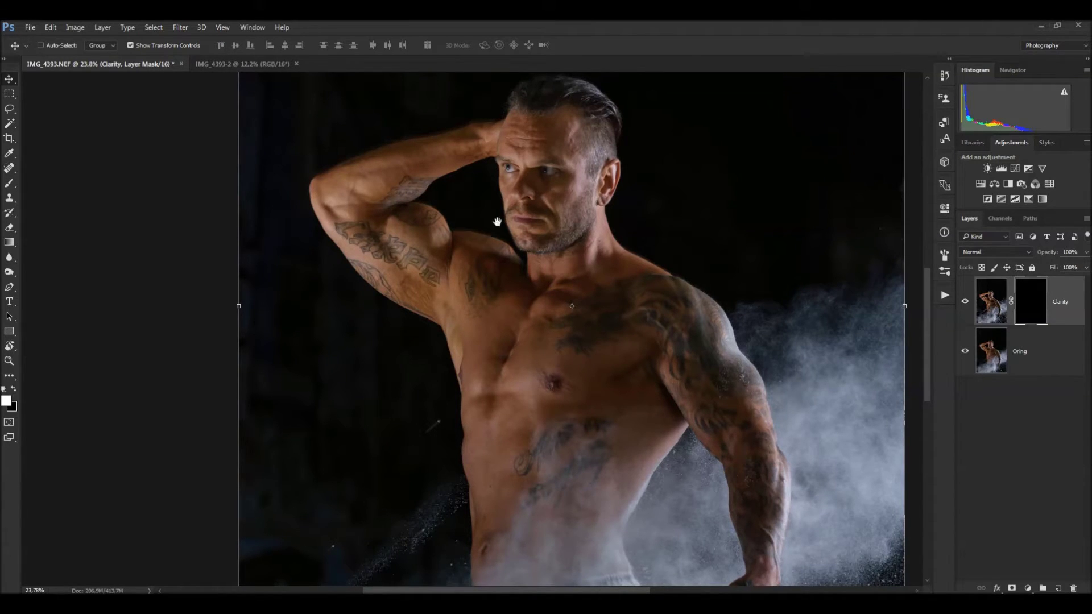
{"action": "left_click_drag", "start_coordinate": [603, 371], "coordinate": [506, 291]}
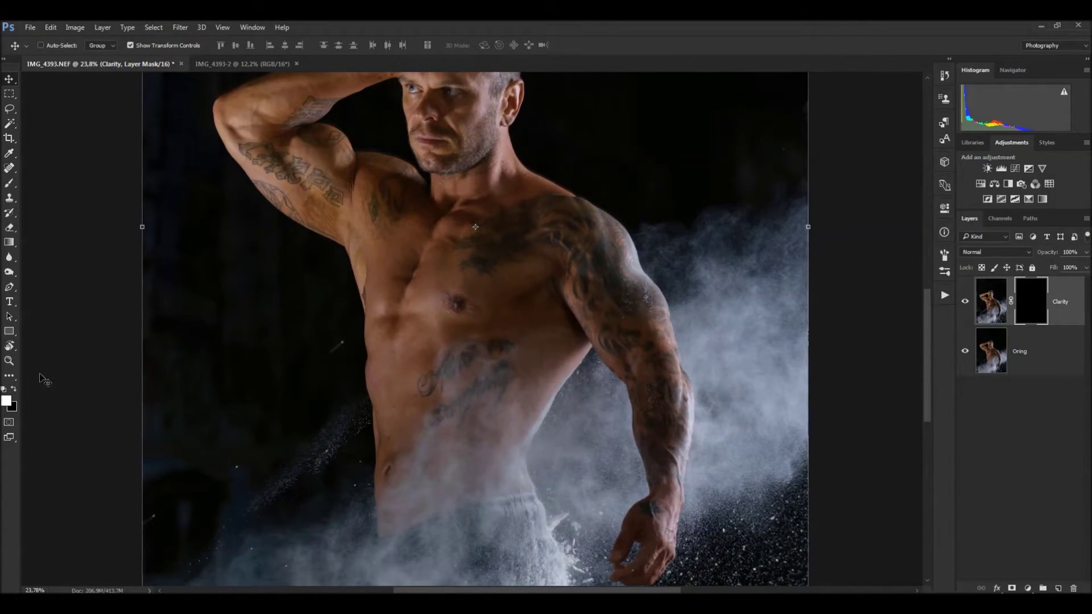
{"action": "left_click", "coordinate": [9, 184]}
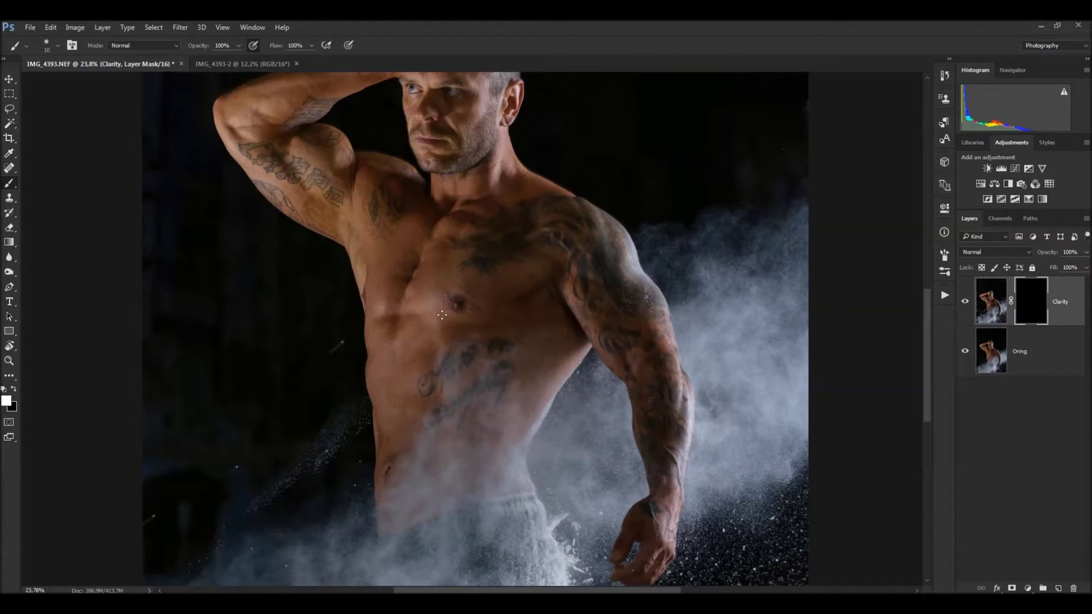
Resize the brush to about 809 px and set its opacity to 50%.
{"action": "left_click_drag", "start_coordinate": [428, 321], "coordinate": [502, 202]}
{"action": "left_click_drag", "start_coordinate": [238, 45], "coordinate": [225, 62]}
{"action": "left_click", "coordinate": [486, 39]}
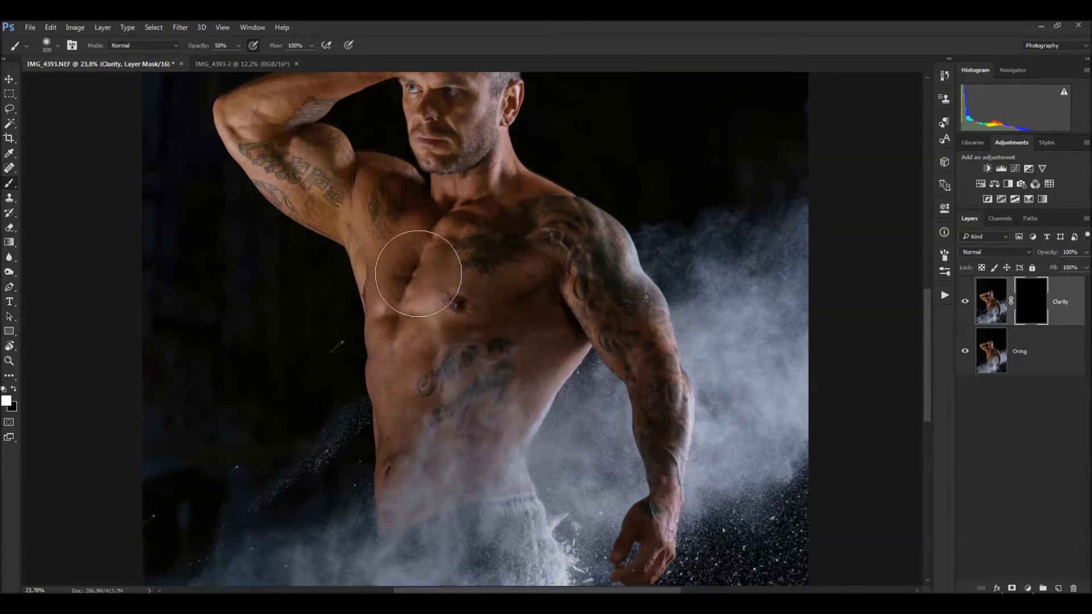
Paint clarity back onto the chest, raised forearm and right arm on the mask.
{"action": "mouse_move", "coordinate": [464, 374]}
{"action": "left_mouse_down"}
{"action": "mouse_move", "coordinate": [476, 252]}
{"action": "mouse_move", "coordinate": [601, 405]}
{"action": "left_mouse_up"}
{"action": "left_click_drag", "start_coordinate": [428, 360], "coordinate": [413, 360]}
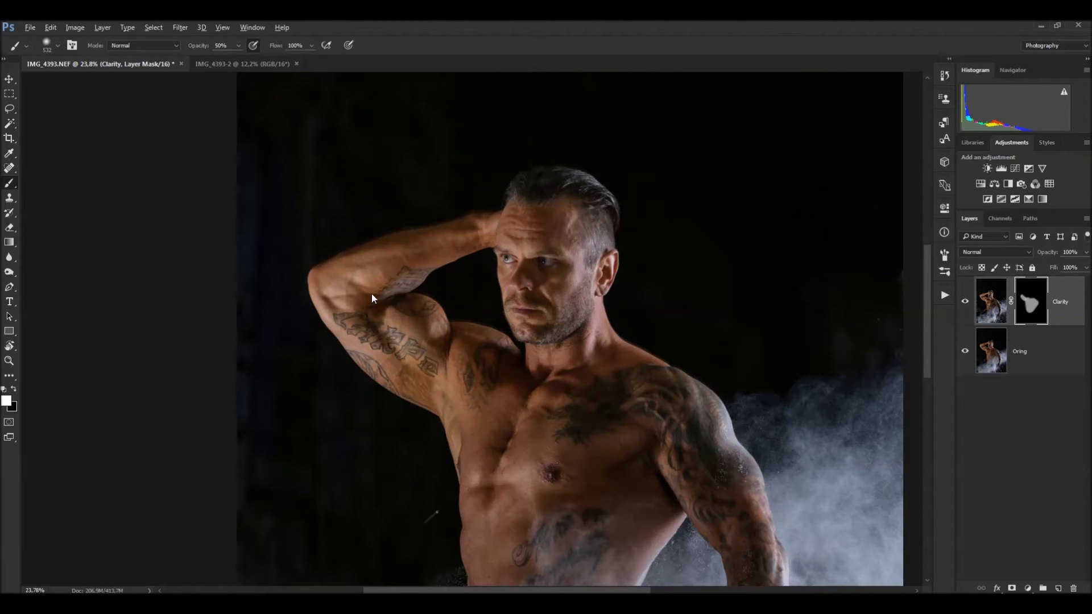
{"action": "mouse_move", "coordinate": [366, 285]}
{"action": "left_mouse_down"}
{"action": "mouse_move", "coordinate": [347, 285]}
{"action": "mouse_move", "coordinate": [497, 230]}
{"action": "mouse_move", "coordinate": [367, 327]}
{"action": "left_mouse_up"}
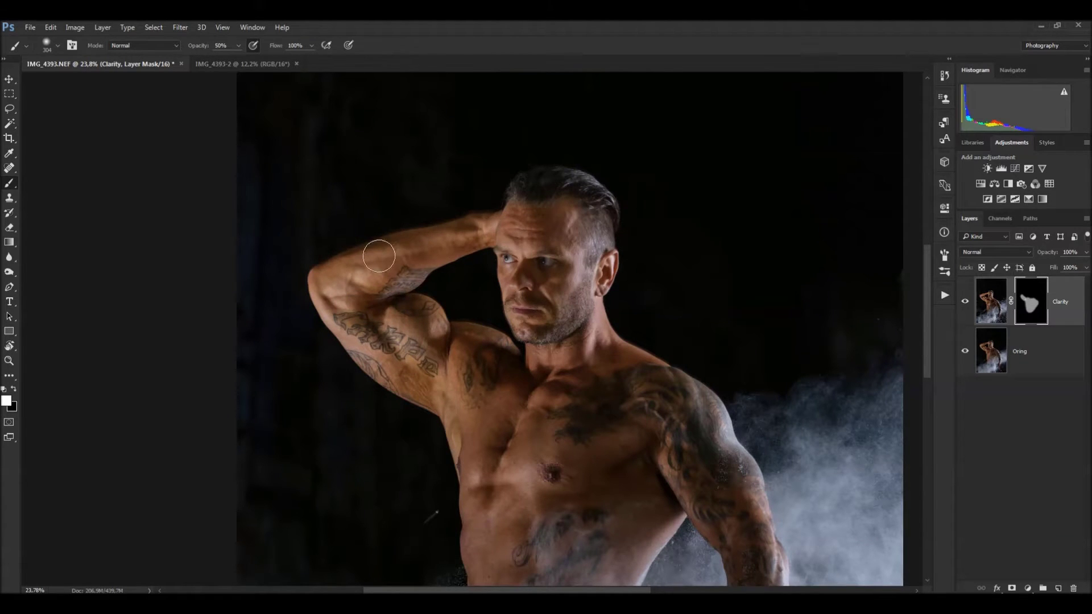
{"action": "left_click_drag", "start_coordinate": [598, 350], "coordinate": [500, 225]}
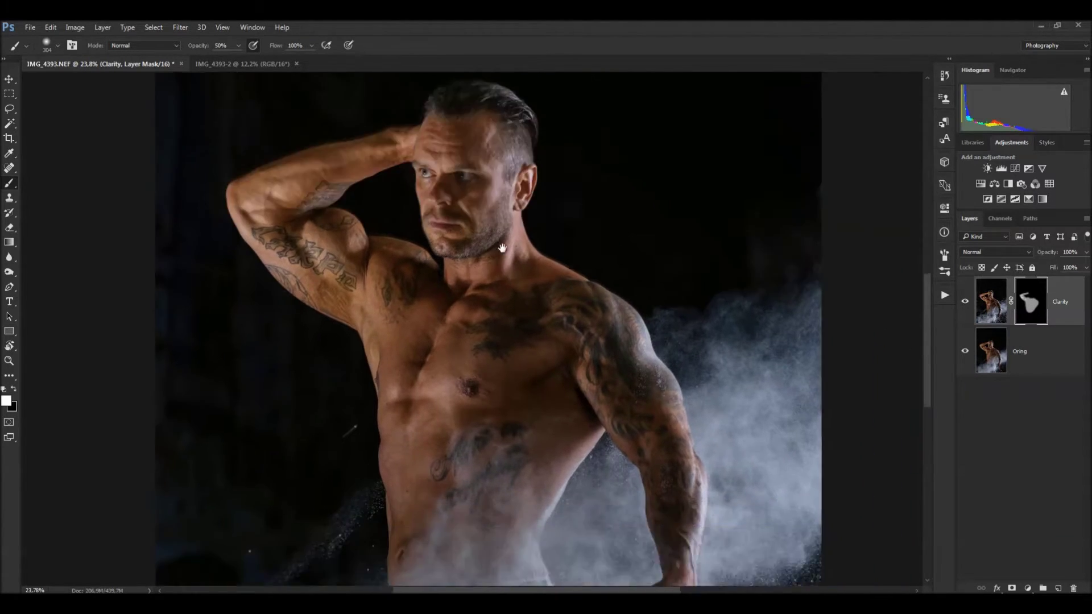
{"action": "mouse_move", "coordinate": [604, 338]}
{"action": "left_mouse_down"}
{"action": "mouse_move", "coordinate": [643, 371]}
{"action": "mouse_move", "coordinate": [661, 453]}
{"action": "mouse_move", "coordinate": [655, 569]}
{"action": "mouse_move", "coordinate": [657, 420]}
{"action": "mouse_move", "coordinate": [574, 312]}
{"action": "left_mouse_up"}
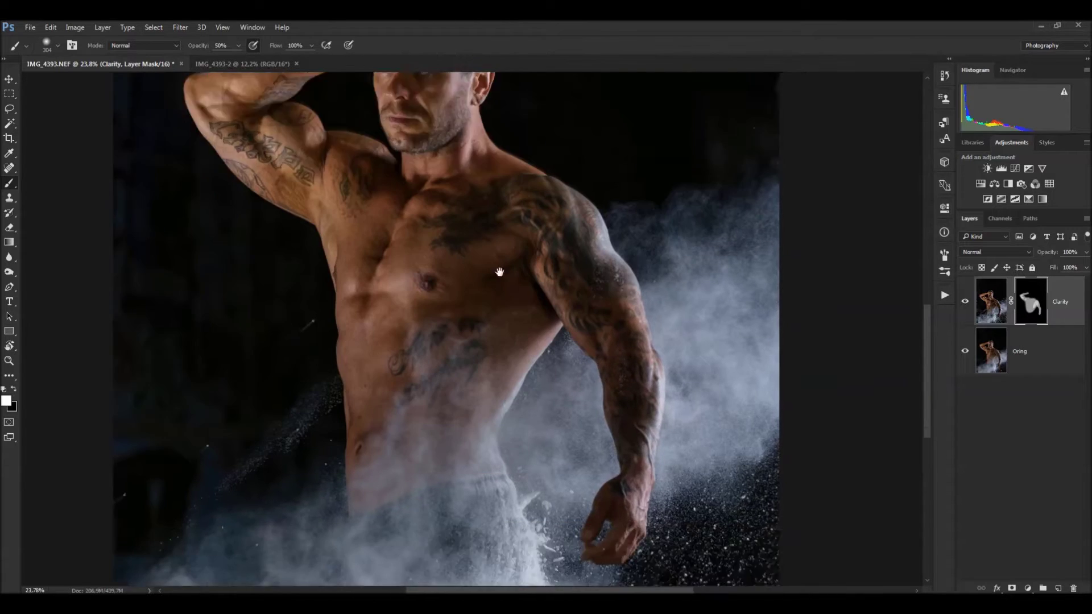
Paint the mask over the powder cloud below the arm, varying brush size 582–1827 px.
{"action": "left_click_drag", "start_coordinate": [546, 455], "coordinate": [505, 292]}
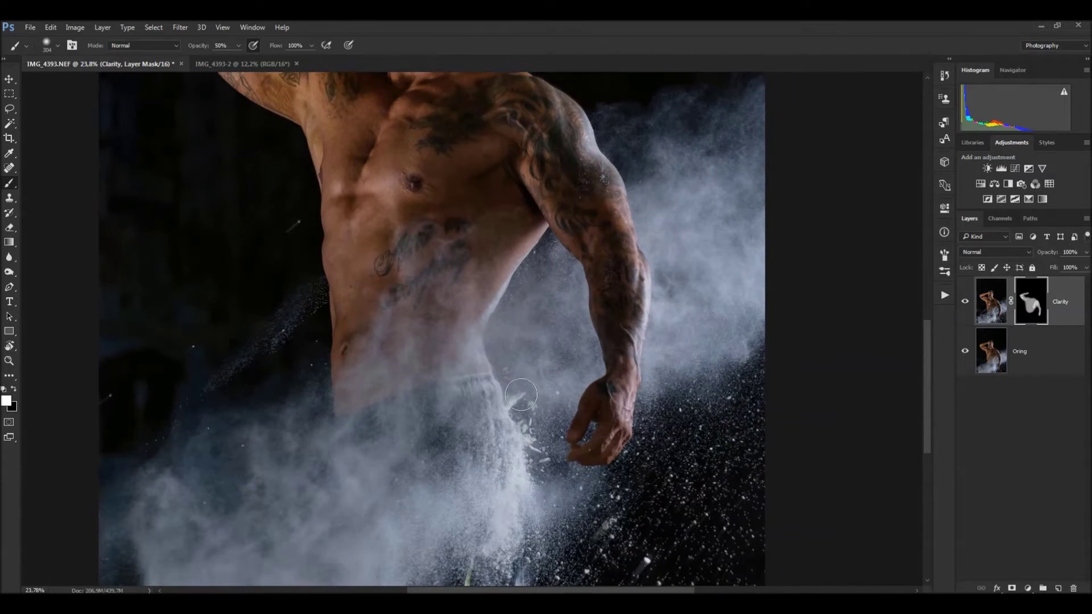
{"action": "left_click_drag", "start_coordinate": [438, 353], "coordinate": [501, 353]}
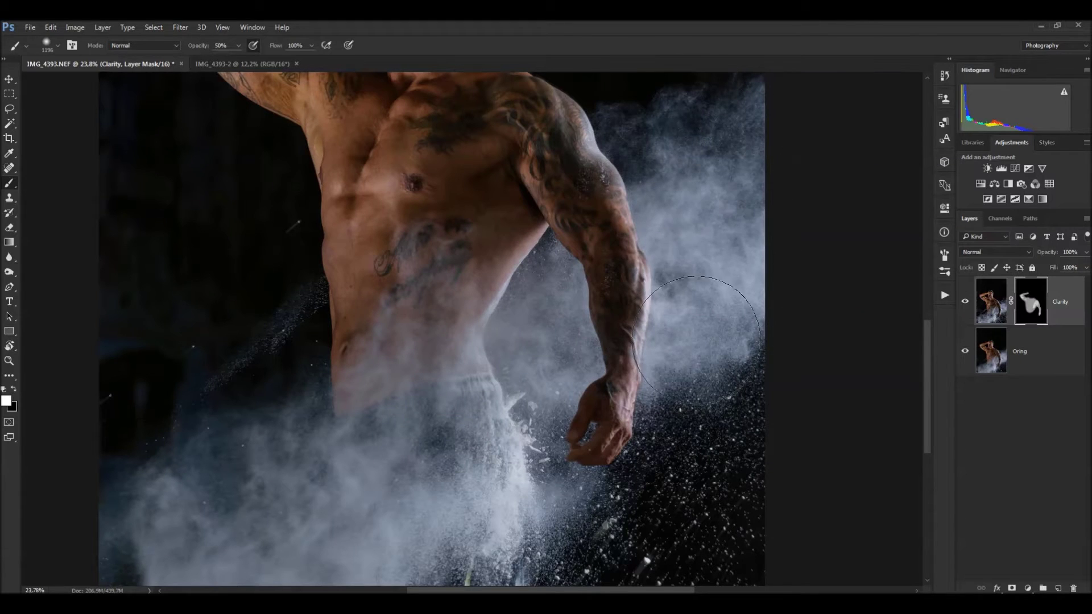
{"action": "left_click_drag", "start_coordinate": [526, 319], "coordinate": [484, 318]}
{"action": "left_click_drag", "start_coordinate": [569, 277], "coordinate": [549, 512]}
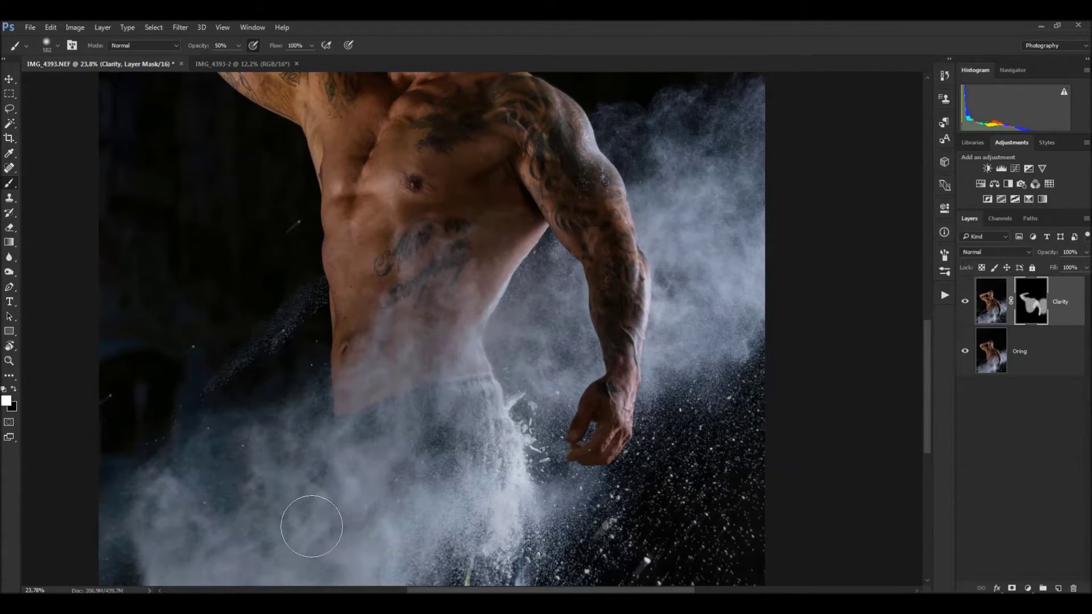
{"action": "left_click_drag", "start_coordinate": [341, 475], "coordinate": [409, 476]}
{"action": "left_click_drag", "start_coordinate": [186, 534], "coordinate": [166, 551]}
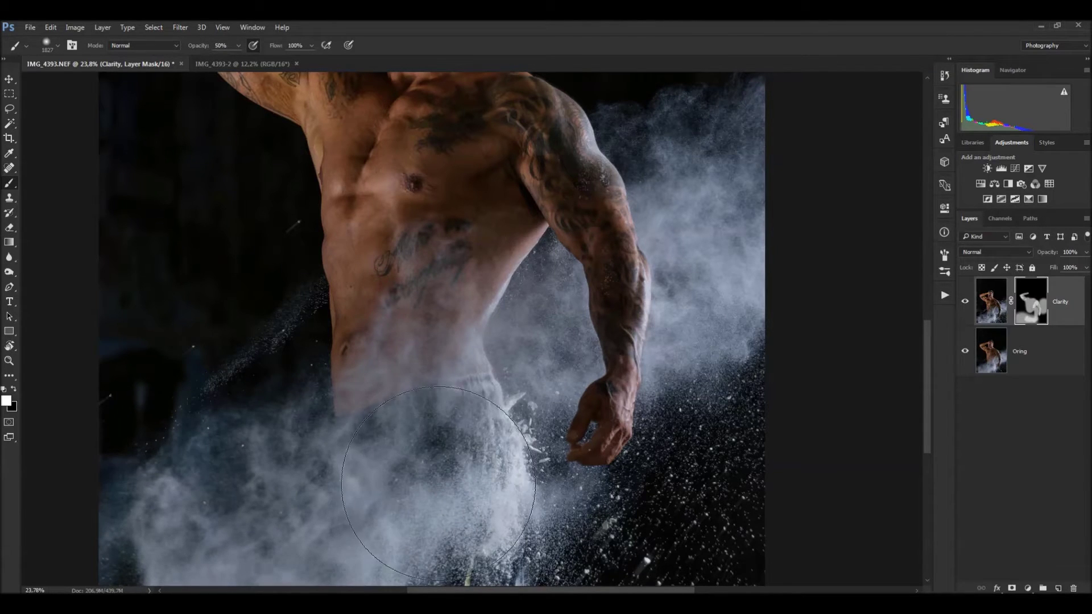
{"action": "left_click_drag", "start_coordinate": [465, 455], "coordinate": [393, 453]}
Paint clarity over the right shoulder edge and zoom in around the hip area.
{"action": "left_click_drag", "start_coordinate": [648, 277], "coordinate": [816, 329]}
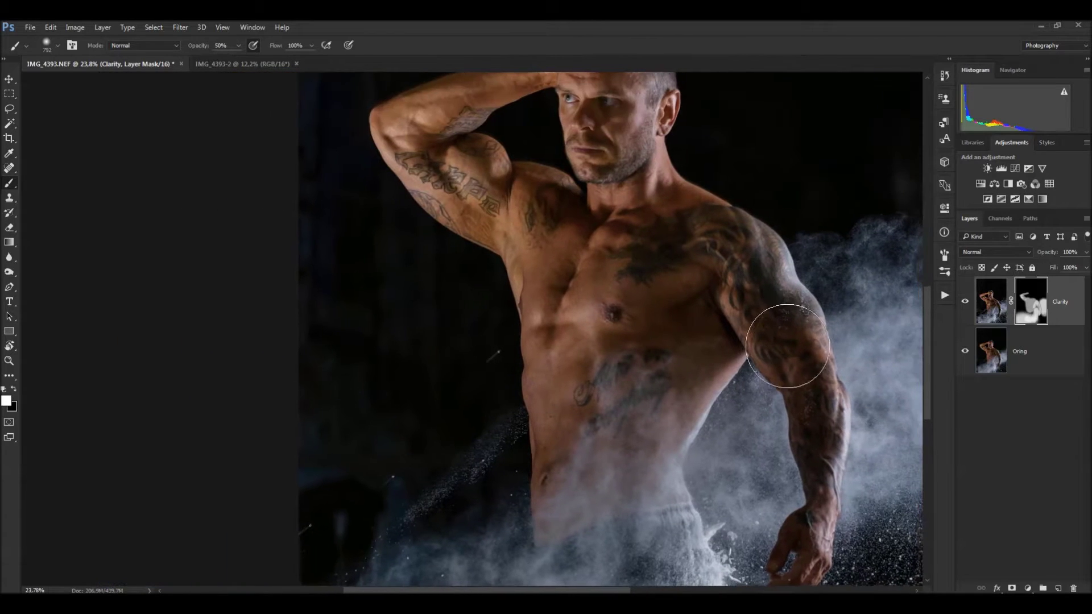
{"action": "left_click_drag", "start_coordinate": [861, 268], "coordinate": [721, 268]}
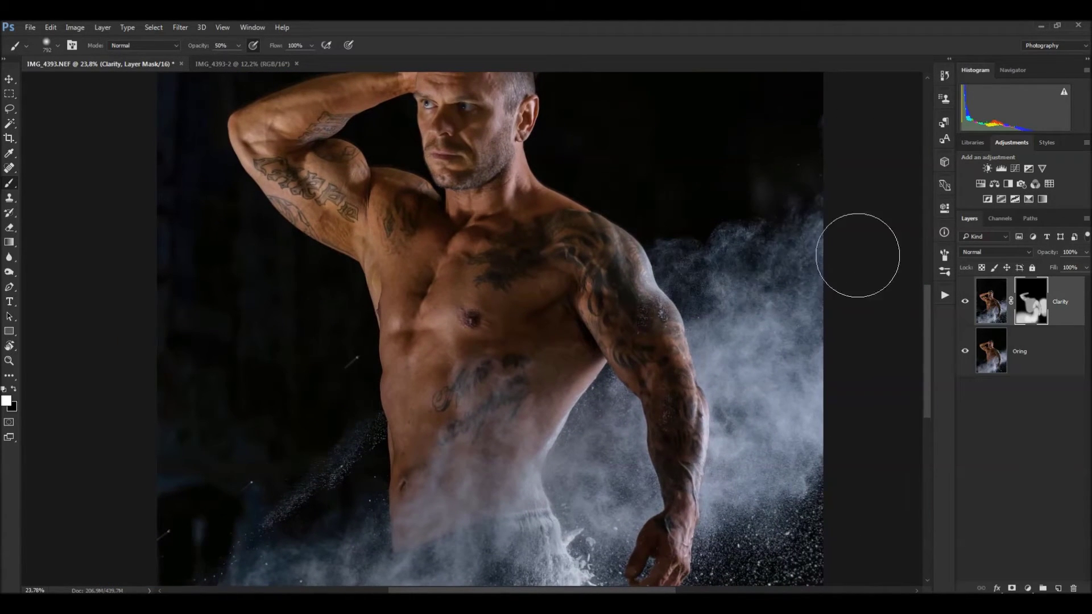
{"action": "mouse_move", "coordinate": [512, 351]}
{"action": "left_mouse_down"}
{"action": "mouse_move", "coordinate": [678, 199]}
{"action": "mouse_move", "coordinate": [670, 204]}
{"action": "left_mouse_up"}
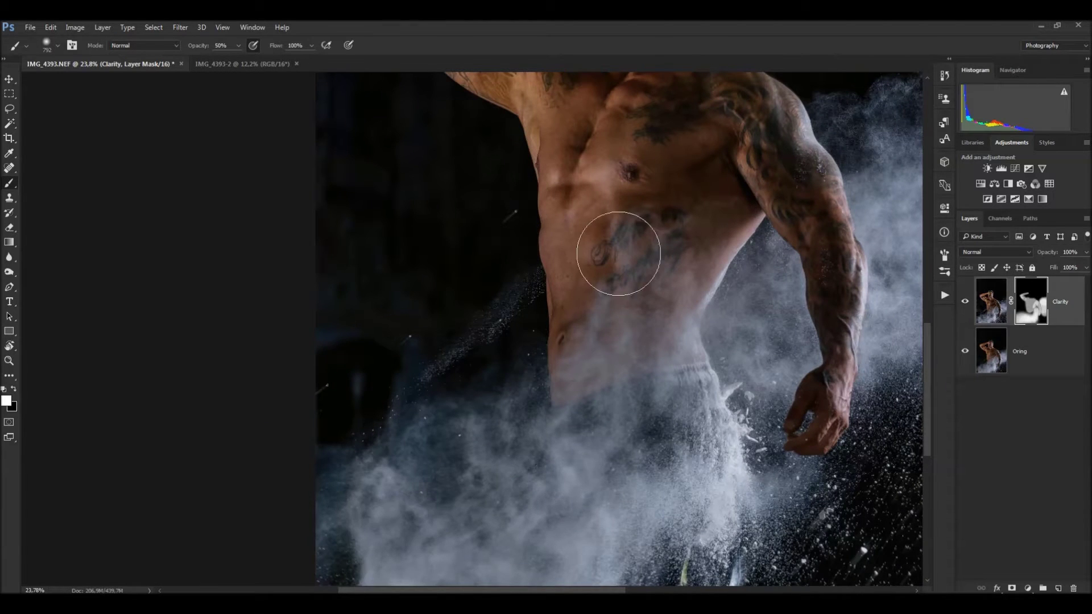
{"action": "left_click_drag", "start_coordinate": [621, 244], "coordinate": [563, 392]}
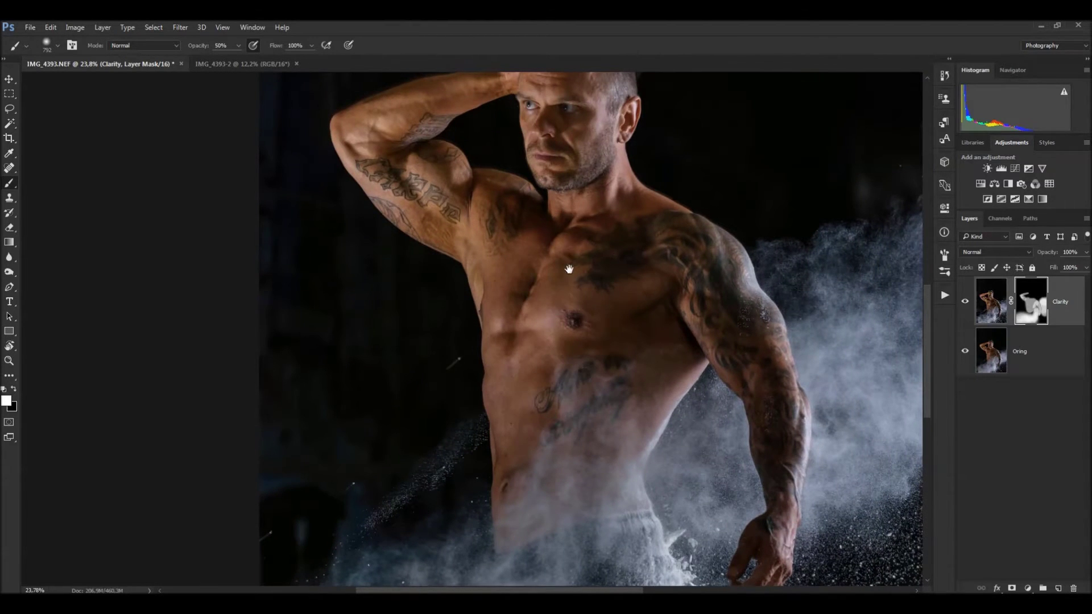
{"action": "left_click_drag", "start_coordinate": [569, 268], "coordinate": [551, 305]}
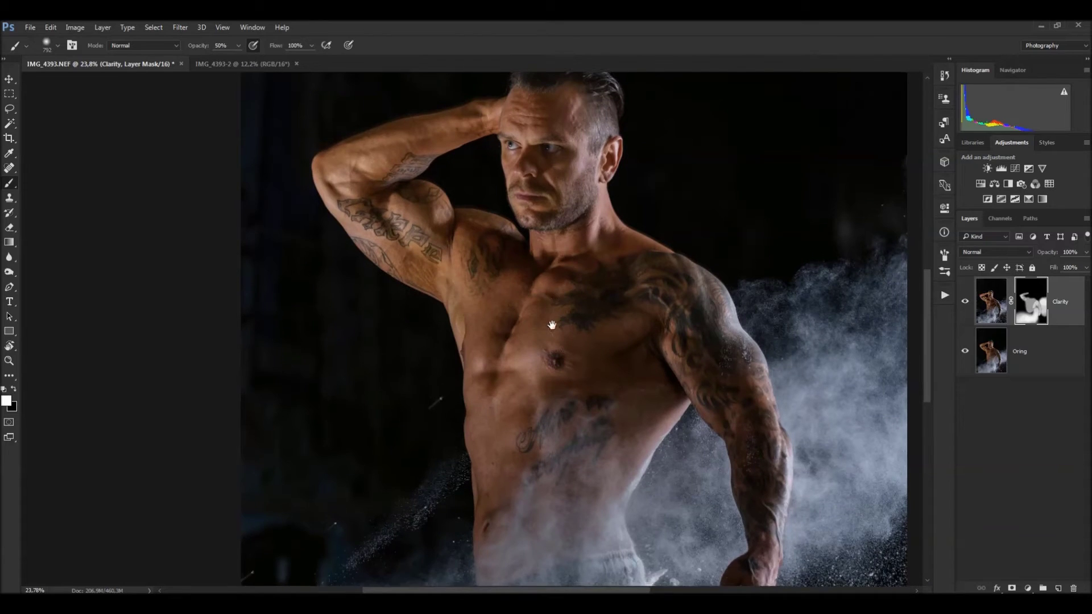
{"action": "left_click_drag", "start_coordinate": [574, 258], "coordinate": [566, 298]}
{"action": "left_click_drag", "start_coordinate": [720, 337], "coordinate": [708, 355]}
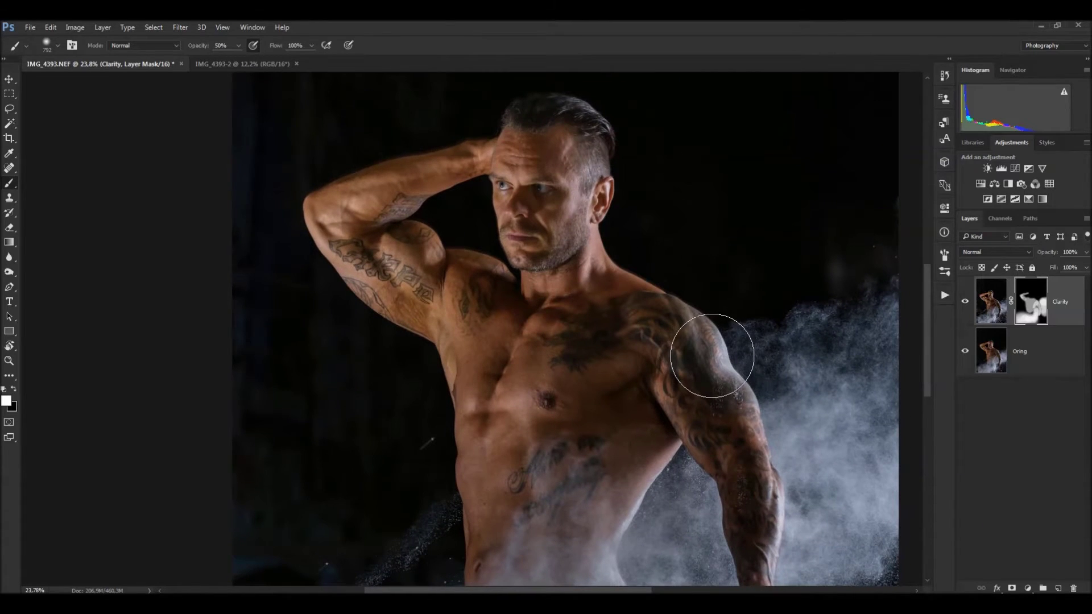
{"action": "left_click_drag", "start_coordinate": [692, 313], "coordinate": [650, 259]}
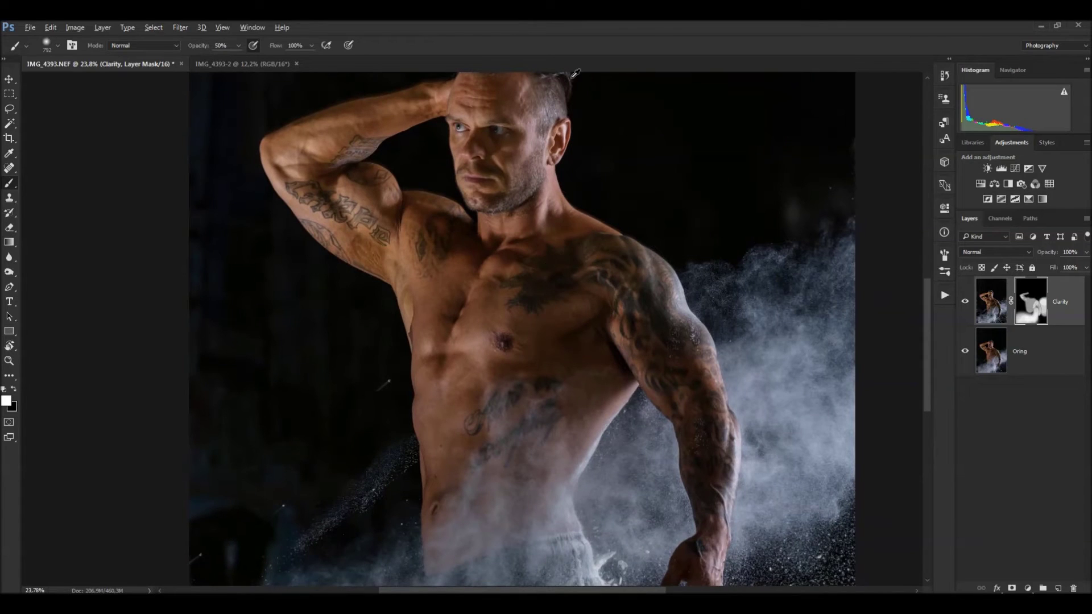
{"action": "scroll", "coordinate": [636, 259], "scroll_direction": "down", "scroll_amount": 1, "text": "alt"}
{"action": "scroll", "coordinate": [636, 260], "scroll_direction": "down", "scroll_amount": 1, "text": "alt"}
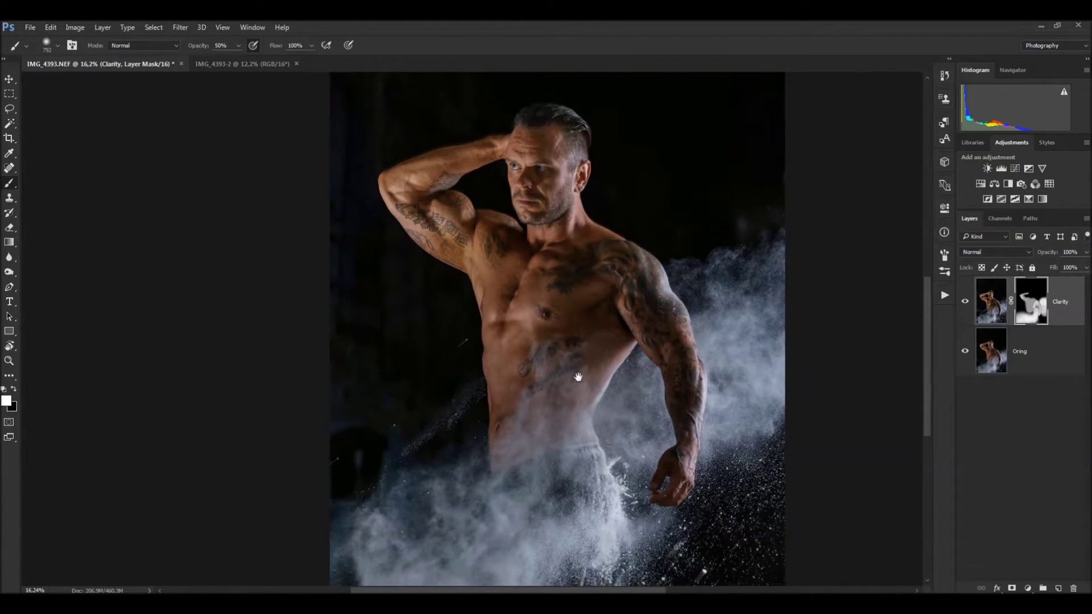
{"action": "scroll", "coordinate": [577, 373], "scroll_direction": "down", "scroll_amount": 1}
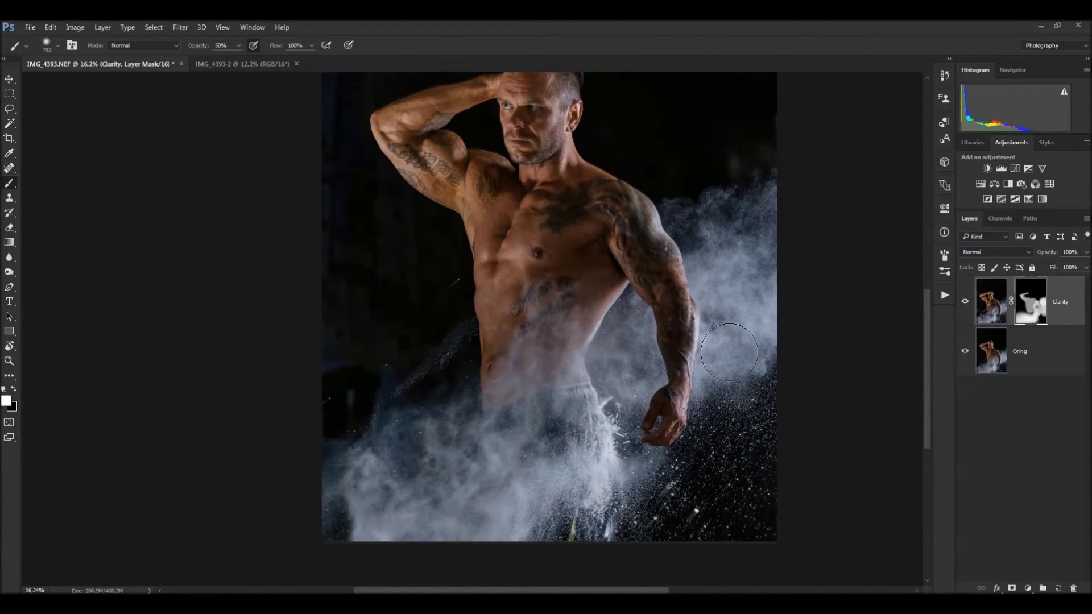
{"action": "scroll", "coordinate": [615, 422], "scroll_direction": "up", "scroll_amount": 2, "text": "alt"}
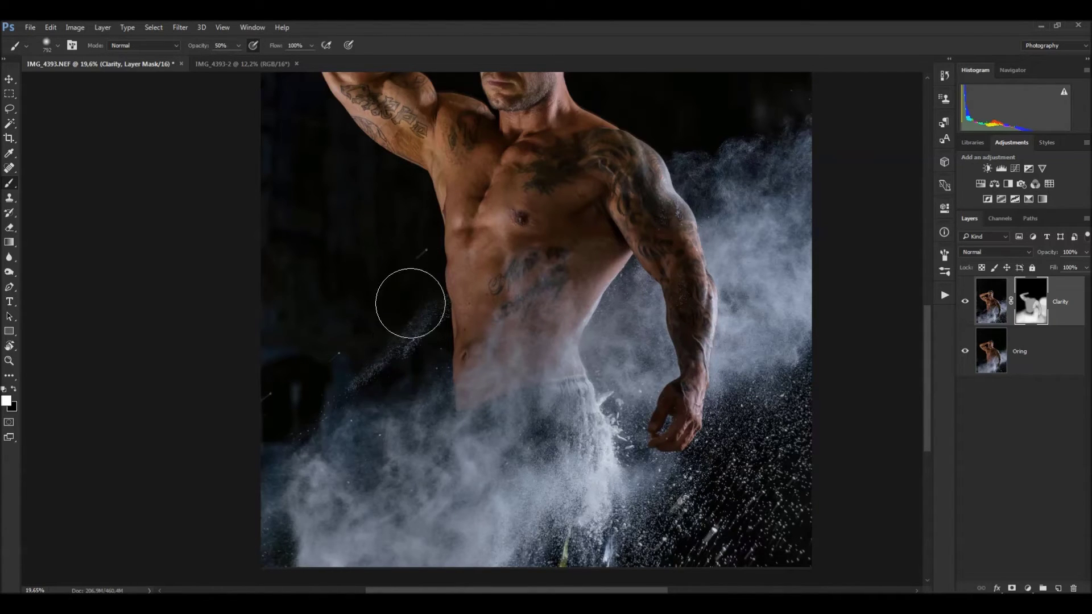
Lower the Clarity layer's opacity to about 72%.
{"action": "left_click", "coordinate": [1048, 356]}
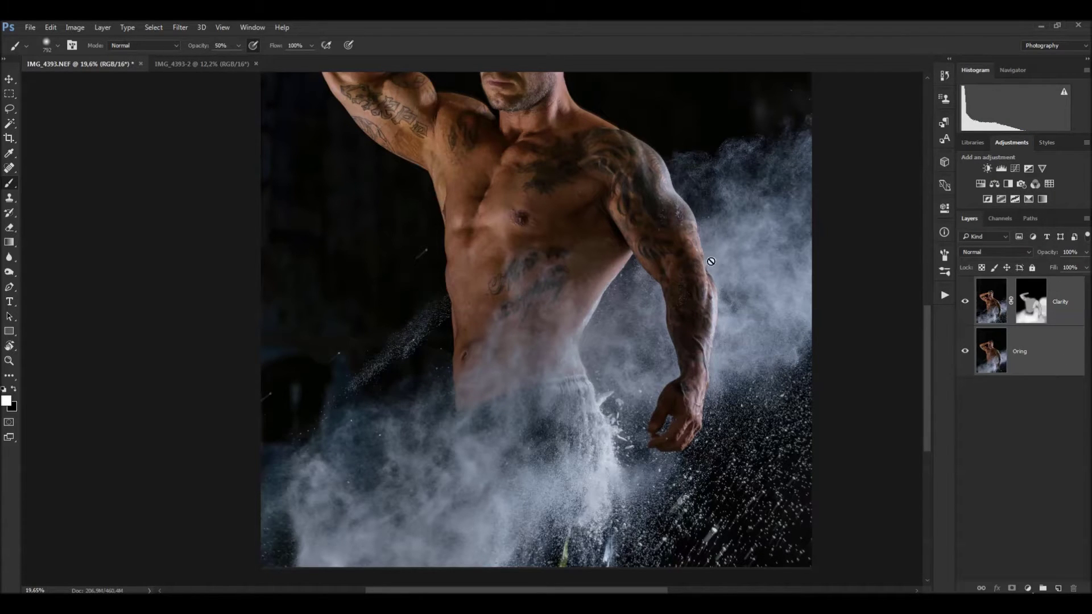
{"action": "mouse_move", "coordinate": [688, 260]}
{"action": "left_mouse_down"}
{"action": "mouse_move", "coordinate": [683, 306]}
{"action": "mouse_move", "coordinate": [704, 341]}
{"action": "left_mouse_up"}
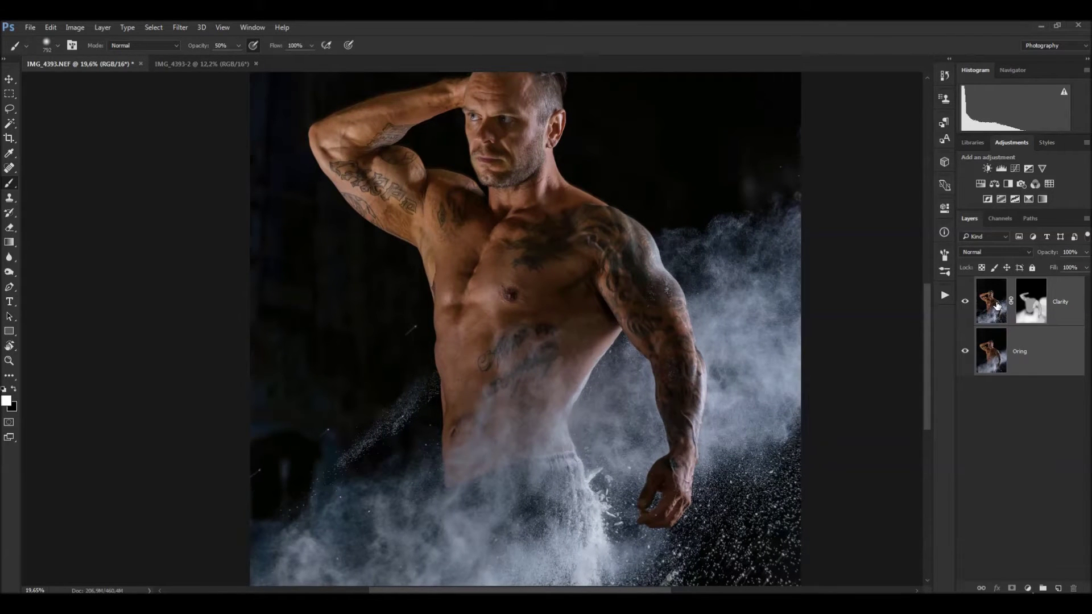
{"action": "left_click", "coordinate": [996, 306]}
{"action": "left_click", "coordinate": [1086, 252]}
{"action": "mouse_move", "coordinate": [1084, 269]}
{"action": "left_mouse_down"}
{"action": "mouse_move", "coordinate": [1056, 268]}
{"action": "mouse_move", "coordinate": [1072, 268]}
{"action": "left_mouse_up"}
Merge the Clarity and Oring layers into a single Clarity layer with Ctrl+E.
{"action": "left_click", "coordinate": [1049, 370], "text": "shift"}
{"action": "key", "text": "ctrl+e"}
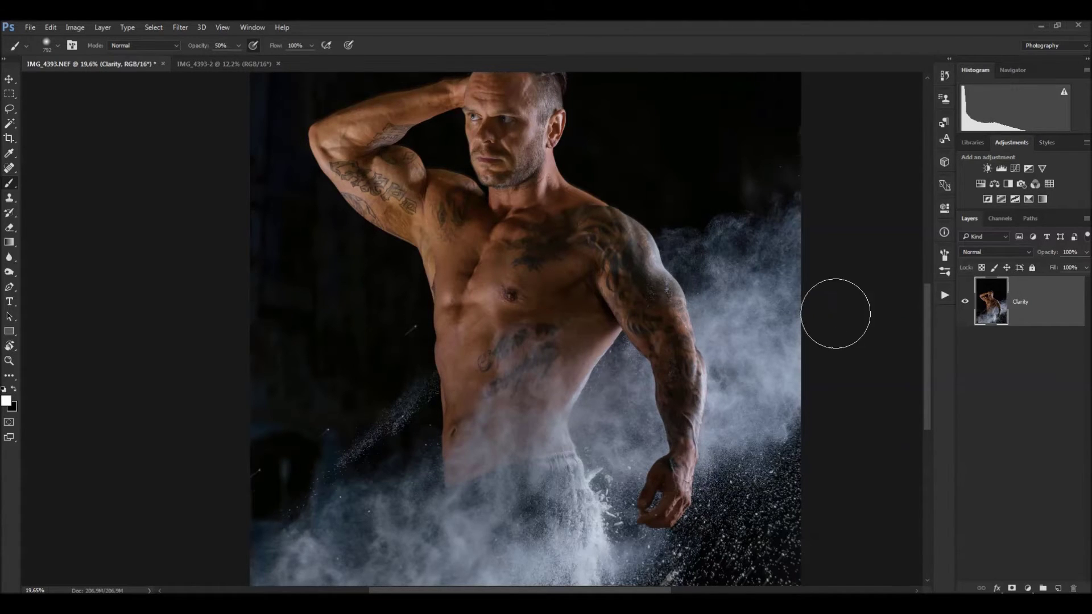
{"action": "left_click_drag", "start_coordinate": [608, 283], "coordinate": [651, 332]}
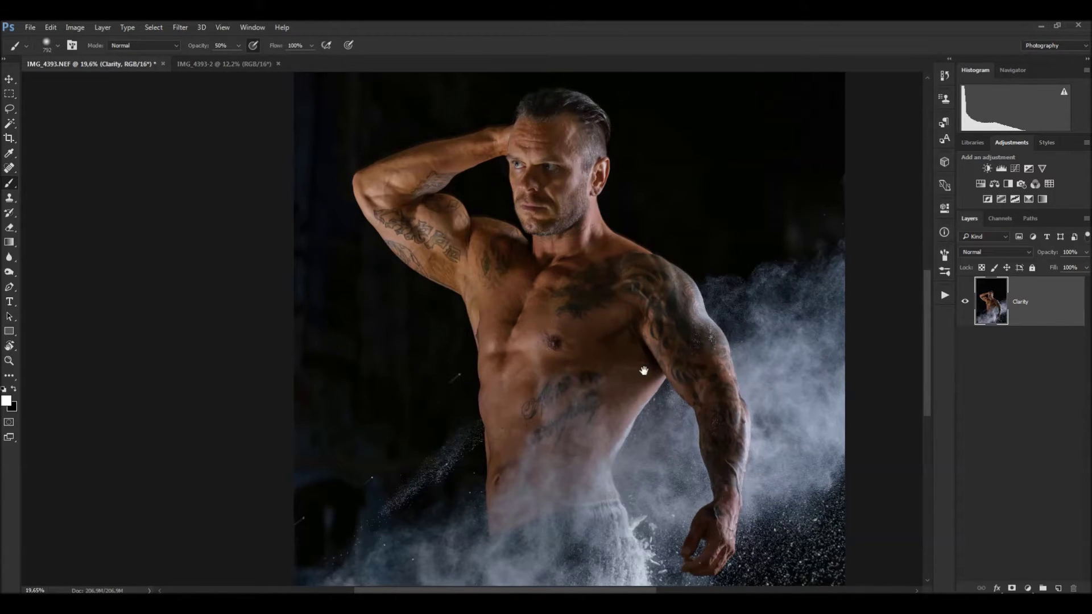
{"action": "left_click_drag", "start_coordinate": [642, 365], "coordinate": [630, 333]}
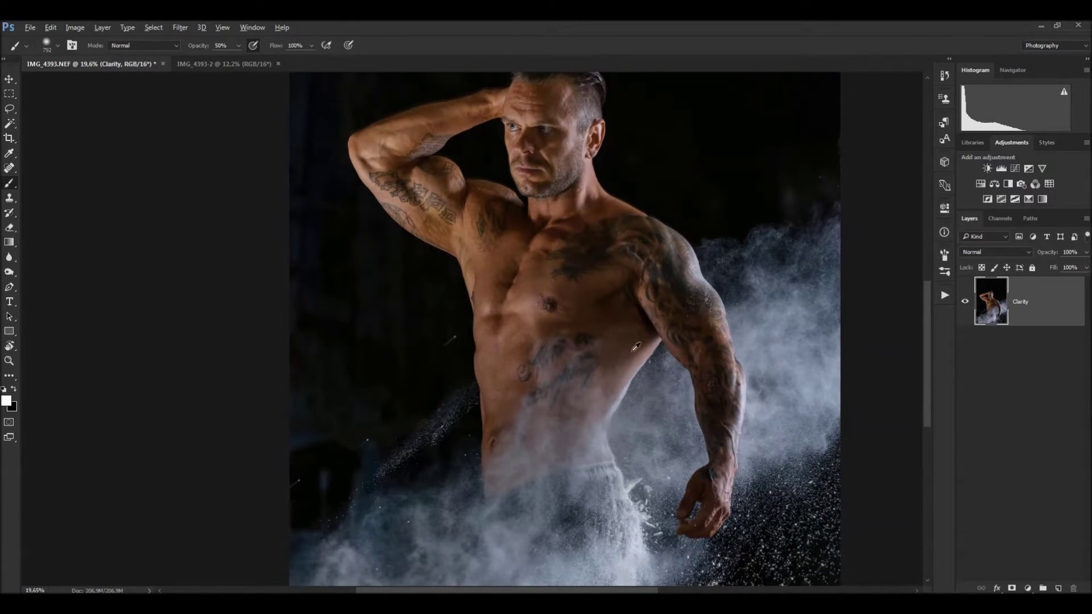
{"action": "scroll", "coordinate": [632, 343], "scroll_direction": "down", "scroll_amount": 2}
{"action": "mouse_move", "coordinate": [593, 383]}
{"action": "left_mouse_down"}
{"action": "mouse_move", "coordinate": [568, 358]}
{"action": "mouse_move", "coordinate": [586, 422]}
{"action": "left_mouse_up"}
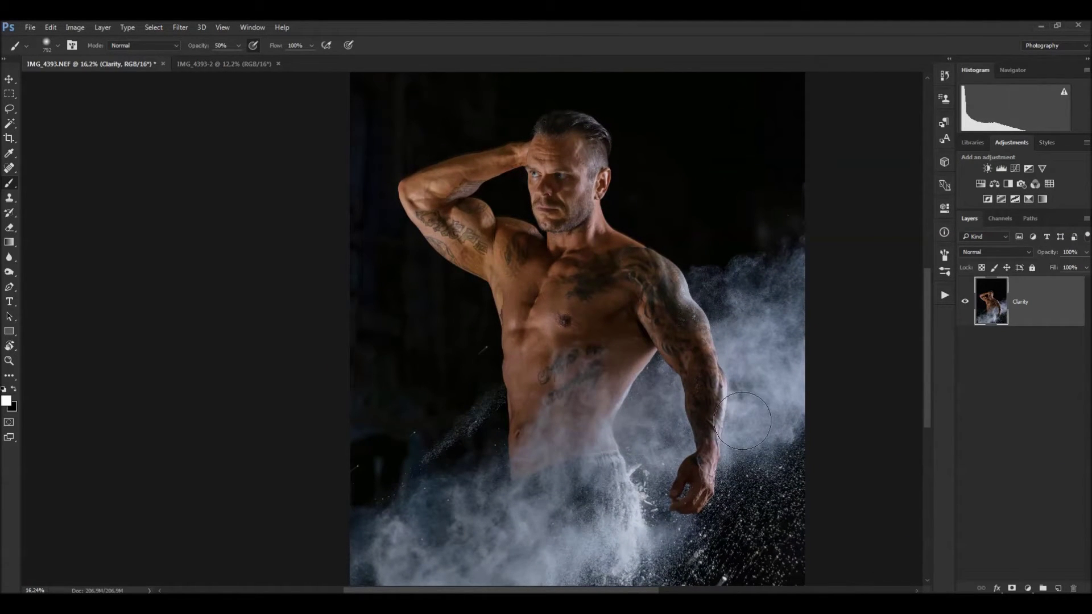
Add a Color Lookup adjustment layer using the DropBlues.3DL lookup table.
{"action": "left_click", "coordinate": [1050, 184]}
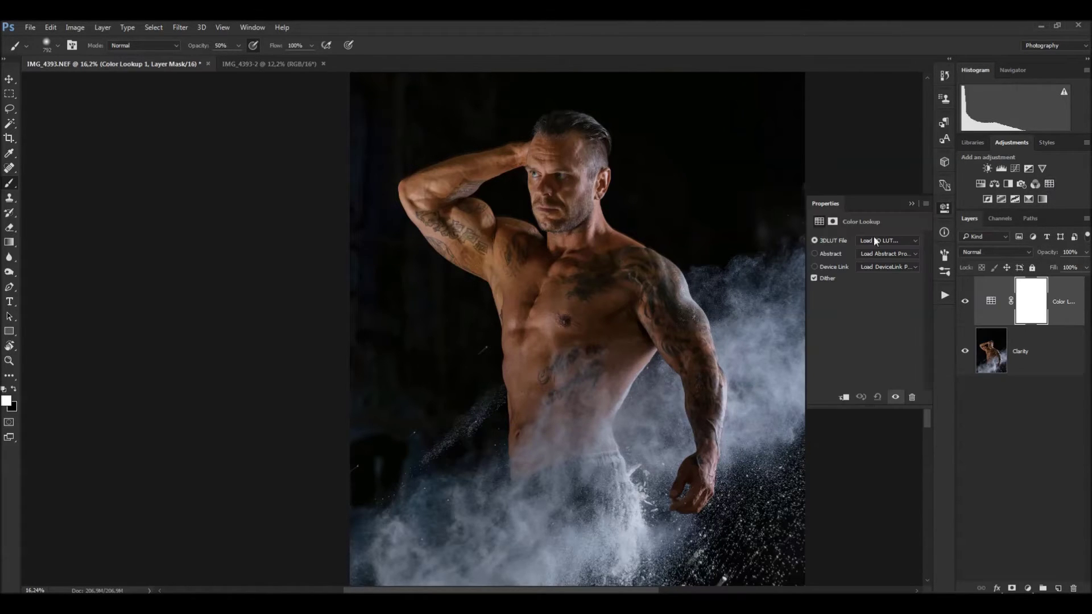
{"action": "left_click", "coordinate": [879, 241]}
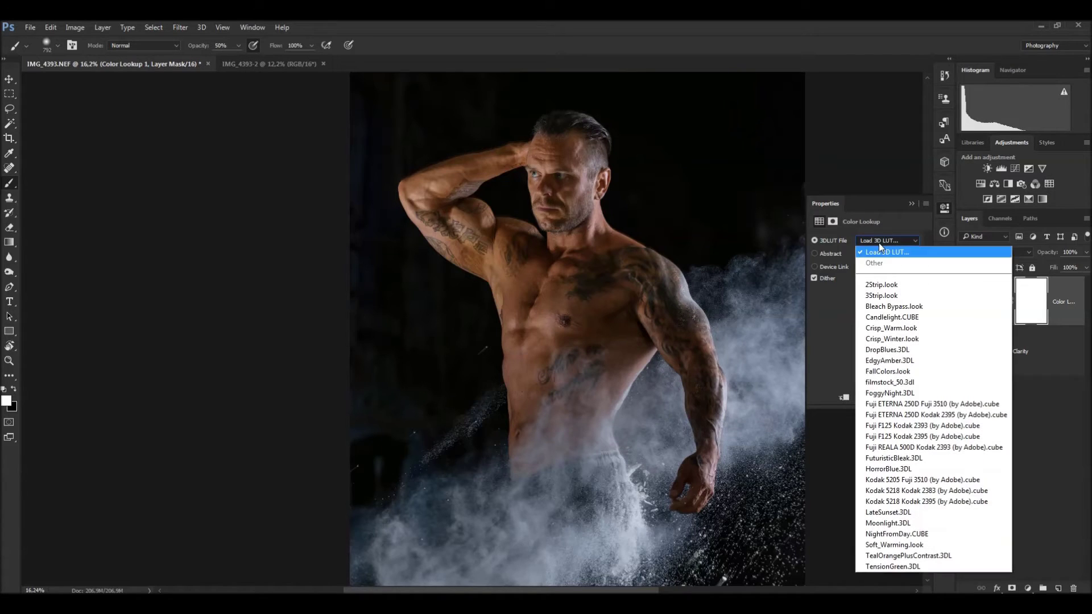
{"action": "left_click", "coordinate": [897, 350]}
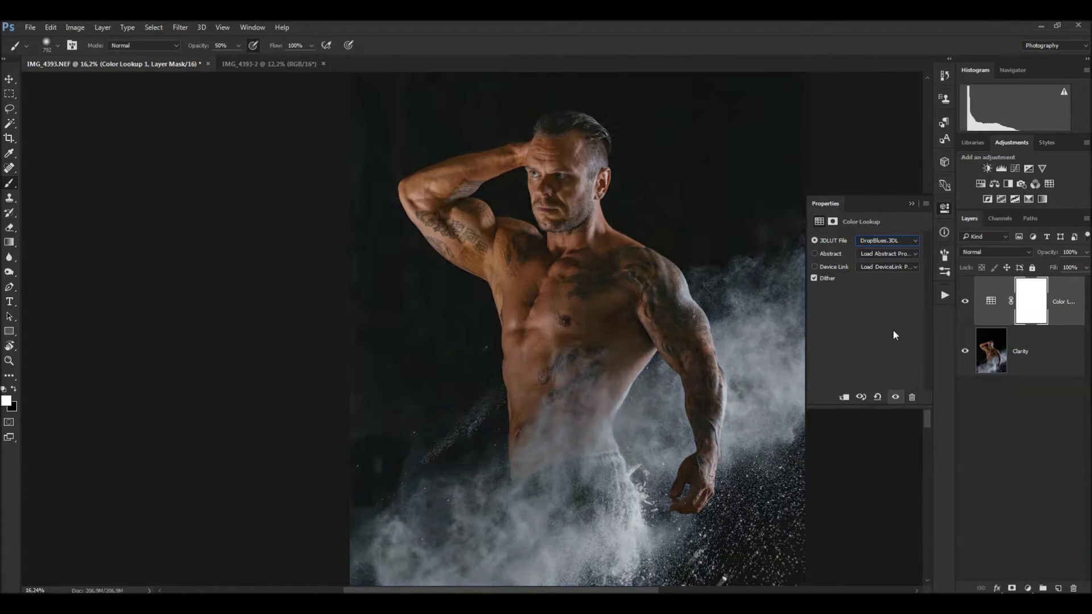
{"action": "left_click", "coordinate": [945, 210]}
{"action": "left_click_drag", "start_coordinate": [653, 361], "coordinate": [671, 332]}
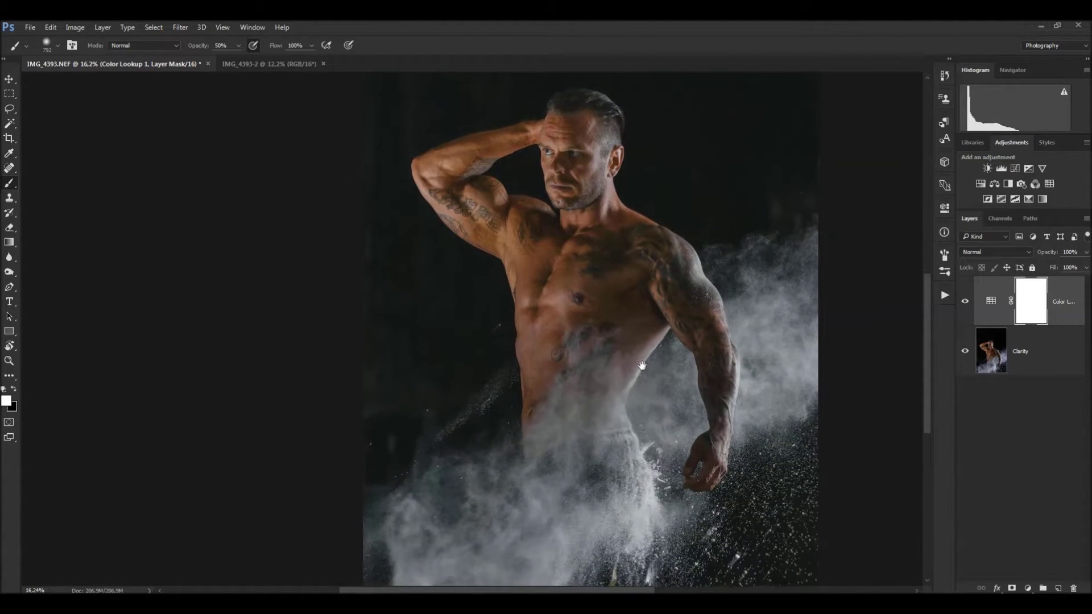
{"action": "left_click_drag", "start_coordinate": [637, 379], "coordinate": [631, 390]}
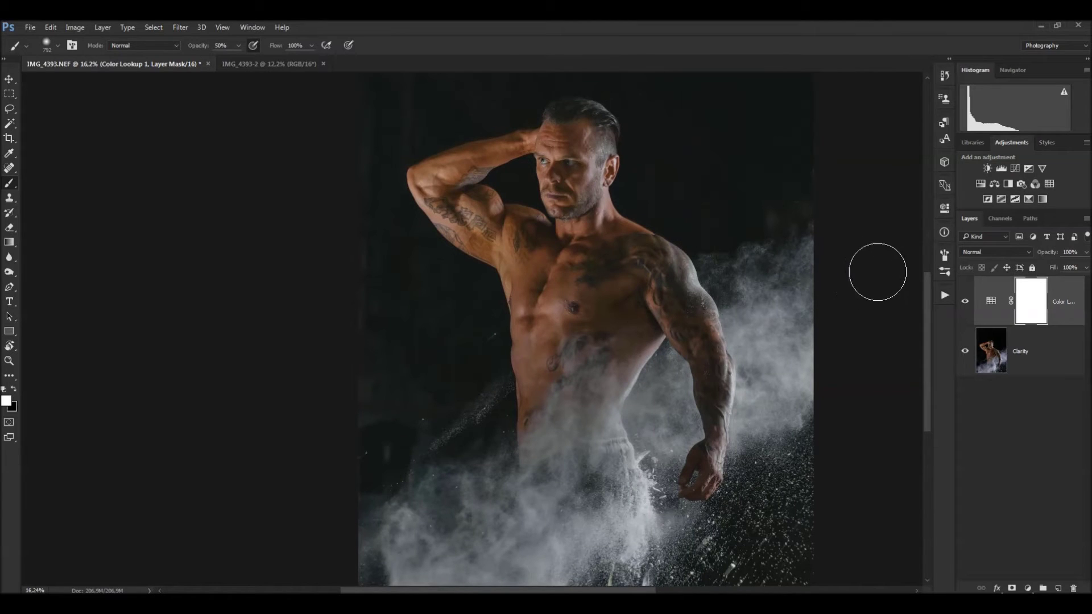
Blend the lookup layer in Soft Light at 20% opacity.
{"action": "left_click", "coordinate": [1009, 253]}
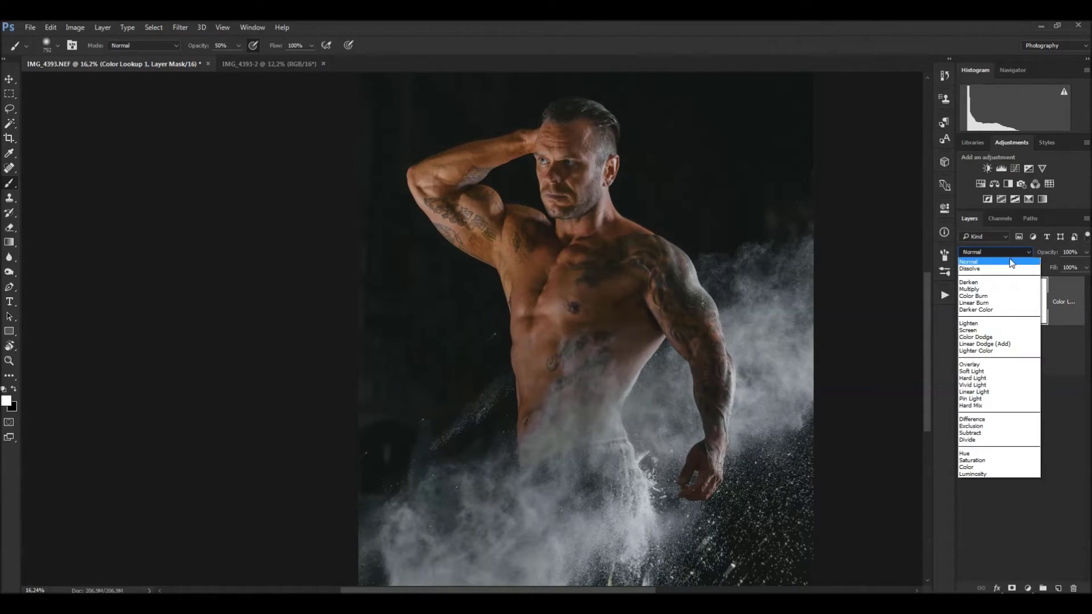
{"action": "left_click", "coordinate": [991, 377]}
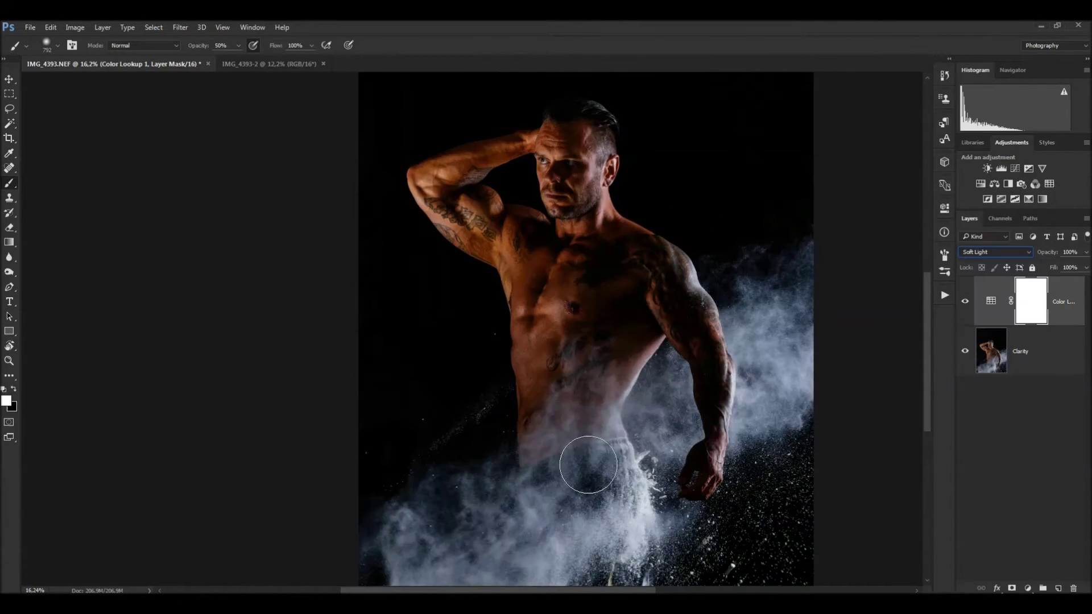
{"action": "left_click", "coordinate": [1086, 253]}
{"action": "left_click_drag", "start_coordinate": [1068, 267], "coordinate": [1048, 266]}
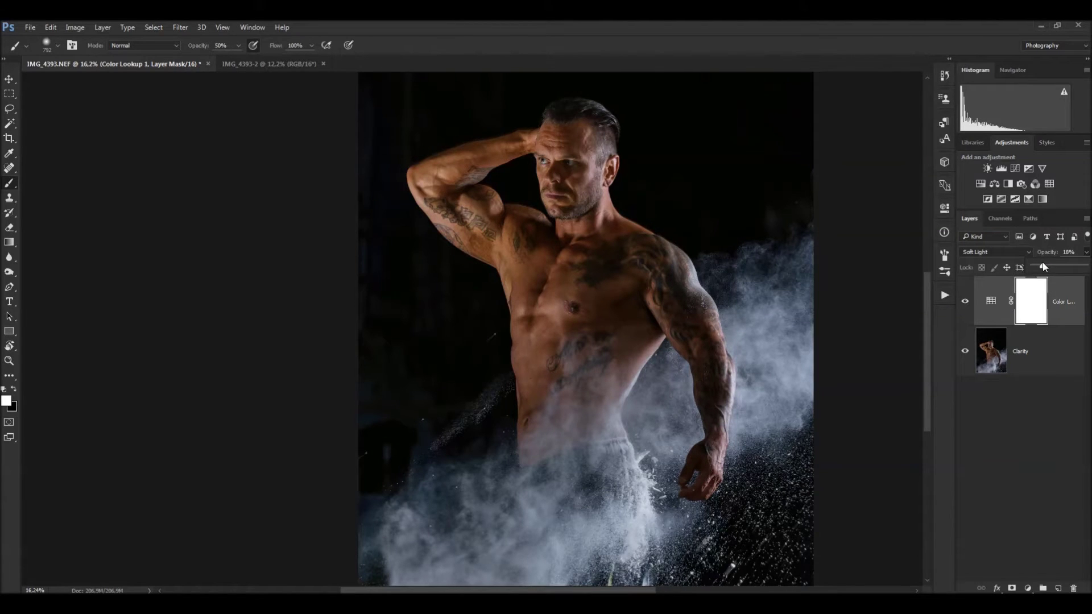
{"action": "left_click_drag", "start_coordinate": [1043, 266], "coordinate": [1044, 266]}
{"action": "mouse_move", "coordinate": [660, 327]}
{"action": "left_mouse_down"}
{"action": "mouse_move", "coordinate": [684, 304]}
{"action": "mouse_move", "coordinate": [688, 355]}
{"action": "left_mouse_up"}
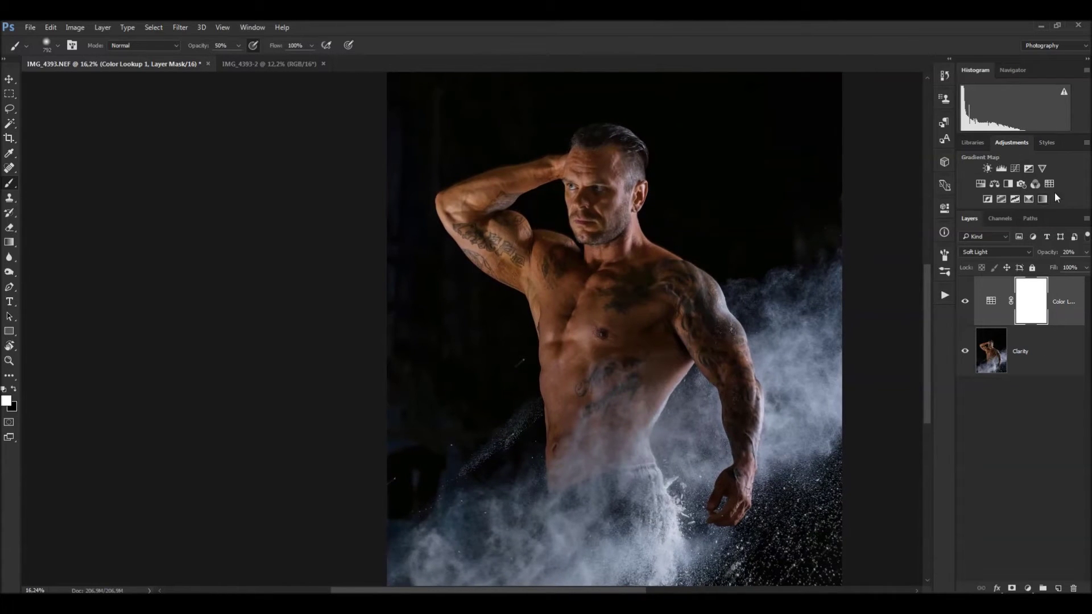
Add a second Color Lookup layer with the FuturisticBleak.3DL lookup table.
{"action": "left_click", "coordinate": [1047, 183]}
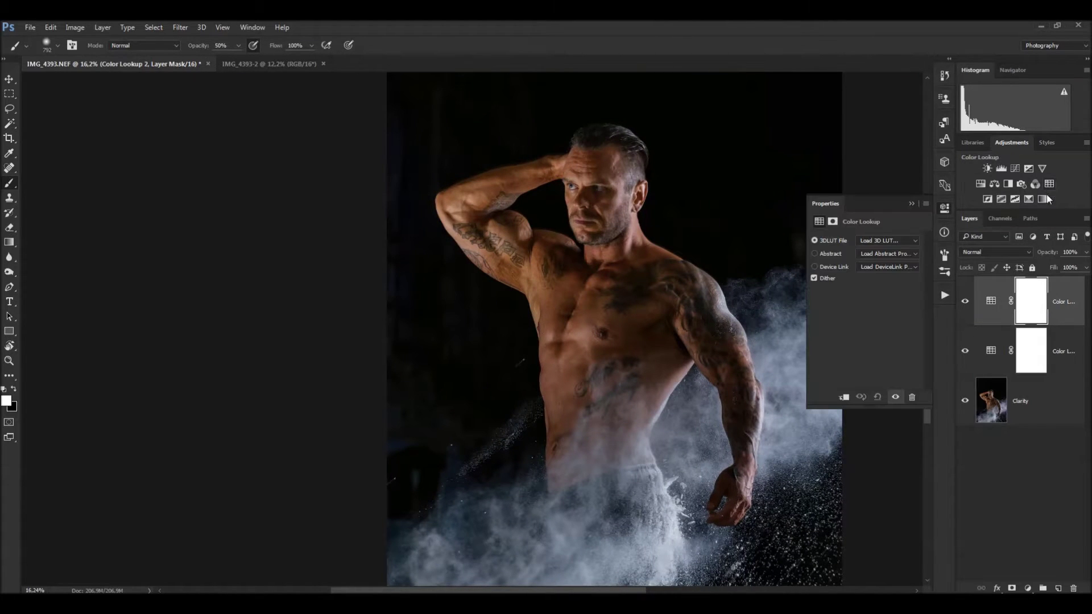
{"action": "left_click", "coordinate": [883, 240]}
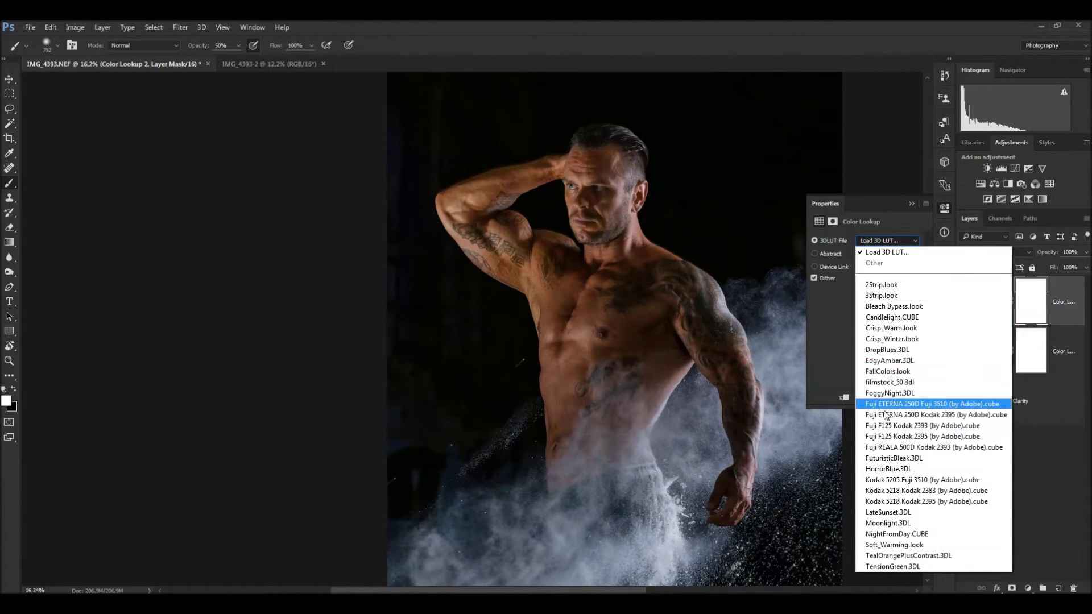
{"action": "left_click", "coordinate": [905, 459]}
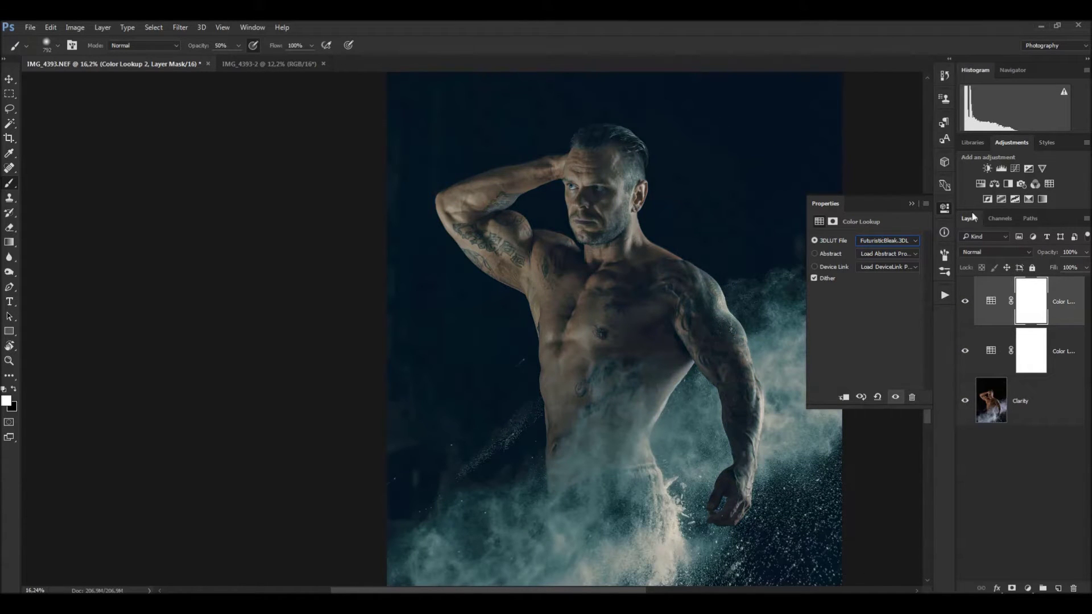
{"action": "left_click", "coordinate": [944, 209]}
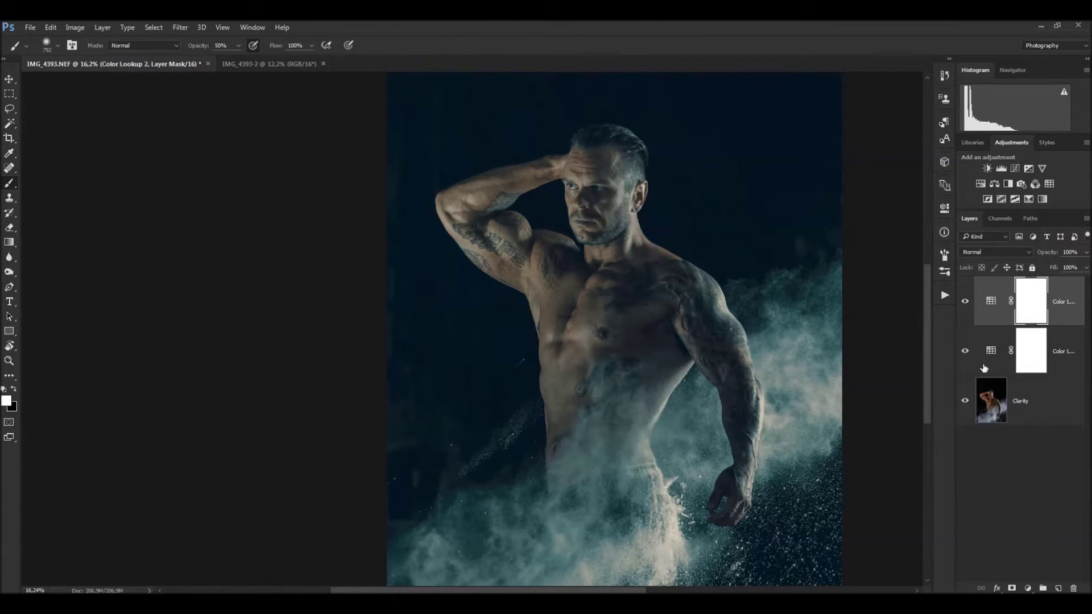
Try Color Lookup 1 at Normal full opacity, then return it to Soft Light at about 20%.
{"action": "left_click", "coordinate": [1029, 357]}
{"action": "left_click", "coordinate": [994, 250]}
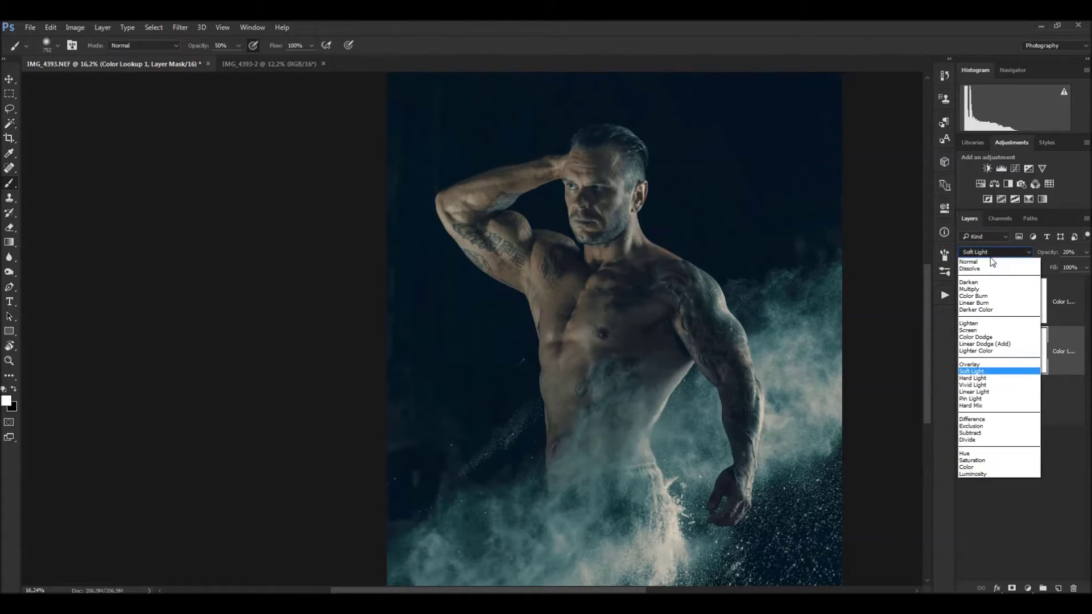
{"action": "left_click", "coordinate": [1008, 271]}
{"action": "left_click", "coordinate": [1087, 255]}
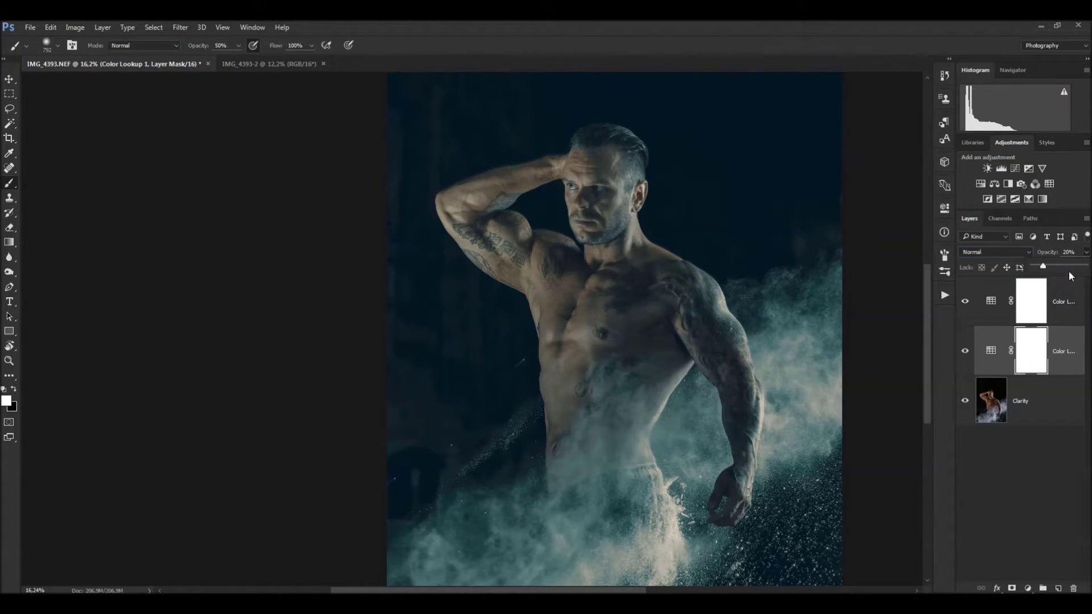
{"action": "left_click_drag", "start_coordinate": [1043, 264], "coordinate": [1086, 266]}
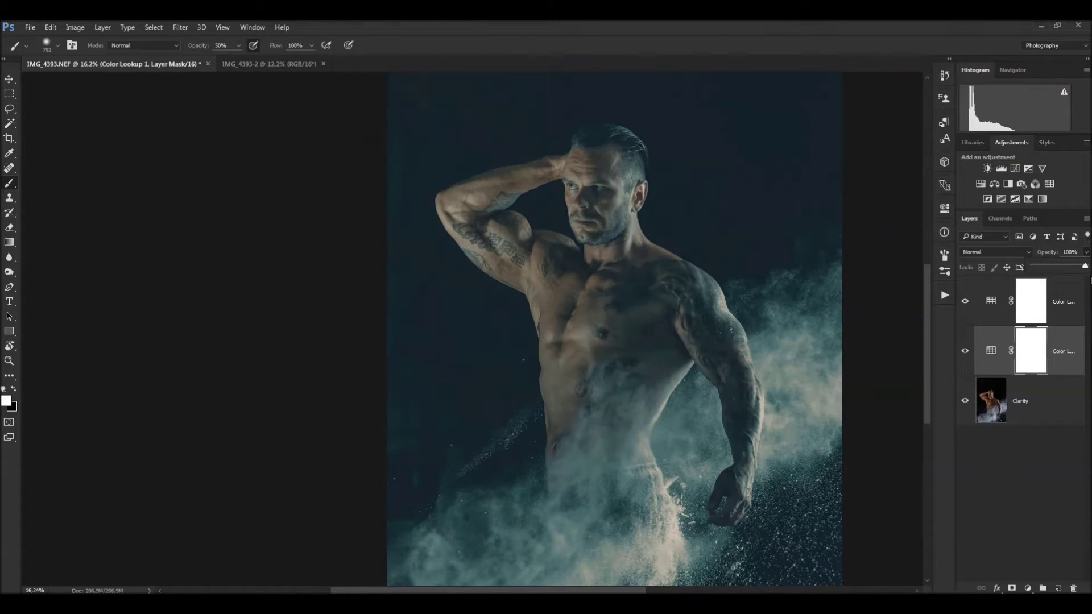
{"action": "left_click", "coordinate": [1034, 313]}
{"action": "left_click", "coordinate": [1050, 265]}
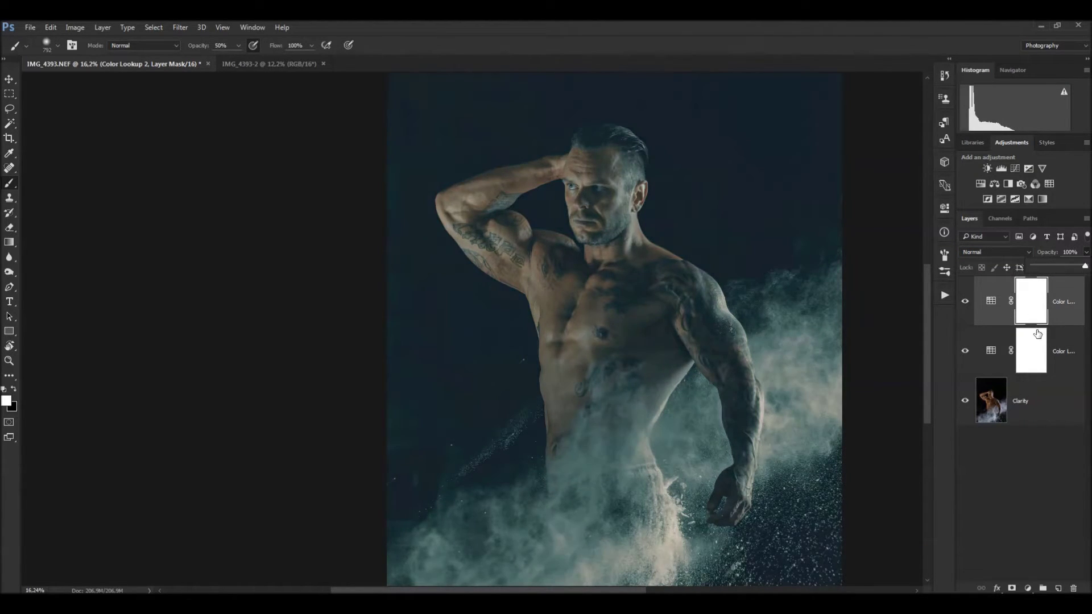
{"action": "left_click", "coordinate": [1064, 347]}
{"action": "left_click", "coordinate": [997, 256]}
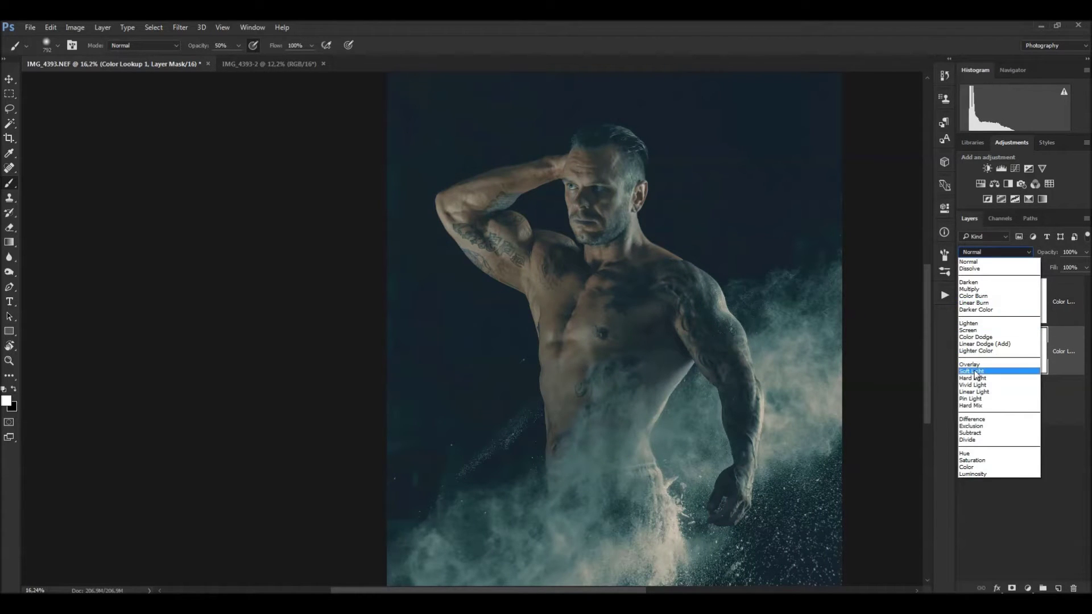
{"action": "left_click", "coordinate": [978, 366]}
{"action": "left_click", "coordinate": [1086, 253]}
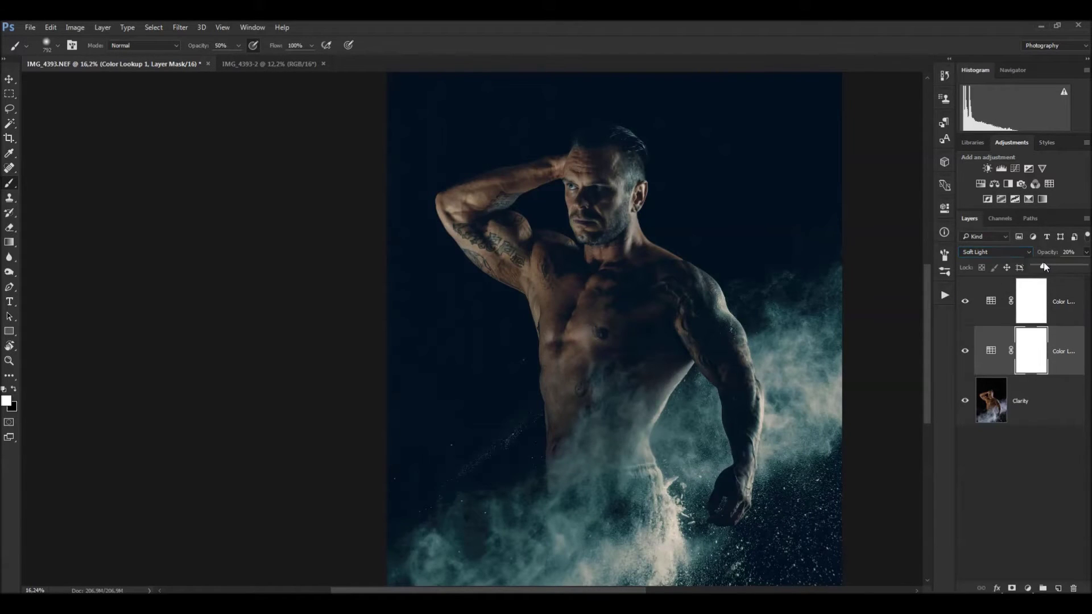
{"action": "left_click_drag", "start_coordinate": [1043, 261], "coordinate": [1044, 263]}
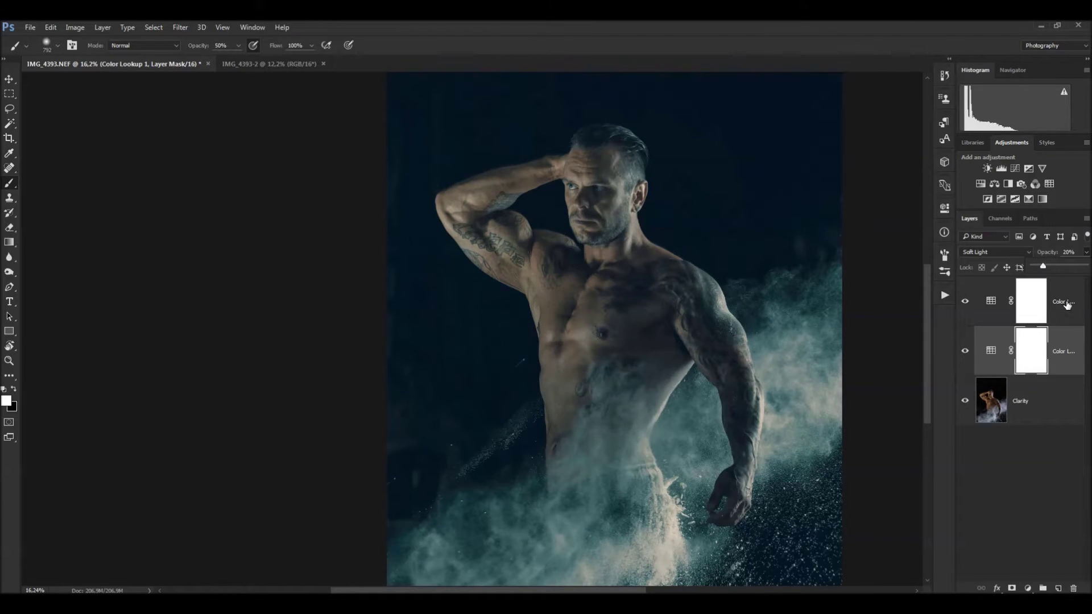
Blend Color Lookup 2 in Color mode at 50% opacity.
{"action": "left_click", "coordinate": [1039, 285]}
{"action": "left_click", "coordinate": [993, 252]}
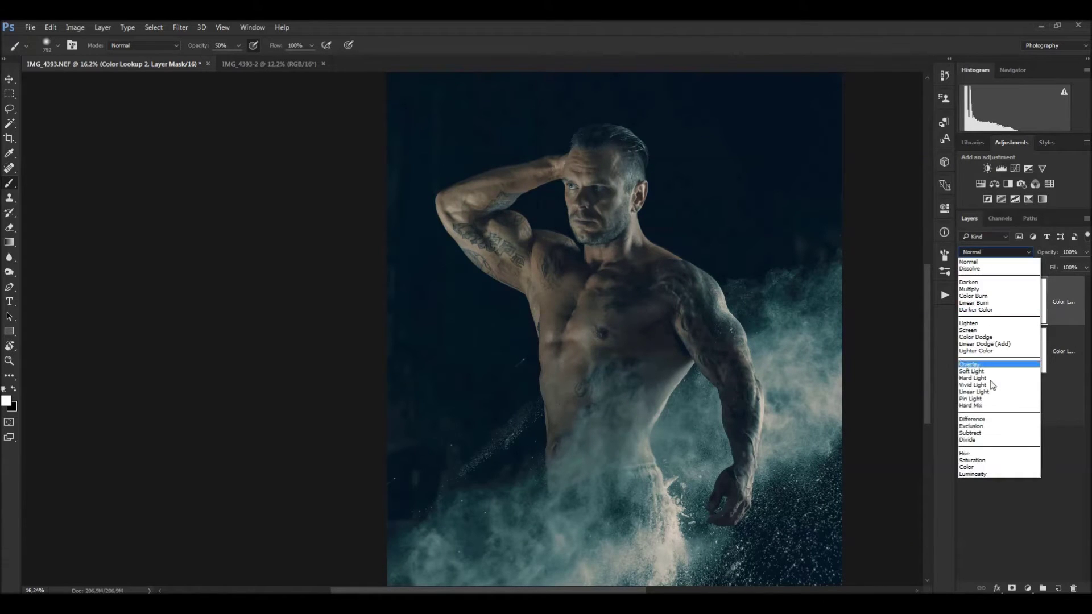
{"action": "left_click", "coordinate": [979, 468]}
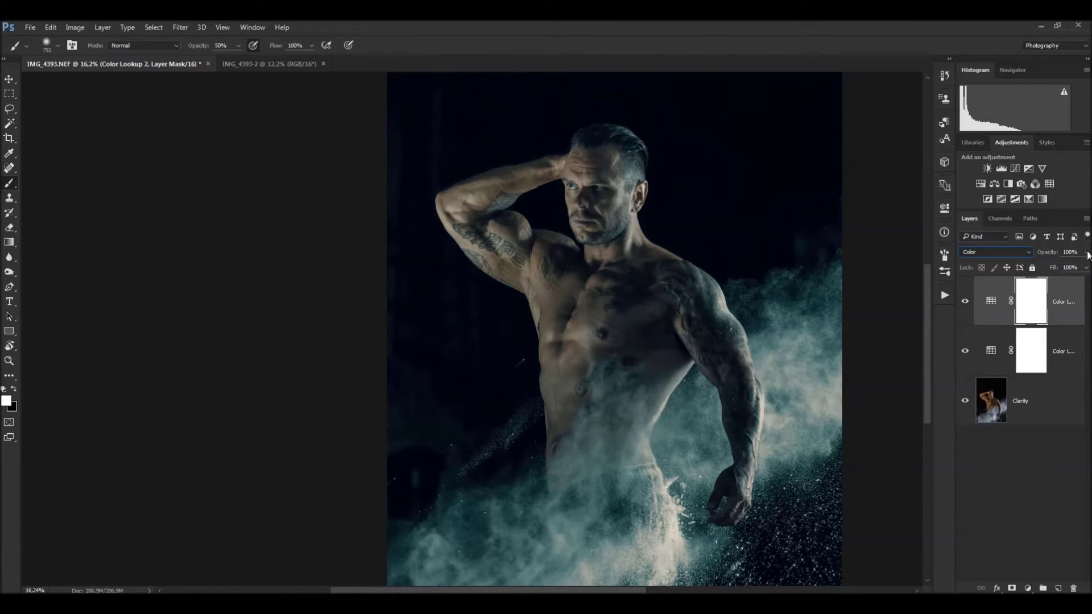
{"action": "left_click_drag", "start_coordinate": [1088, 254], "coordinate": [1073, 269]}
Group both Color Lookup layers into Group 1 and add a mask with black as foreground.
{"action": "left_click", "coordinate": [1059, 367], "text": "shift"}
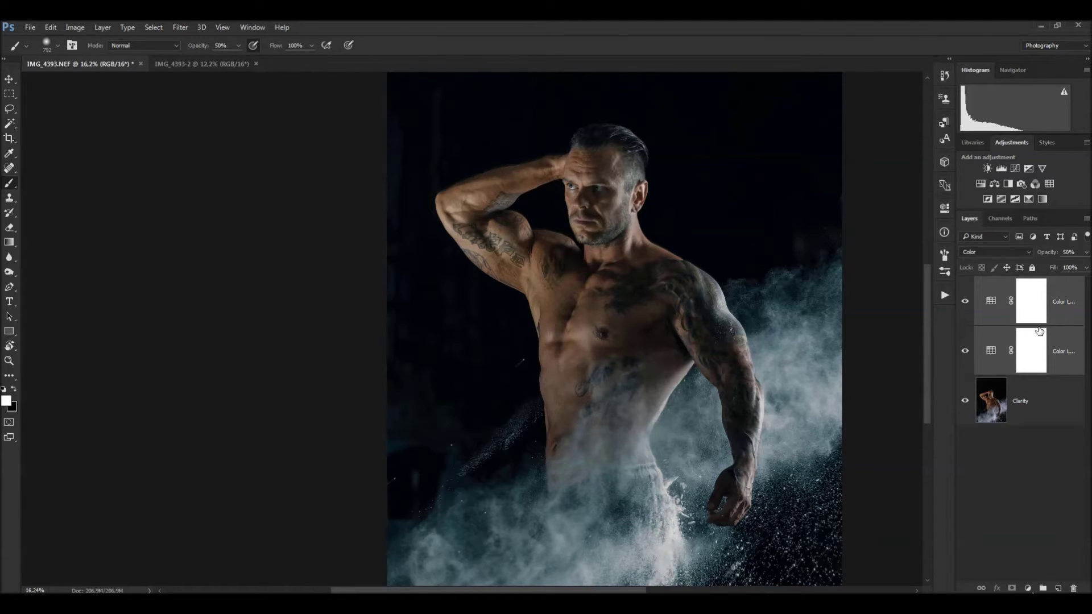
{"action": "key", "text": "ctrl+g"}
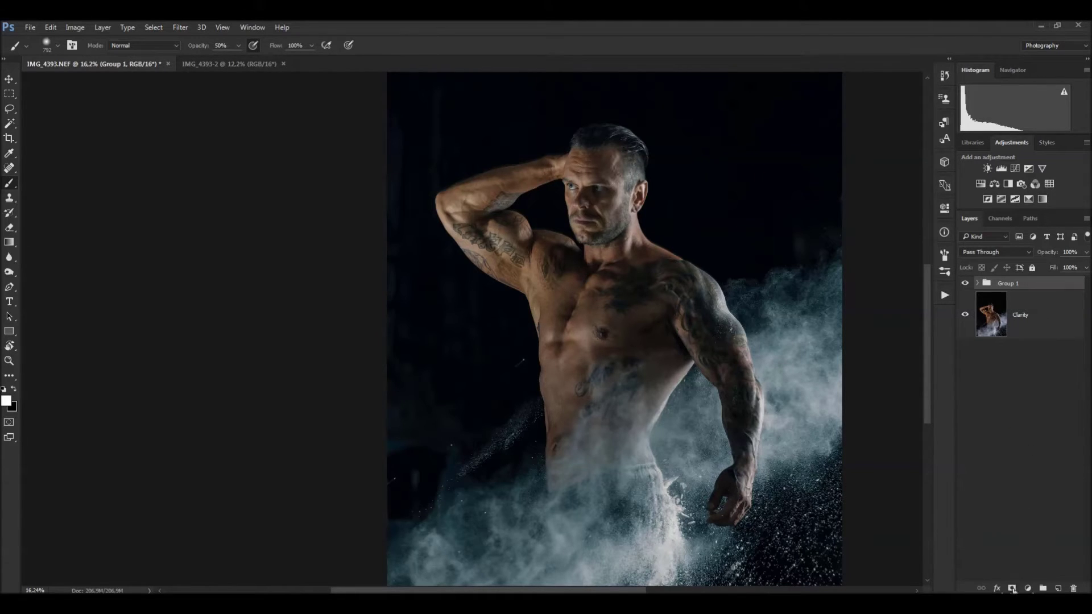
{"action": "left_click", "coordinate": [1012, 588]}
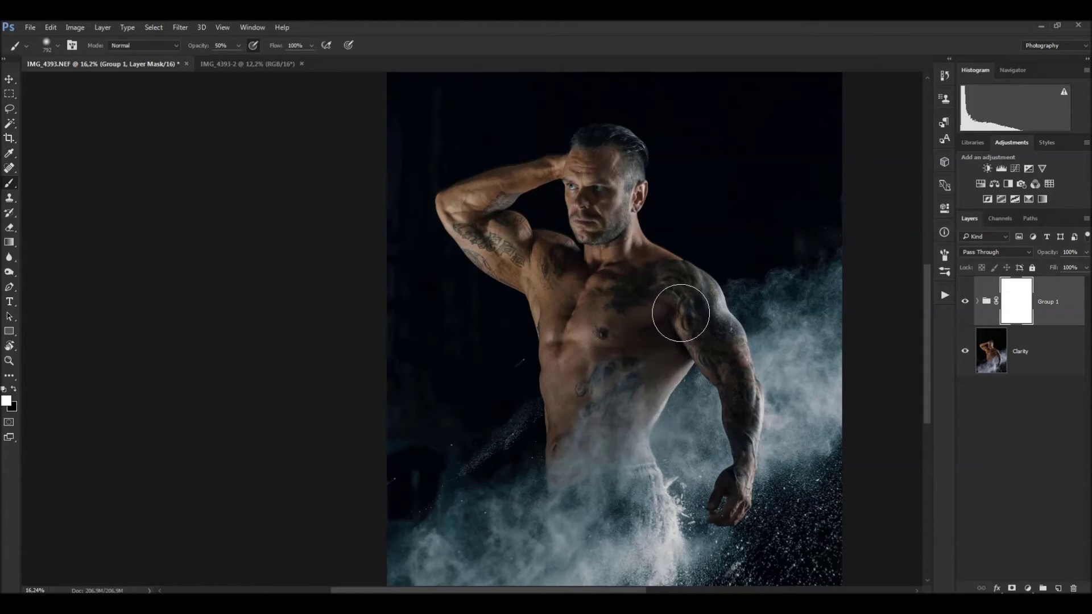
{"action": "key", "text": "x"}
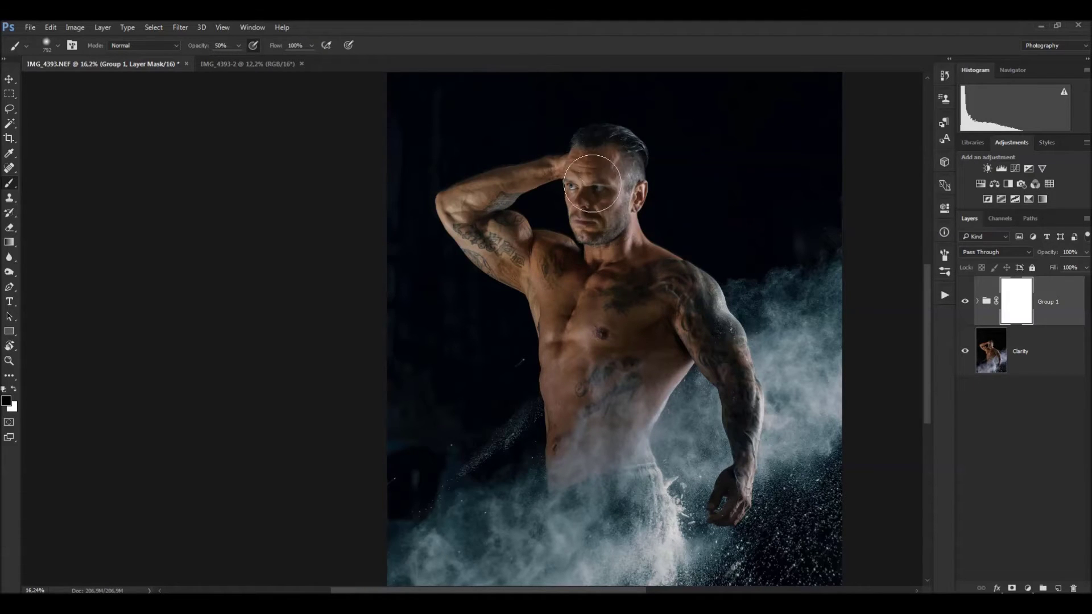
Paint with a 345 px brush to mask the grade off the arms and forearm.
{"action": "key", "text": "super"}
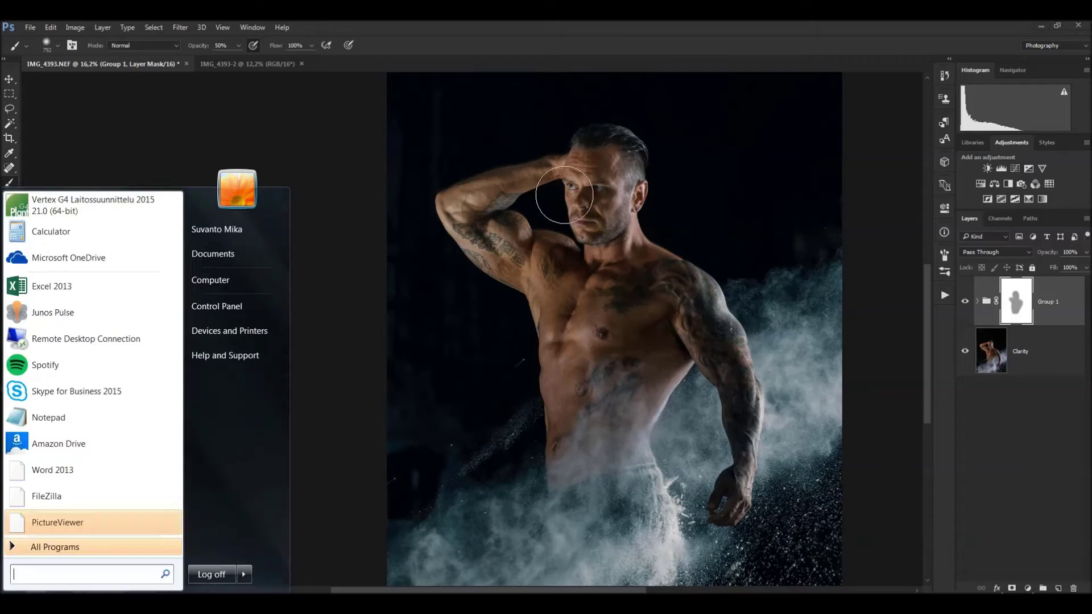
{"action": "key", "text": "Escape"}
{"action": "mouse_move", "coordinate": [795, 281]}
{"action": "left_mouse_down"}
{"action": "mouse_move", "coordinate": [562, 230]}
{"action": "mouse_move", "coordinate": [570, 170]}
{"action": "left_mouse_up"}
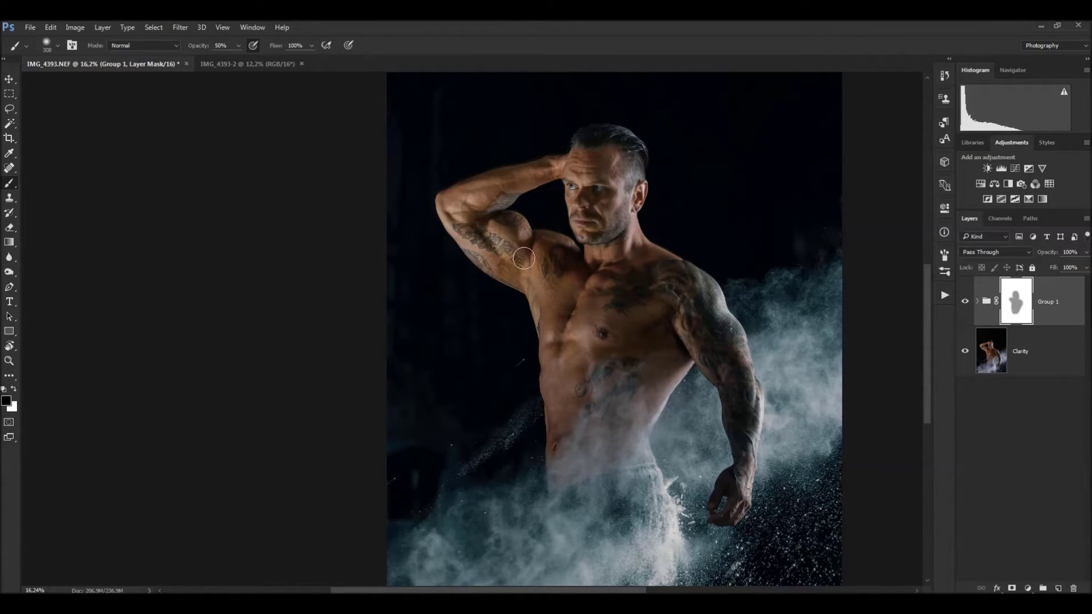
{"action": "left_click_drag", "start_coordinate": [723, 370], "coordinate": [721, 308]}
{"action": "left_click_drag", "start_coordinate": [736, 494], "coordinate": [743, 424]}
{"action": "mouse_move", "coordinate": [587, 388]}
{"action": "left_mouse_down"}
{"action": "mouse_move", "coordinate": [660, 339]}
{"action": "mouse_move", "coordinate": [620, 357]}
{"action": "mouse_move", "coordinate": [602, 346]}
{"action": "left_mouse_up"}
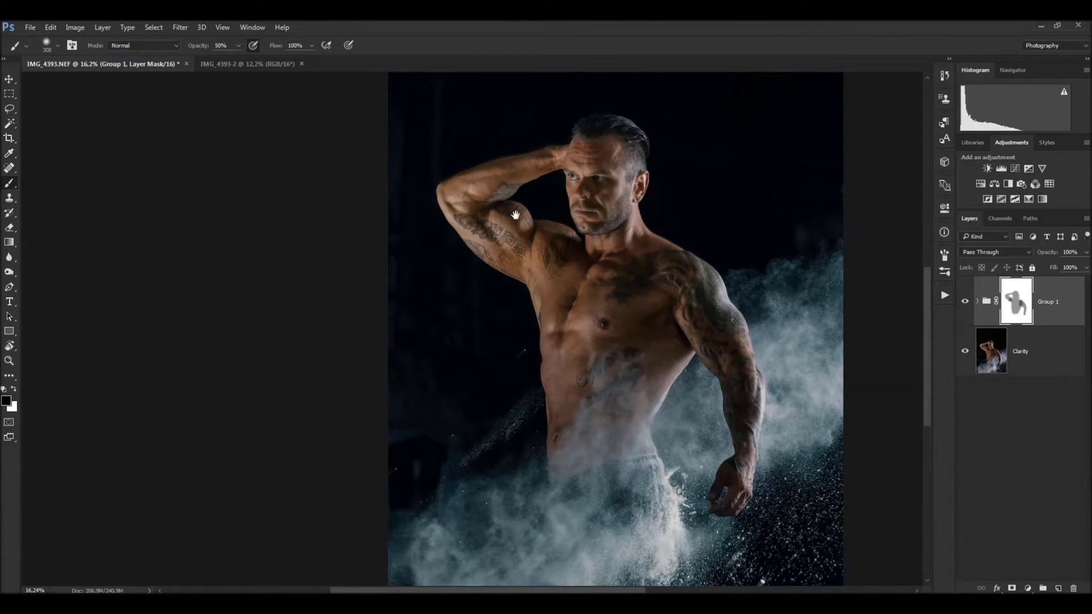
{"action": "left_click_drag", "start_coordinate": [515, 215], "coordinate": [405, 236]}
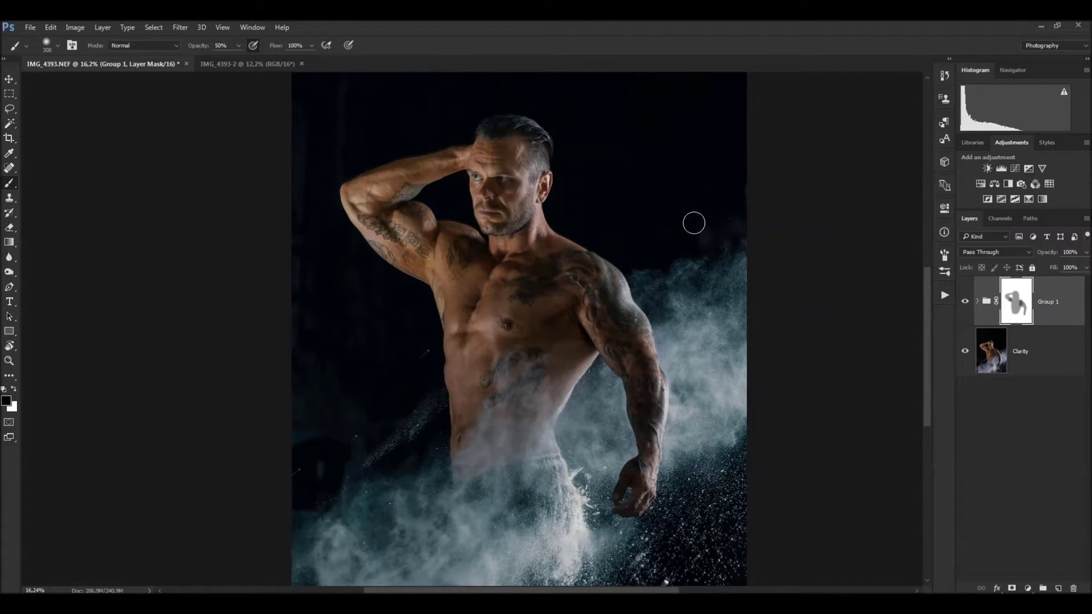
{"action": "left_click_drag", "start_coordinate": [637, 244], "coordinate": [647, 265]}
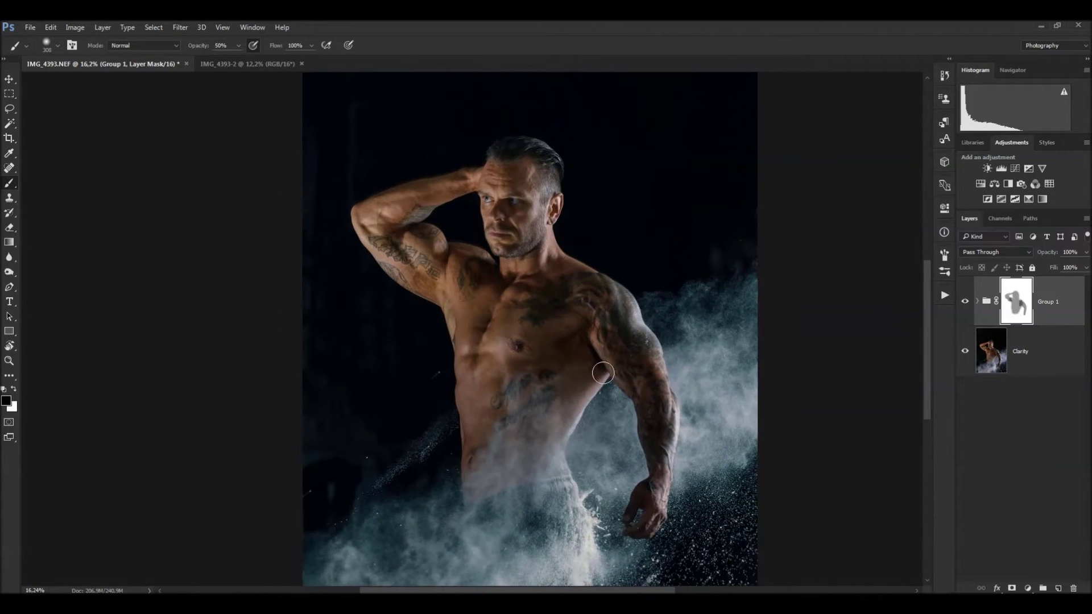
{"action": "mouse_move", "coordinate": [565, 362]}
{"action": "left_mouse_down"}
{"action": "mouse_move", "coordinate": [603, 285]}
{"action": "mouse_move", "coordinate": [572, 353]}
{"action": "mouse_move", "coordinate": [580, 409]}
{"action": "mouse_move", "coordinate": [591, 360]}
{"action": "left_mouse_up"}
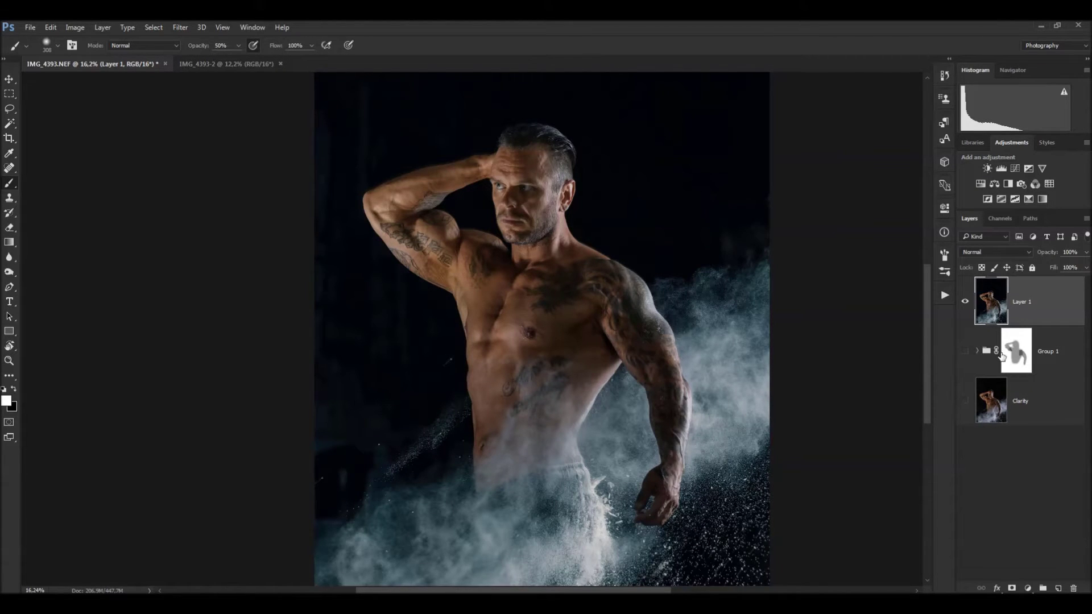
Launch Color Efex Pro 4 from the Filter menu's Nik Collection.
{"action": "left_click", "coordinate": [180, 28]}
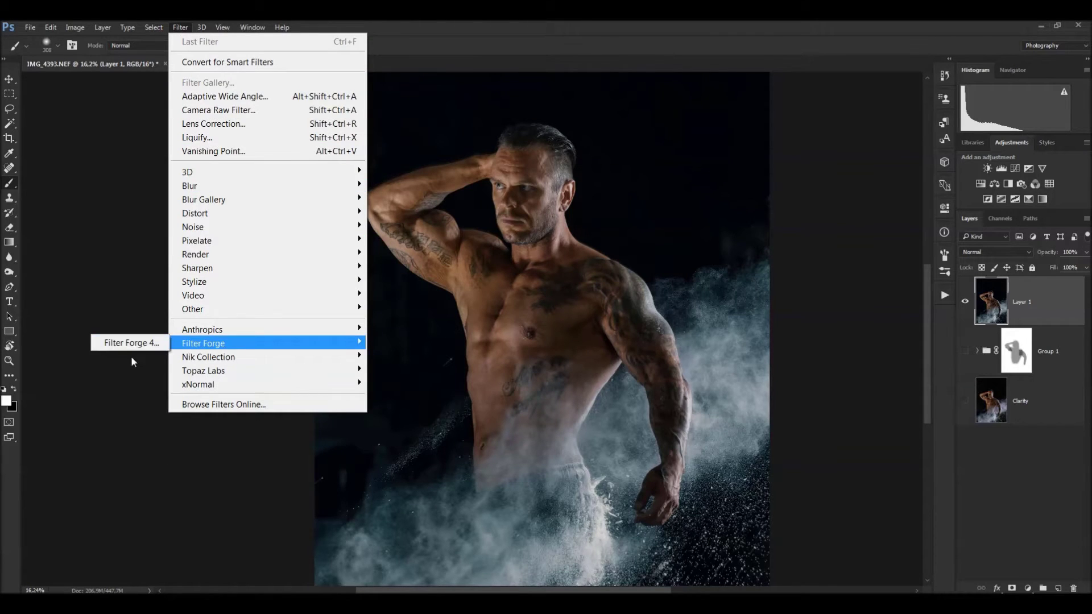
{"action": "mouse_move", "coordinate": [208, 356]}
{"action": "left_click", "coordinate": [122, 372]}
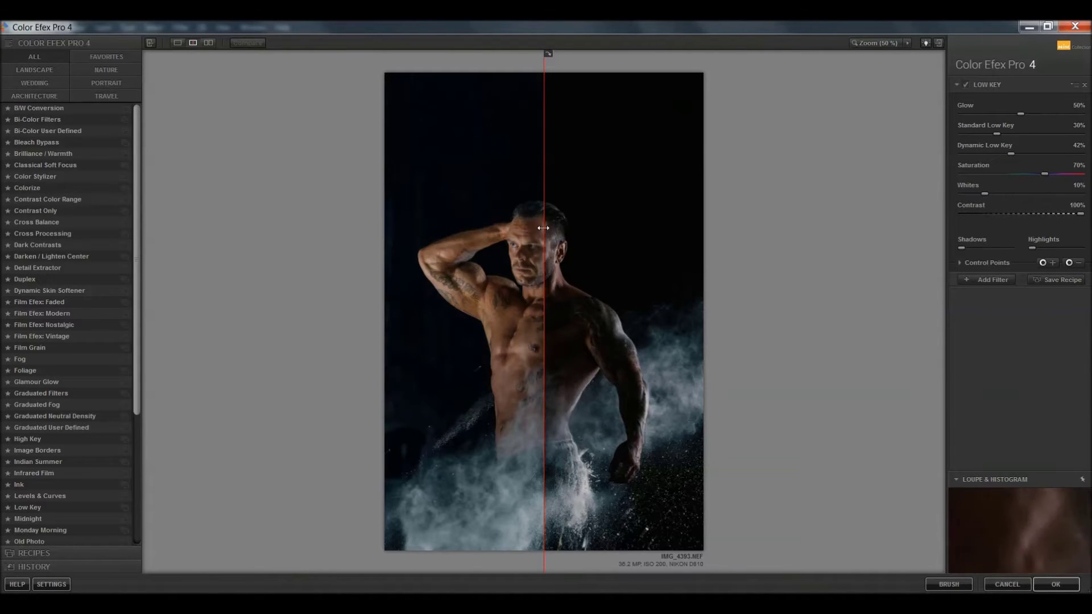
Apply the Bleach Bypass filter and zoom in on the chest and face to check it.
{"action": "mouse_move", "coordinate": [544, 239]}
{"action": "left_mouse_down"}
{"action": "mouse_move", "coordinate": [385, 207]}
{"action": "mouse_move", "coordinate": [522, 195]}
{"action": "left_mouse_up"}
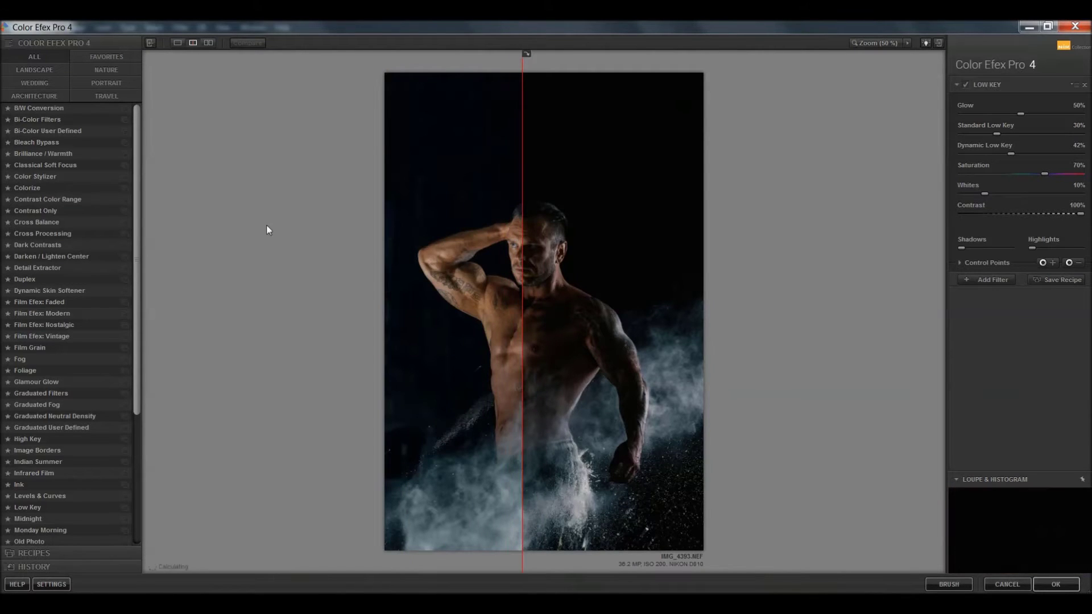
{"action": "left_click", "coordinate": [37, 142]}
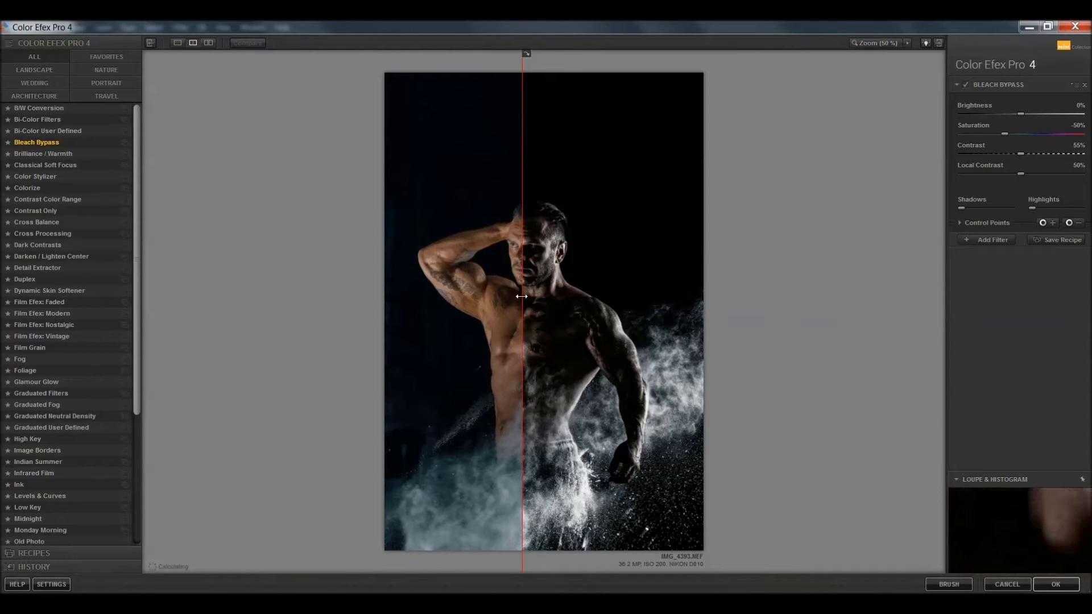
{"action": "mouse_move", "coordinate": [522, 296]}
{"action": "left_mouse_down"}
{"action": "mouse_move", "coordinate": [361, 296]}
{"action": "mouse_move", "coordinate": [617, 268]}
{"action": "mouse_move", "coordinate": [501, 272]}
{"action": "mouse_move", "coordinate": [517, 272]}
{"action": "left_mouse_up"}
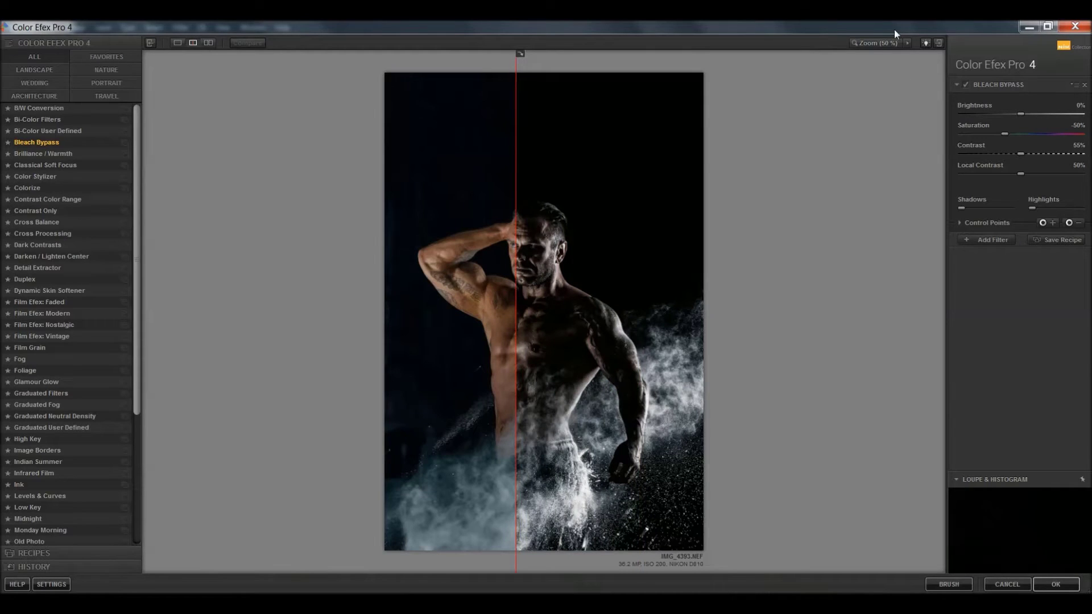
{"action": "left_click", "coordinate": [879, 42]}
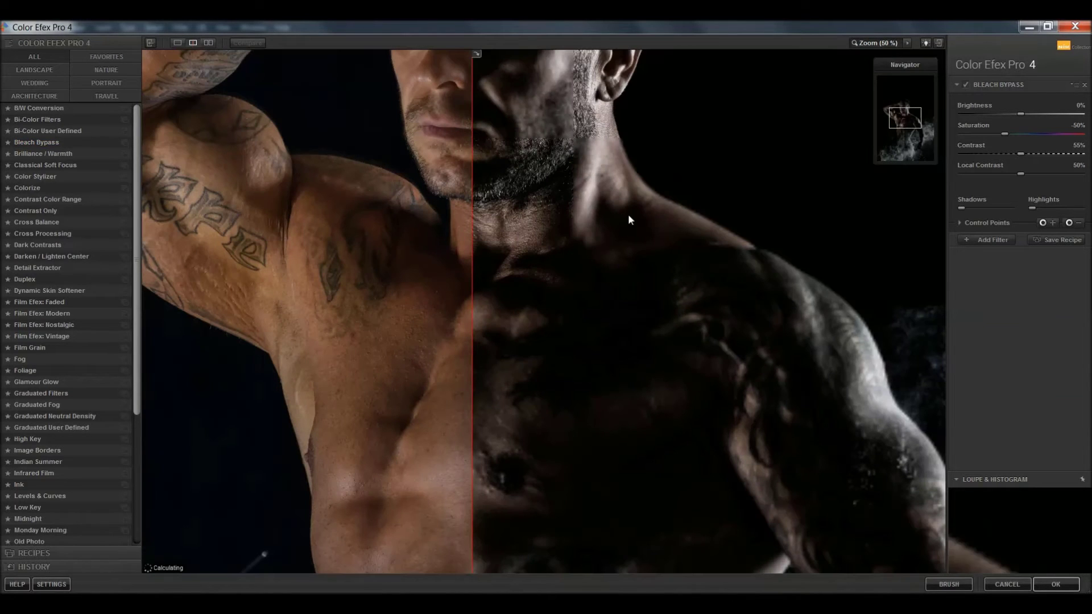
{"action": "mouse_move", "coordinate": [566, 226]}
{"action": "left_mouse_down"}
{"action": "mouse_move", "coordinate": [660, 373]}
{"action": "mouse_move", "coordinate": [592, 397]}
{"action": "left_mouse_up"}
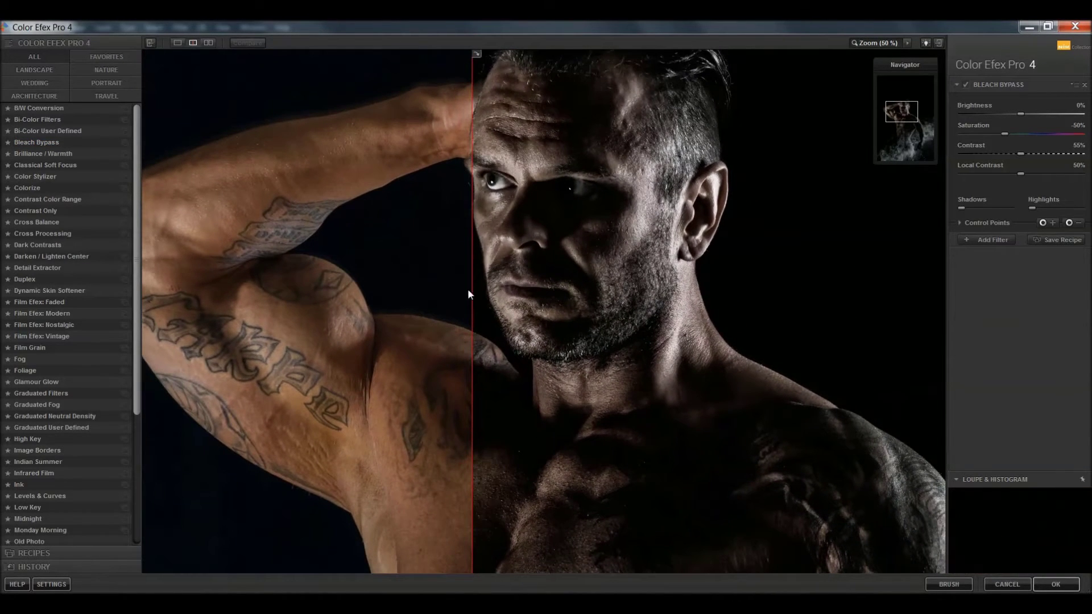
{"action": "left_click_drag", "start_coordinate": [471, 293], "coordinate": [546, 293]}
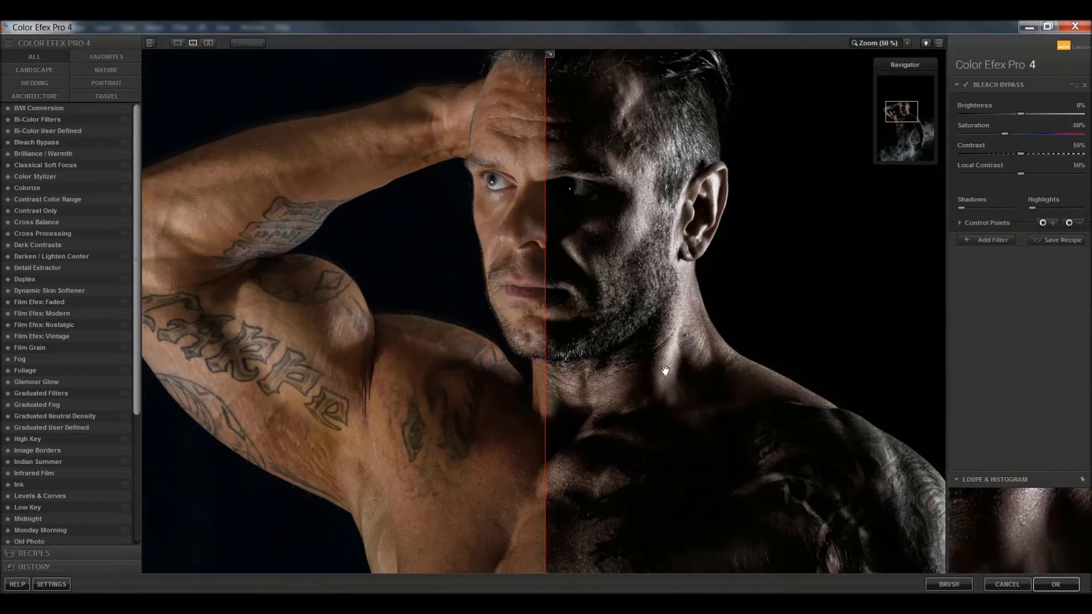
{"action": "left_click_drag", "start_coordinate": [665, 370], "coordinate": [669, 330]}
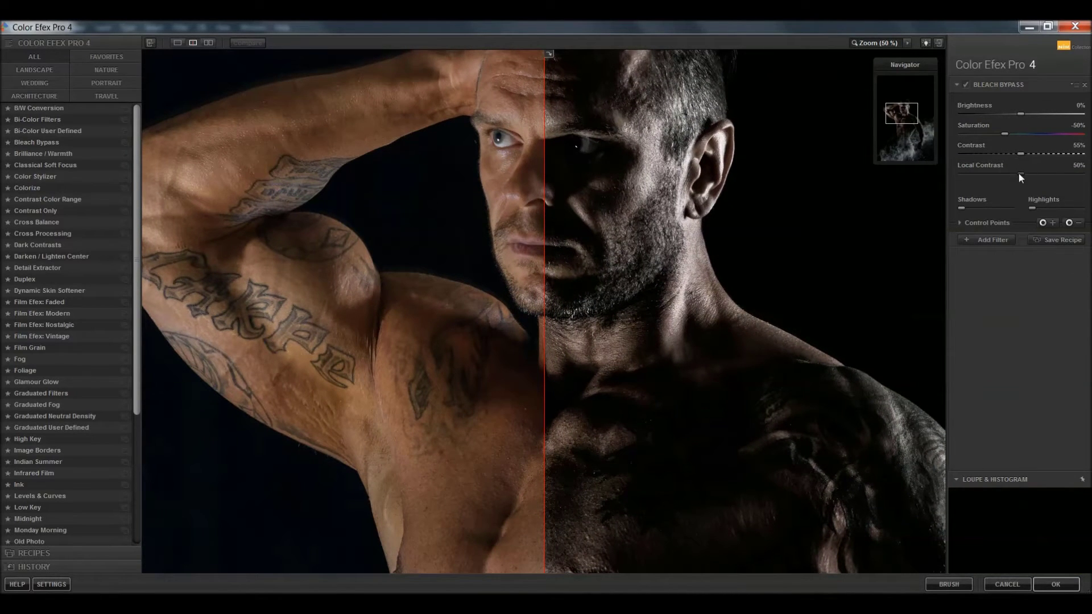
Adjust Contrast and lower Local Contrast to 8%, comparing before and after.
{"action": "left_click_drag", "start_coordinate": [975, 173], "coordinate": [975, 173]}
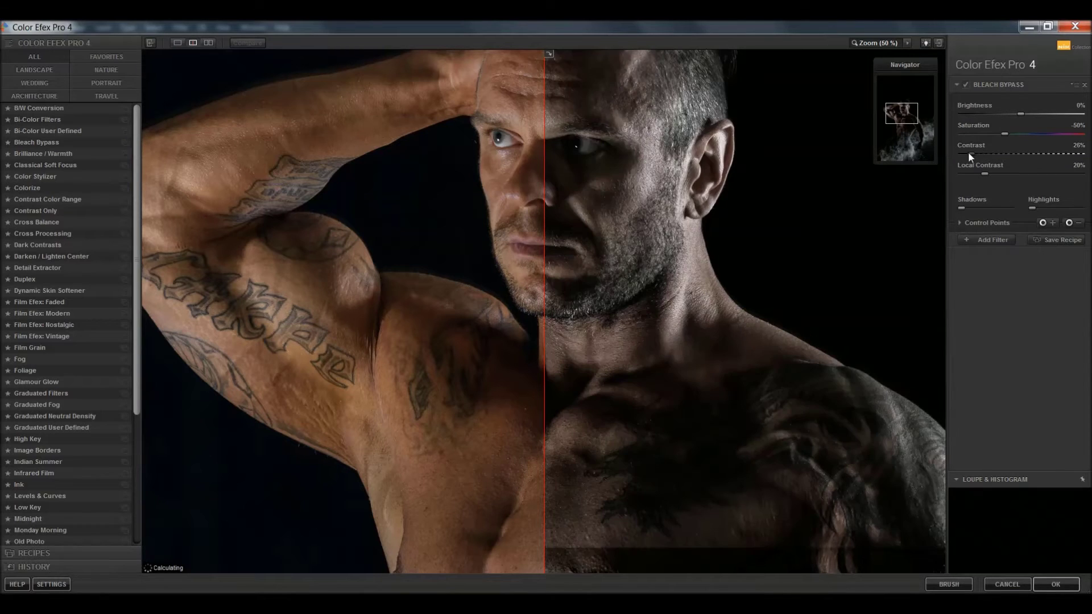
{"action": "mouse_move", "coordinate": [968, 152]}
{"action": "left_mouse_down"}
{"action": "mouse_move", "coordinate": [1010, 134]}
{"action": "mouse_move", "coordinate": [1060, 133]}
{"action": "mouse_move", "coordinate": [1015, 114]}
{"action": "left_mouse_up"}
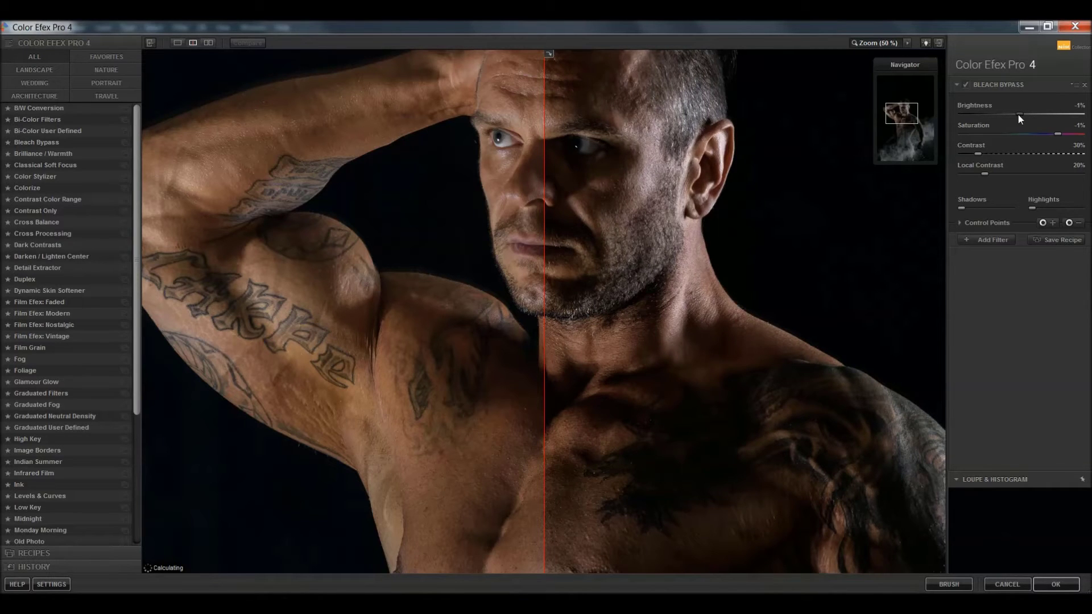
{"action": "left_click", "coordinate": [891, 45]}
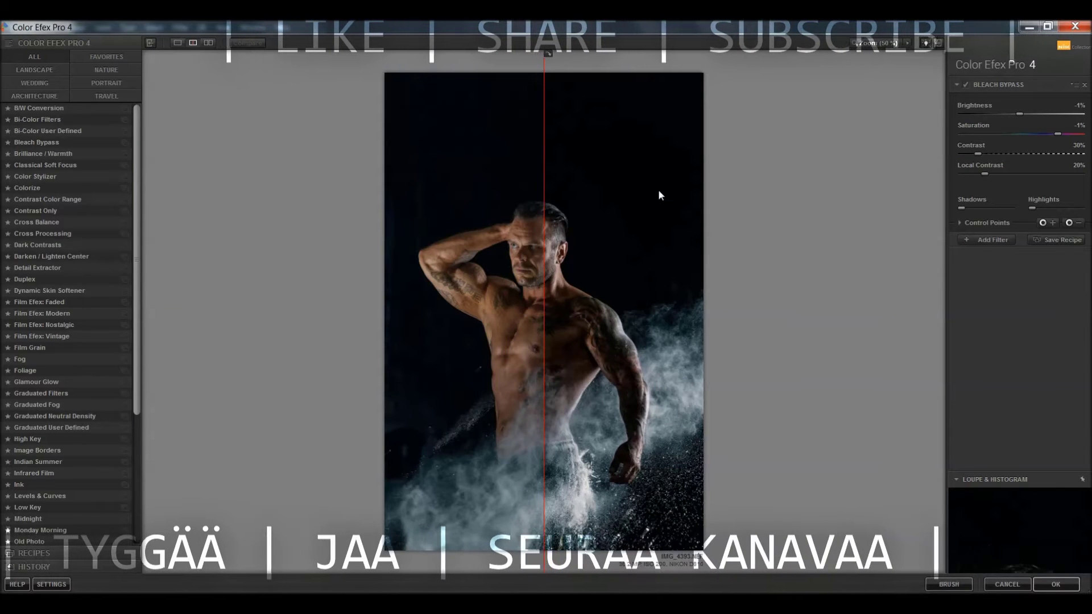
{"action": "left_click_drag", "start_coordinate": [544, 195], "coordinate": [620, 194]}
{"action": "mouse_move", "coordinate": [699, 194]}
{"action": "left_mouse_down"}
{"action": "mouse_move", "coordinate": [604, 210]}
{"action": "mouse_move", "coordinate": [385, 210]}
{"action": "left_mouse_up"}
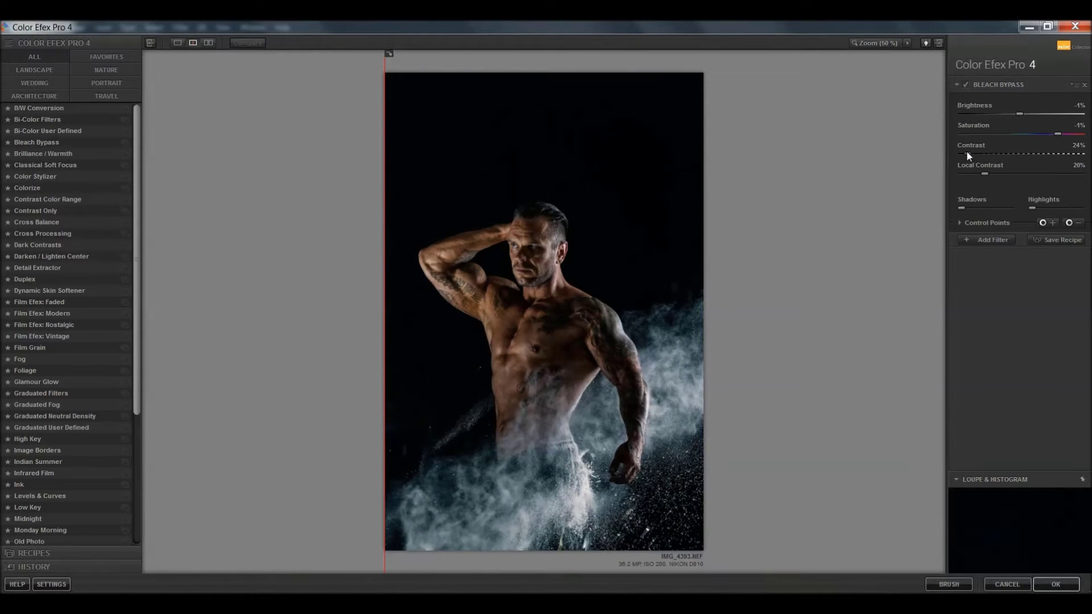
{"action": "left_click_drag", "start_coordinate": [985, 174], "coordinate": [970, 173]}
Apply Bleach Bypass as a new top layer and close IMG_4393-2 without saving.
{"action": "left_click", "coordinate": [1057, 585]}
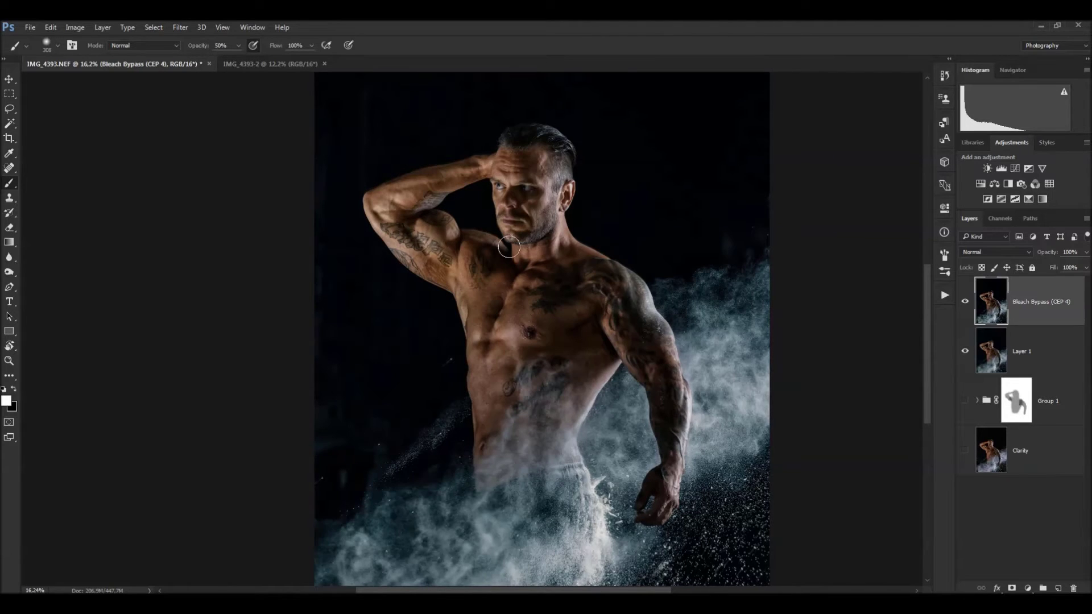
{"action": "left_click", "coordinate": [325, 64]}
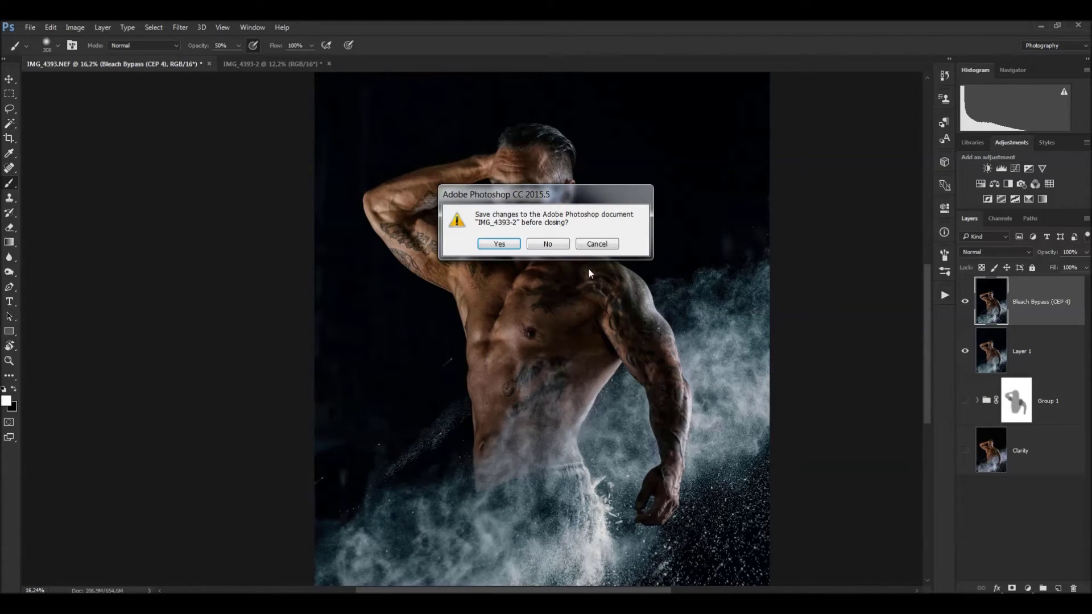
{"action": "left_click", "coordinate": [547, 243]}
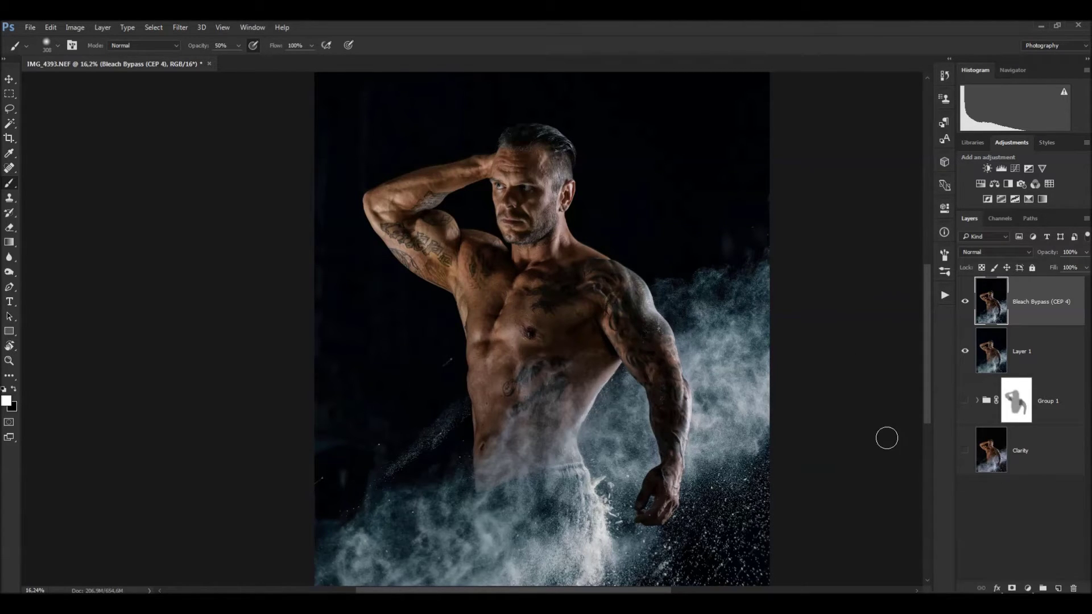
Add a black mask to the Bleach Bypass layer and set up a large white brush.
{"action": "left_click", "coordinate": [1012, 588], "text": "alt"}
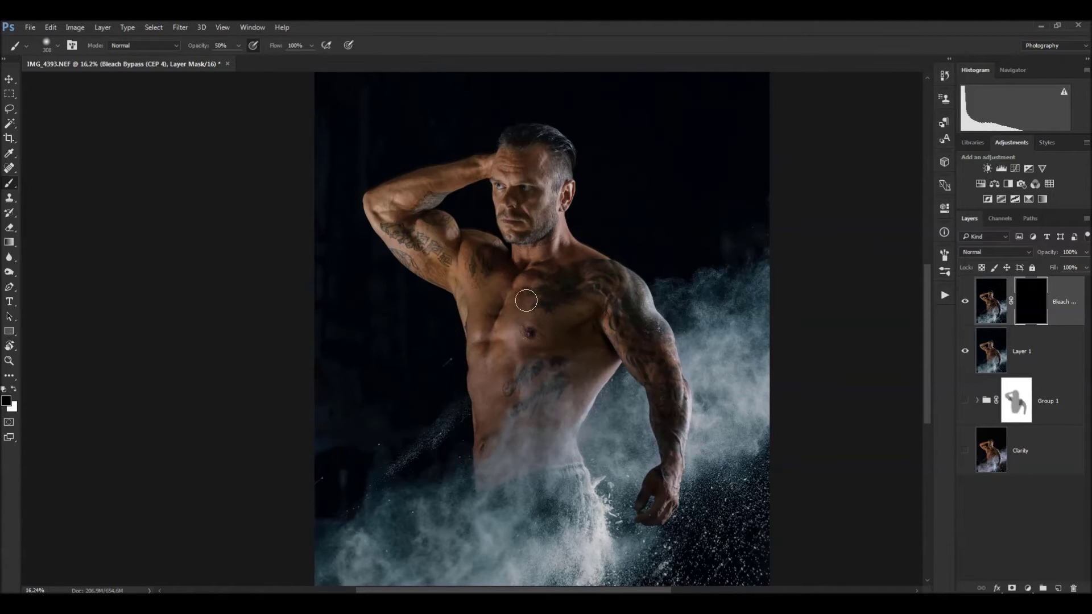
{"action": "key", "text": "x"}
{"action": "key", "text": "alt"}
{"action": "left_click_drag", "start_coordinate": [551, 290], "coordinate": [555, 368]}
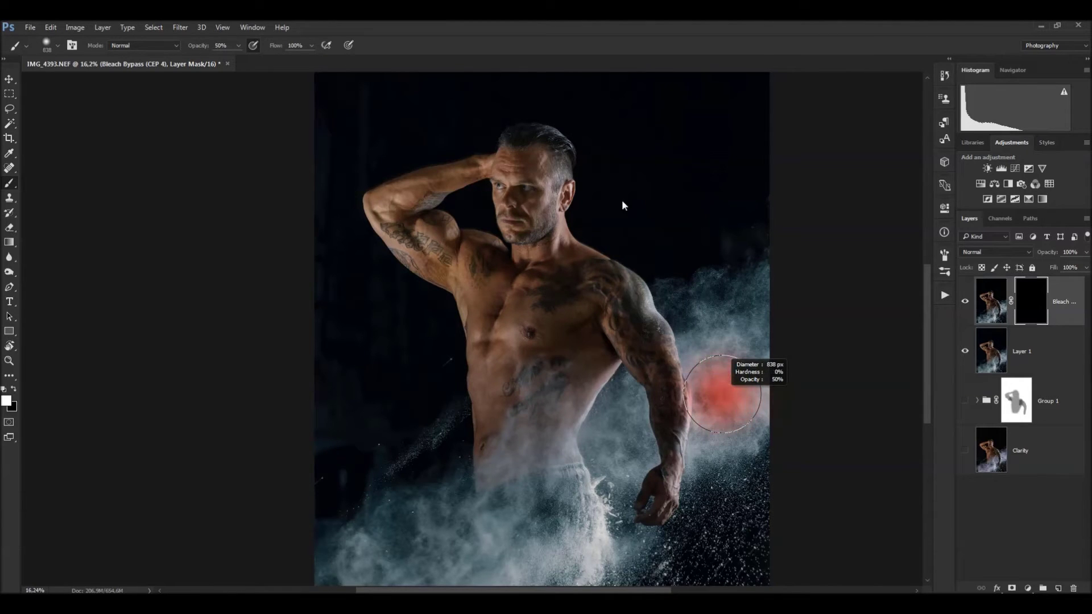
{"action": "mouse_move", "coordinate": [583, 307]}
{"action": "left_mouse_down"}
{"action": "mouse_move", "coordinate": [567, 315]}
{"action": "mouse_move", "coordinate": [579, 292]}
{"action": "left_mouse_up"}
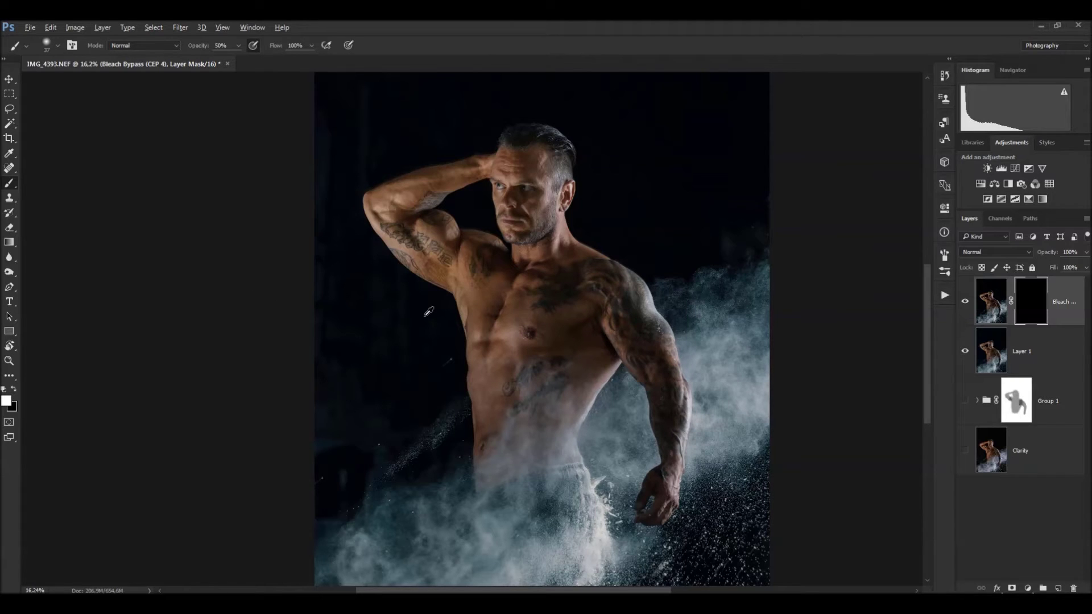
{"action": "left_click_drag", "start_coordinate": [429, 311], "coordinate": [449, 312]}
Paint the bleach effect into the mask over the chest, beard, jaw and biceps tattoo.
{"action": "left_click_drag", "start_coordinate": [570, 319], "coordinate": [681, 292]}
{"action": "mouse_move", "coordinate": [474, 298]}
{"action": "left_mouse_down"}
{"action": "mouse_move", "coordinate": [682, 335]}
{"action": "mouse_move", "coordinate": [673, 310]}
{"action": "left_mouse_up"}
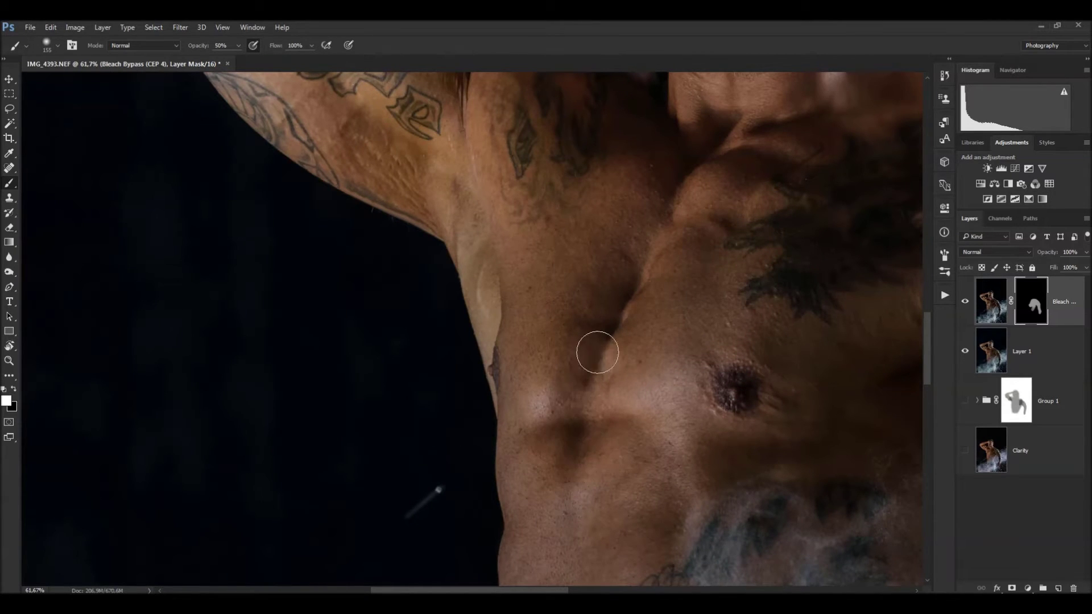
{"action": "left_click_drag", "start_coordinate": [686, 265], "coordinate": [679, 370]}
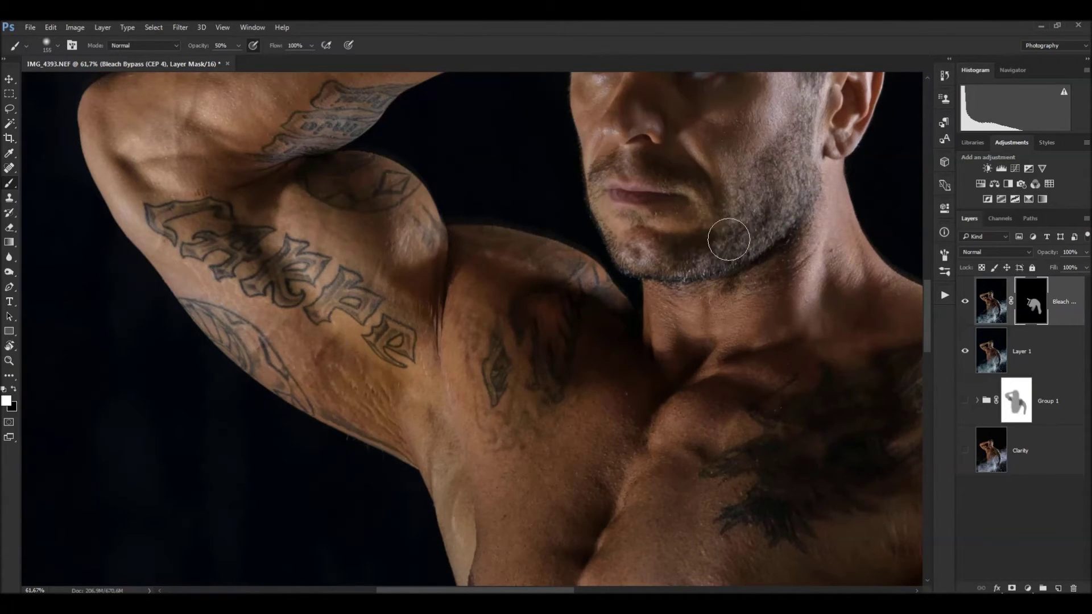
{"action": "left_click_drag", "start_coordinate": [729, 239], "coordinate": [778, 237]}
{"action": "left_click_drag", "start_coordinate": [507, 244], "coordinate": [728, 323]}
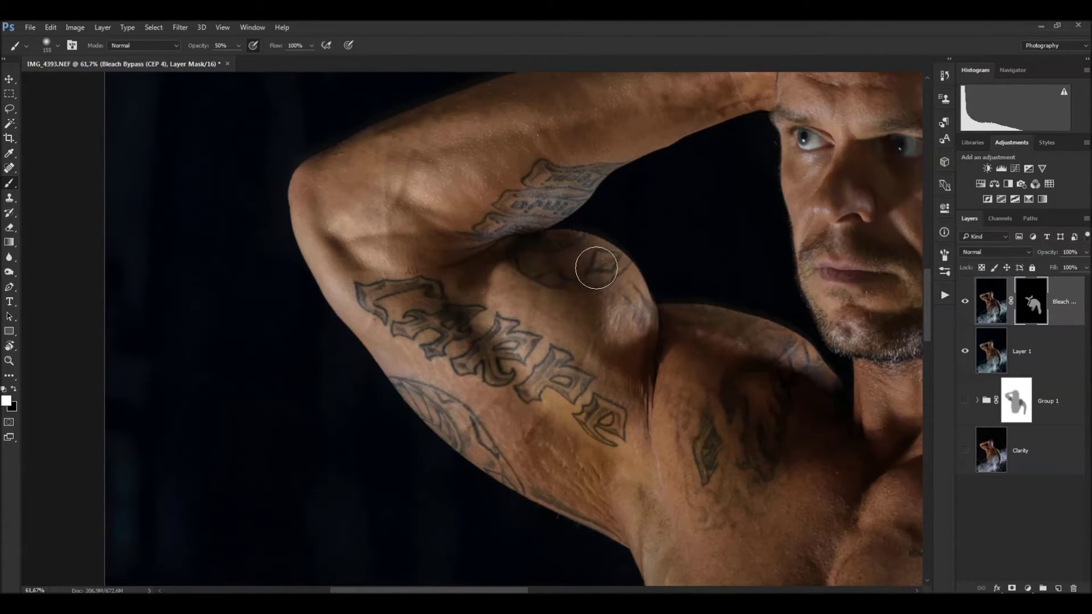
{"action": "mouse_move", "coordinate": [596, 268]}
{"action": "left_mouse_down"}
{"action": "mouse_move", "coordinate": [546, 204]}
{"action": "mouse_move", "coordinate": [398, 290]}
{"action": "mouse_move", "coordinate": [441, 336]}
{"action": "left_mouse_up"}
Work the mask across the head, tattooed shoulder, right arm and abdomen tattoo.
{"action": "left_click_drag", "start_coordinate": [677, 292], "coordinate": [402, 476]}
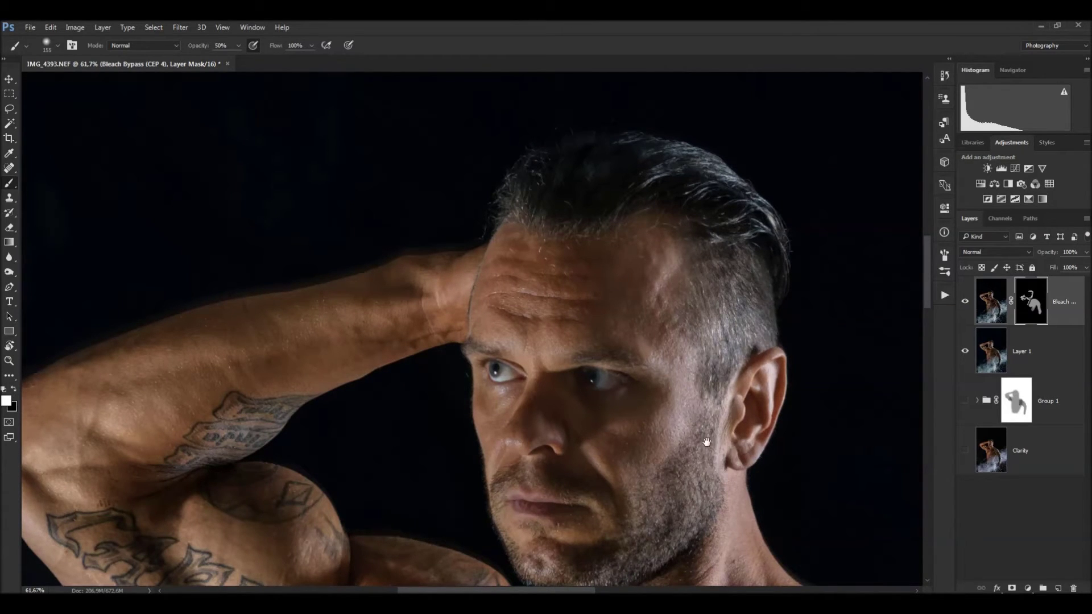
{"action": "left_click_drag", "start_coordinate": [707, 443], "coordinate": [461, 166]}
{"action": "left_click_drag", "start_coordinate": [614, 373], "coordinate": [576, 175]}
{"action": "mouse_move", "coordinate": [745, 472]}
{"action": "left_mouse_down"}
{"action": "mouse_move", "coordinate": [736, 423]}
{"action": "mouse_move", "coordinate": [473, 223]}
{"action": "left_mouse_up"}
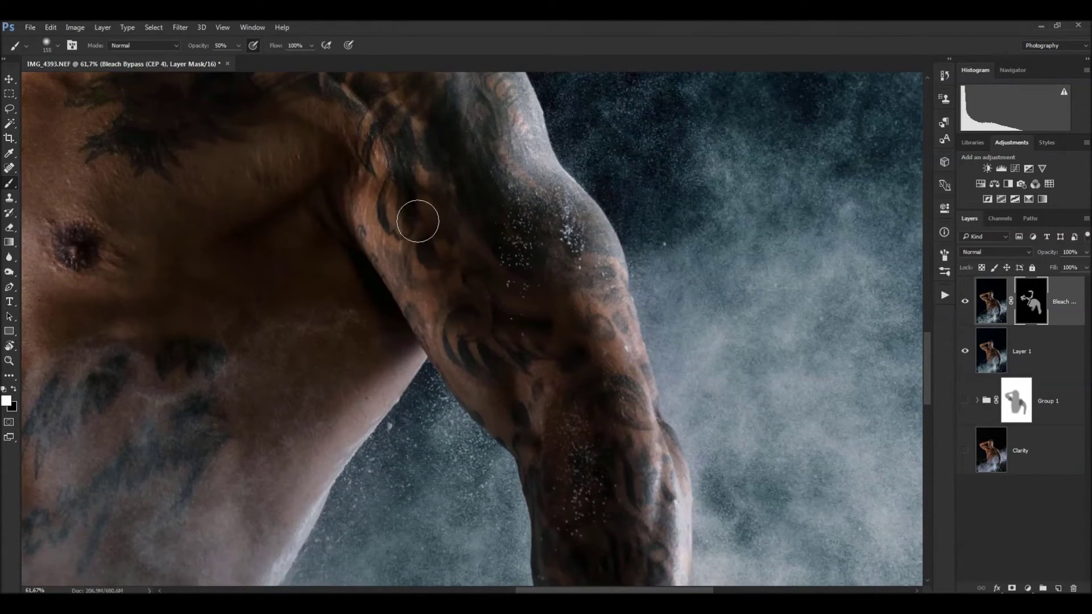
{"action": "left_click_drag", "start_coordinate": [422, 285], "coordinate": [591, 203]}
{"action": "mouse_move", "coordinate": [576, 122]}
{"action": "left_mouse_down"}
{"action": "mouse_move", "coordinate": [576, 243]}
{"action": "mouse_move", "coordinate": [730, 379]}
{"action": "left_mouse_up"}
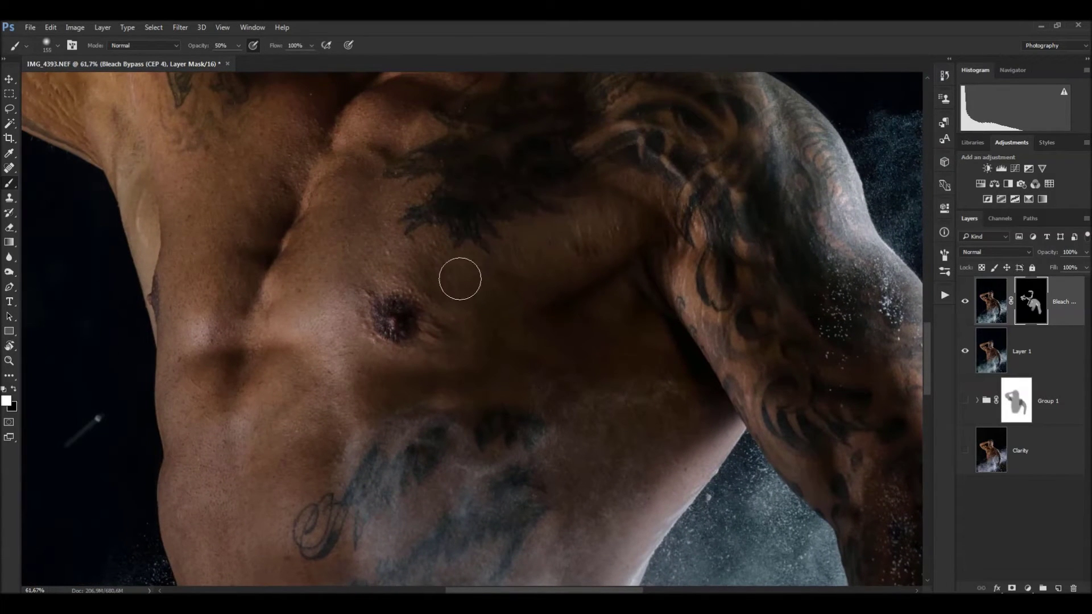
{"action": "mouse_move", "coordinate": [459, 279]}
{"action": "left_mouse_down"}
{"action": "mouse_move", "coordinate": [534, 233]}
{"action": "mouse_move", "coordinate": [565, 146]}
{"action": "left_mouse_up"}
{"action": "left_click_drag", "start_coordinate": [587, 227], "coordinate": [494, 314]}
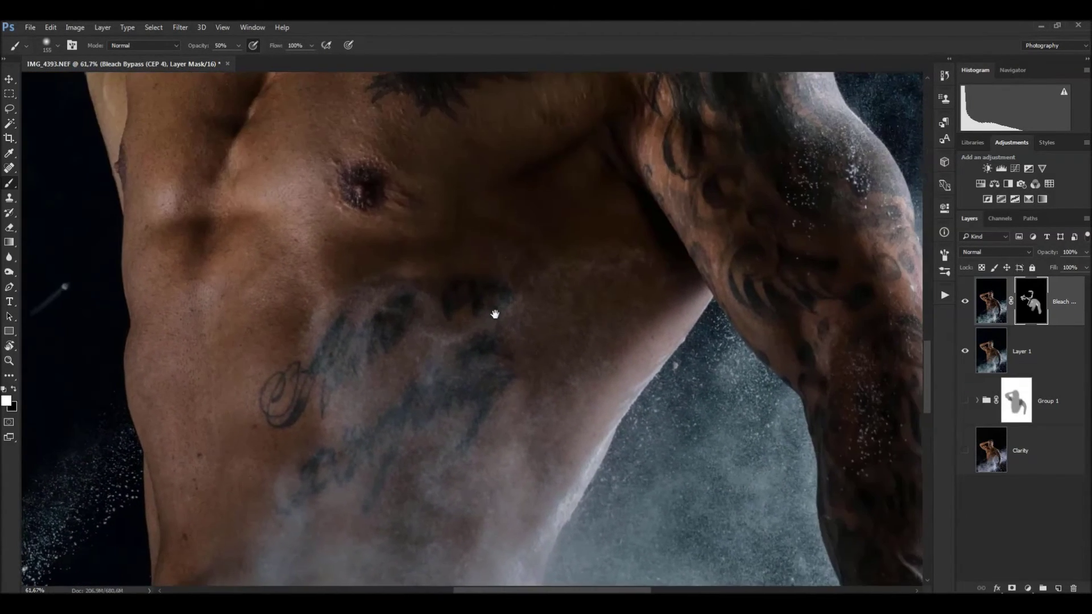
{"action": "left_click_drag", "start_coordinate": [462, 247], "coordinate": [738, 130]}
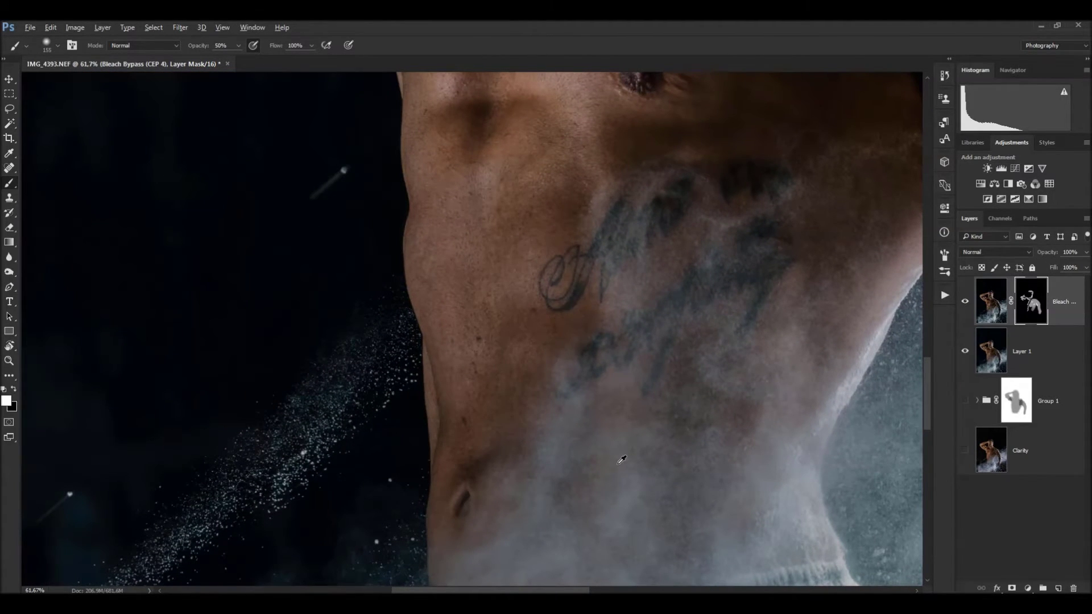
Enlarge the brush and reveal the bleach effect over smoke beside the arm, hand and bottom-left.
{"action": "scroll", "coordinate": [621, 459], "scroll_direction": "down", "scroll_amount": 3}
{"action": "scroll", "coordinate": [581, 409], "scroll_direction": "down", "scroll_amount": 3}
{"action": "scroll", "coordinate": [581, 408], "scroll_direction": "down", "scroll_amount": 2}
{"action": "scroll", "coordinate": [582, 409], "scroll_direction": "down", "scroll_amount": 1}
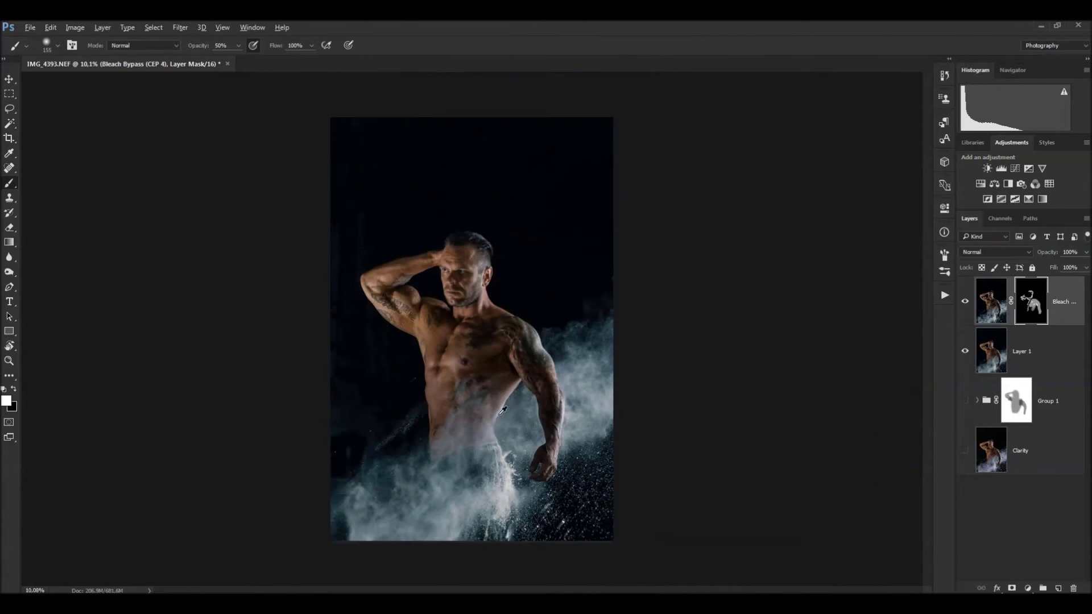
{"action": "scroll", "coordinate": [503, 410], "scroll_direction": "up", "scroll_amount": 2}
{"action": "scroll", "coordinate": [475, 400], "scroll_direction": "up", "scroll_amount": 2}
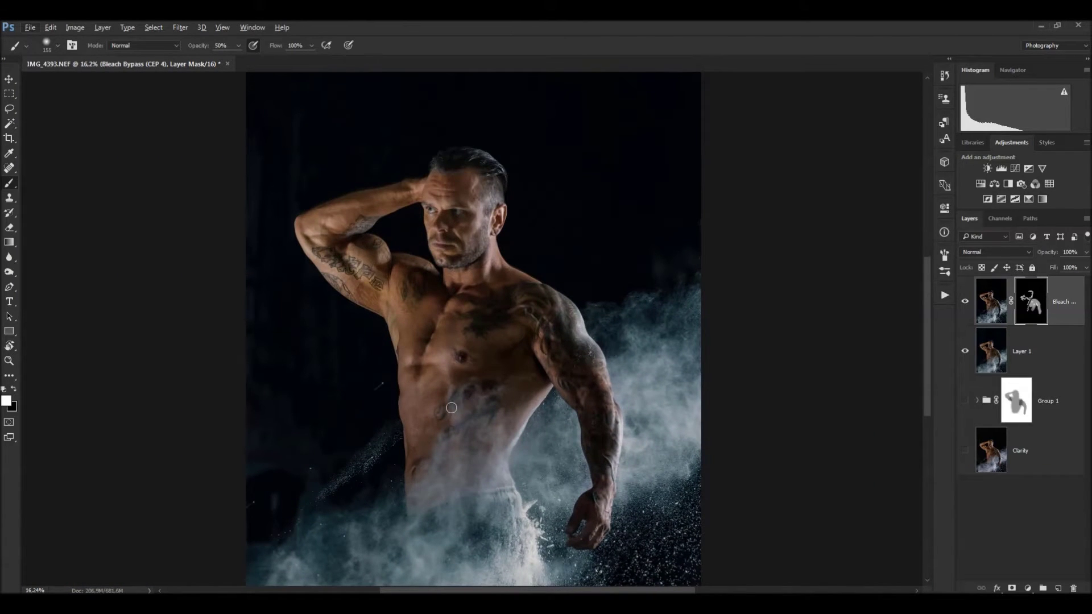
{"action": "left_click_drag", "start_coordinate": [513, 381], "coordinate": [527, 384]}
{"action": "left_click_drag", "start_coordinate": [660, 407], "coordinate": [652, 524]}
{"action": "left_click_drag", "start_coordinate": [551, 518], "coordinate": [575, 515]}
{"action": "scroll", "coordinate": [568, 500], "scroll_direction": "down", "scroll_amount": 5}
{"action": "scroll", "coordinate": [568, 500], "scroll_direction": "left", "scroll_amount": 5}
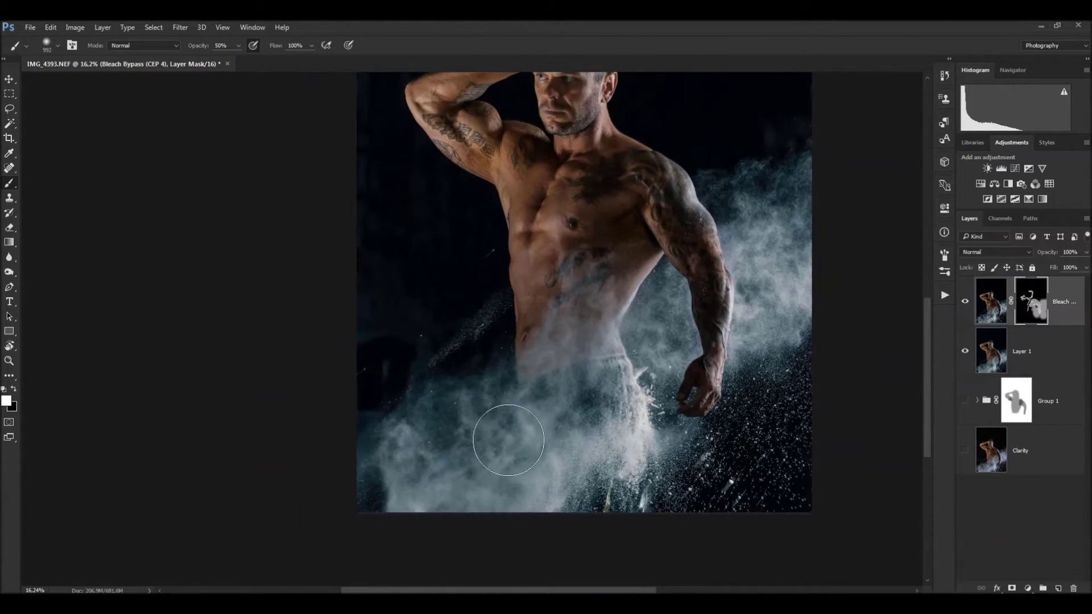
{"action": "mouse_move", "coordinate": [428, 472]}
{"action": "left_mouse_down"}
{"action": "mouse_move", "coordinate": [446, 415]}
{"action": "mouse_move", "coordinate": [358, 431]}
{"action": "mouse_move", "coordinate": [487, 504]}
{"action": "mouse_move", "coordinate": [624, 450]}
{"action": "left_mouse_up"}
{"action": "left_click_drag", "start_coordinate": [499, 473], "coordinate": [641, 511]}
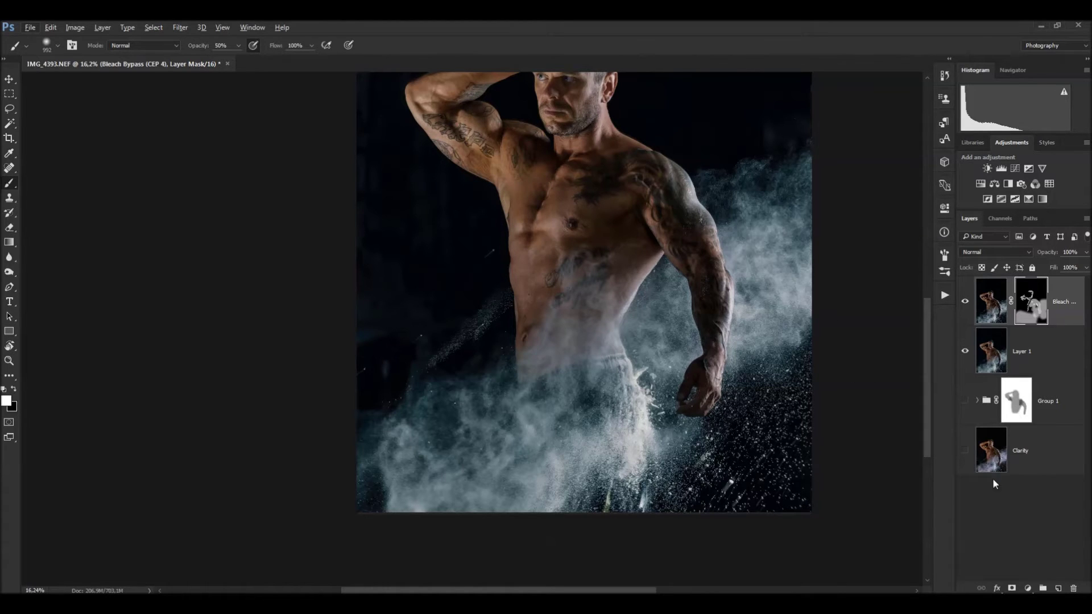
Add an empty Layer 2 on top and switch to a smaller Spot Healing Brush.
{"action": "left_click", "coordinate": [1059, 589]}
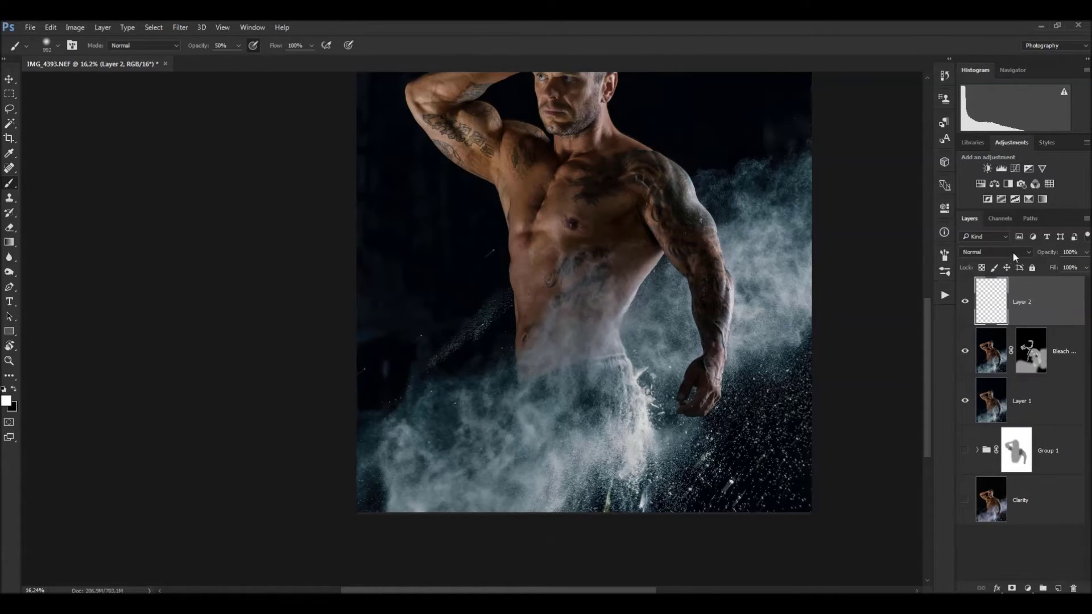
{"action": "right_click", "coordinate": [713, 277], "text": "alt"}
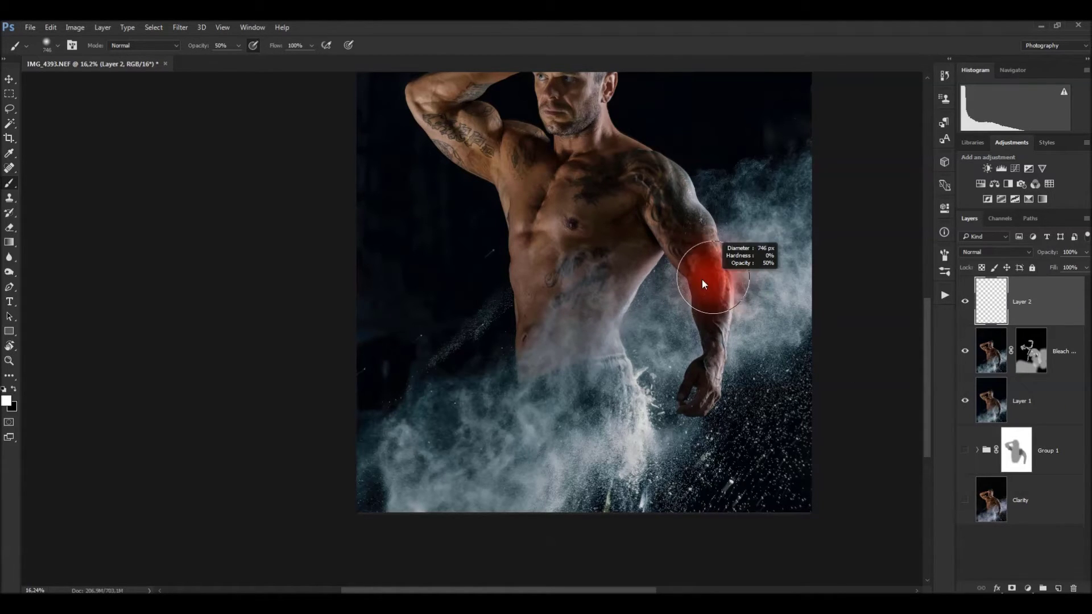
{"action": "left_click", "coordinate": [9, 170]}
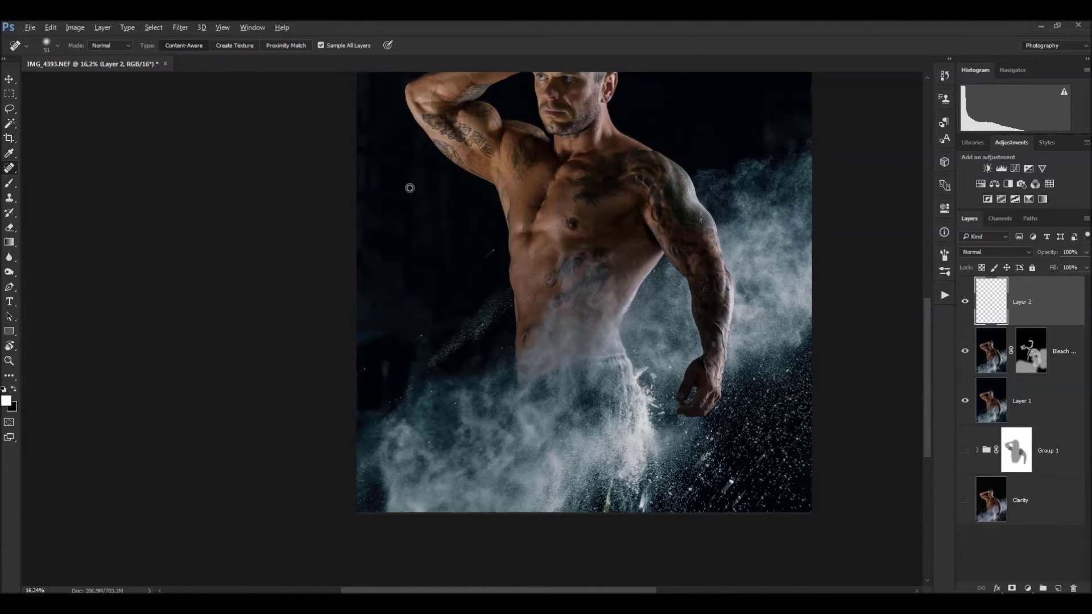
{"action": "scroll", "coordinate": [409, 187], "scroll_direction": "up", "scroll_amount": 3}
{"action": "scroll", "coordinate": [539, 297], "scroll_direction": "up", "scroll_amount": 3}
Follow the particle stream to the lower powder cloud and heal a bright chunk and streak.
{"action": "left_click_drag", "start_coordinate": [588, 307], "coordinate": [573, 256]}
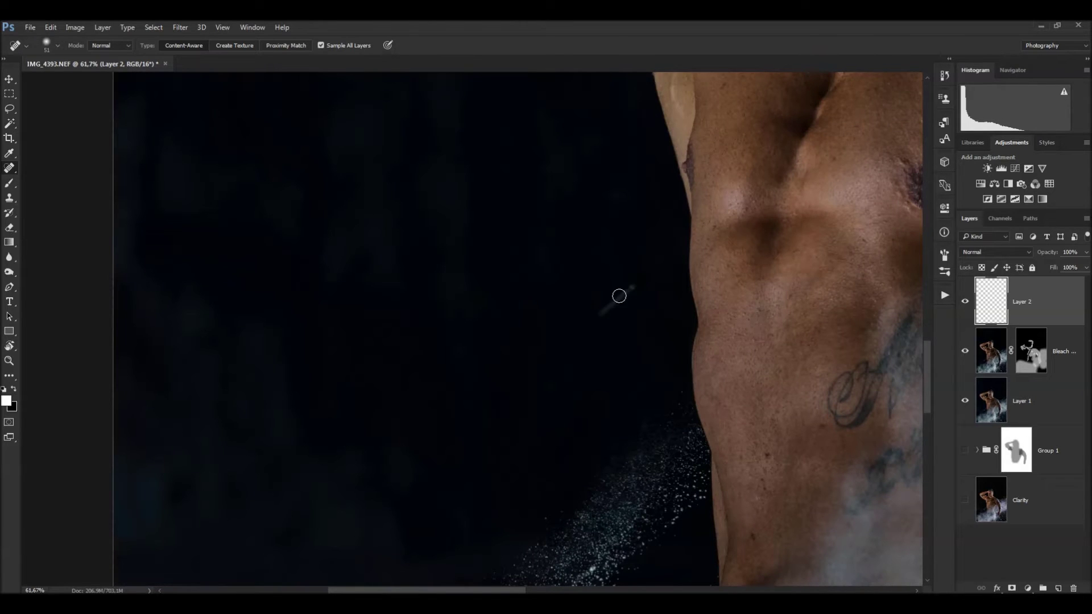
{"action": "left_click_drag", "start_coordinate": [469, 464], "coordinate": [621, 235]}
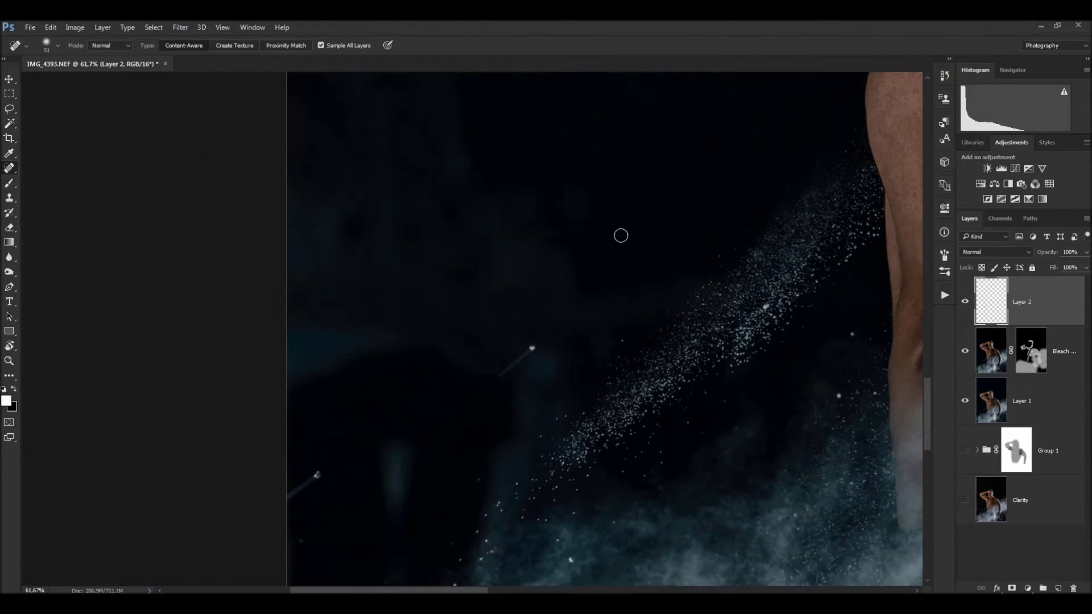
{"action": "left_click_drag", "start_coordinate": [308, 486], "coordinate": [498, 337]}
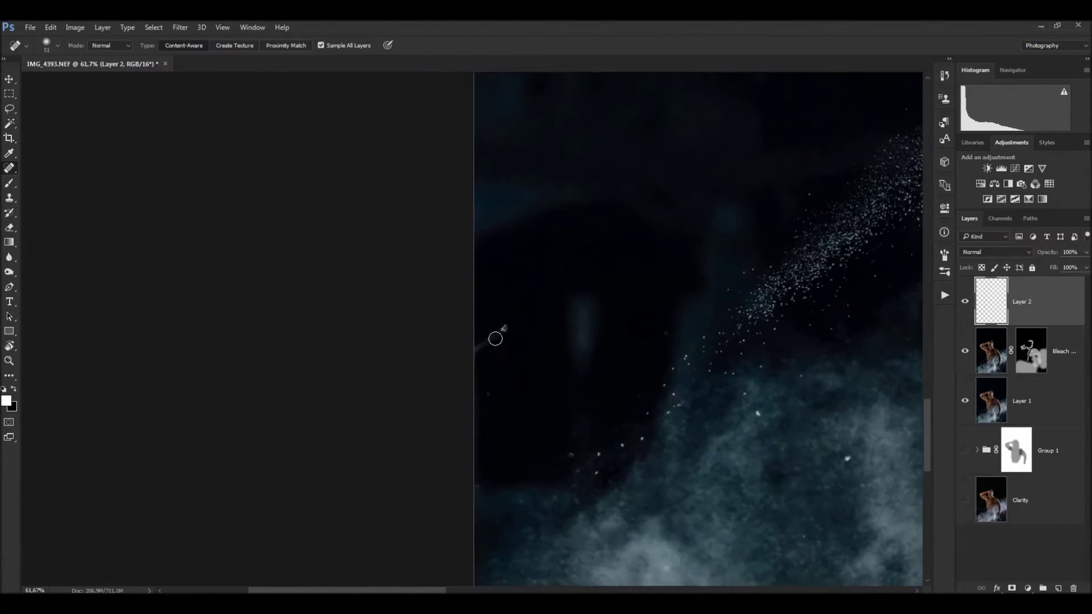
{"action": "mouse_move", "coordinate": [609, 363]}
{"action": "left_mouse_down"}
{"action": "mouse_move", "coordinate": [463, 334]}
{"action": "mouse_move", "coordinate": [382, 343]}
{"action": "left_mouse_up"}
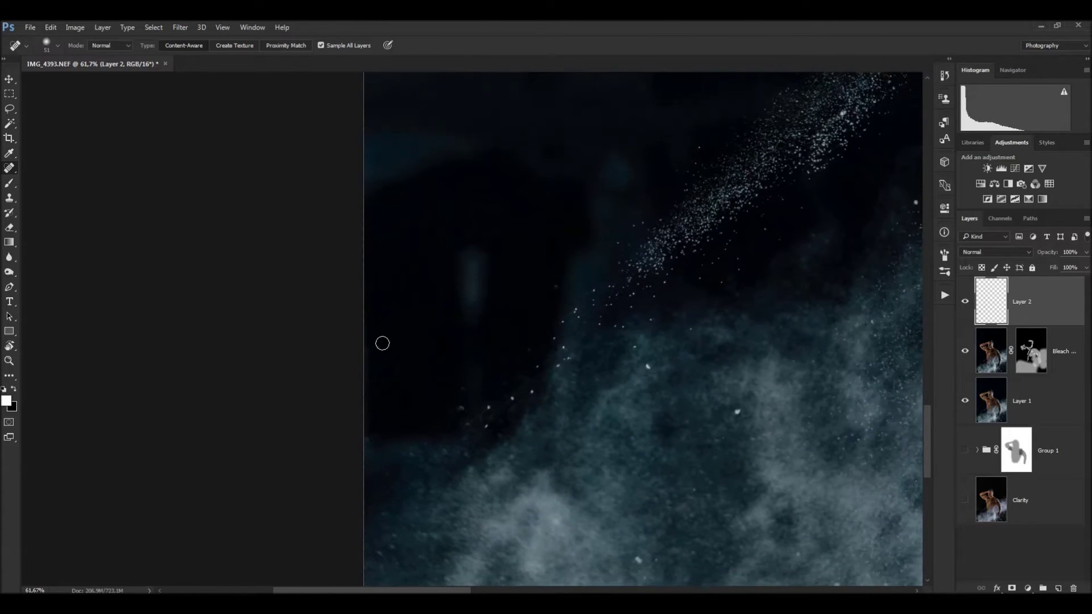
{"action": "left_click_drag", "start_coordinate": [648, 373], "coordinate": [569, 347]}
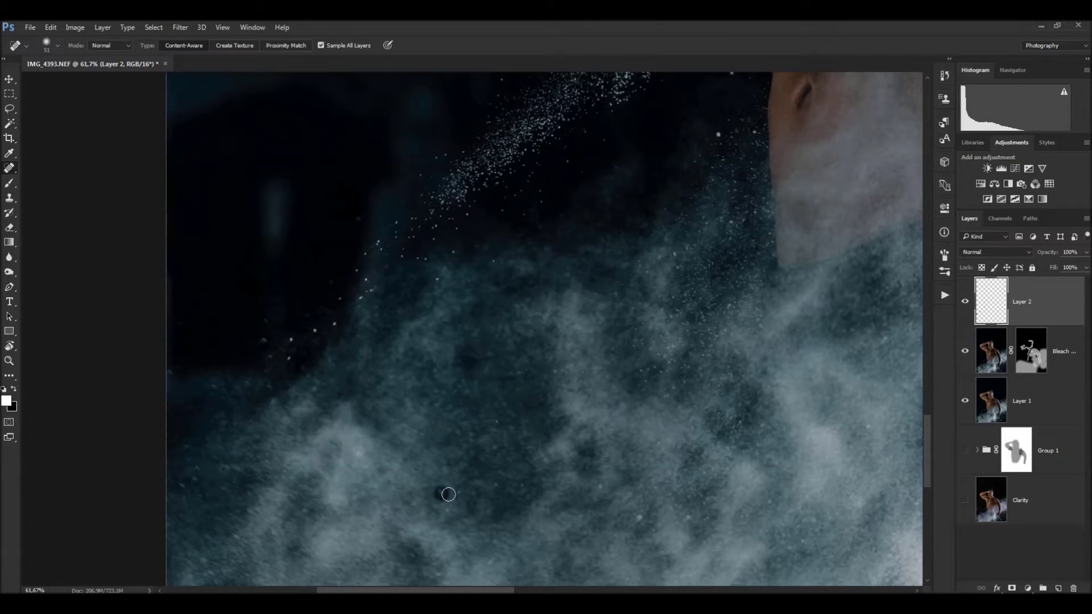
{"action": "left_click_drag", "start_coordinate": [616, 370], "coordinate": [496, 483]}
{"action": "left_click_drag", "start_coordinate": [614, 228], "coordinate": [493, 341]}
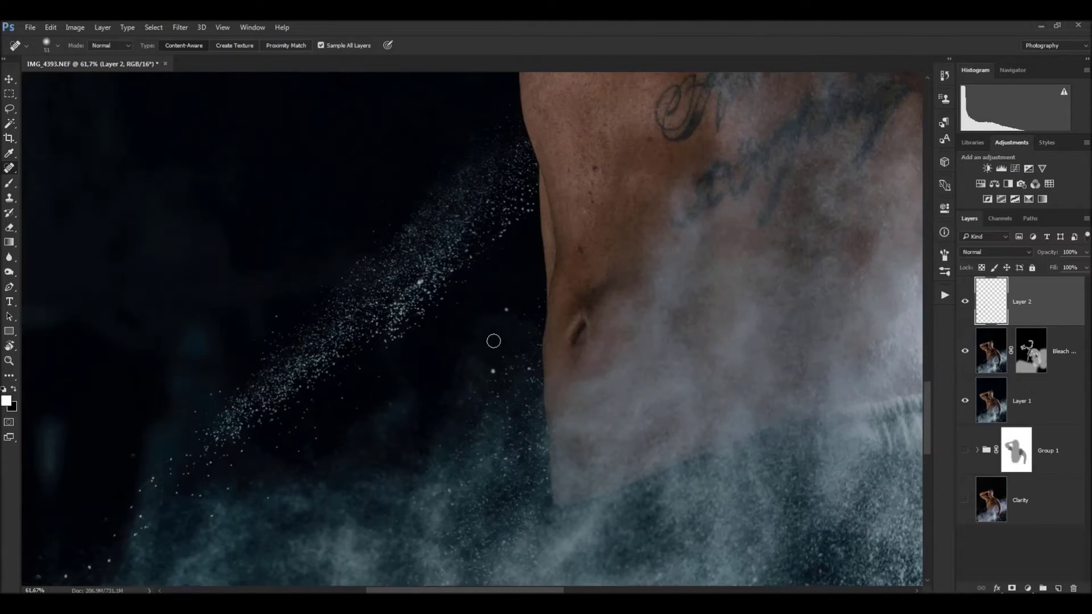
{"action": "mouse_move", "coordinate": [683, 315]}
{"action": "left_mouse_down"}
{"action": "mouse_move", "coordinate": [565, 414]}
{"action": "mouse_move", "coordinate": [561, 244]}
{"action": "mouse_move", "coordinate": [656, 298]}
{"action": "mouse_move", "coordinate": [697, 277]}
{"action": "mouse_move", "coordinate": [758, 273]}
{"action": "mouse_move", "coordinate": [395, 316]}
{"action": "mouse_move", "coordinate": [700, 356]}
{"action": "mouse_move", "coordinate": [405, 329]}
{"action": "mouse_move", "coordinate": [212, 431]}
{"action": "left_mouse_up"}
{"action": "key", "text": "bracketright"}
{"action": "key", "text": "bracketright"}
{"action": "key", "text": "bracketright"}
{"action": "left_click_drag", "start_coordinate": [643, 445], "coordinate": [609, 495]}
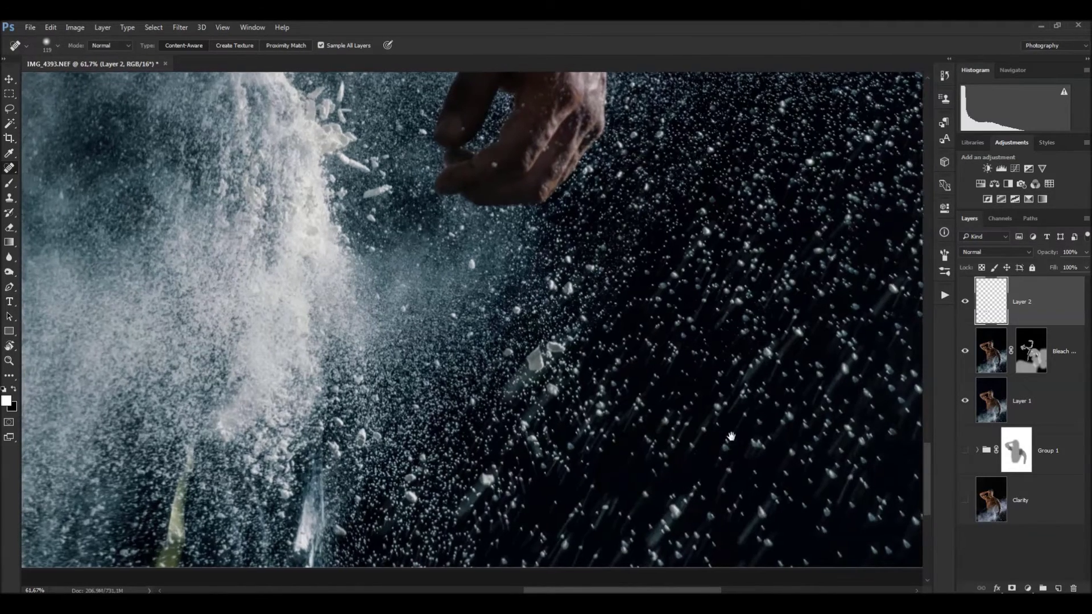
{"action": "left_click_drag", "start_coordinate": [713, 471], "coordinate": [751, 391]}
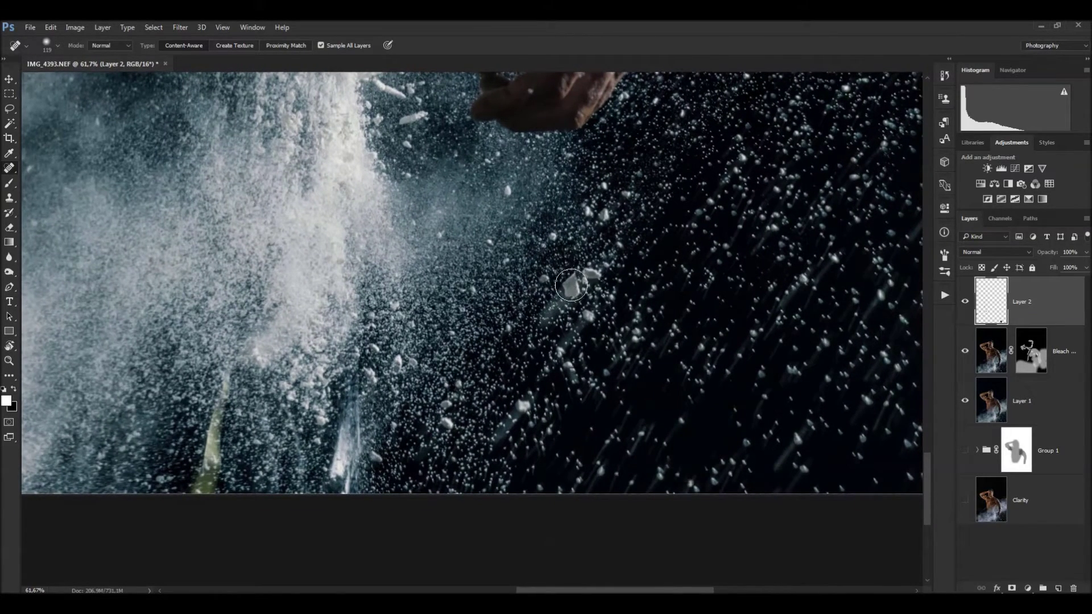
{"action": "left_click_drag", "start_coordinate": [574, 279], "coordinate": [543, 319]}
Heal stray bright chunks and single specks in the dark area.
{"action": "left_click", "coordinate": [590, 278]}
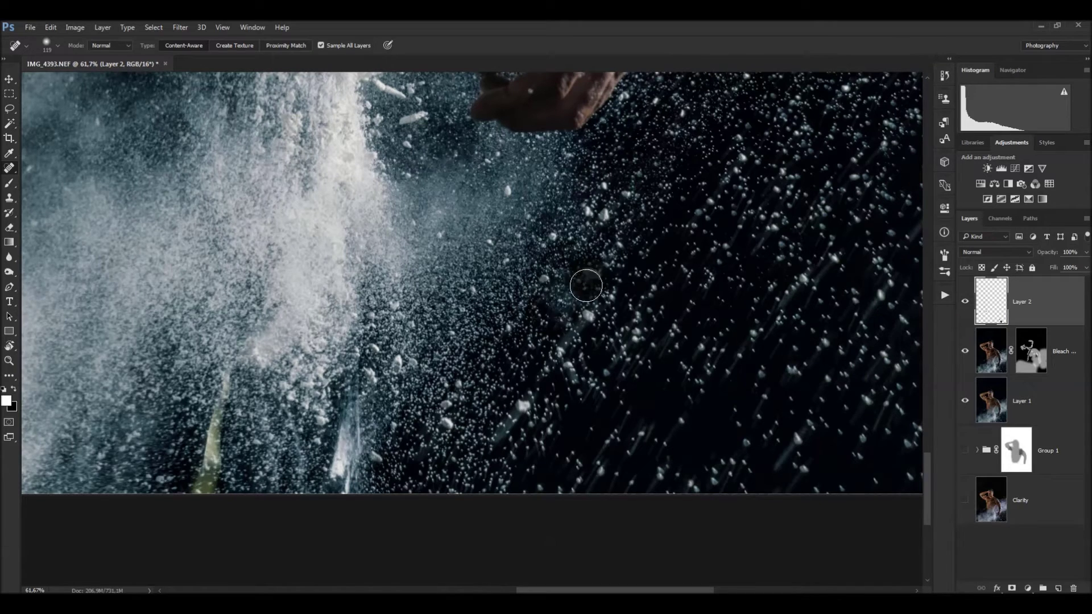
{"action": "left_click_drag", "start_coordinate": [585, 285], "coordinate": [582, 314]}
{"action": "left_click", "coordinate": [523, 403]}
{"action": "left_click_drag", "start_coordinate": [560, 357], "coordinate": [570, 374]}
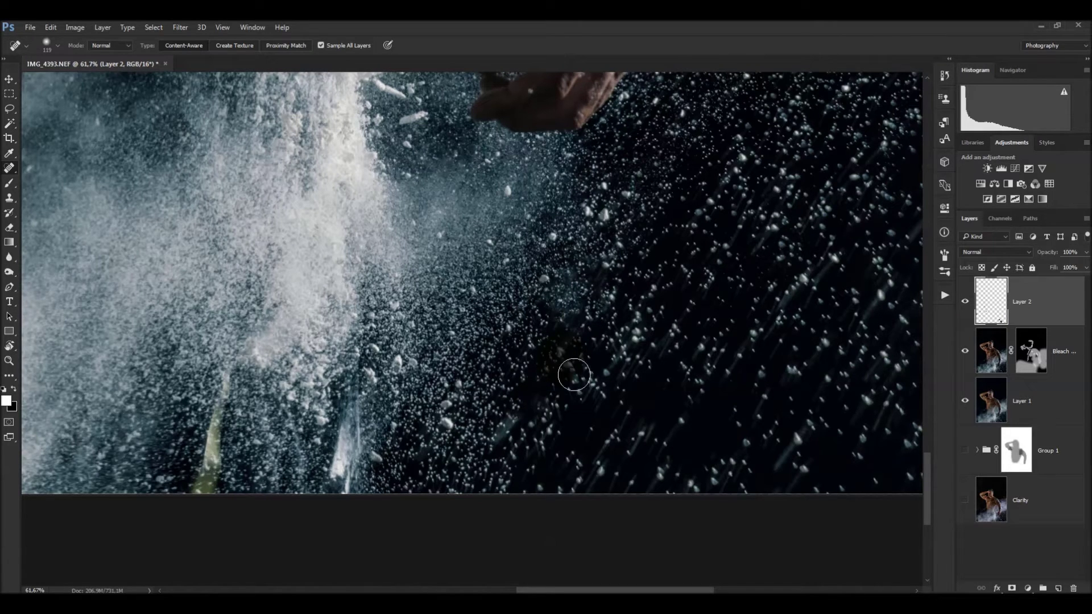
{"action": "left_click", "coordinate": [591, 214]}
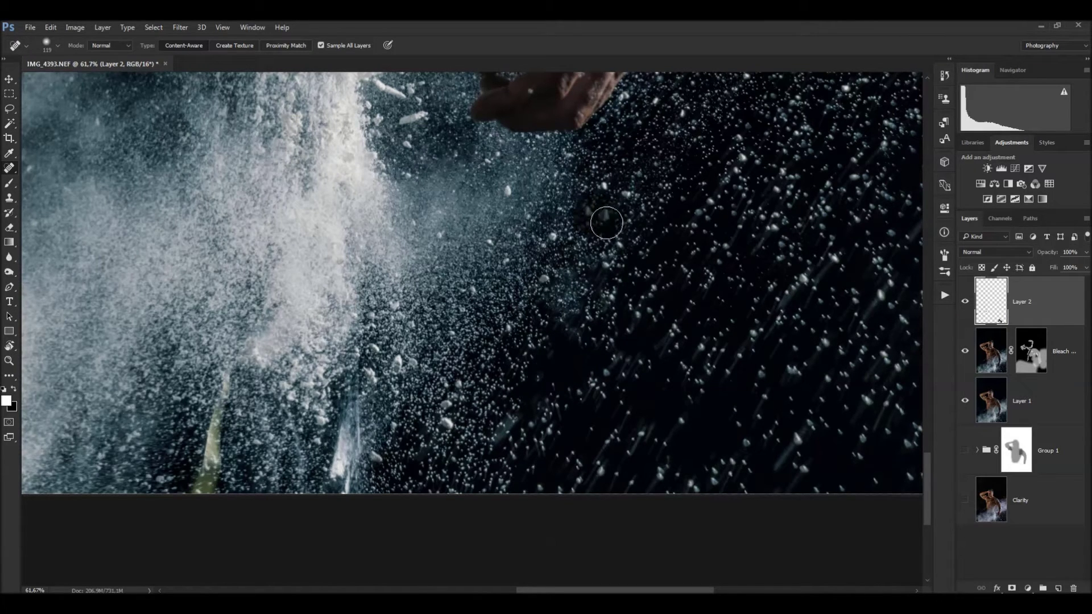
{"action": "left_click", "coordinate": [552, 225]}
{"action": "left_click", "coordinate": [551, 281]}
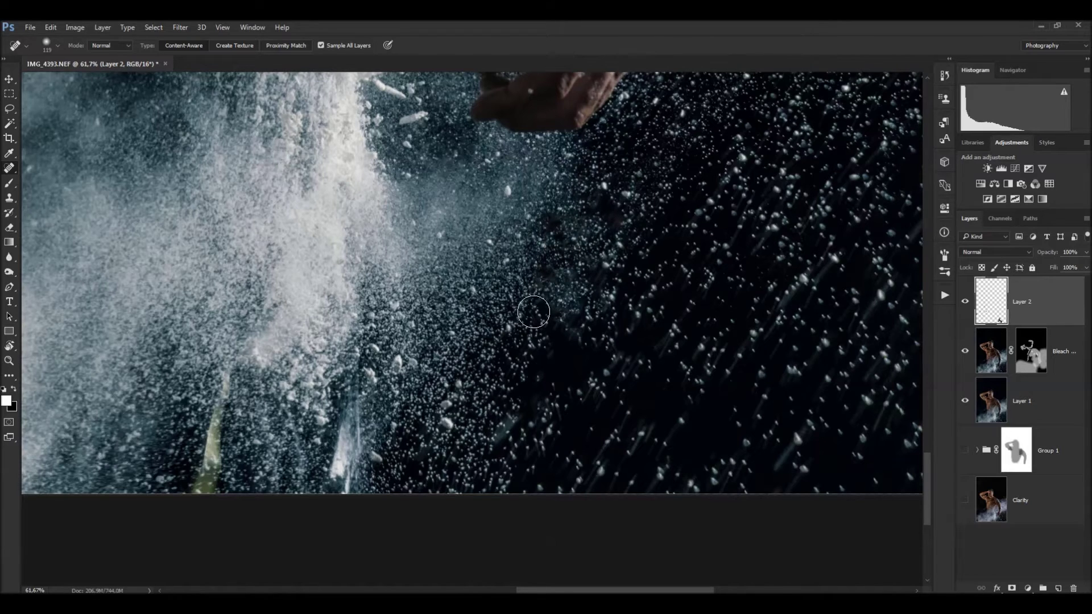
Resize the healing brush and remove bright specks from the dark background near the hand.
{"action": "left_click_drag", "start_coordinate": [537, 310], "coordinate": [497, 435]}
{"action": "left_click_drag", "start_coordinate": [536, 310], "coordinate": [569, 310]}
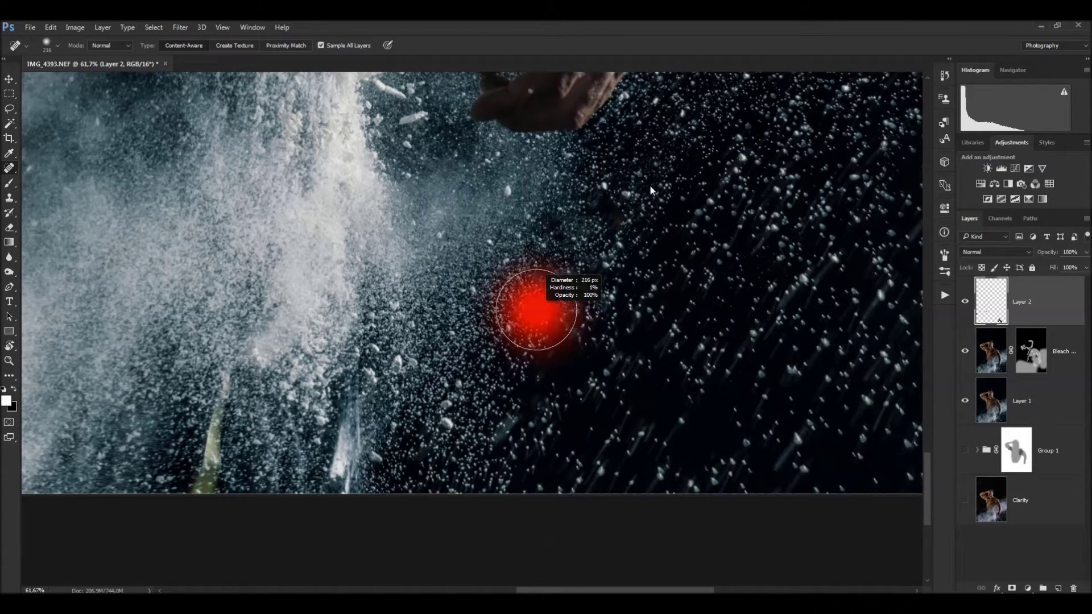
{"action": "left_click_drag", "start_coordinate": [478, 362], "coordinate": [455, 394]}
{"action": "left_click", "coordinate": [447, 419]}
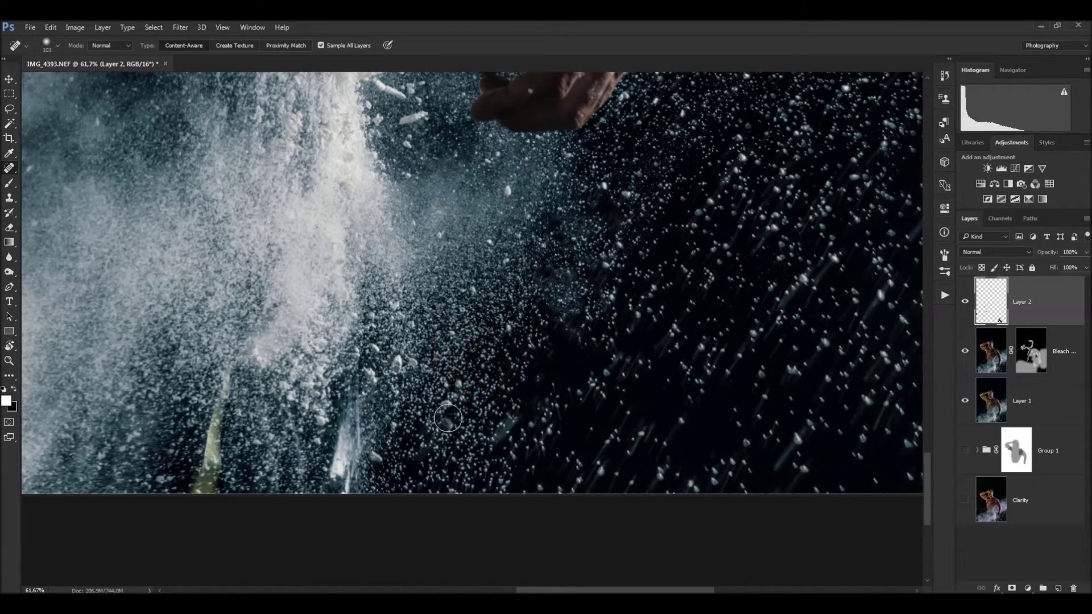
{"action": "left_click", "coordinate": [445, 406]}
{"action": "left_click", "coordinate": [458, 389]}
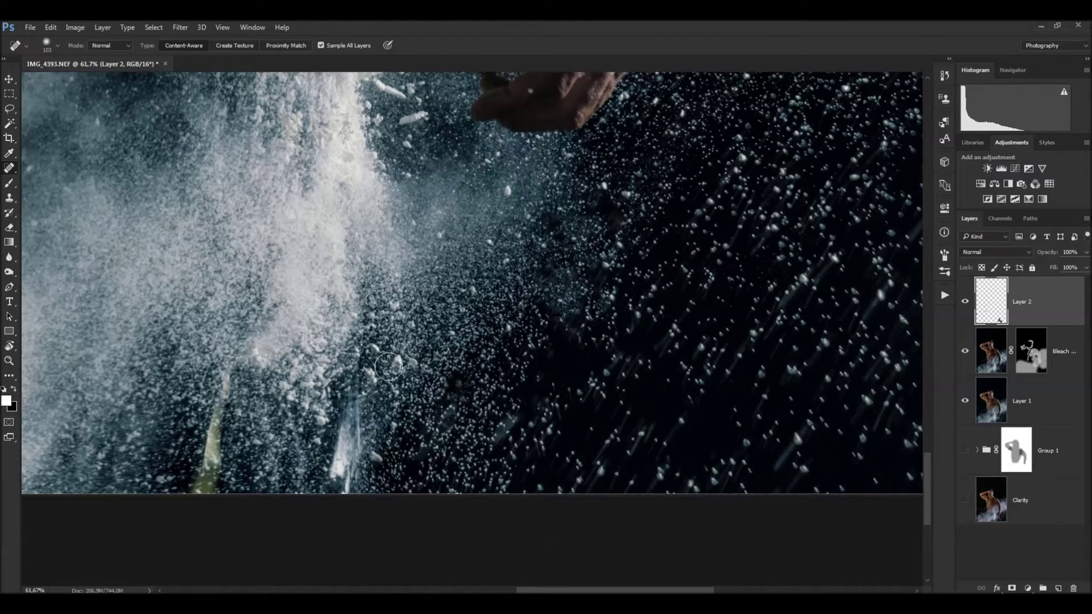
{"action": "left_click", "coordinate": [391, 364]}
{"action": "mouse_move", "coordinate": [525, 398]}
{"action": "left_mouse_down"}
{"action": "mouse_move", "coordinate": [545, 419]}
{"action": "mouse_move", "coordinate": [586, 580]}
{"action": "left_mouse_up"}
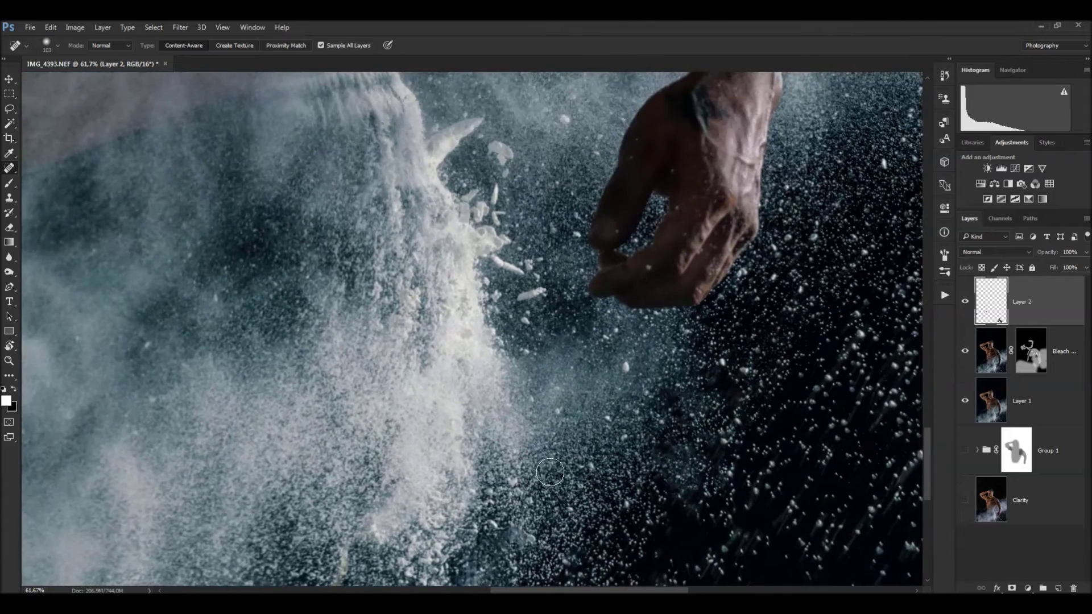
Heal the white flakes below the hand and beside the fingers.
{"action": "left_click_drag", "start_coordinate": [387, 159], "coordinate": [422, 311]}
{"action": "mouse_move", "coordinate": [469, 275]}
{"action": "left_mouse_down"}
{"action": "mouse_move", "coordinate": [445, 315]}
{"action": "mouse_move", "coordinate": [492, 320]}
{"action": "left_mouse_up"}
{"action": "left_click", "coordinate": [551, 275]}
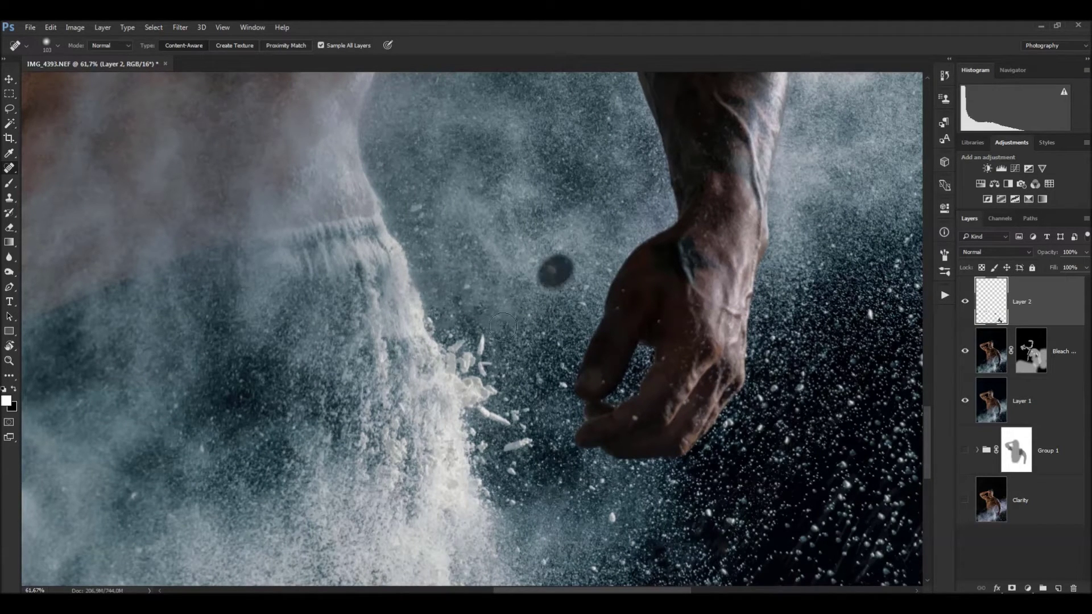
{"action": "left_click", "coordinate": [484, 346]}
{"action": "left_click", "coordinate": [462, 348]}
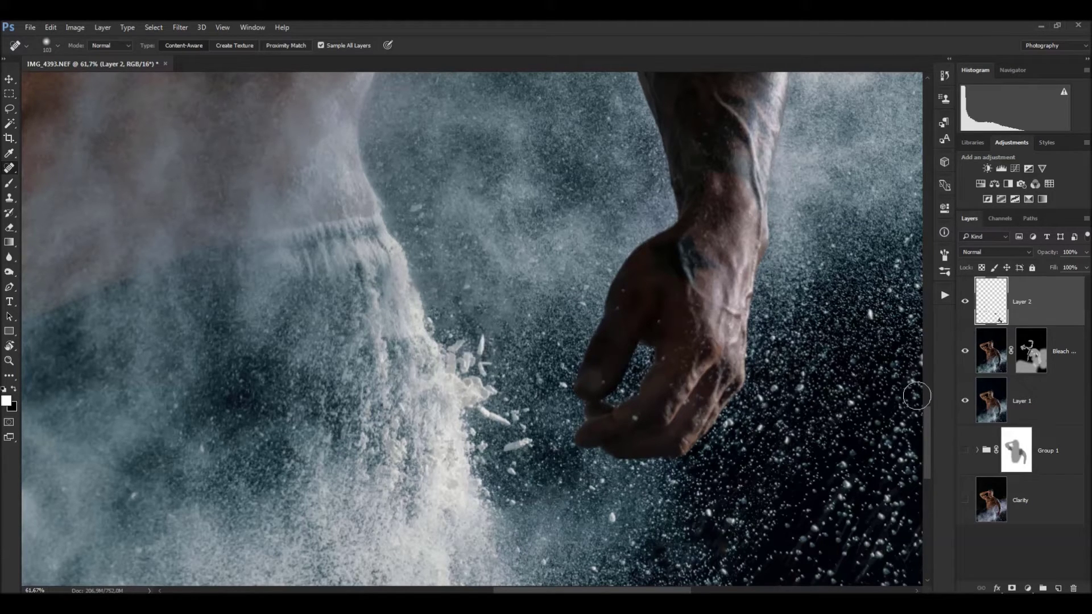
{"action": "left_click", "coordinate": [10, 198]}
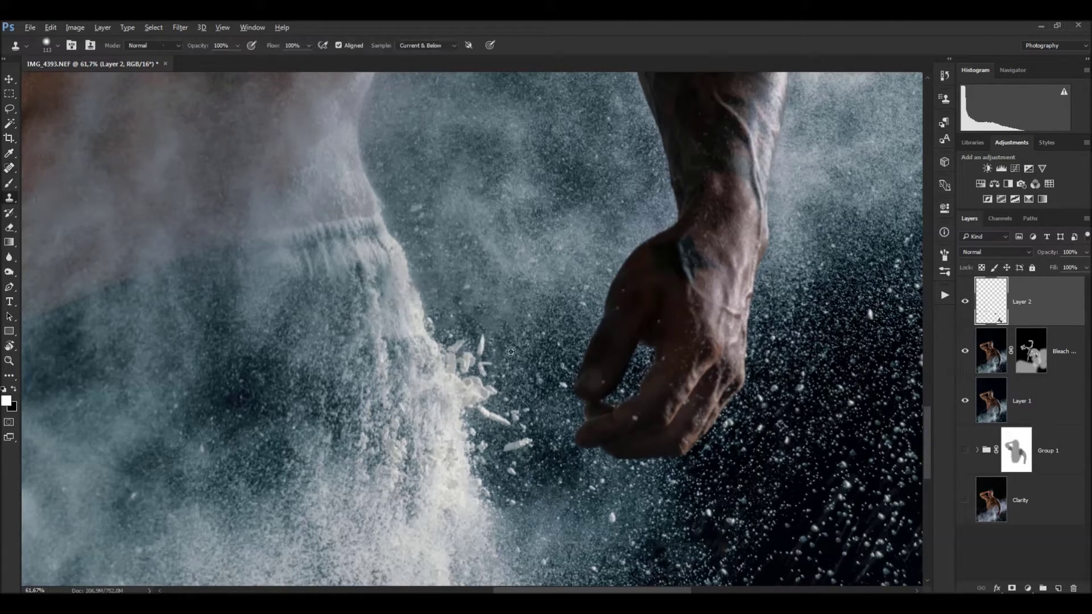
Clone dark texture over the bright flakes near the fingers, shrinking the brush to 23 px.
{"action": "left_click_drag", "start_coordinate": [575, 356], "coordinate": [572, 355]}
{"action": "mouse_move", "coordinate": [498, 386]}
{"action": "left_mouse_down"}
{"action": "mouse_move", "coordinate": [484, 374]}
{"action": "mouse_move", "coordinate": [483, 344]}
{"action": "mouse_move", "coordinate": [466, 349]}
{"action": "mouse_move", "coordinate": [506, 416]}
{"action": "left_mouse_up"}
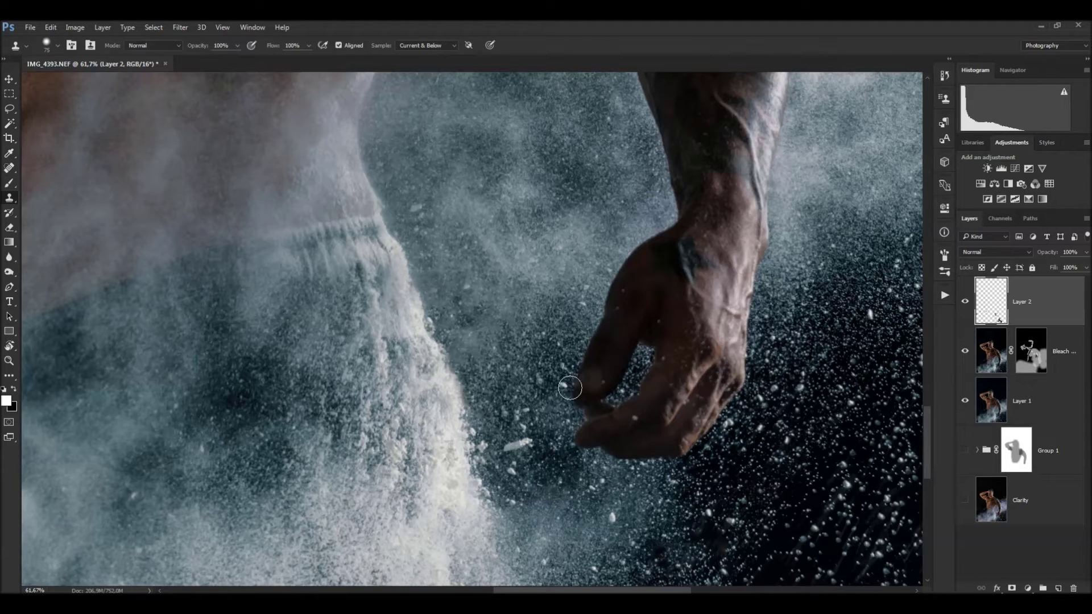
{"action": "left_click_drag", "start_coordinate": [570, 388], "coordinate": [529, 280]}
{"action": "mouse_move", "coordinate": [512, 317]}
{"action": "left_mouse_down"}
{"action": "mouse_move", "coordinate": [460, 327]}
{"action": "mouse_move", "coordinate": [502, 374]}
{"action": "mouse_move", "coordinate": [496, 406]}
{"action": "left_mouse_up"}
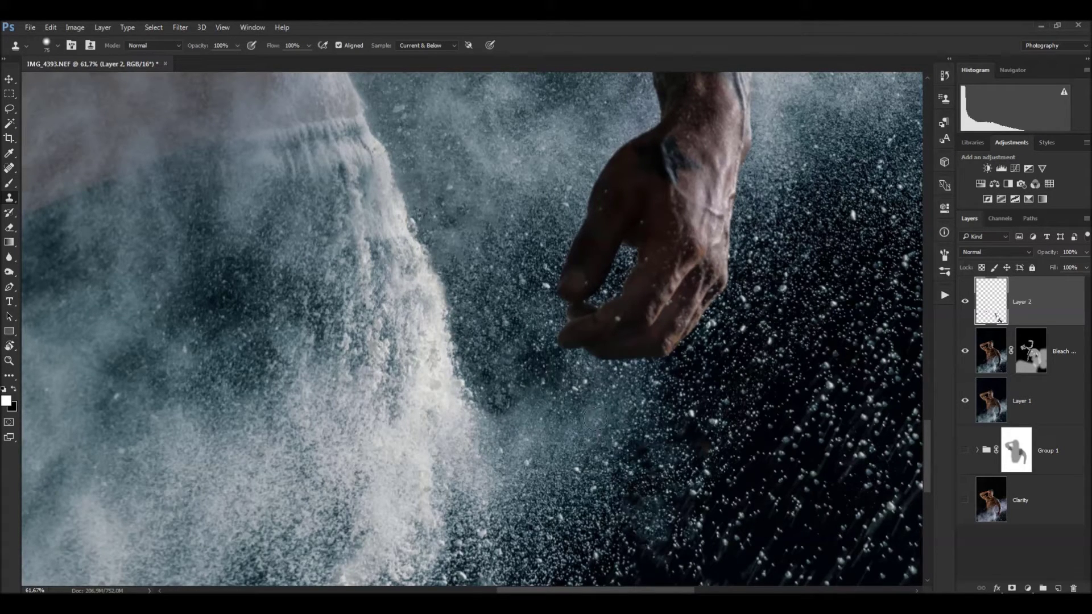
{"action": "left_click_drag", "start_coordinate": [566, 406], "coordinate": [551, 419]}
{"action": "mouse_move", "coordinate": [694, 300]}
{"action": "left_mouse_down"}
{"action": "mouse_move", "coordinate": [553, 182]}
{"action": "mouse_move", "coordinate": [671, 365]}
{"action": "mouse_move", "coordinate": [654, 263]}
{"action": "mouse_move", "coordinate": [631, 324]}
{"action": "mouse_move", "coordinate": [624, 490]}
{"action": "left_mouse_up"}
{"action": "left_click_drag", "start_coordinate": [716, 171], "coordinate": [724, 298]}
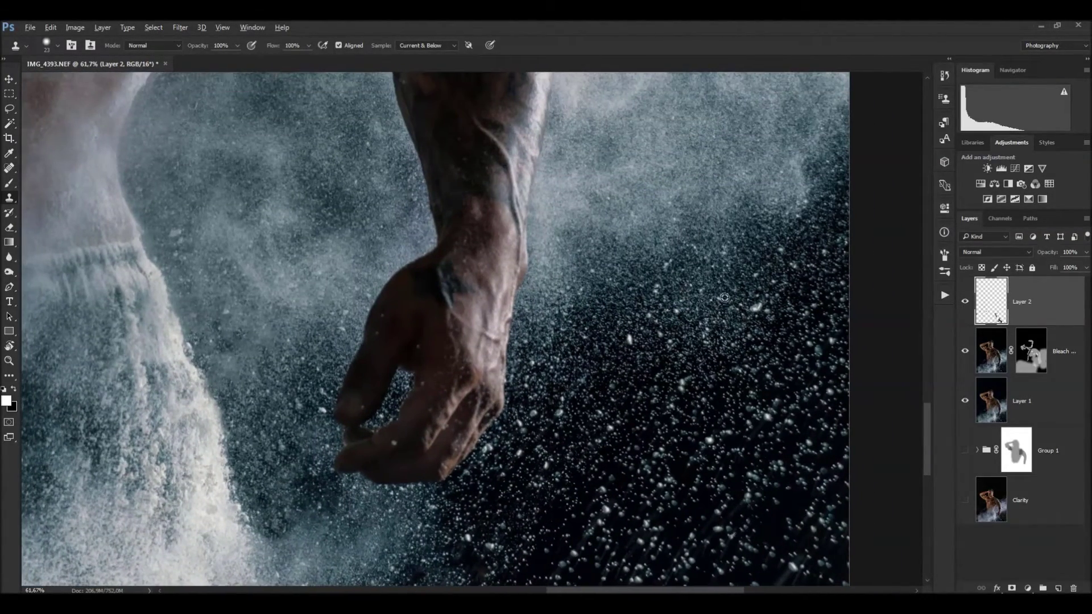
Set the clone brush to about 42 px over the upper arm and shoulder, then view the whole torso.
{"action": "right_click", "coordinate": [727, 300], "text": "alt"}
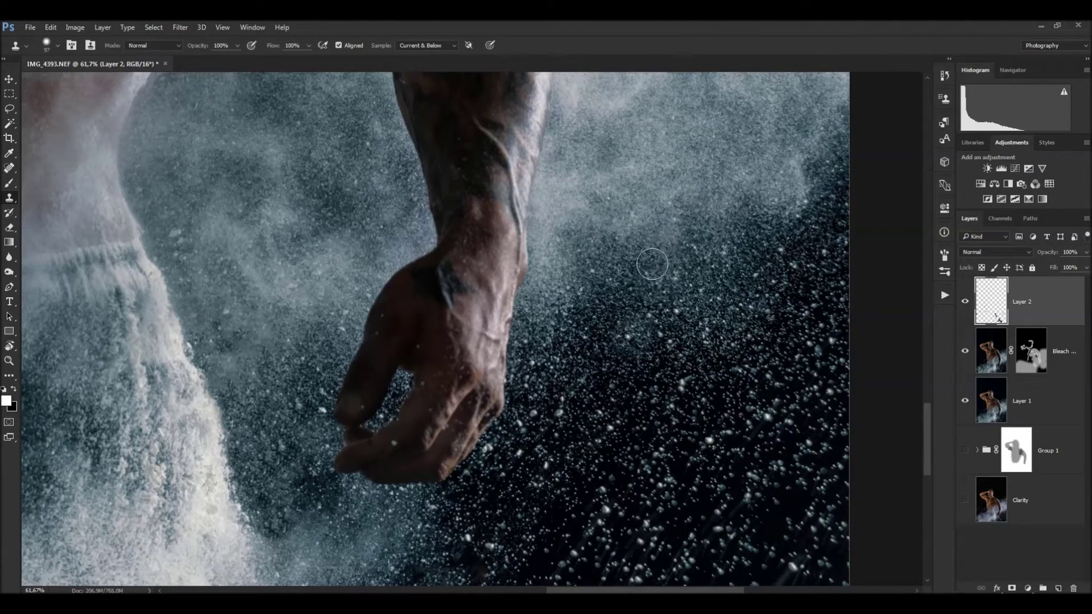
{"action": "left_click_drag", "start_coordinate": [635, 366], "coordinate": [658, 490]}
{"action": "left_click_drag", "start_coordinate": [414, 275], "coordinate": [494, 470]}
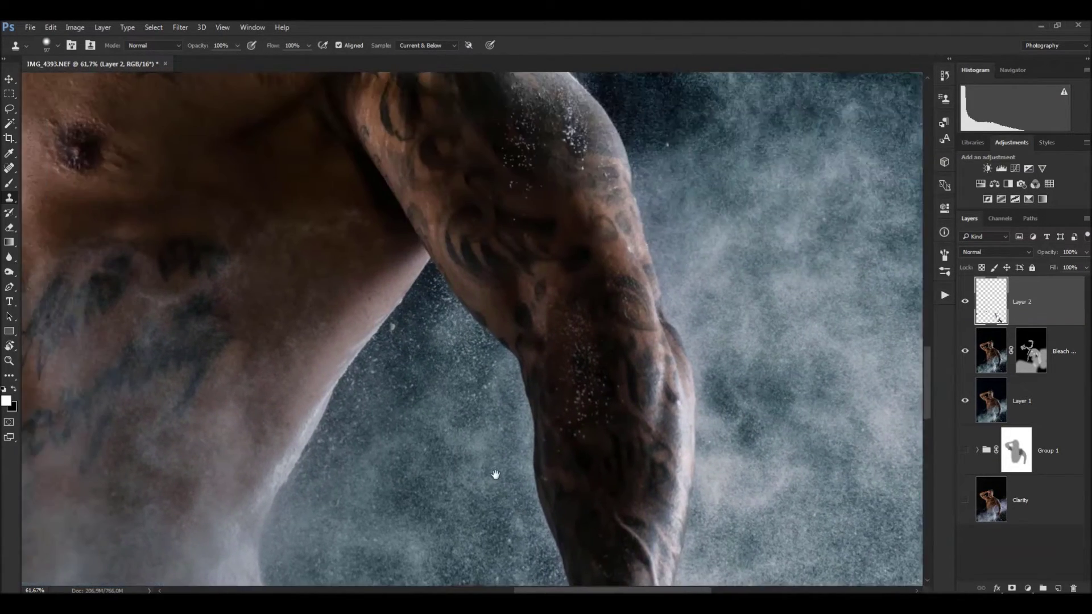
{"action": "right_click", "coordinate": [430, 338], "text": "alt"}
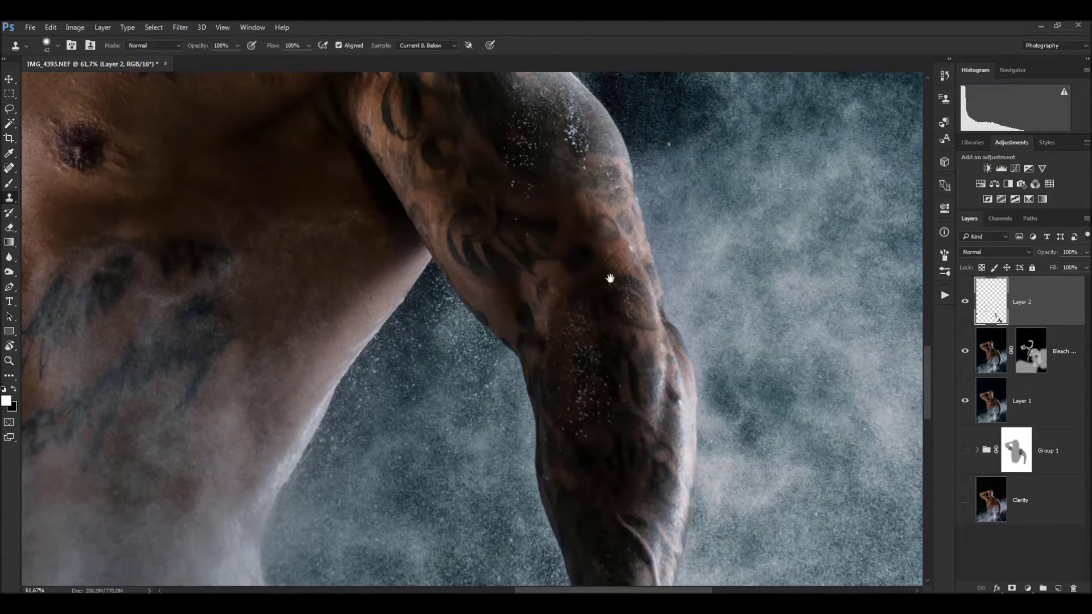
{"action": "left_click_drag", "start_coordinate": [610, 278], "coordinate": [556, 481]}
{"action": "left_click_drag", "start_coordinate": [542, 429], "coordinate": [568, 374]}
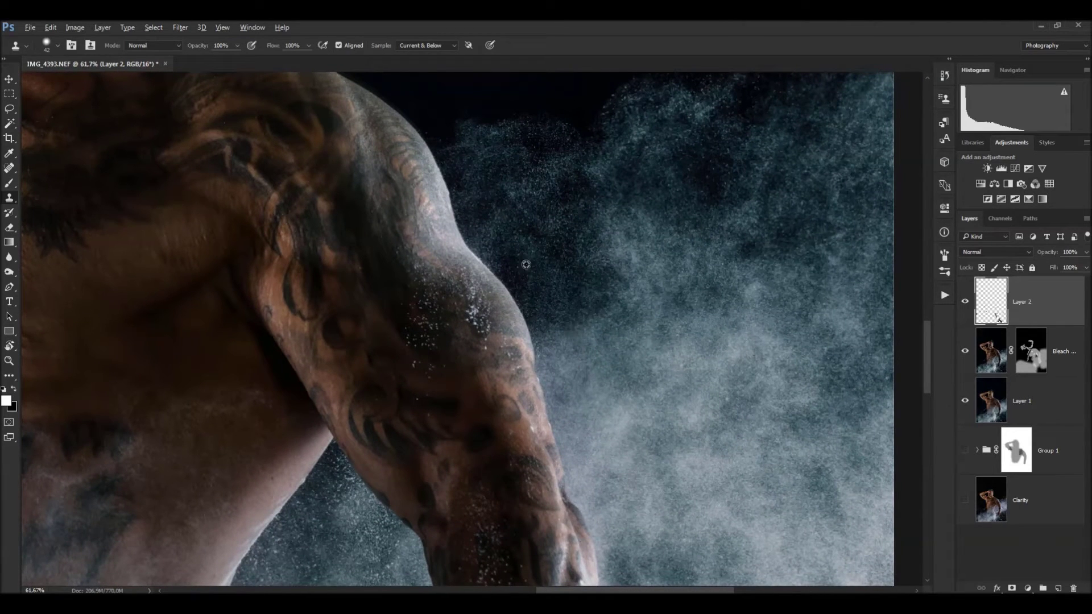
{"action": "scroll", "coordinate": [527, 265], "scroll_direction": "down", "scroll_amount": 3}
{"action": "scroll", "coordinate": [531, 302], "scroll_direction": "down", "scroll_amount": 2}
{"action": "mouse_move", "coordinate": [518, 425]}
{"action": "left_mouse_down"}
{"action": "mouse_move", "coordinate": [561, 302]}
{"action": "mouse_move", "coordinate": [587, 298]}
{"action": "left_mouse_up"}
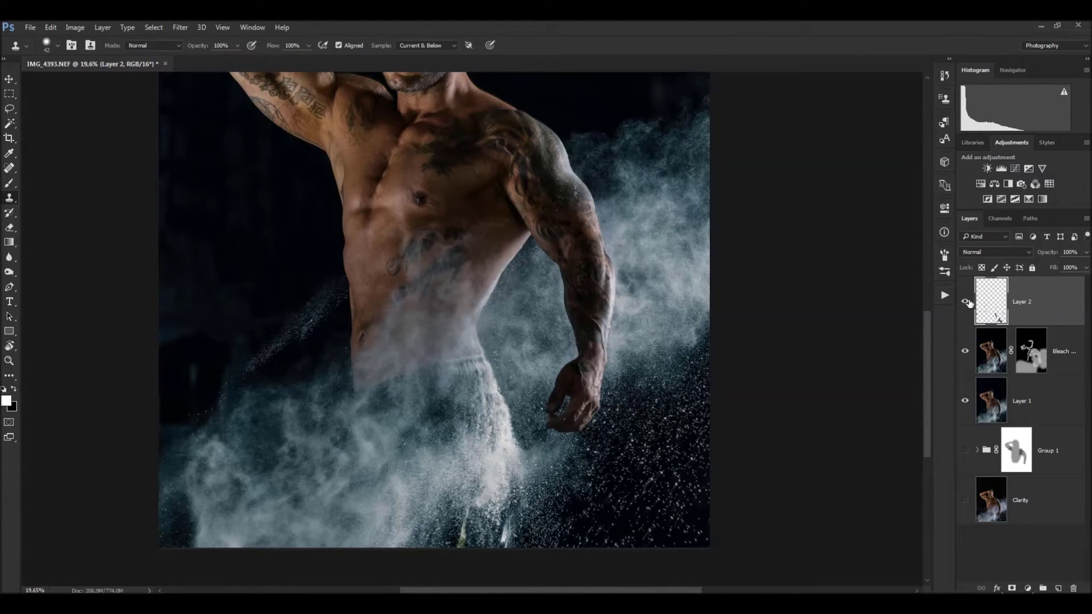
Toggle Layer 2's visibility to compare the retouch before and after.
{"action": "left_click", "coordinate": [966, 302]}
{"action": "left_click", "coordinate": [966, 304]}
{"action": "left_click", "coordinate": [967, 303]}
{"action": "left_click", "coordinate": [966, 302]}
Clone out specks in the dark lower right with a 107 px brush.
{"action": "left_click_drag", "start_coordinate": [654, 475], "coordinate": [654, 419]}
{"action": "scroll", "coordinate": [602, 453], "scroll_direction": "up", "scroll_amount": 5}
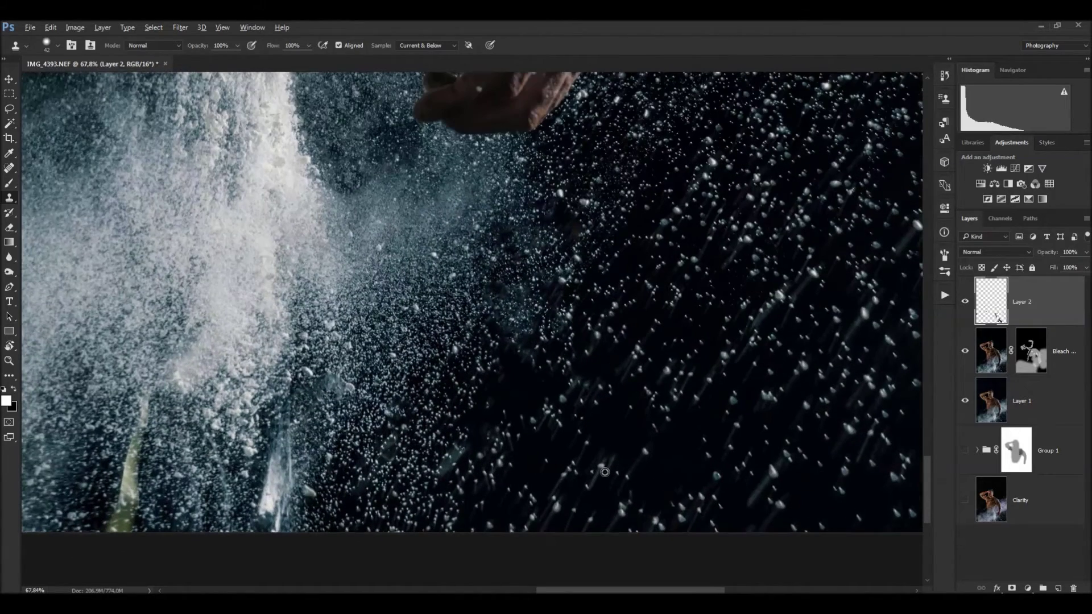
{"action": "left_click_drag", "start_coordinate": [592, 290], "coordinate": [677, 235]}
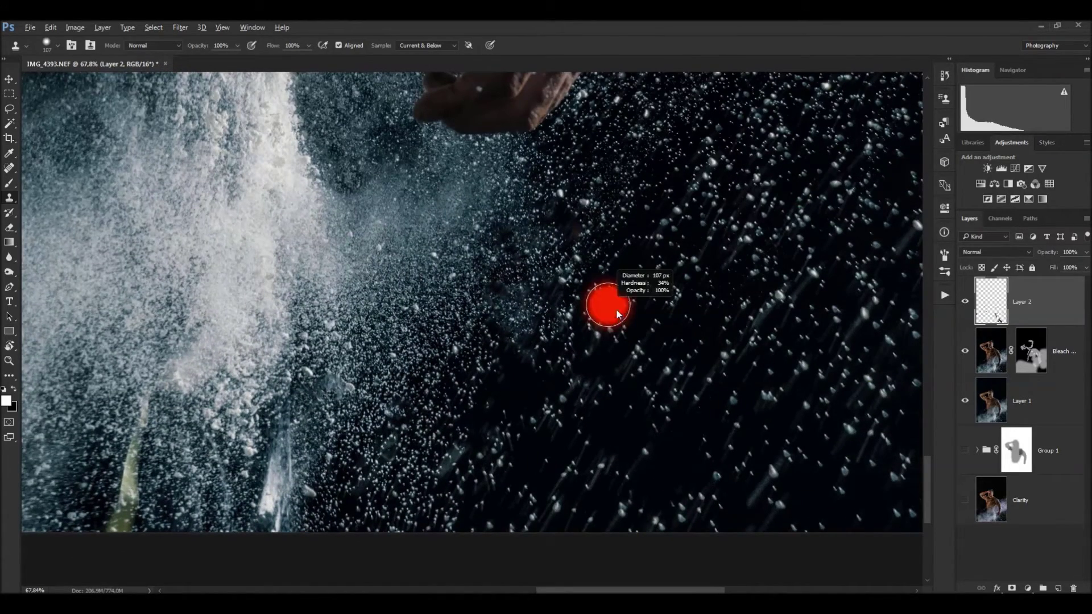
{"action": "left_click", "coordinate": [663, 240], "text": "alt"}
{"action": "left_click_drag", "start_coordinate": [519, 378], "coordinate": [531, 378]}
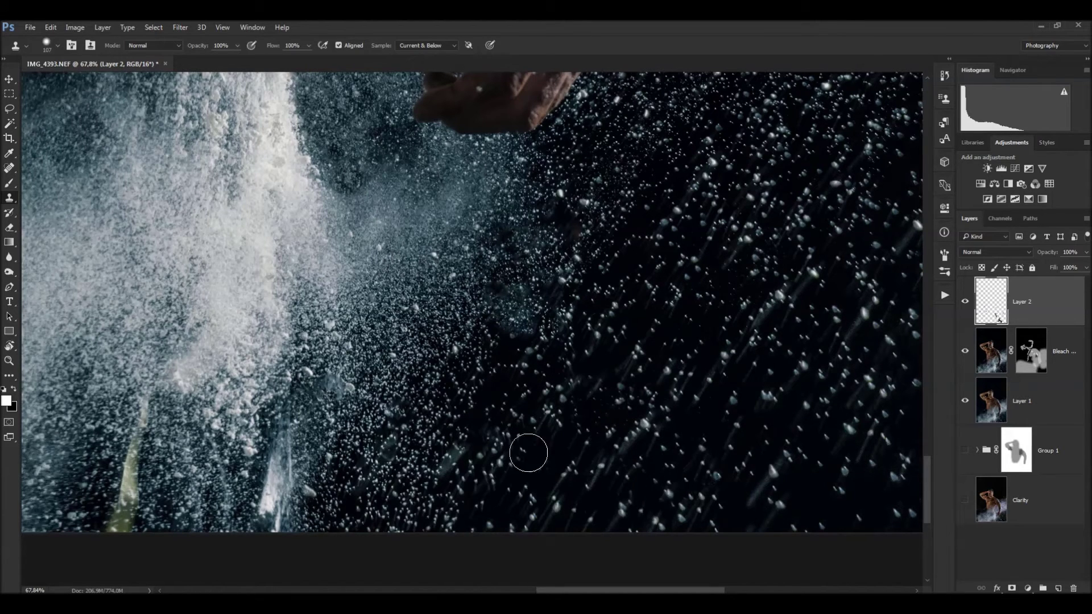
{"action": "mouse_move", "coordinate": [526, 451]}
{"action": "left_mouse_down"}
{"action": "mouse_move", "coordinate": [576, 487]}
{"action": "mouse_move", "coordinate": [556, 404]}
{"action": "left_mouse_up"}
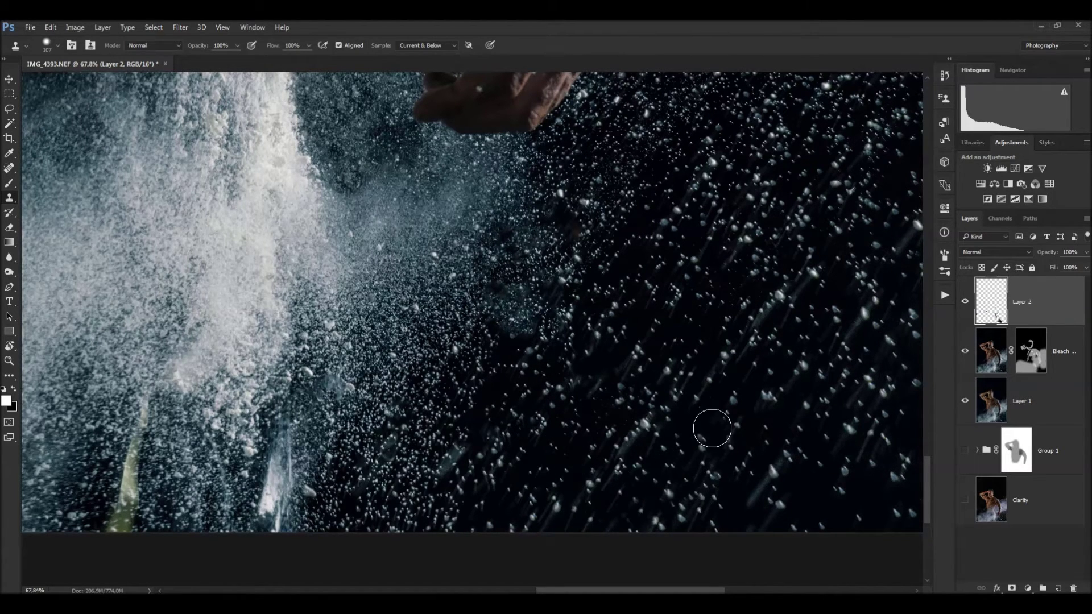
Zoom out to the whole figure and add an empty Layer 3 above Layer 2.
{"action": "scroll", "coordinate": [712, 428], "scroll_direction": "down", "scroll_amount": 3}
{"action": "scroll", "coordinate": [625, 228], "scroll_direction": "down", "scroll_amount": 2}
{"action": "scroll", "coordinate": [622, 183], "scroll_direction": "down", "scroll_amount": 2}
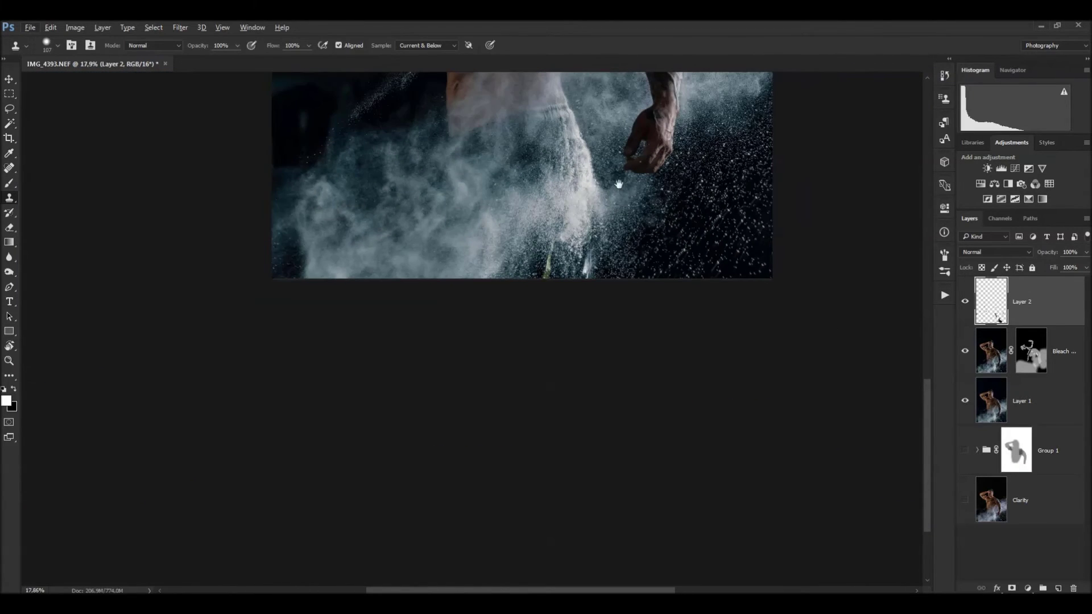
{"action": "left_click_drag", "start_coordinate": [622, 183], "coordinate": [643, 339]}
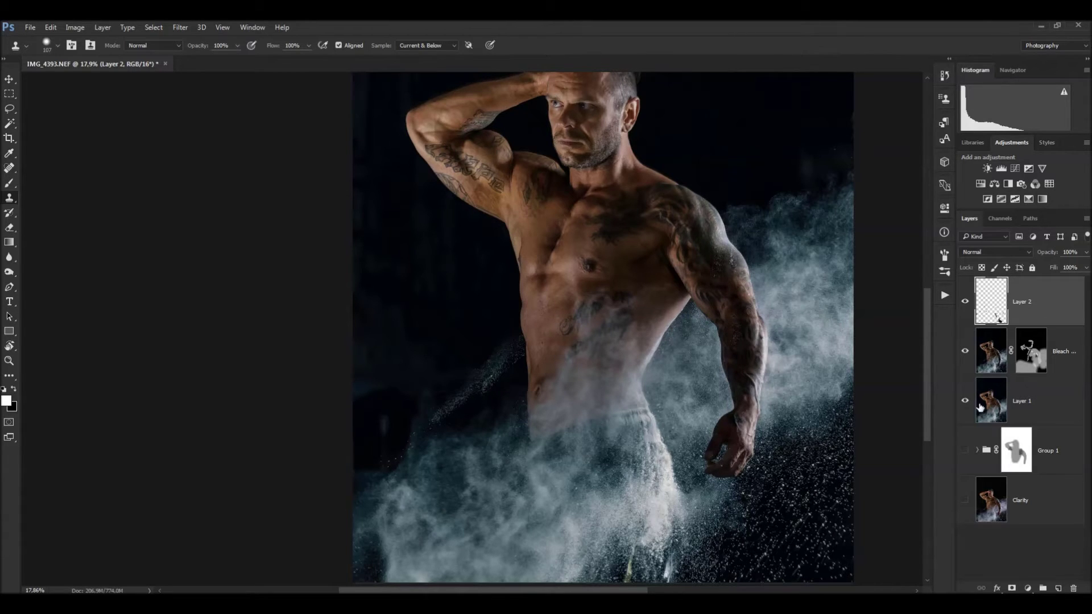
{"action": "left_click", "coordinate": [1058, 588]}
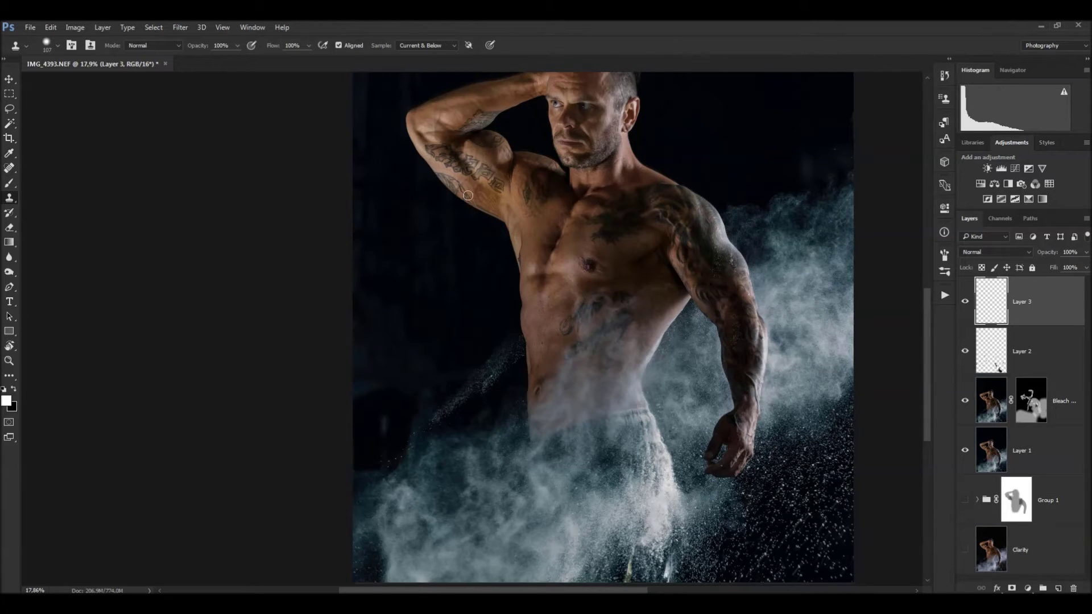
Choose a particle splatter brush preset and enlarge it to 5000 px.
{"action": "left_click", "coordinate": [9, 183]}
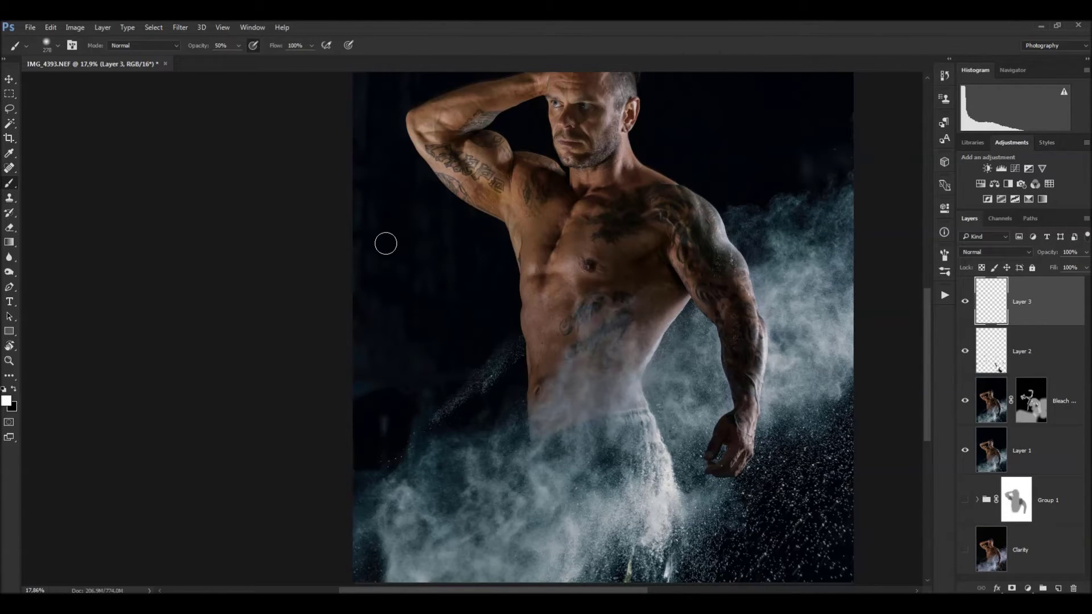
{"action": "right_click", "coordinate": [492, 198]}
{"action": "scroll", "coordinate": [540, 418], "scroll_direction": "down", "scroll_amount": 2}
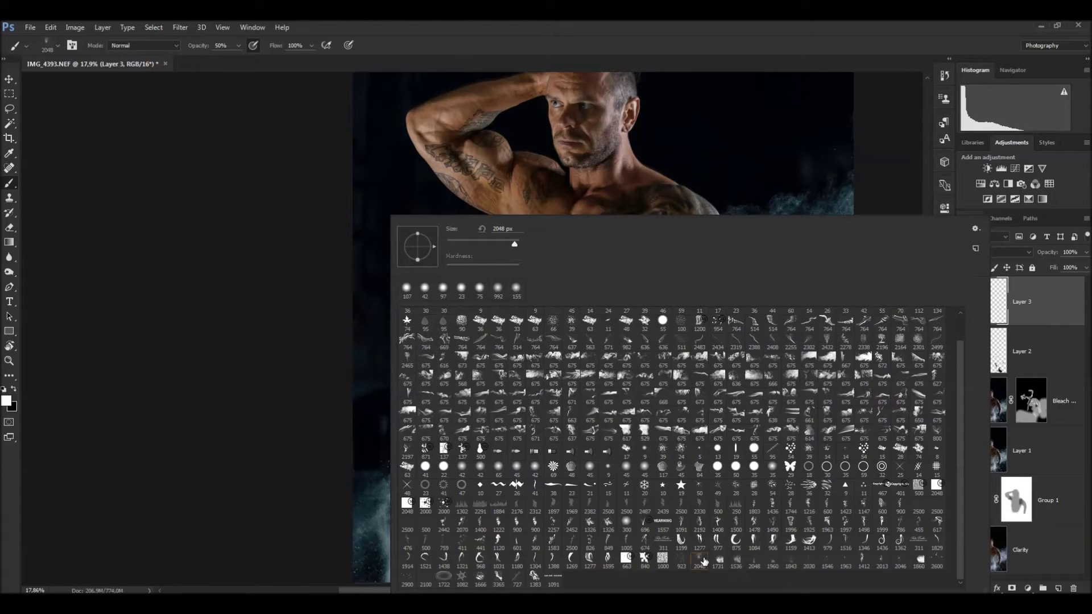
{"action": "left_click", "coordinate": [680, 20]}
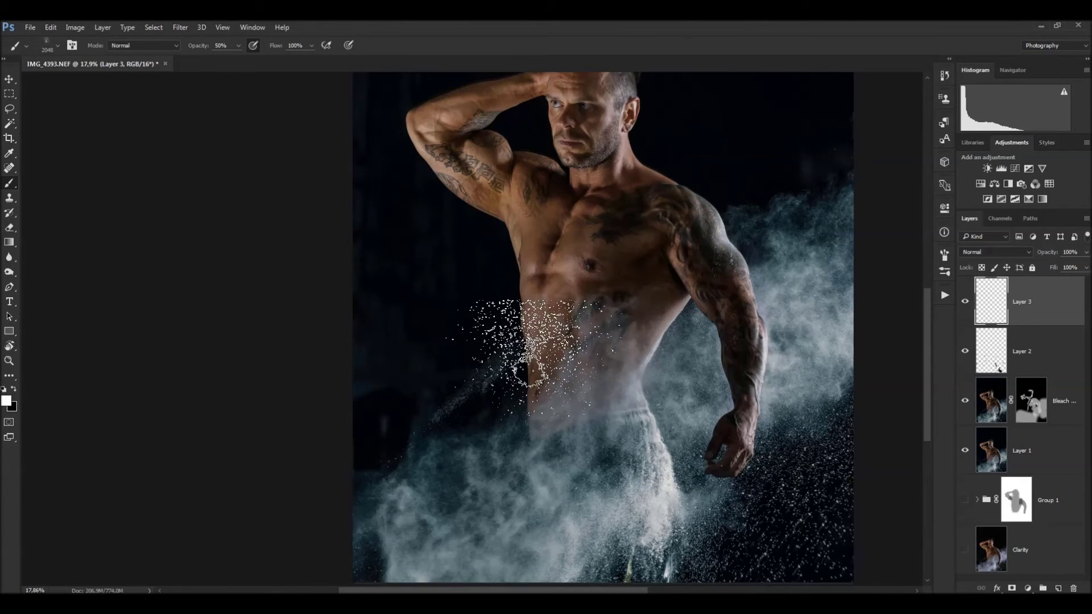
{"action": "left_click_drag", "start_coordinate": [546, 353], "coordinate": [678, 332]}
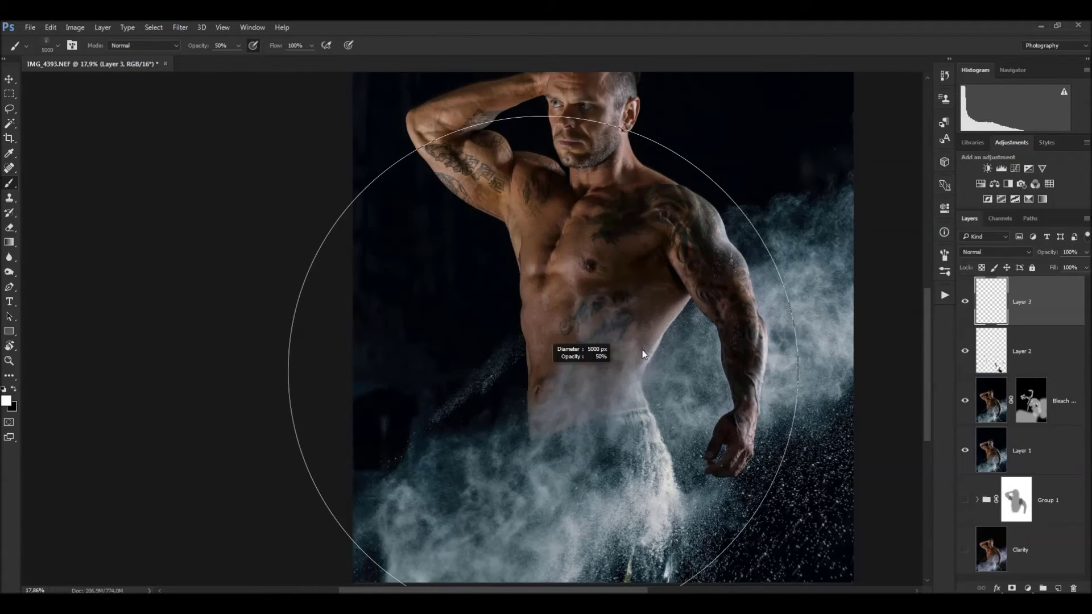
Rotate the brush tip, sample a bluish grey from the chalk cloud, and set opacity to 100%.
{"action": "right_click", "coordinate": [495, 216]}
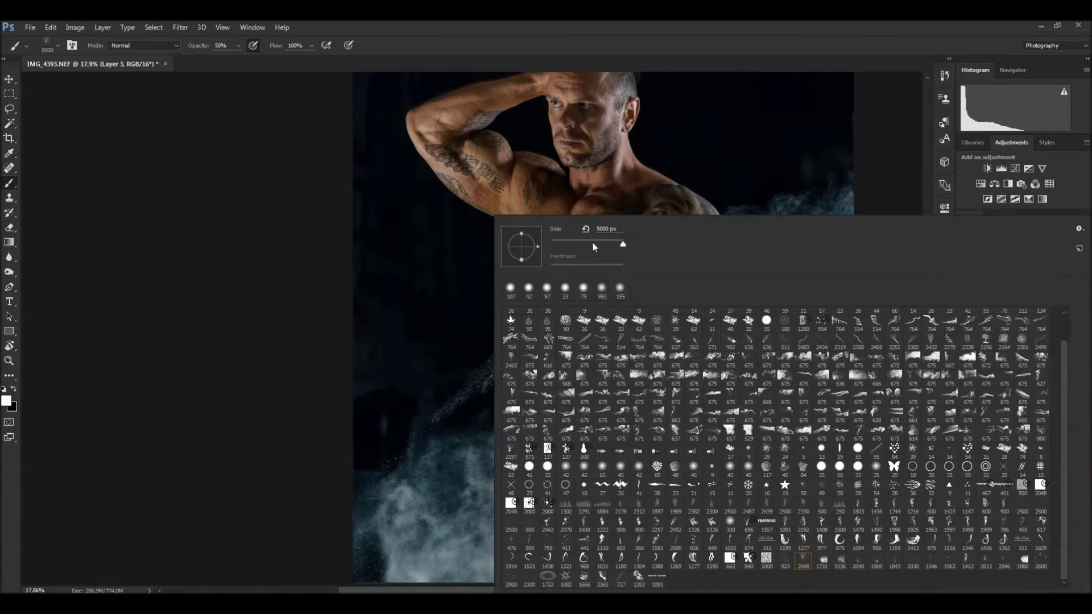
{"action": "left_click_drag", "start_coordinate": [538, 265], "coordinate": [546, 278]}
{"action": "left_click", "coordinate": [494, 268]}
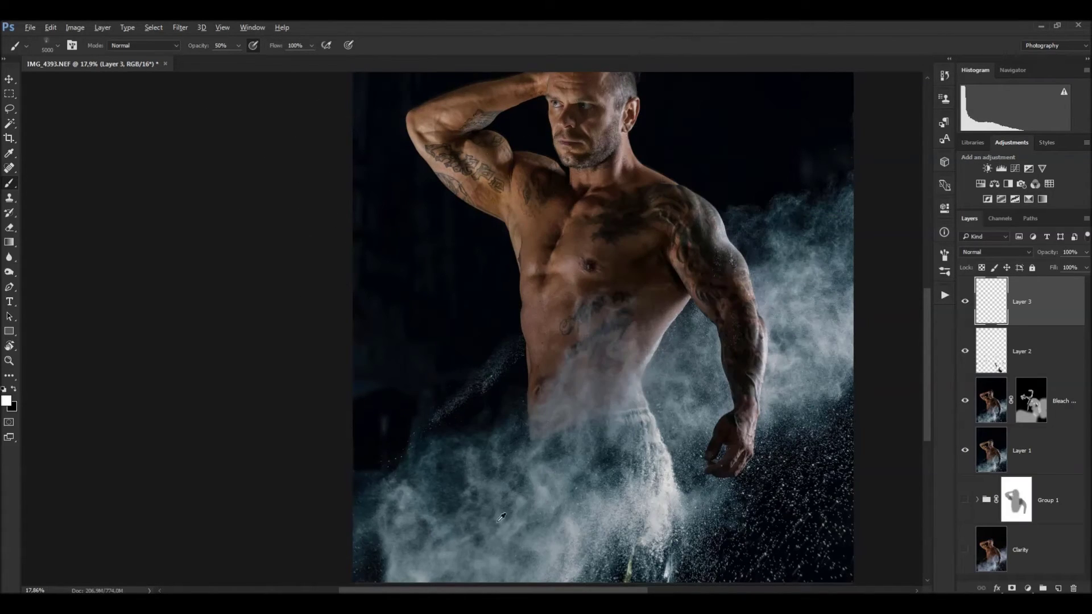
{"action": "left_click", "coordinate": [485, 509], "text": "alt"}
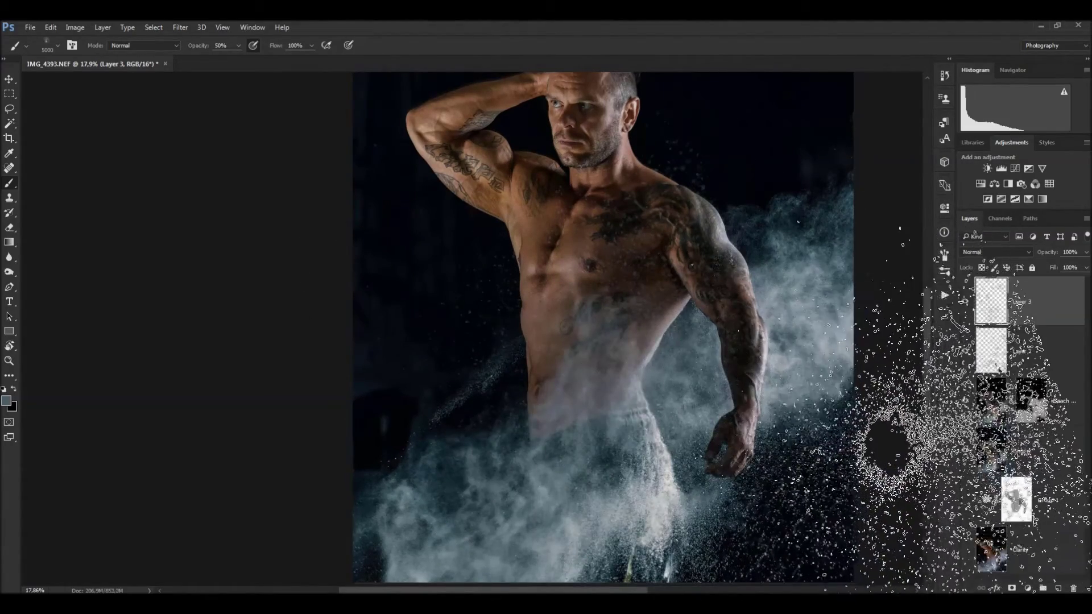
{"action": "left_click_drag", "start_coordinate": [553, 401], "coordinate": [611, 351]}
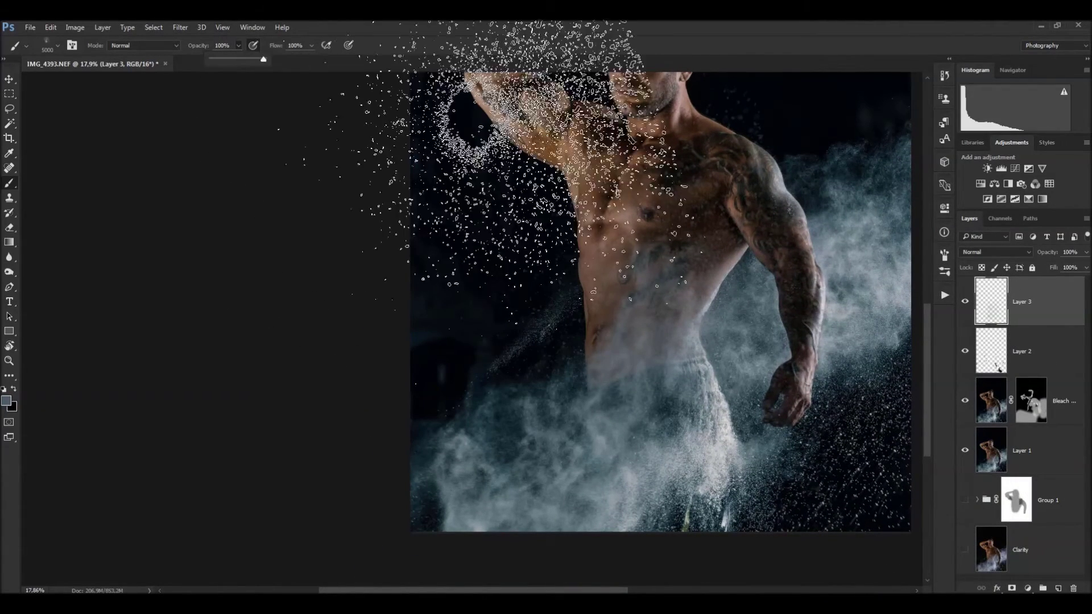
{"action": "left_click_drag", "start_coordinate": [241, 59], "coordinate": [267, 59]}
{"action": "right_click", "coordinate": [495, 217]}
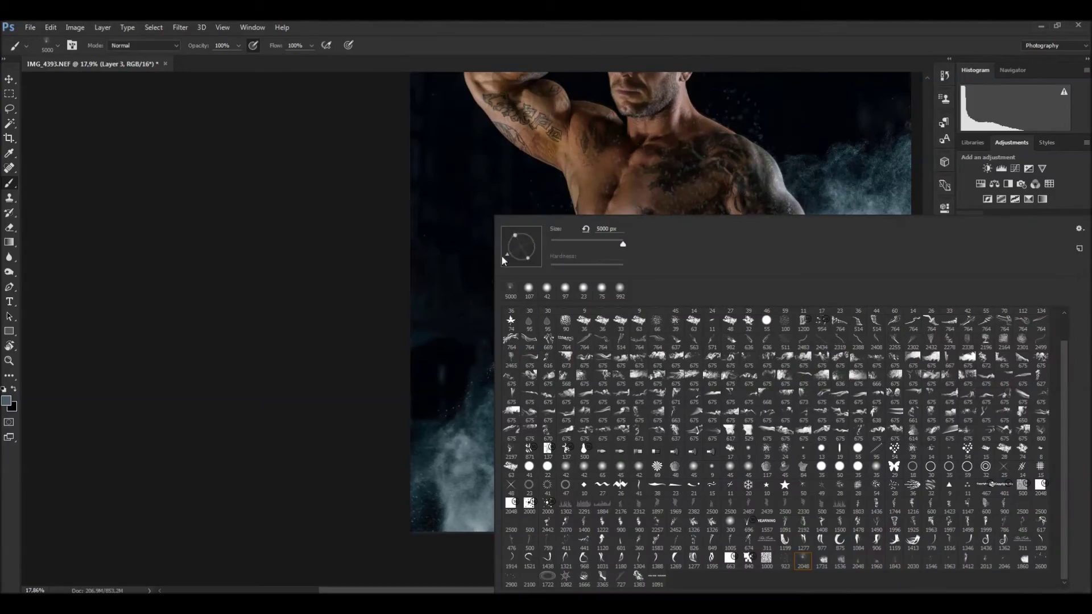
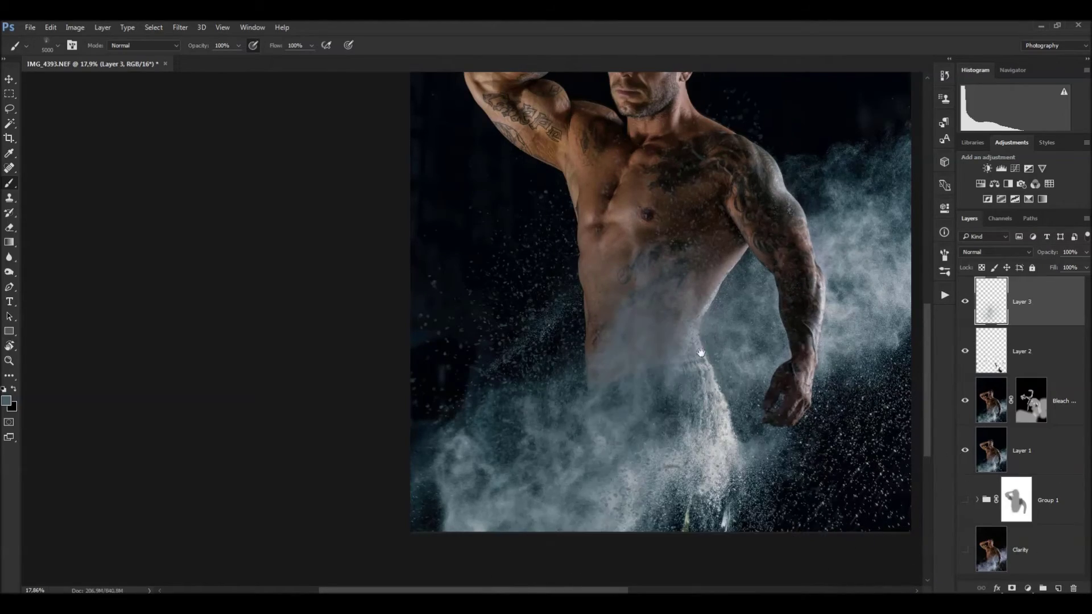
Sample a light bluish smoke colour and stamp powder and smoke around the lower left and right torso.
{"action": "mouse_move", "coordinate": [702, 353]}
{"action": "left_mouse_down"}
{"action": "mouse_move", "coordinate": [677, 433]}
{"action": "mouse_move", "coordinate": [572, 439]}
{"action": "mouse_move", "coordinate": [478, 509]}
{"action": "left_mouse_up"}
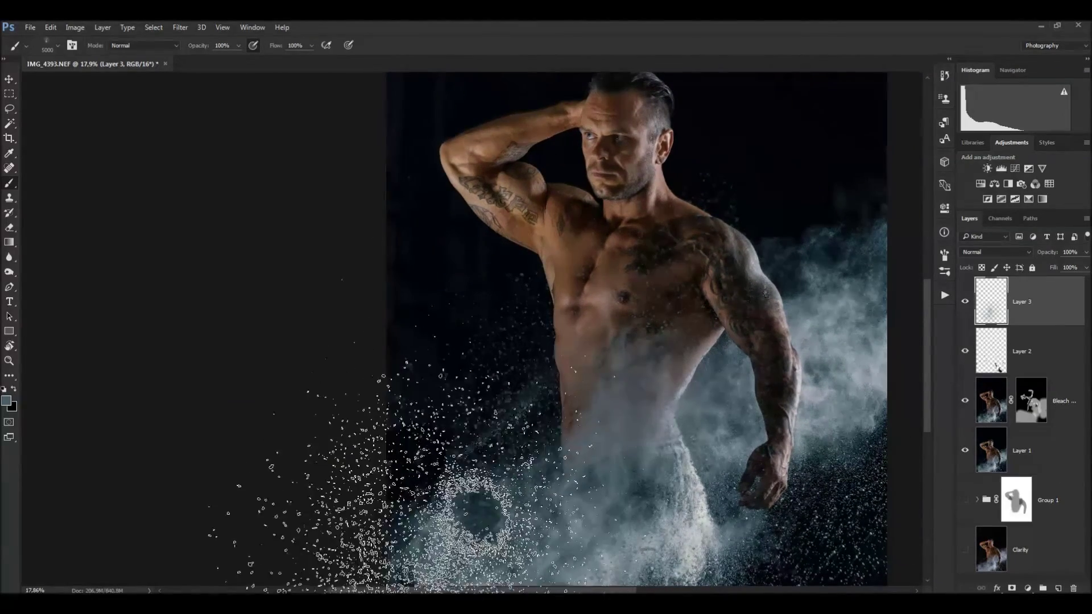
{"action": "left_click_drag", "start_coordinate": [541, 551], "coordinate": [528, 459]}
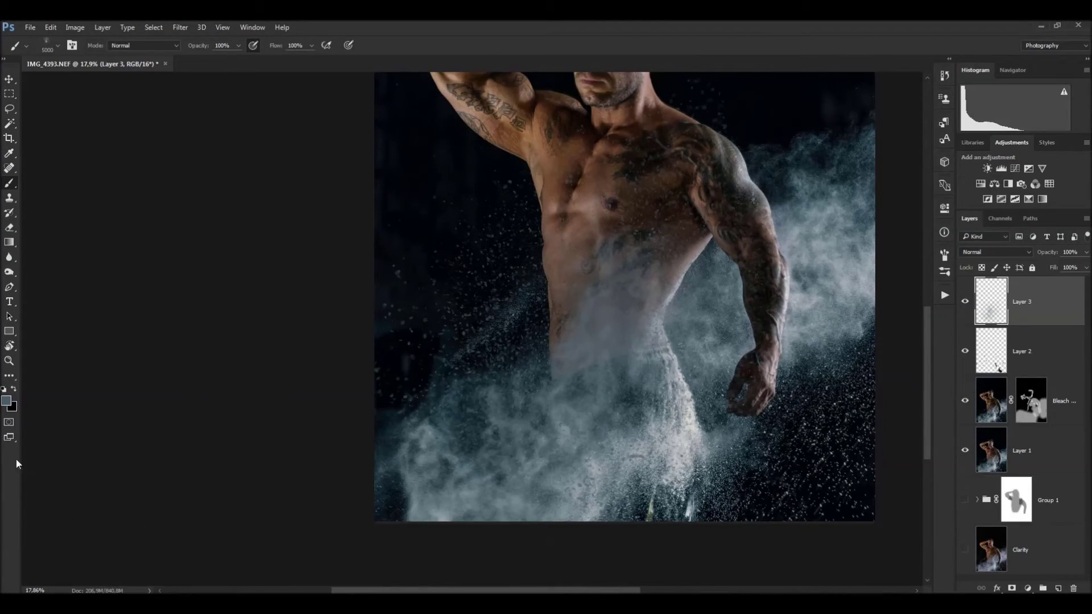
{"action": "left_click", "coordinate": [8, 404]}
{"action": "left_click", "coordinate": [921, 425]}
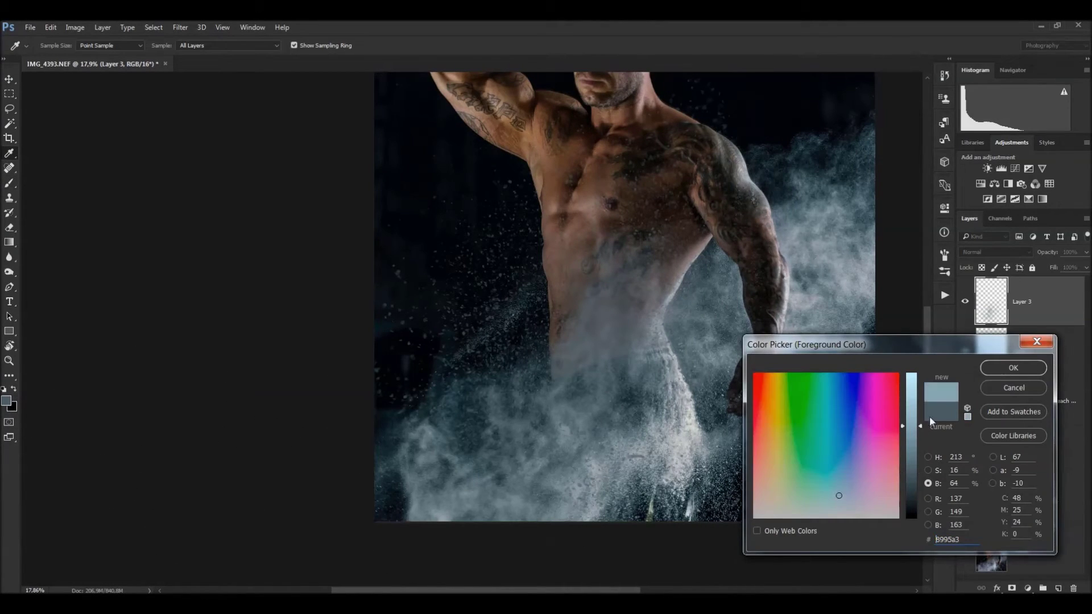
{"action": "left_click", "coordinate": [1013, 368]}
{"action": "left_click_drag", "start_coordinate": [654, 443], "coordinate": [455, 454]}
{"action": "left_click", "coordinate": [441, 420]}
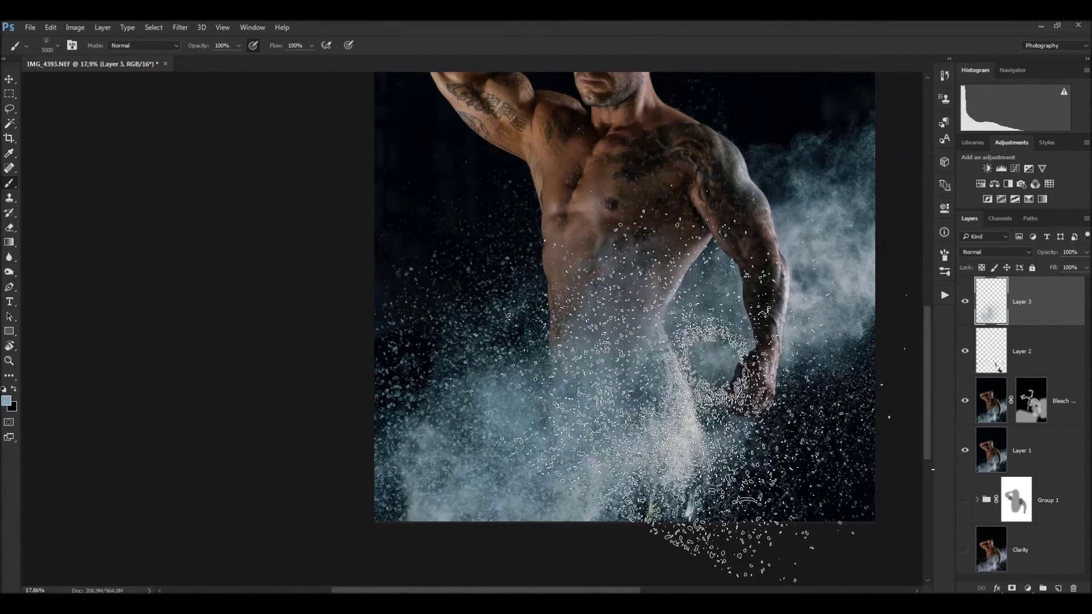
{"action": "left_click", "coordinate": [771, 455]}
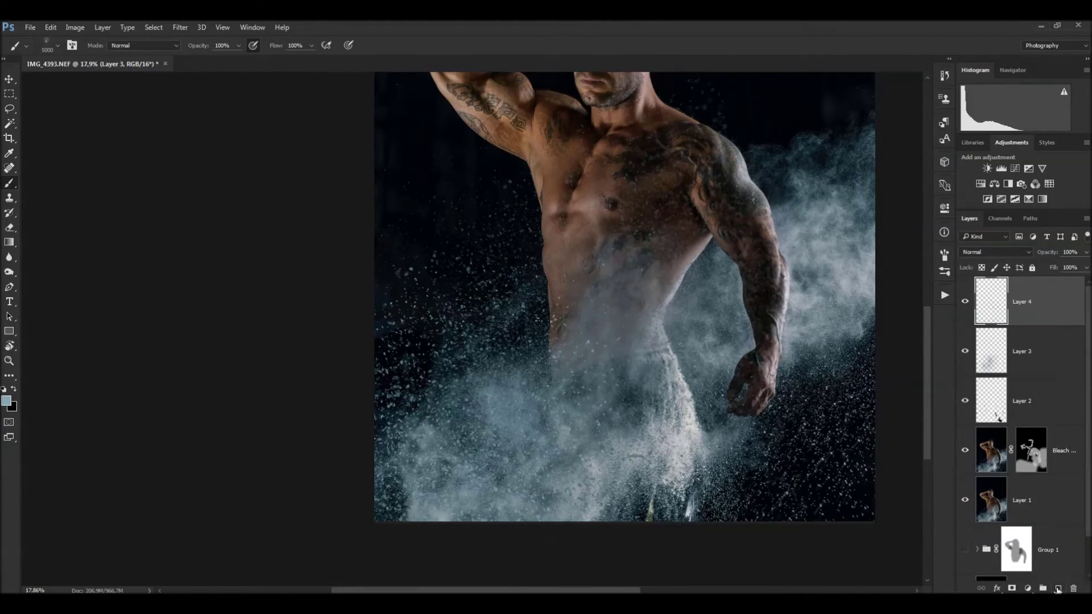
Add a layer mask to Layer 3 and set up a soft round brush painting black.
{"action": "left_click", "coordinate": [1012, 589]}
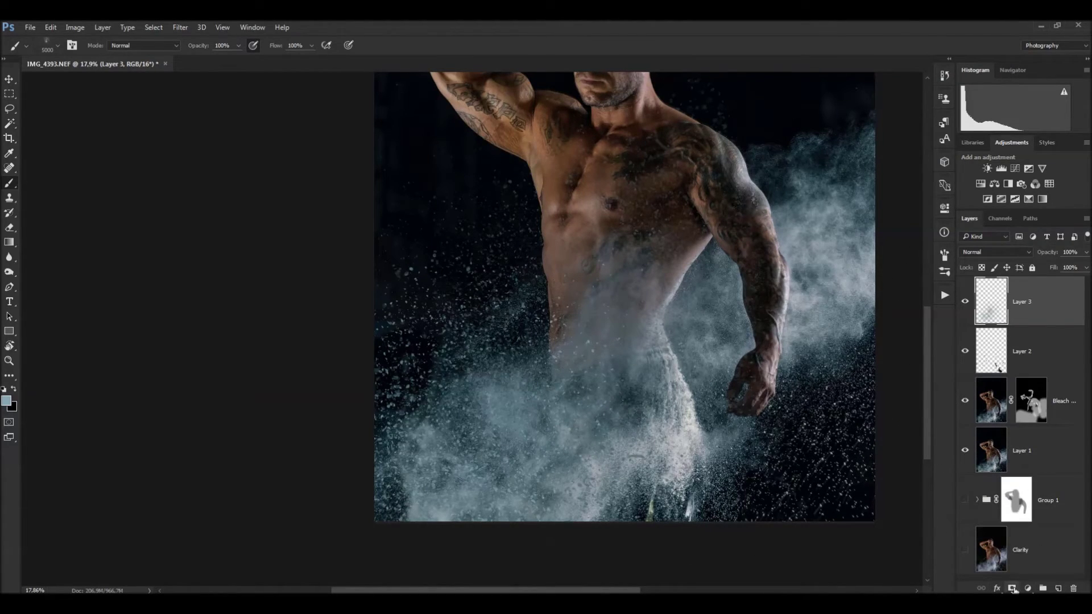
{"action": "right_click", "coordinate": [494, 215]}
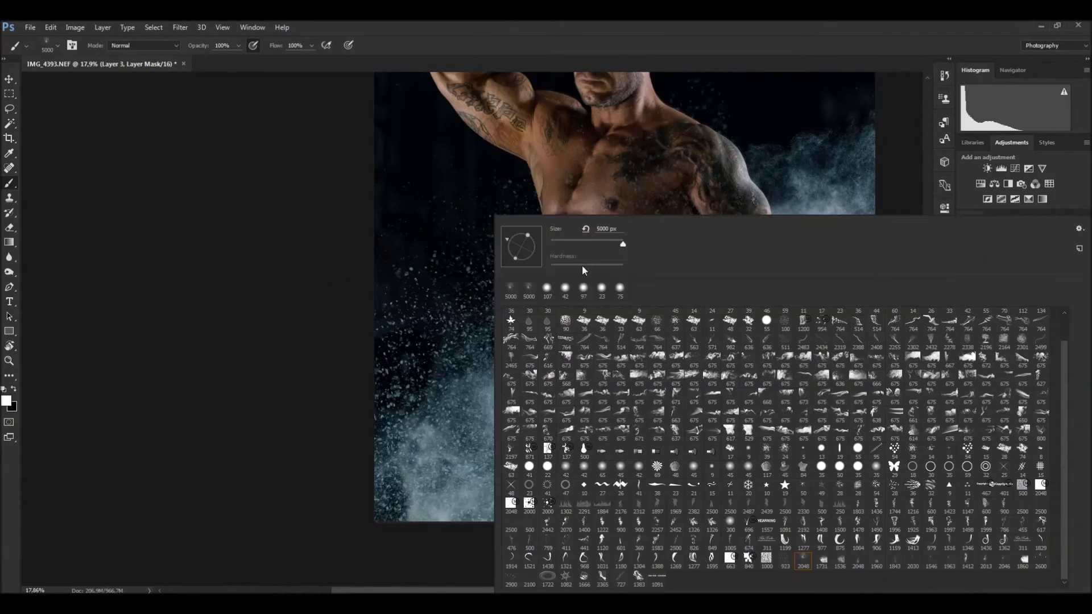
{"action": "left_click", "coordinate": [546, 288]}
{"action": "key", "text": "Return"}
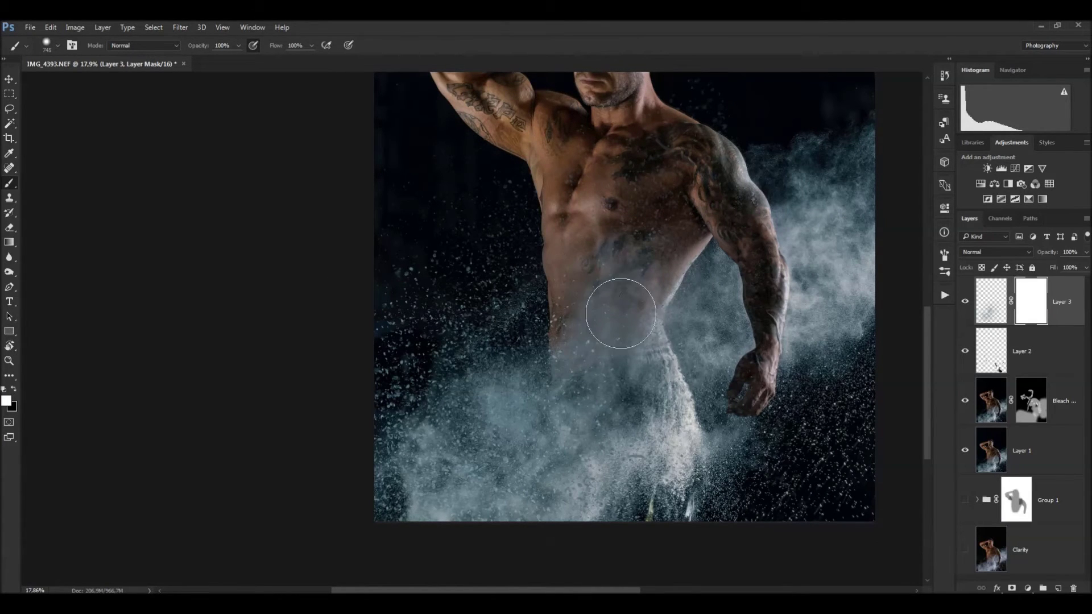
{"action": "left_click_drag", "start_coordinate": [636, 245], "coordinate": [633, 326]}
{"action": "key", "text": "x"}
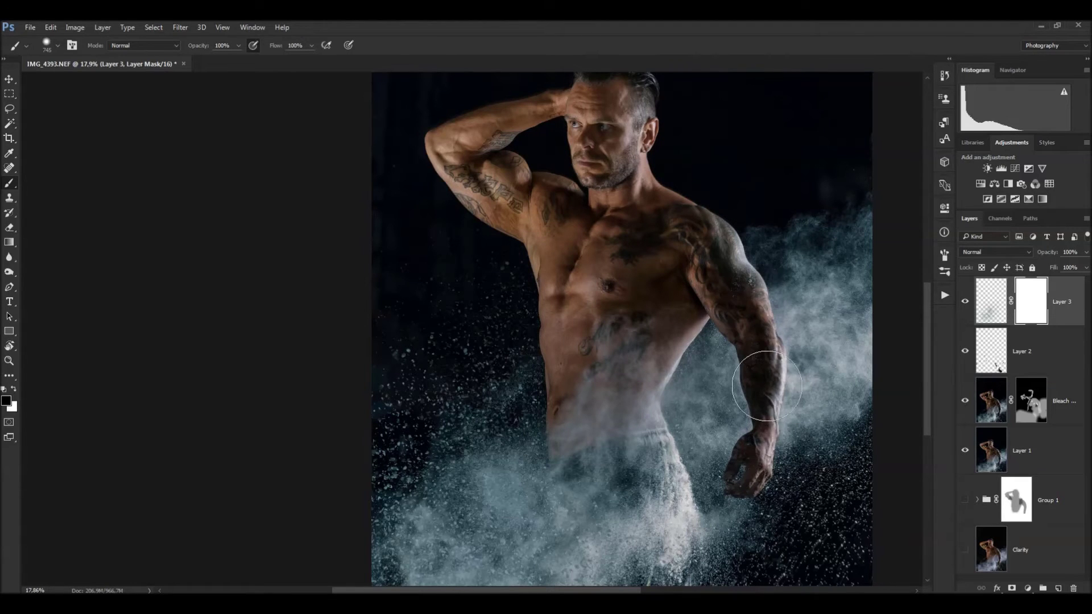
Mask the powder off the torso and right arm with a brush of about 1563 px.
{"action": "left_click_drag", "start_coordinate": [647, 528], "coordinate": [579, 485]}
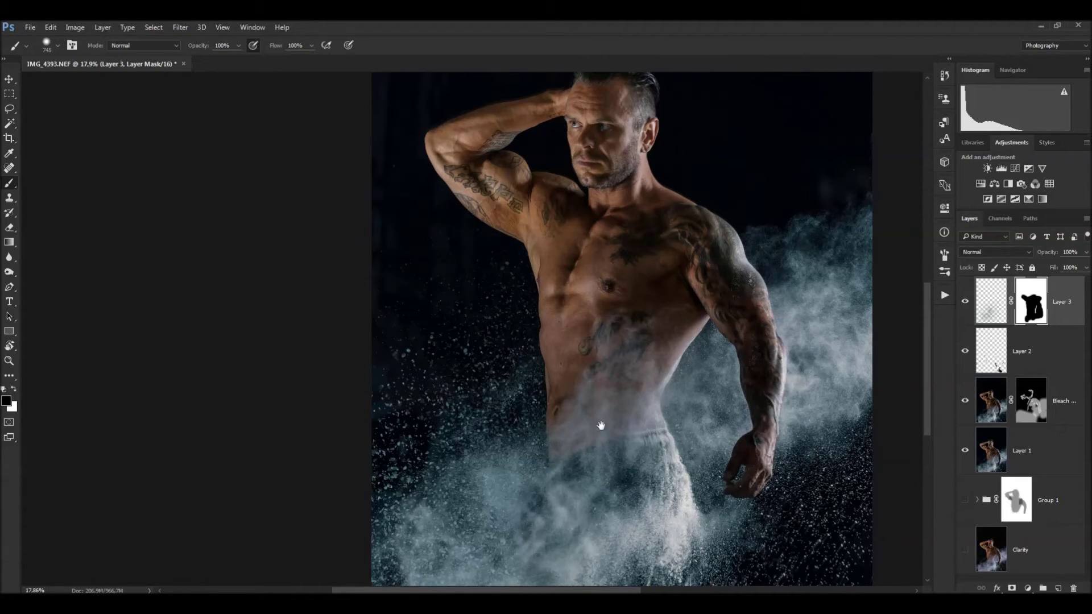
{"action": "left_click_drag", "start_coordinate": [597, 426], "coordinate": [670, 356]}
{"action": "left_click_drag", "start_coordinate": [708, 431], "coordinate": [727, 430]}
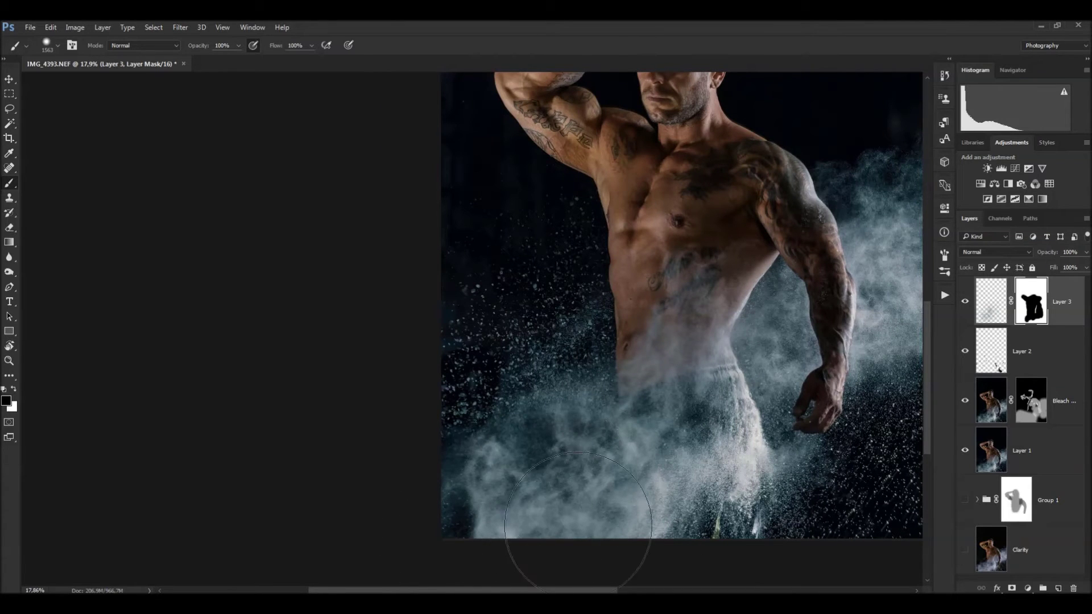
{"action": "left_click_drag", "start_coordinate": [747, 444], "coordinate": [796, 222]}
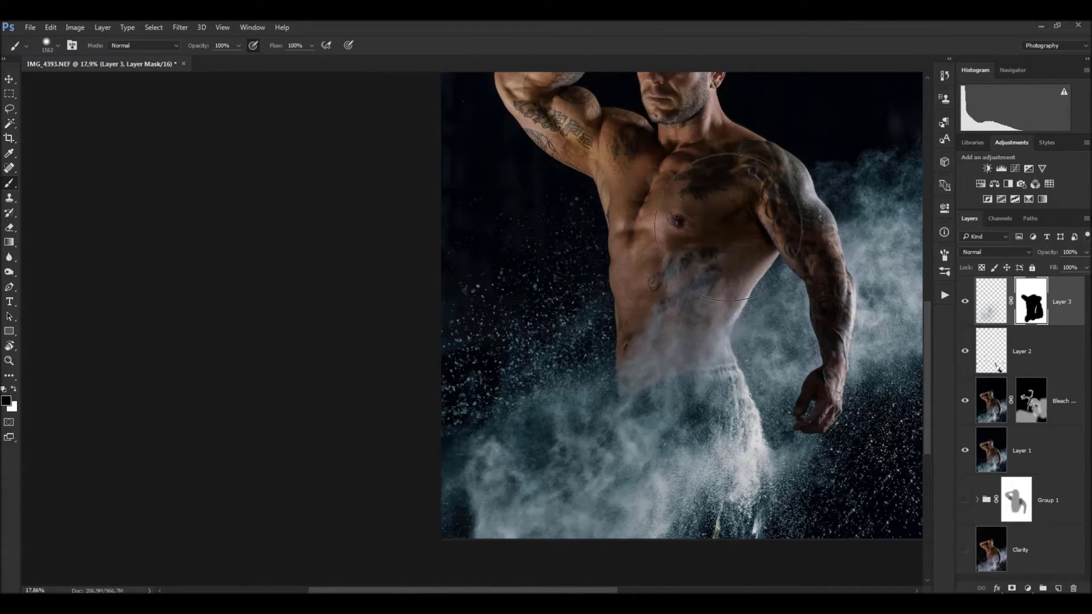
{"action": "key", "text": "x"}
{"action": "left_click_drag", "start_coordinate": [543, 309], "coordinate": [511, 309]}
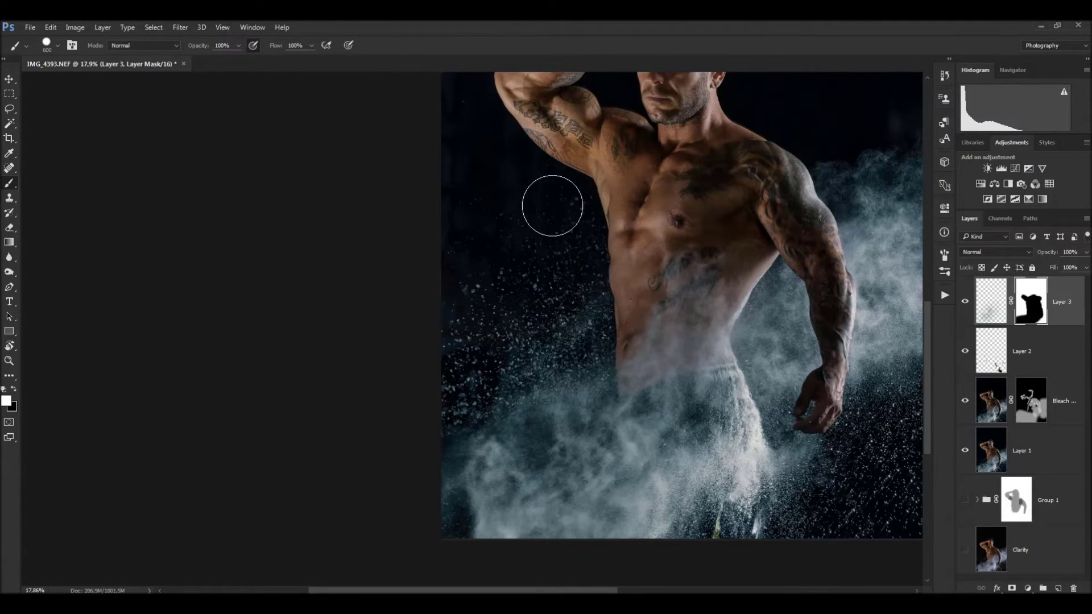
Check the mask around the head and shoulders, then apply the Layer 3 mask permanently.
{"action": "left_click_drag", "start_coordinate": [564, 276], "coordinate": [512, 382]}
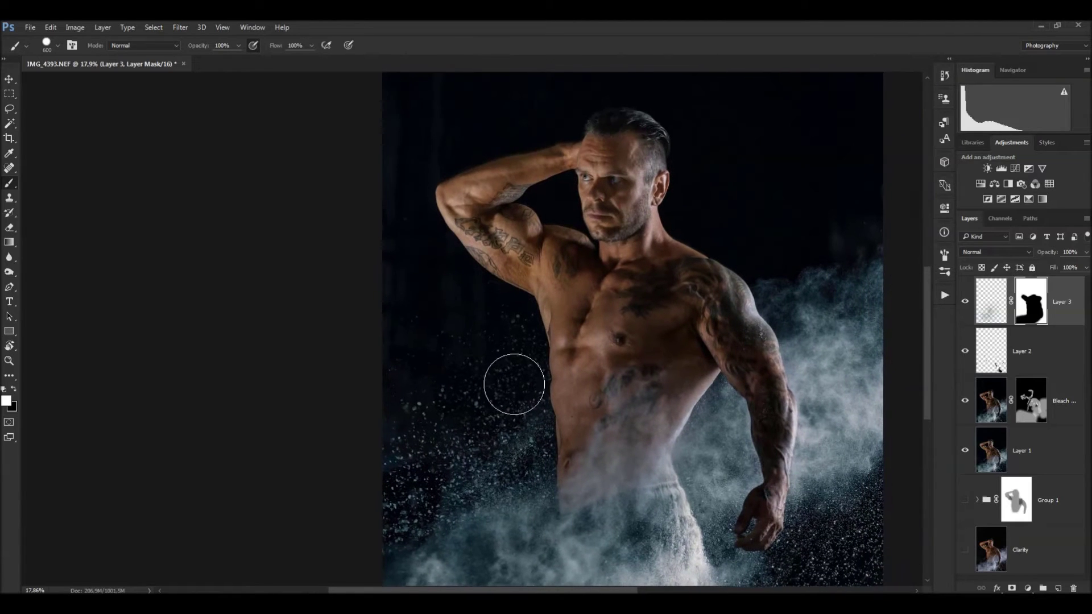
{"action": "key", "text": "x"}
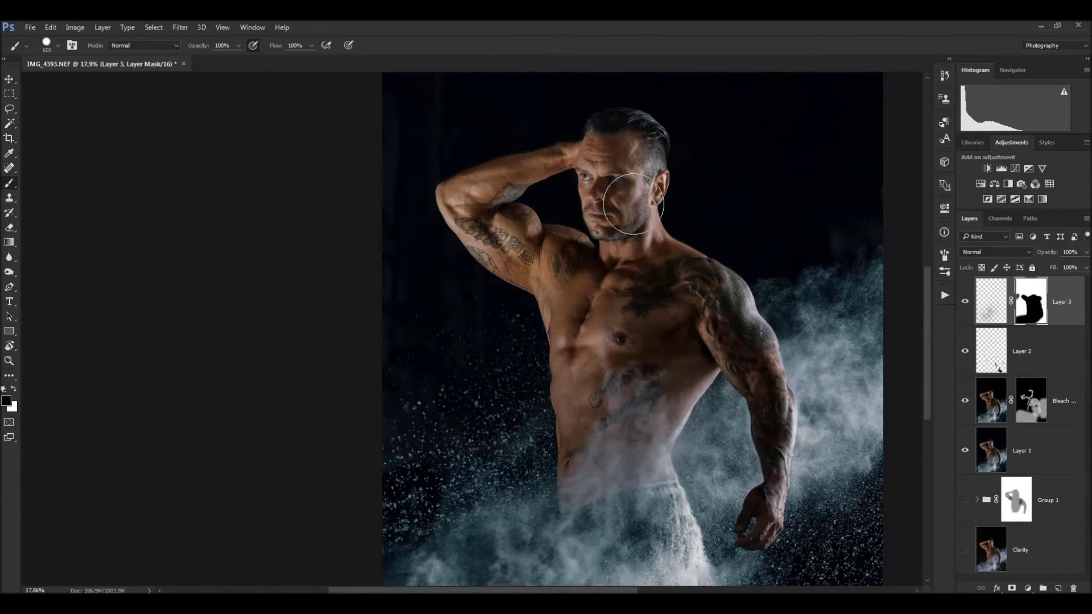
{"action": "scroll", "coordinate": [512, 341], "scroll_direction": "up", "scroll_amount": 2}
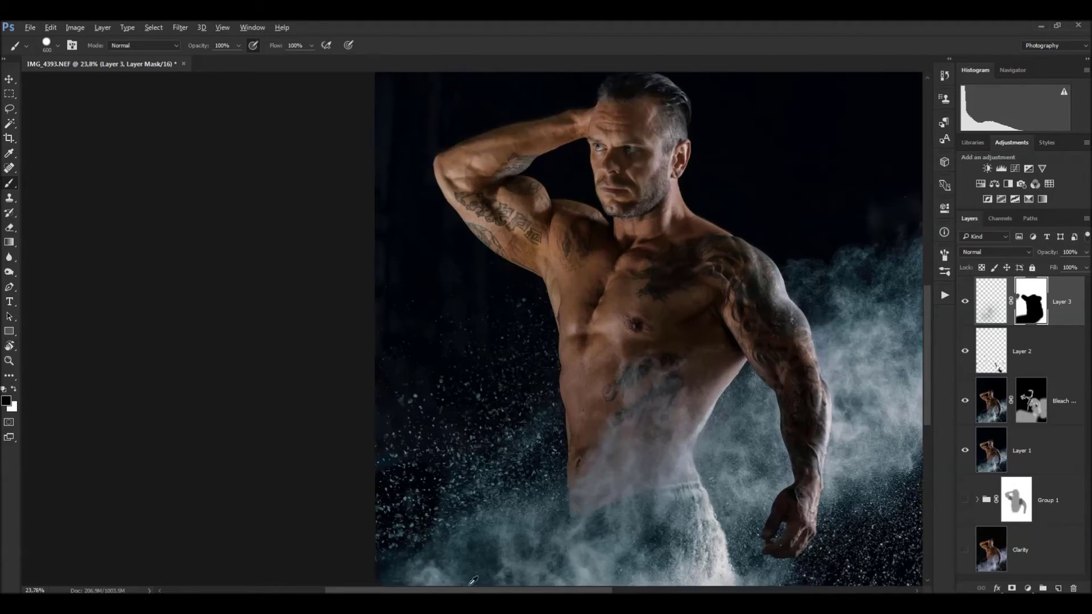
{"action": "scroll", "coordinate": [515, 427], "scroll_direction": "up", "scroll_amount": 2}
{"action": "scroll", "coordinate": [519, 478], "scroll_direction": "up", "scroll_amount": 2}
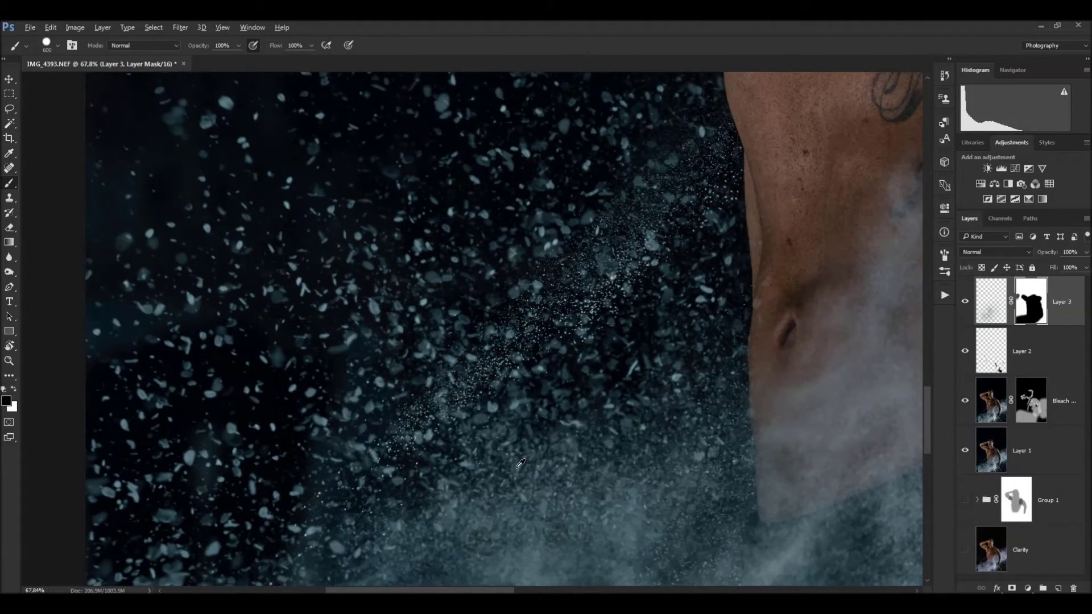
{"action": "scroll", "coordinate": [520, 463], "scroll_direction": "down", "scroll_amount": 1}
{"action": "scroll", "coordinate": [594, 361], "scroll_direction": "down", "scroll_amount": 1}
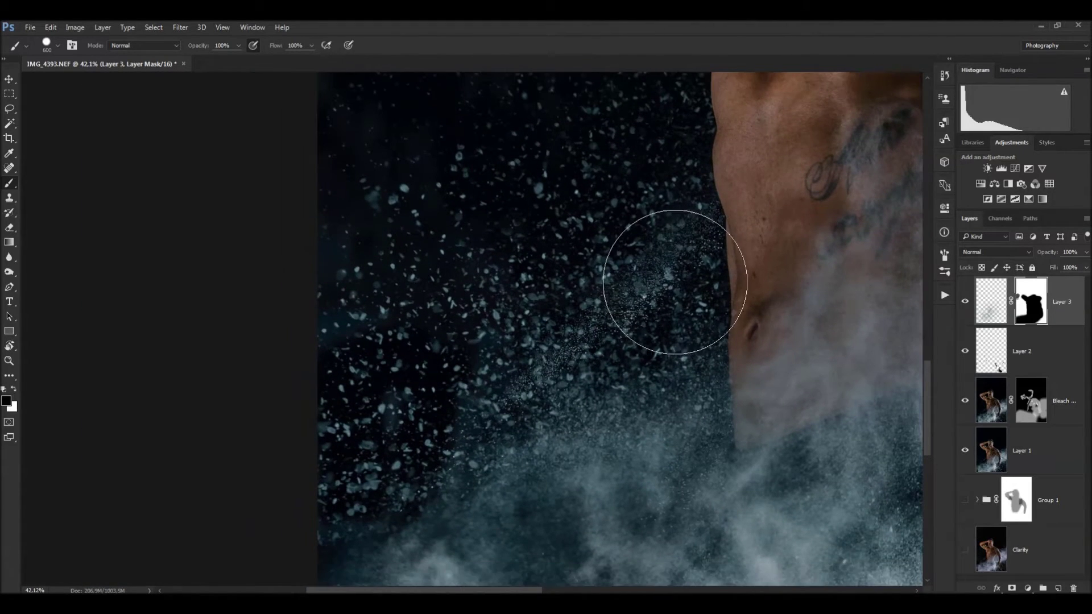
{"action": "scroll", "coordinate": [625, 325], "scroll_direction": "down", "scroll_amount": 1}
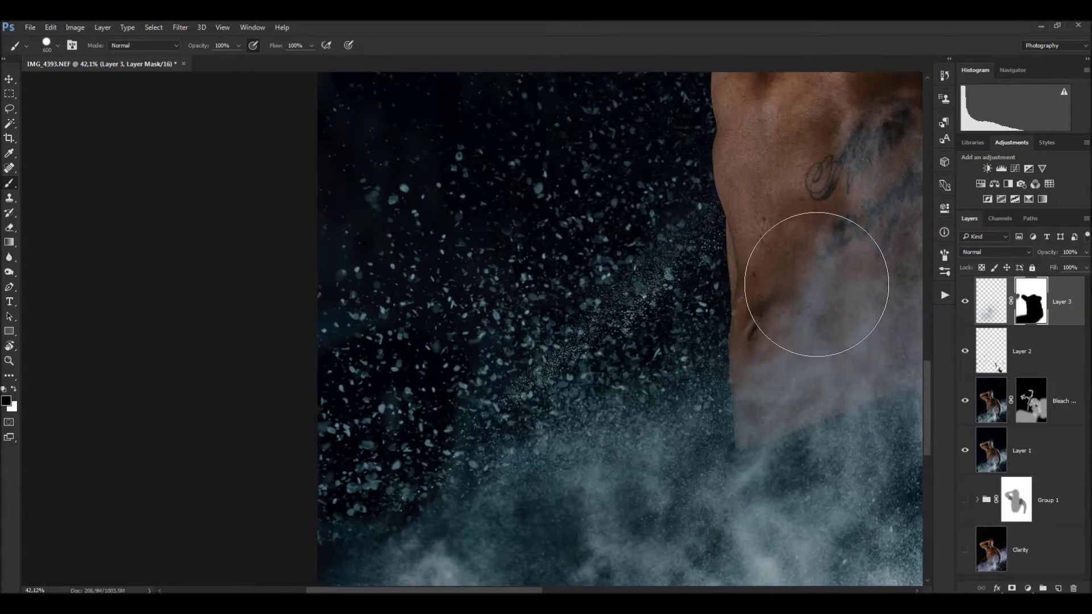
{"action": "scroll", "coordinate": [673, 320], "scroll_direction": "down", "scroll_amount": 1}
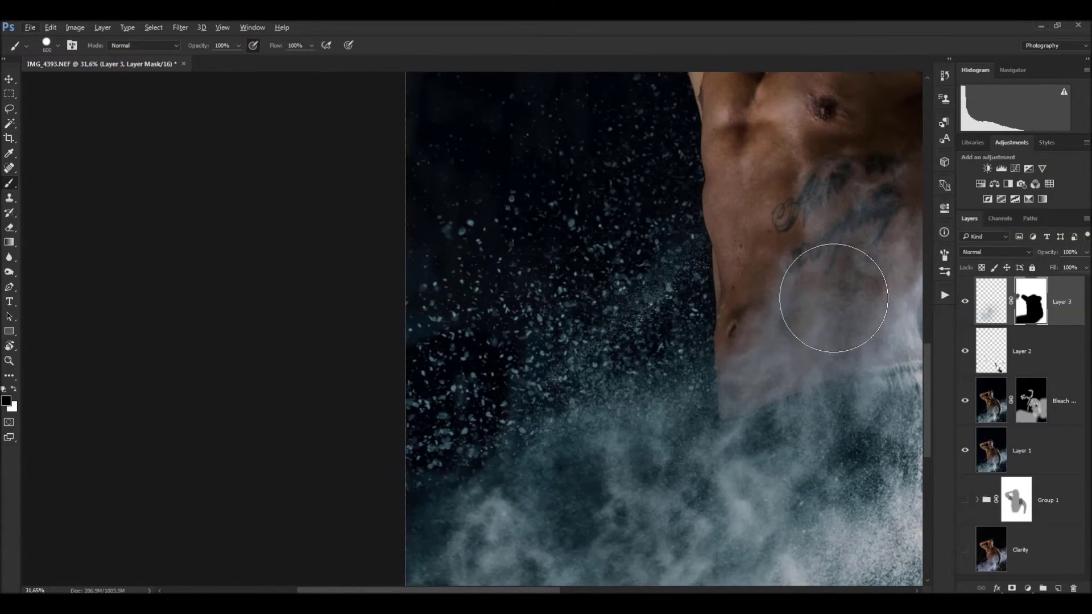
{"action": "right_click", "coordinate": [1033, 286]}
{"action": "left_click", "coordinate": [976, 309]}
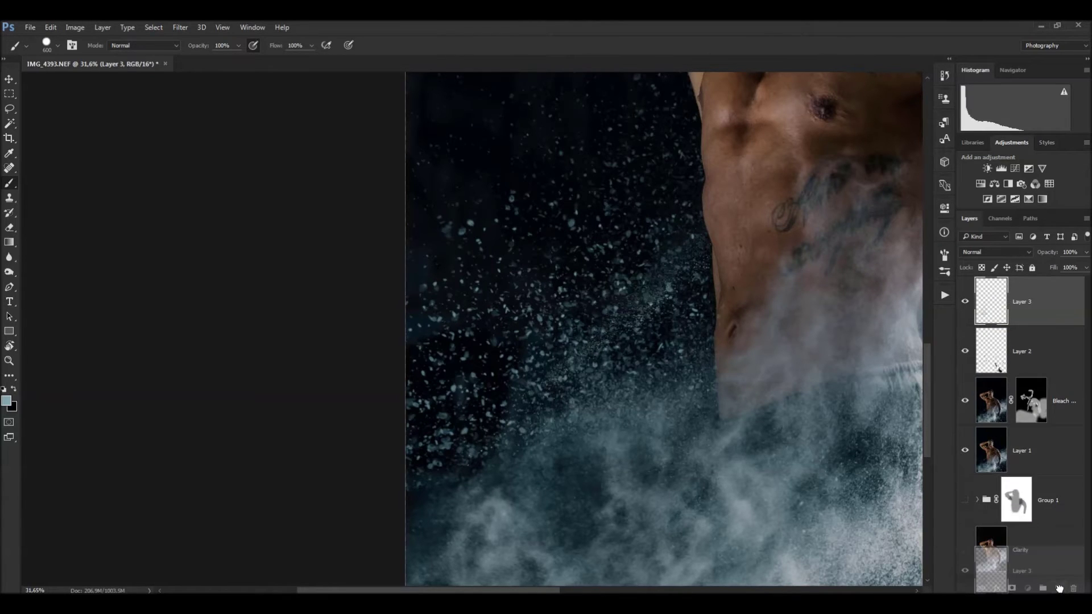
Duplicate Layer 3 and give the copy a Motion Blur of 45° and 106 pixels.
{"action": "left_click_drag", "start_coordinate": [982, 317], "coordinate": [1058, 588]}
{"action": "left_click", "coordinate": [176, 27]}
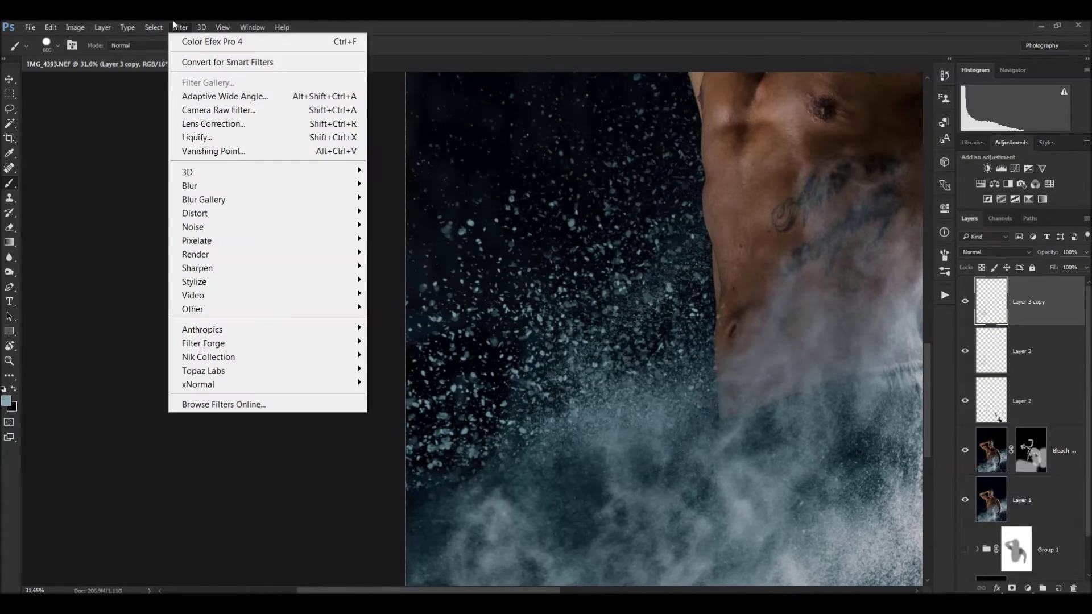
{"action": "mouse_move", "coordinate": [189, 185]}
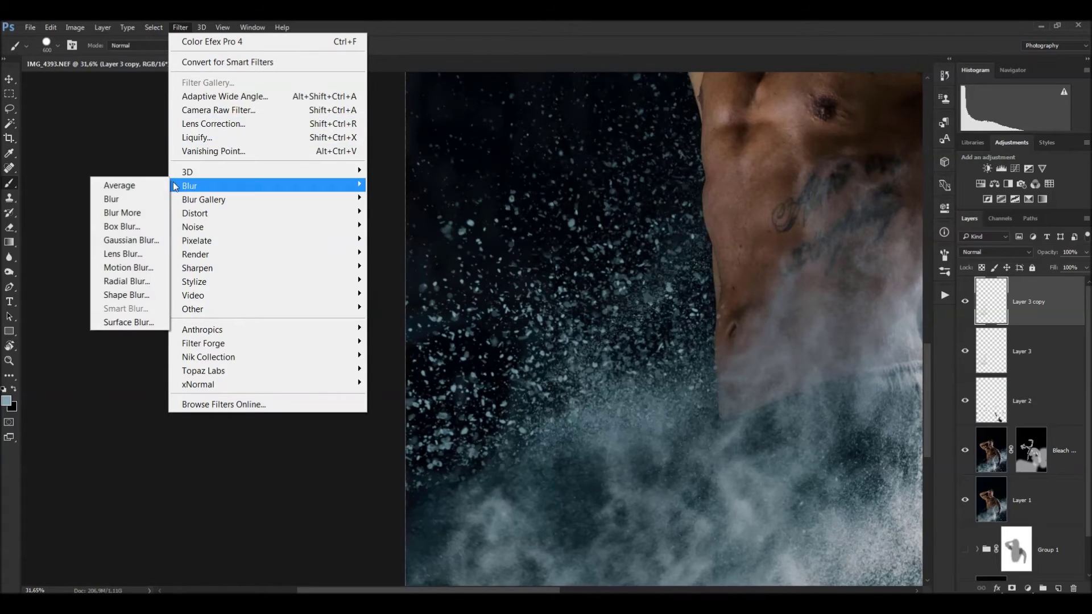
{"action": "left_click", "coordinate": [135, 268]}
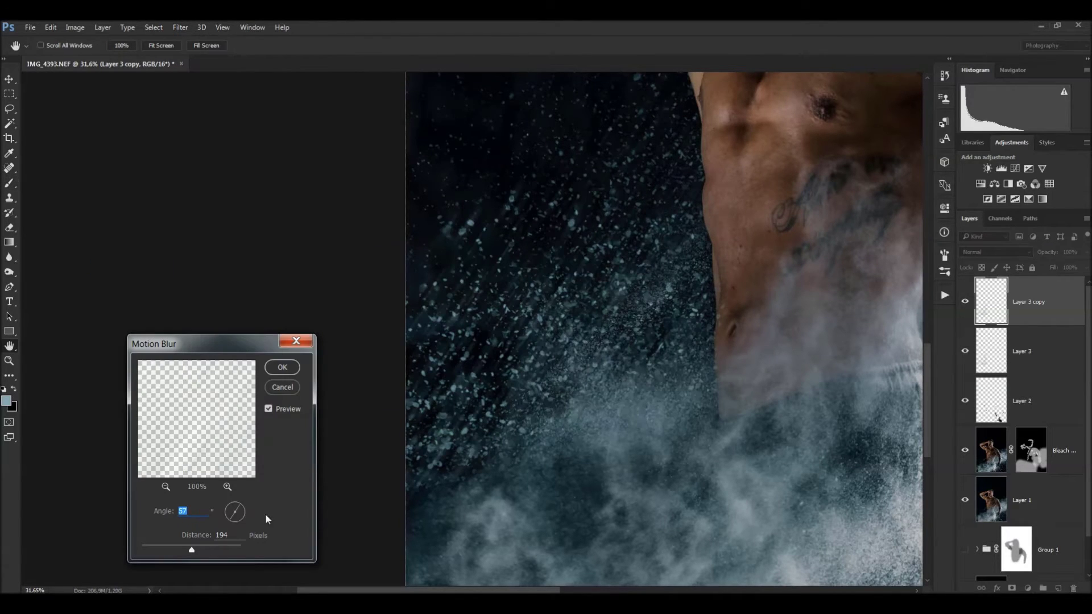
{"action": "left_click_drag", "start_coordinate": [232, 521], "coordinate": [224, 521]}
{"action": "left_click", "coordinate": [227, 520]}
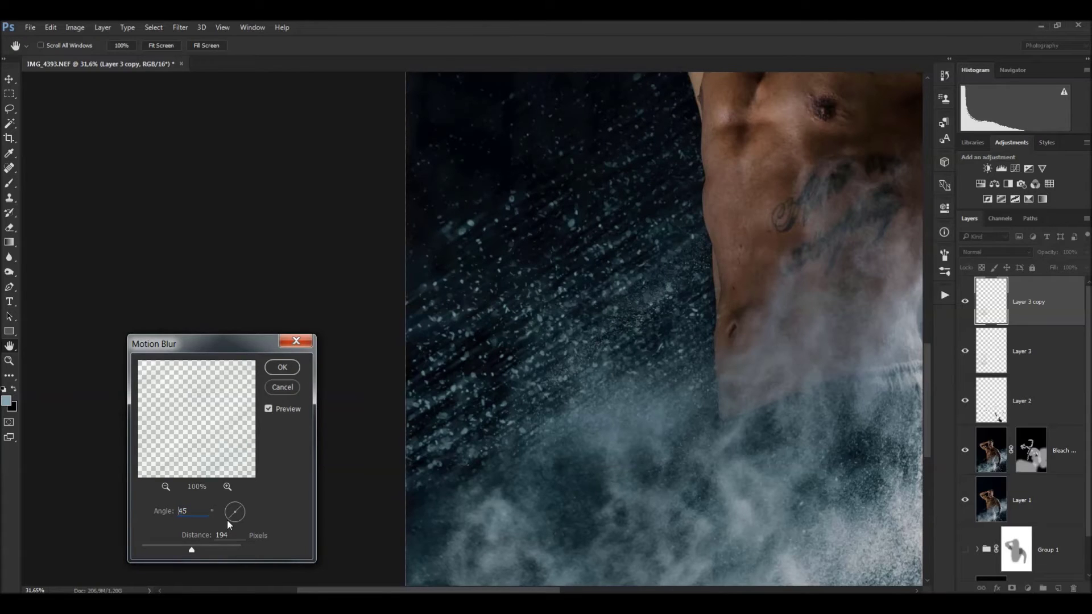
{"action": "left_click", "coordinate": [172, 547]}
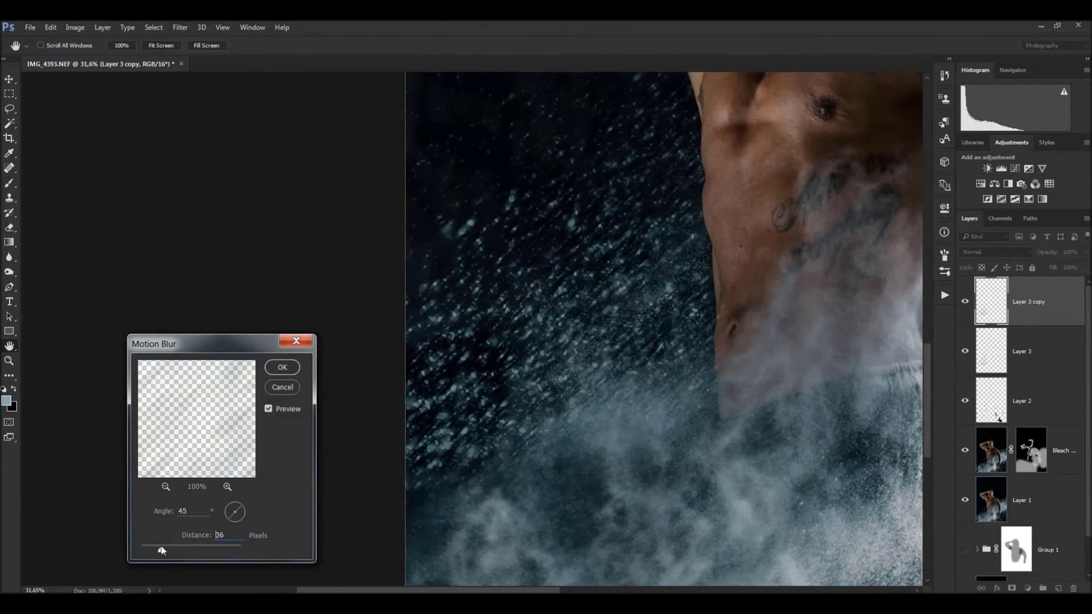
{"action": "left_click_drag", "start_coordinate": [161, 546], "coordinate": [173, 547]}
{"action": "left_click", "coordinate": [283, 368]}
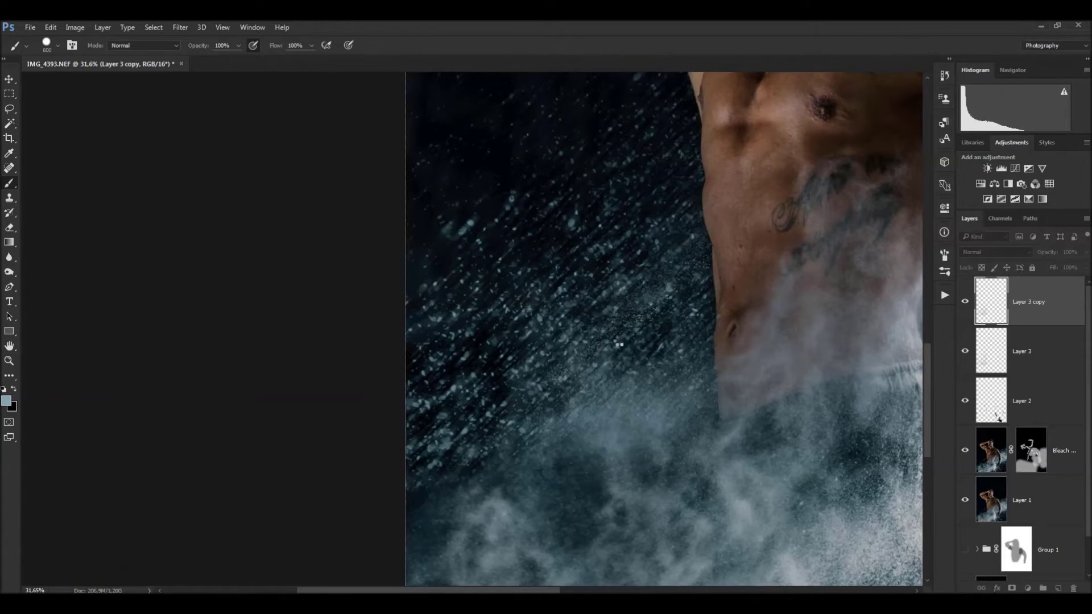
Undo a stray test stroke and toggle Layer 3 copy to compare the blurred streaks.
{"action": "mouse_move", "coordinate": [634, 343]}
{"action": "left_mouse_down"}
{"action": "mouse_move", "coordinate": [768, 404]}
{"action": "mouse_move", "coordinate": [585, 280]}
{"action": "left_mouse_up"}
{"action": "key", "text": "ctrl+z"}
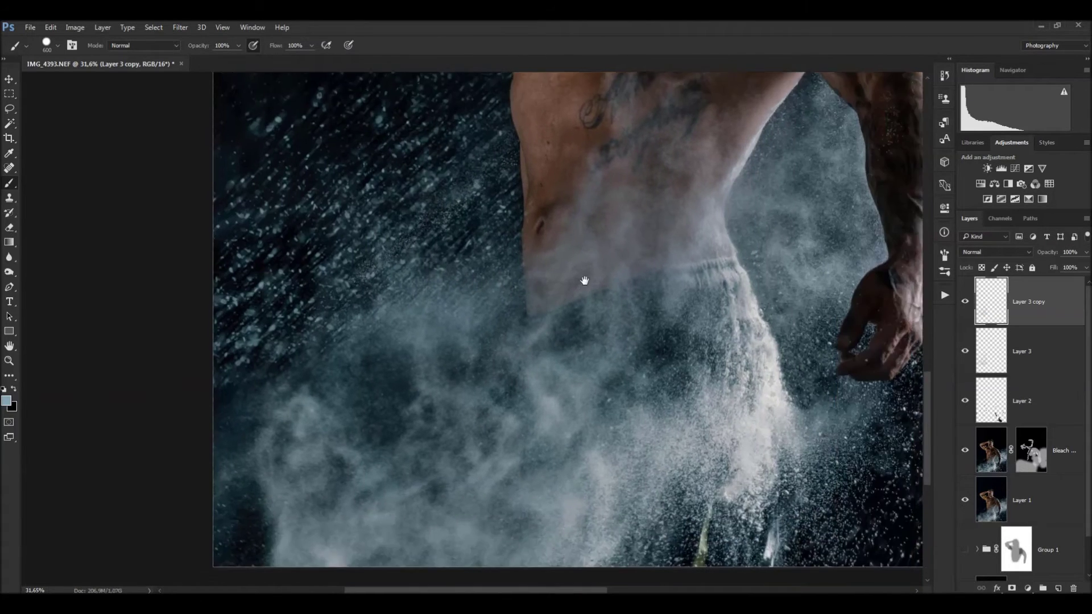
{"action": "left_click_drag", "start_coordinate": [481, 458], "coordinate": [494, 507]}
{"action": "scroll", "coordinate": [494, 507], "scroll_direction": "down", "scroll_amount": 2}
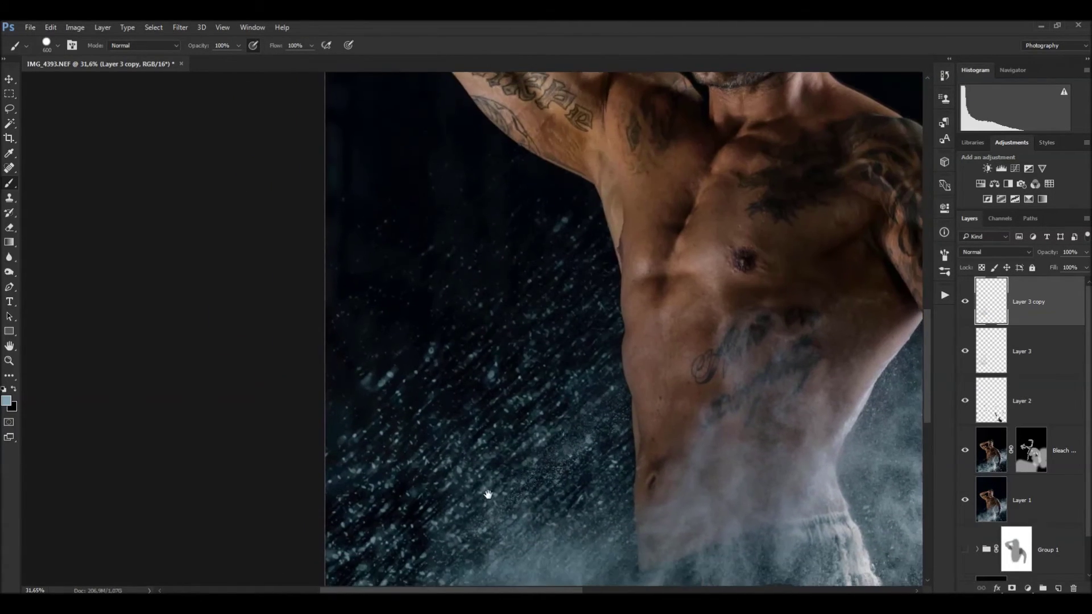
{"action": "scroll", "coordinate": [486, 489], "scroll_direction": "down", "scroll_amount": 3}
{"action": "scroll", "coordinate": [512, 478], "scroll_direction": "down", "scroll_amount": 2}
{"action": "scroll", "coordinate": [538, 421], "scroll_direction": "up", "scroll_amount": 1}
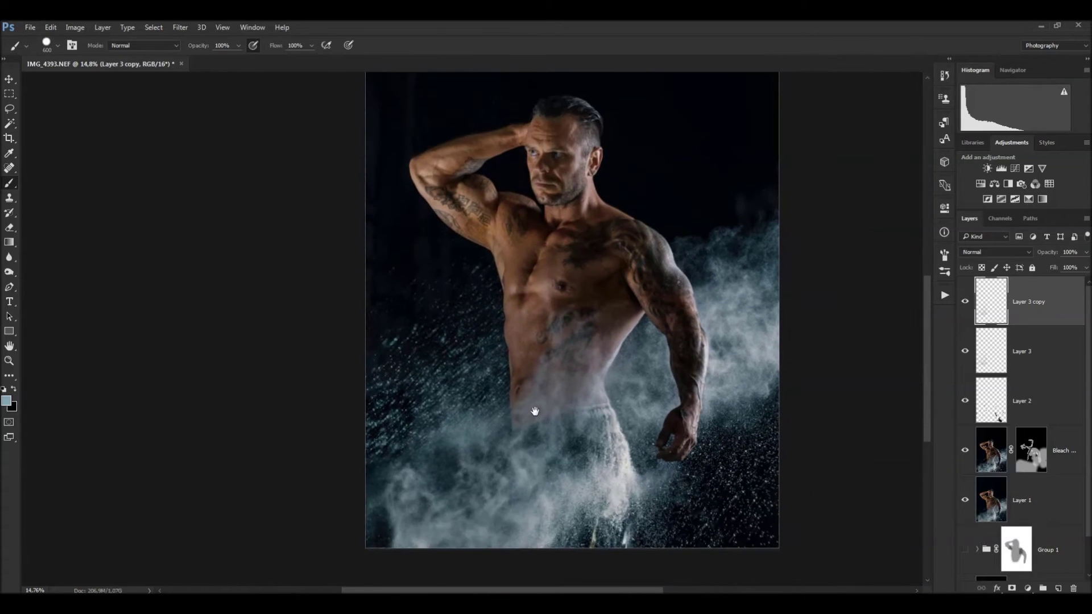
{"action": "scroll", "coordinate": [534, 412], "scroll_direction": "up", "scroll_amount": 3}
{"action": "scroll", "coordinate": [467, 330], "scroll_direction": "up", "scroll_amount": 3}
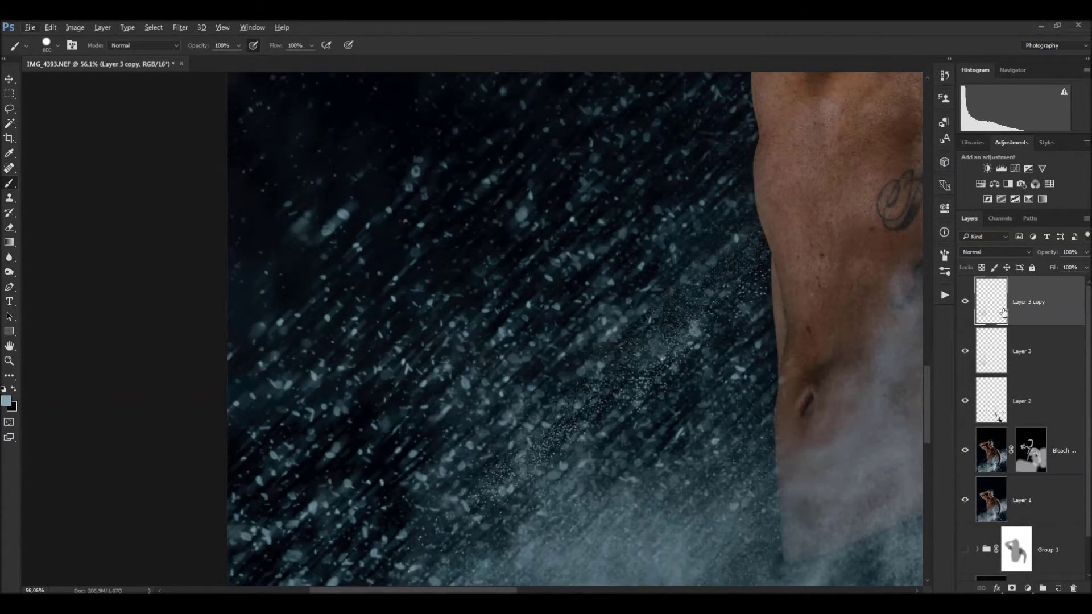
{"action": "left_click", "coordinate": [969, 304]}
Lower Layer 3 copy's opacity to 47% and review the whole photo.
{"action": "left_click", "coordinate": [1086, 253]}
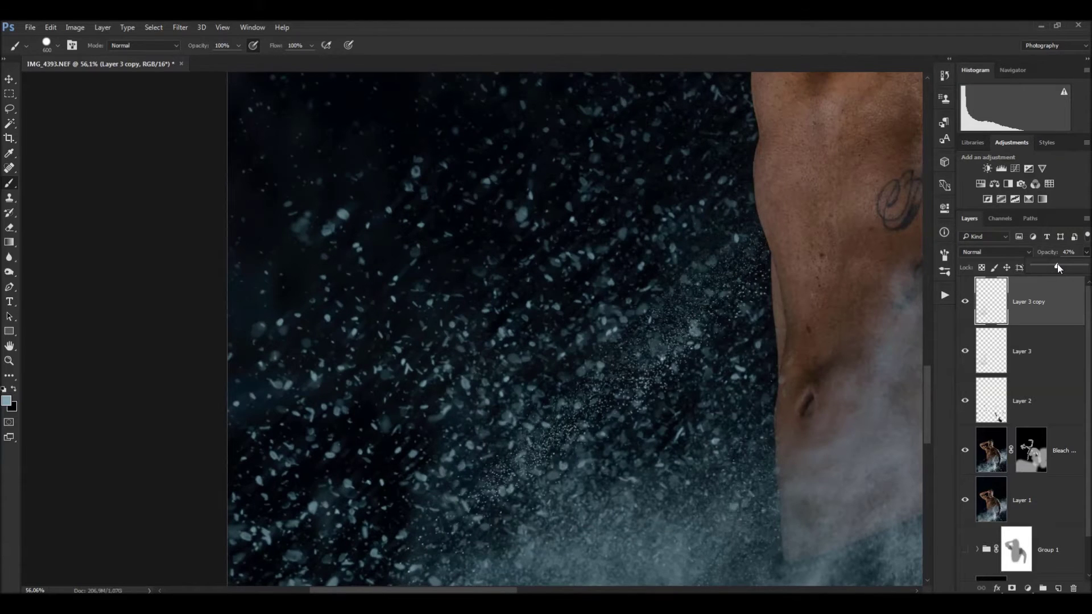
{"action": "left_click_drag", "start_coordinate": [705, 348], "coordinate": [560, 315]}
{"action": "key", "text": "ctrl+0"}
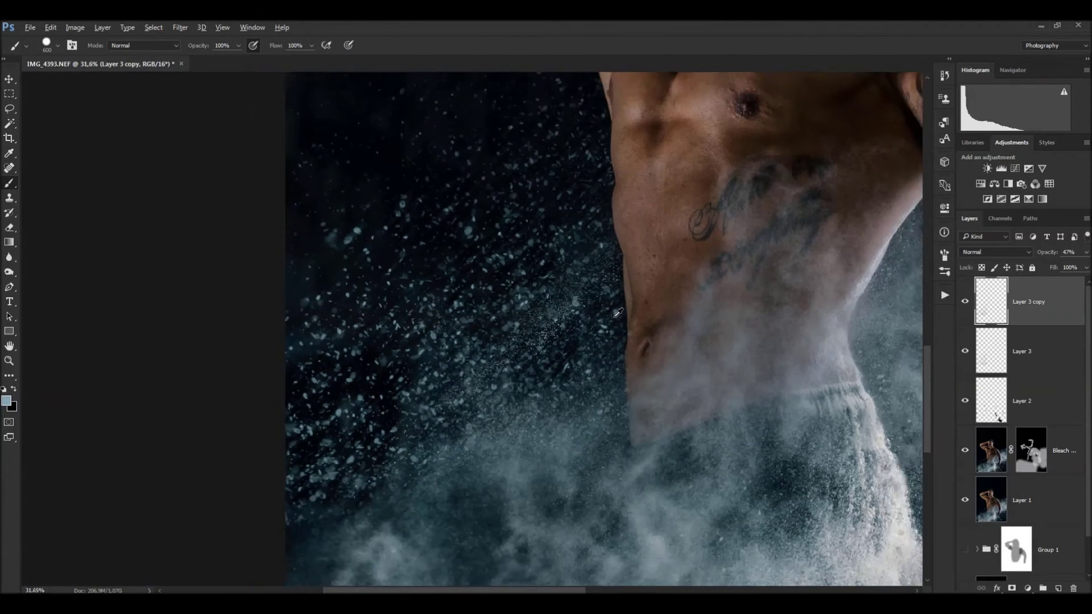
{"action": "scroll", "coordinate": [254, 397], "scroll_direction": "up", "scroll_amount": 2}
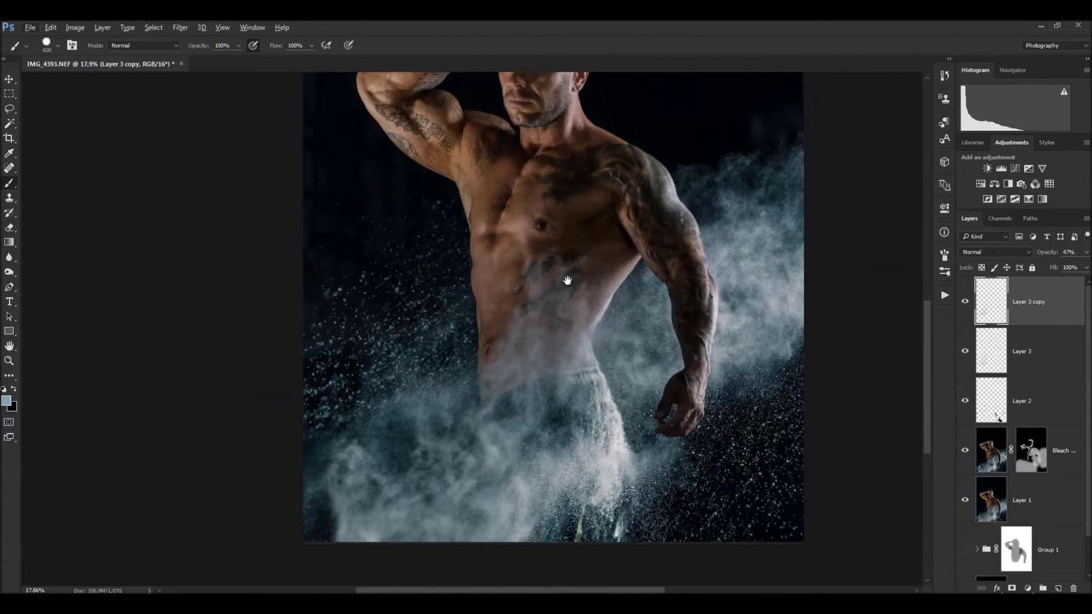
{"action": "left_click_drag", "start_coordinate": [597, 410], "coordinate": [599, 363]}
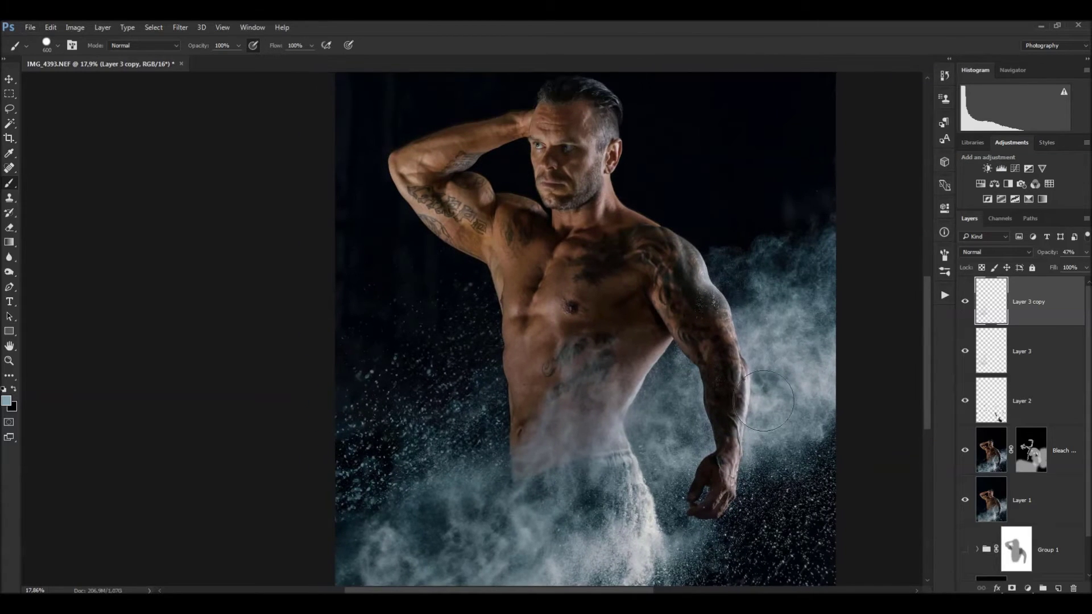
{"action": "scroll", "coordinate": [962, 435], "scroll_direction": "down", "scroll_amount": 1}
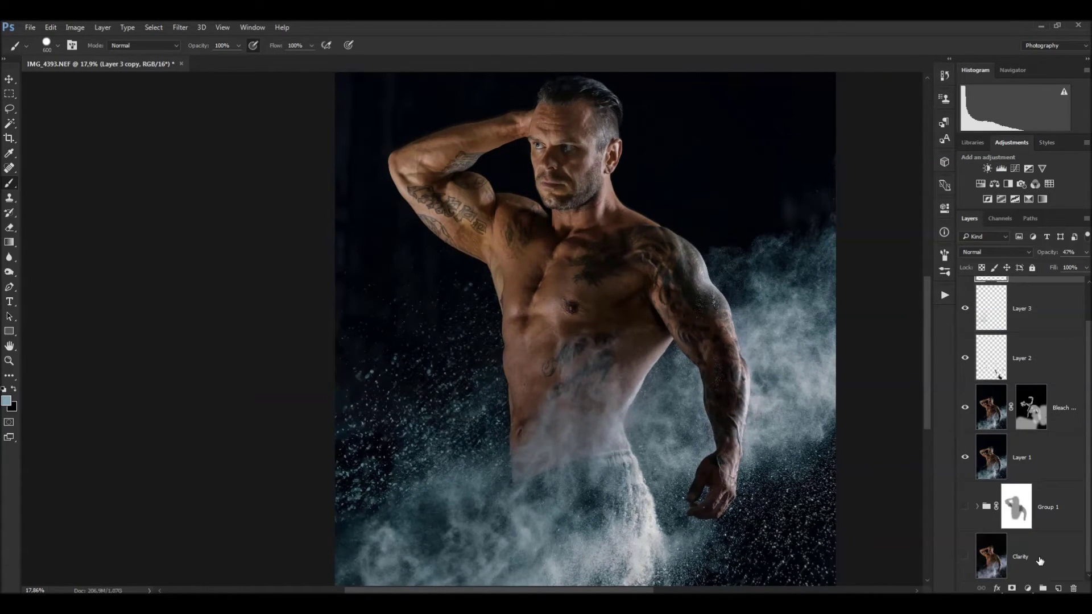
Group all layers down to Clarity into Group 2 and stamp a merged Layer 4 above it.
{"action": "left_click", "coordinate": [1040, 561], "text": "shift"}
{"action": "key", "text": "ctrl+g"}
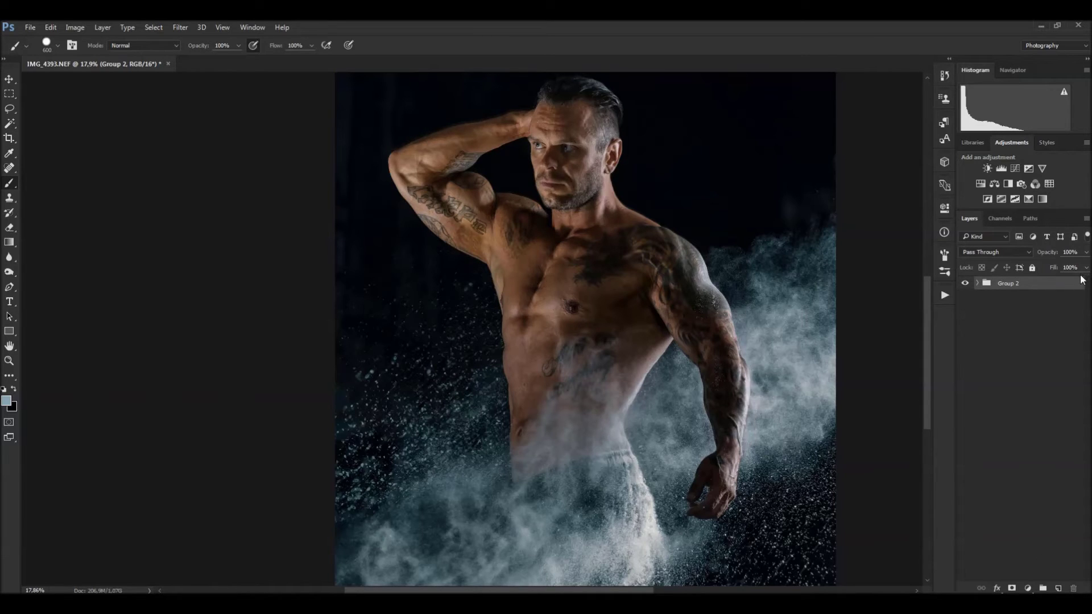
{"action": "key", "text": "ctrl+shift+alt+e"}
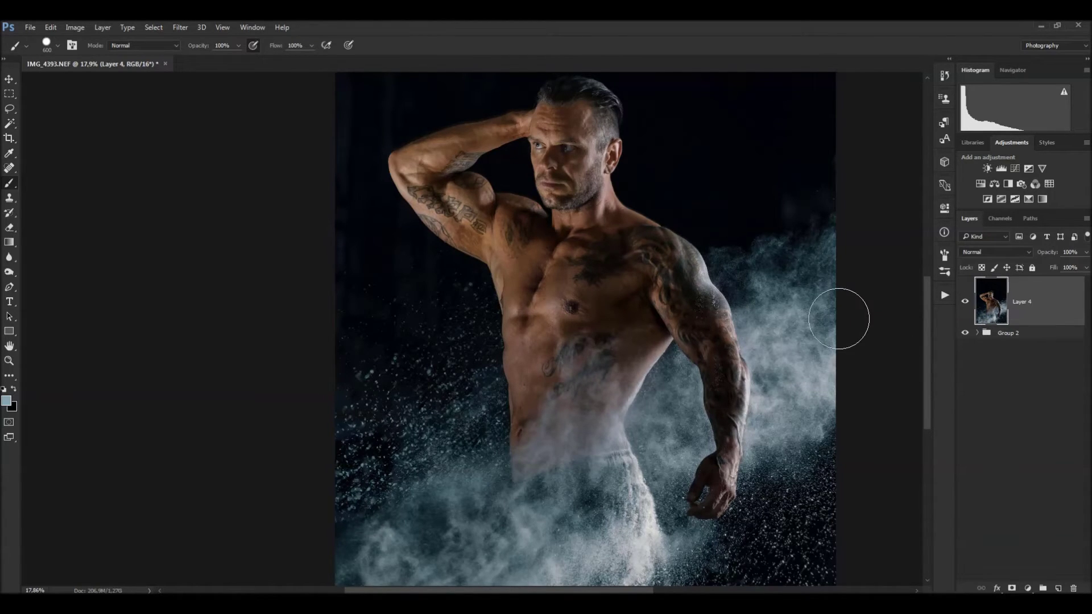
Scroll through the layer stack and show the list of recorded actions.
{"action": "scroll", "coordinate": [835, 319], "scroll_direction": "down", "scroll_amount": 2}
{"action": "scroll", "coordinate": [834, 315], "scroll_direction": "down", "scroll_amount": 2}
{"action": "scroll", "coordinate": [839, 307], "scroll_direction": "up", "scroll_amount": 3}
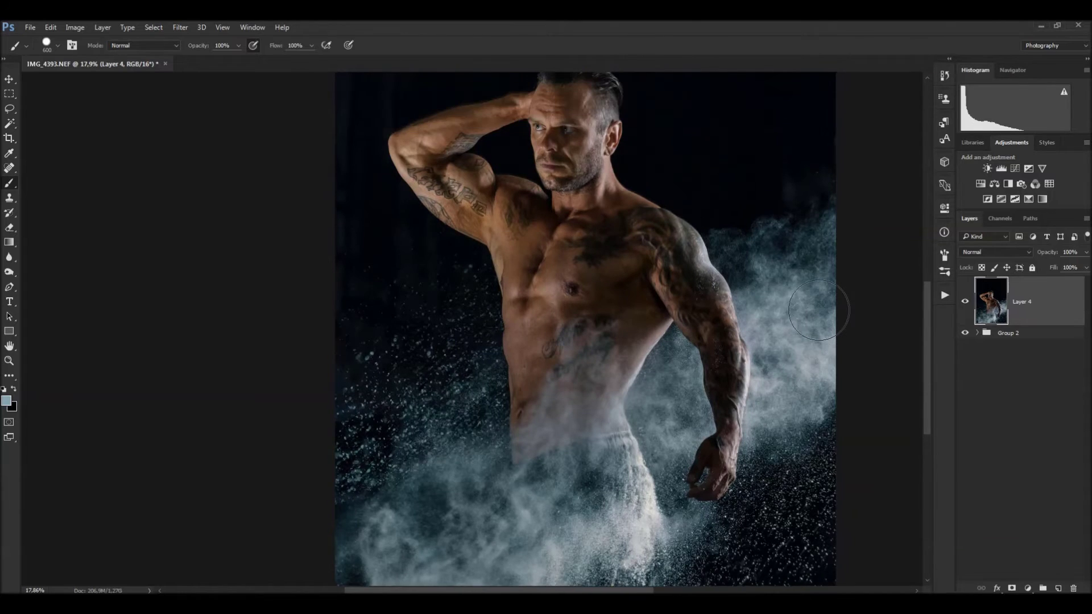
{"action": "scroll", "coordinate": [819, 307], "scroll_direction": "up", "scroll_amount": 3}
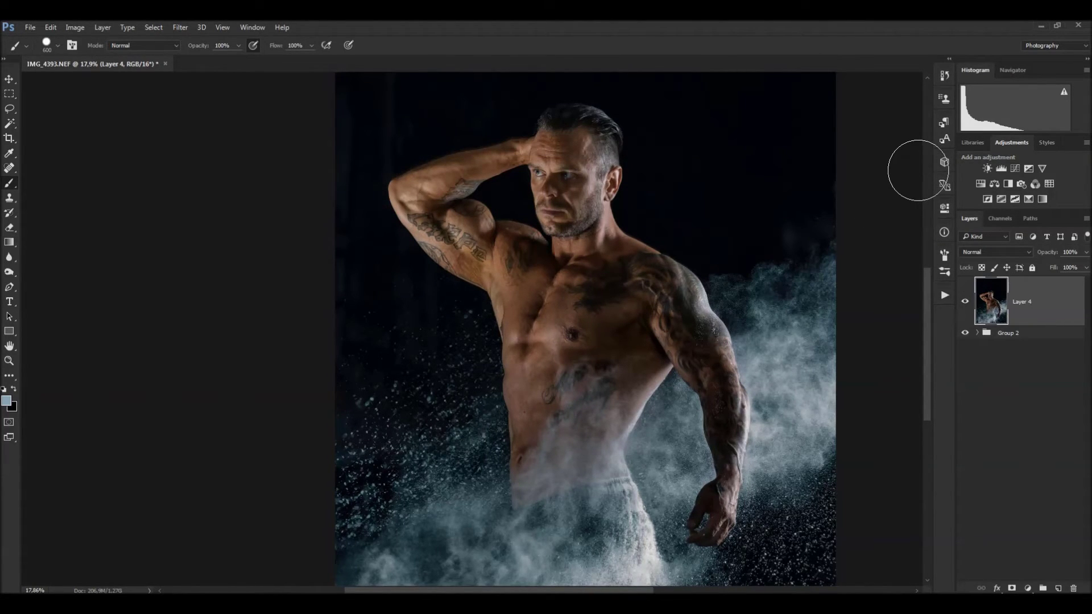
{"action": "left_click", "coordinate": [945, 296]}
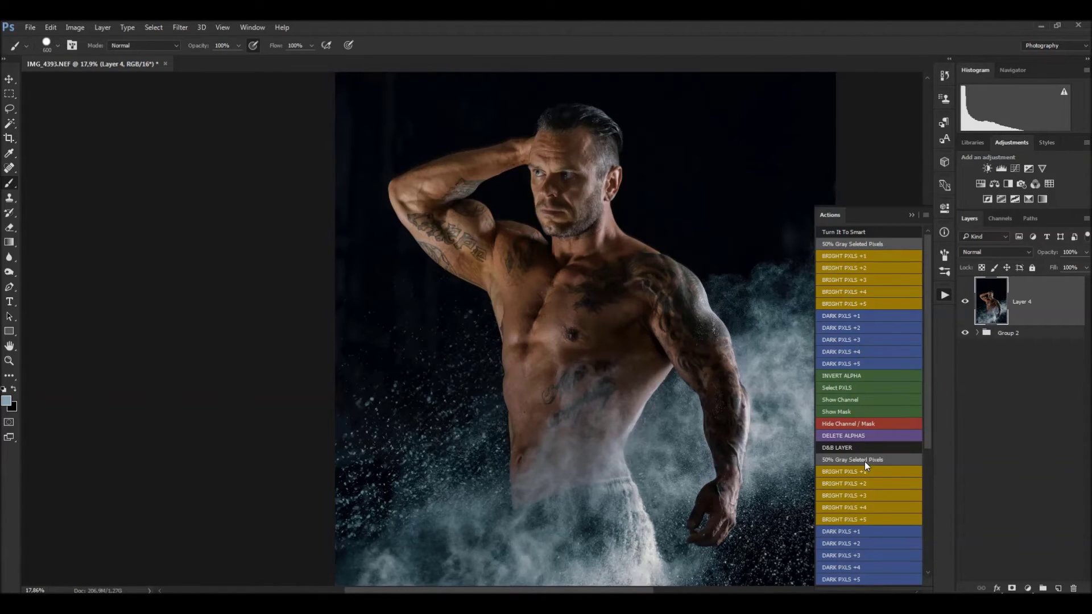
Run the D&B LAYER action twice and rename the two gray layers Shadows and Highlights.
{"action": "left_click", "coordinate": [866, 445]}
{"action": "left_click", "coordinate": [852, 447]}
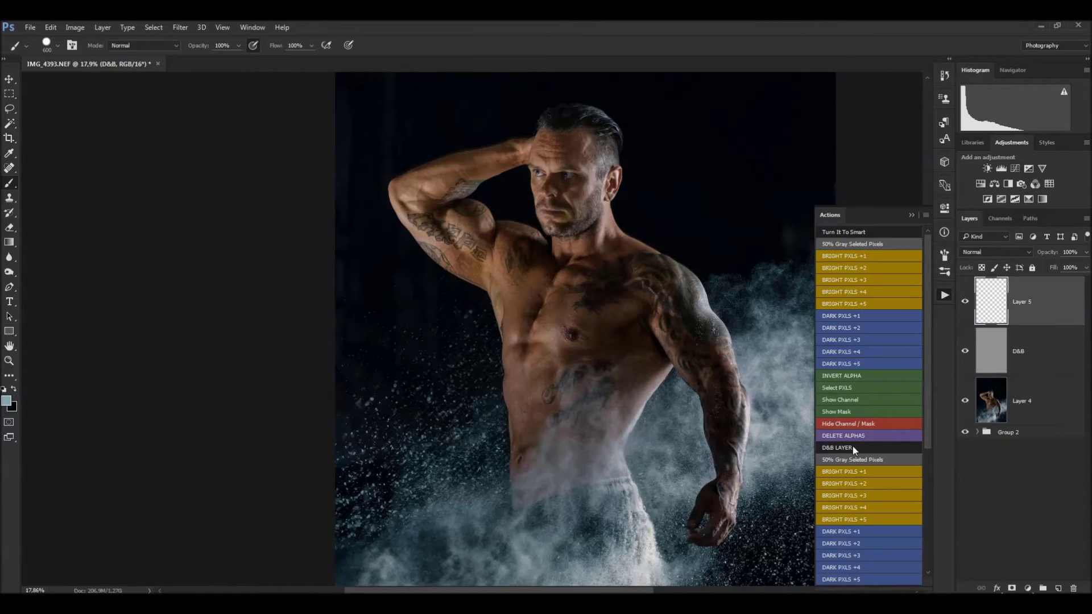
{"action": "left_click", "coordinate": [944, 295]}
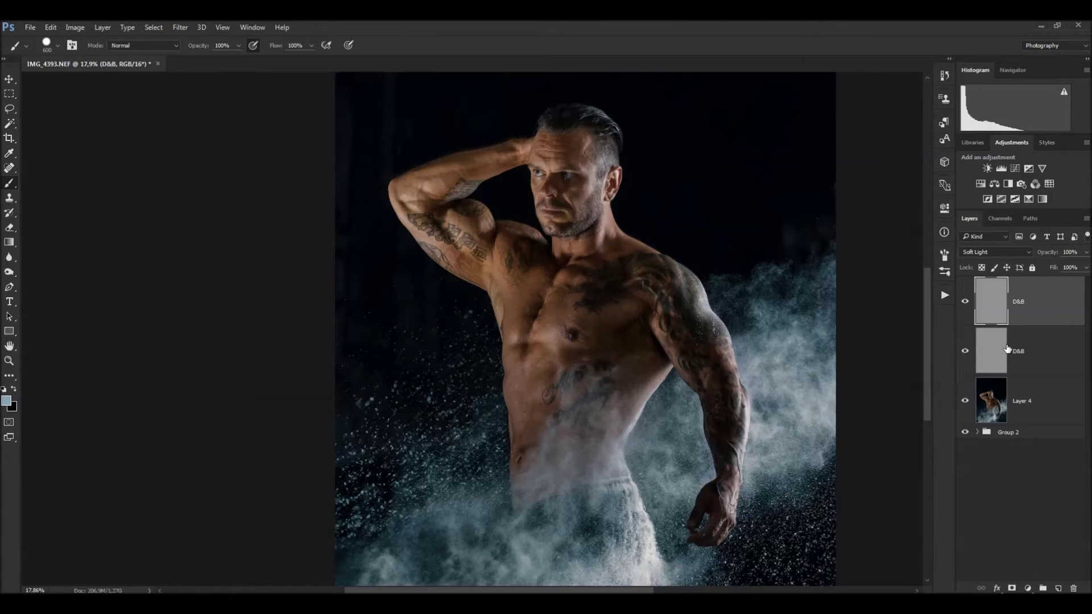
{"action": "double_click", "coordinate": [1018, 351]}
{"action": "type", "text": "Shadows"}
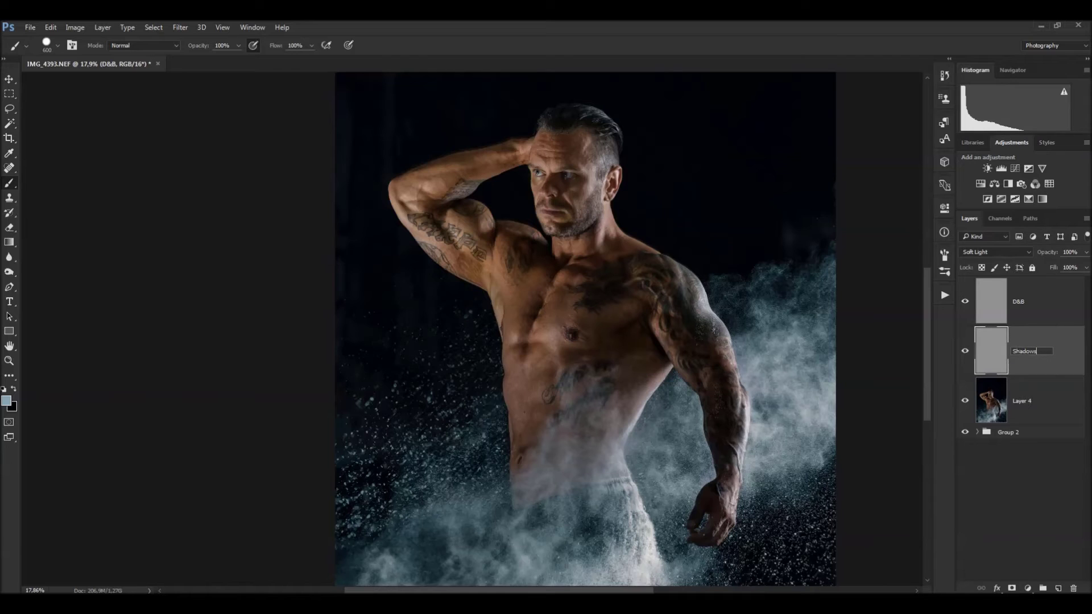
{"action": "key", "text": "Return"}
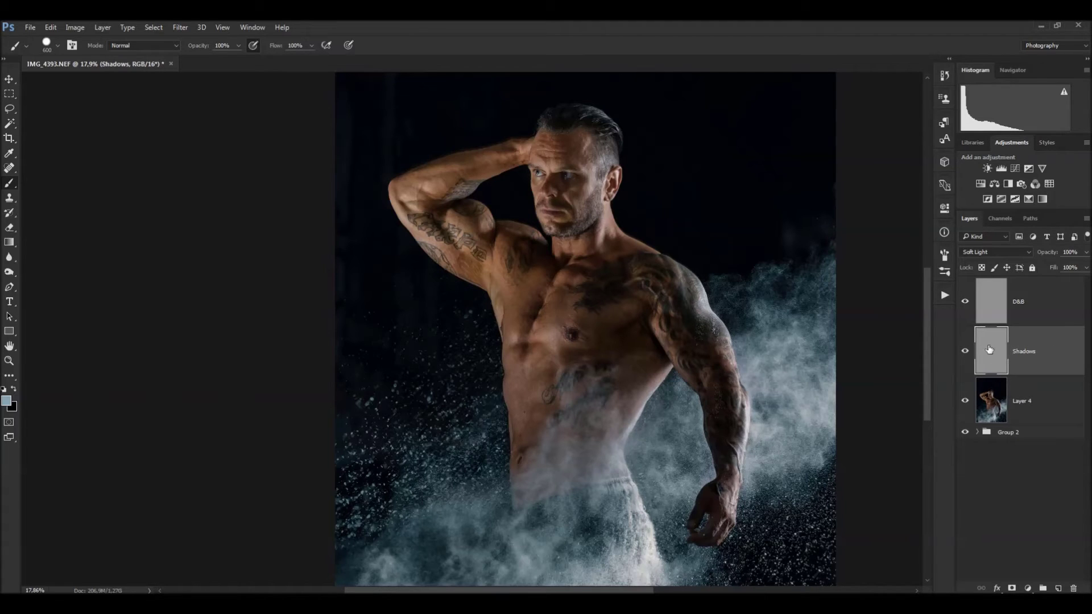
{"action": "double_click", "coordinate": [1017, 302]}
{"action": "type", "text": "Highlight"}
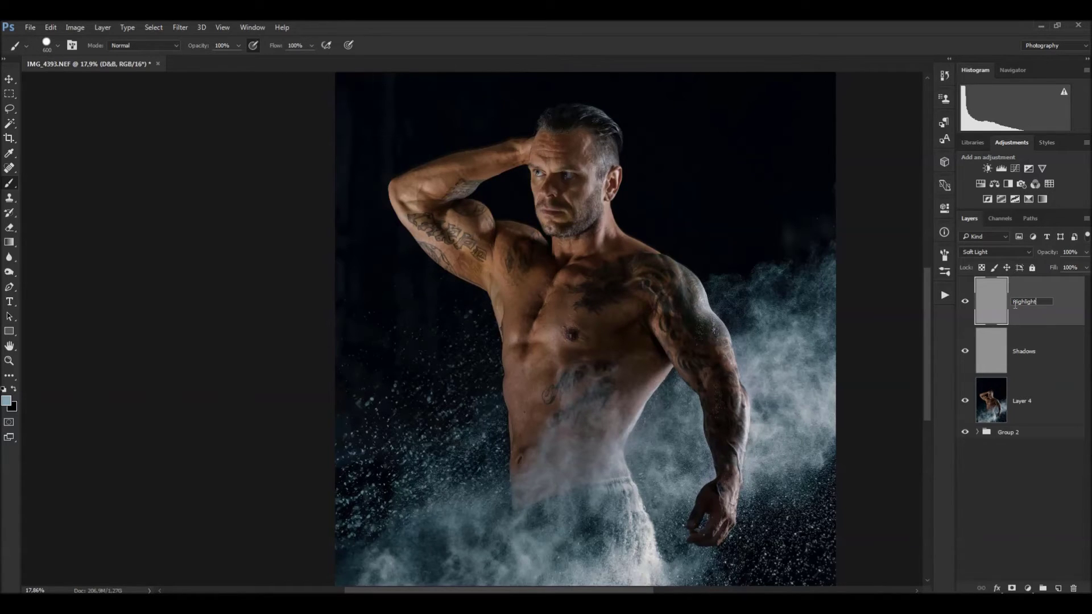
{"action": "type", "text": "s"}
{"action": "key", "text": "Return"}
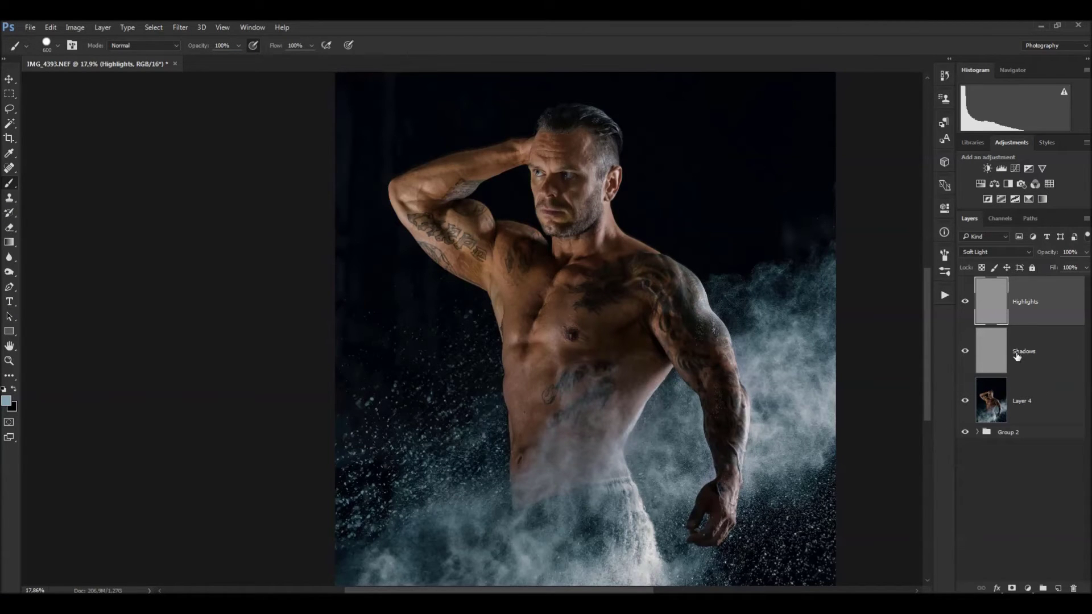
Reset the colours to black and white and size the brush to about 443 px.
{"action": "left_click", "coordinate": [5, 389]}
{"action": "left_click_drag", "start_coordinate": [534, 283], "coordinate": [516, 348]}
{"action": "left_click_drag", "start_coordinate": [576, 452], "coordinate": [532, 25]}
{"action": "mouse_move", "coordinate": [574, 289]}
{"action": "left_mouse_down"}
{"action": "mouse_move", "coordinate": [617, 272]}
{"action": "mouse_move", "coordinate": [609, 248]}
{"action": "left_mouse_up"}
{"action": "scroll", "coordinate": [609, 360], "scroll_direction": "up", "scroll_amount": 2}
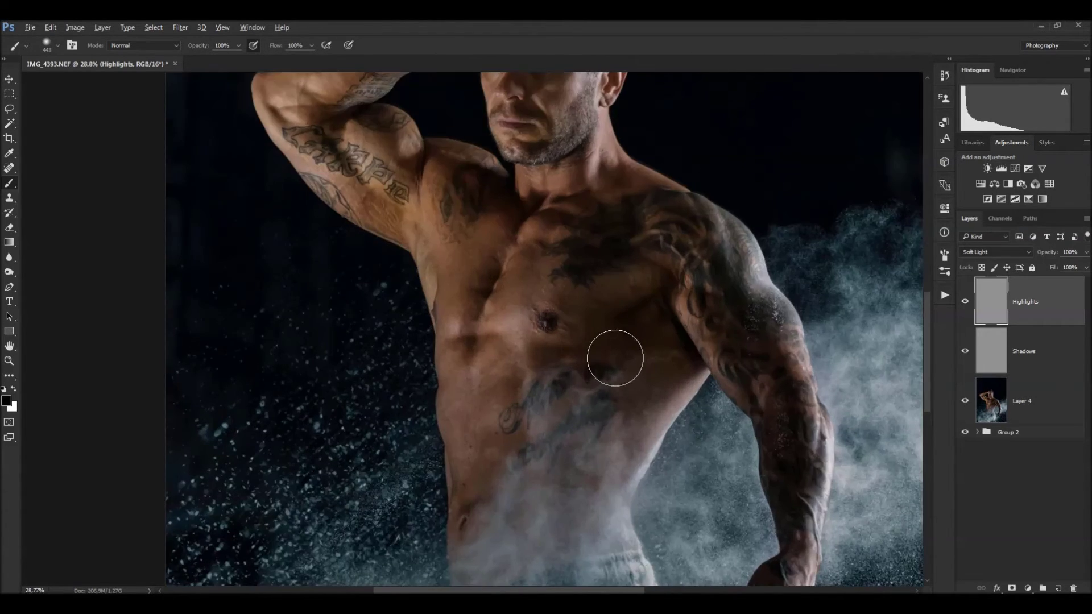
{"action": "scroll", "coordinate": [609, 361], "scroll_direction": "up", "scroll_amount": 2}
{"action": "scroll", "coordinate": [609, 361], "scroll_direction": "up", "scroll_amount": 2}
{"action": "left_click_drag", "start_coordinate": [592, 291], "coordinate": [682, 367]}
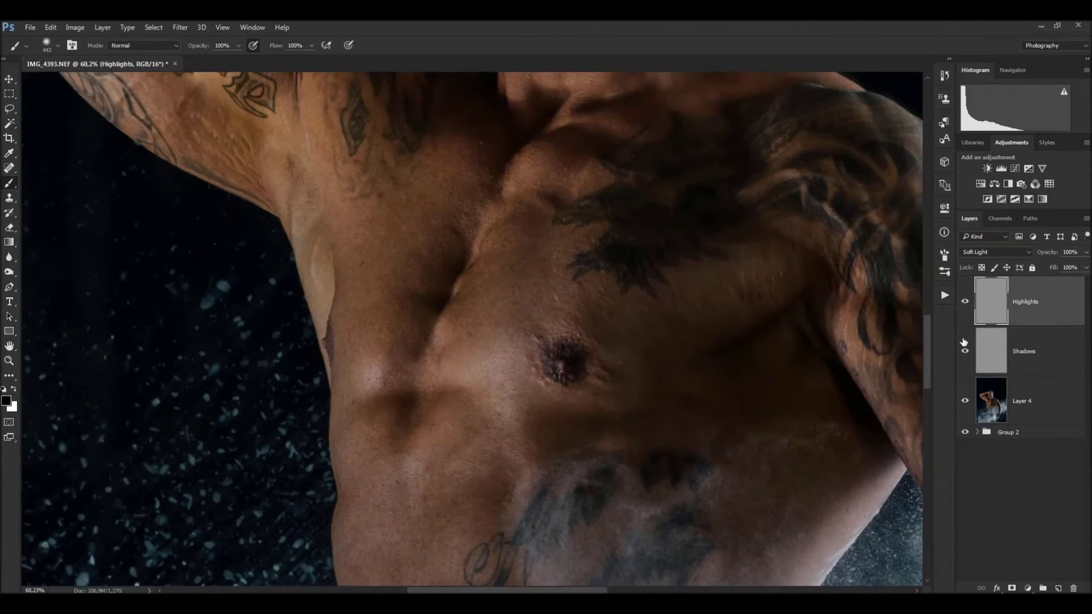
Target the Shadows layer with a 151 px brush at 20% opacity.
{"action": "left_click", "coordinate": [1022, 353]}
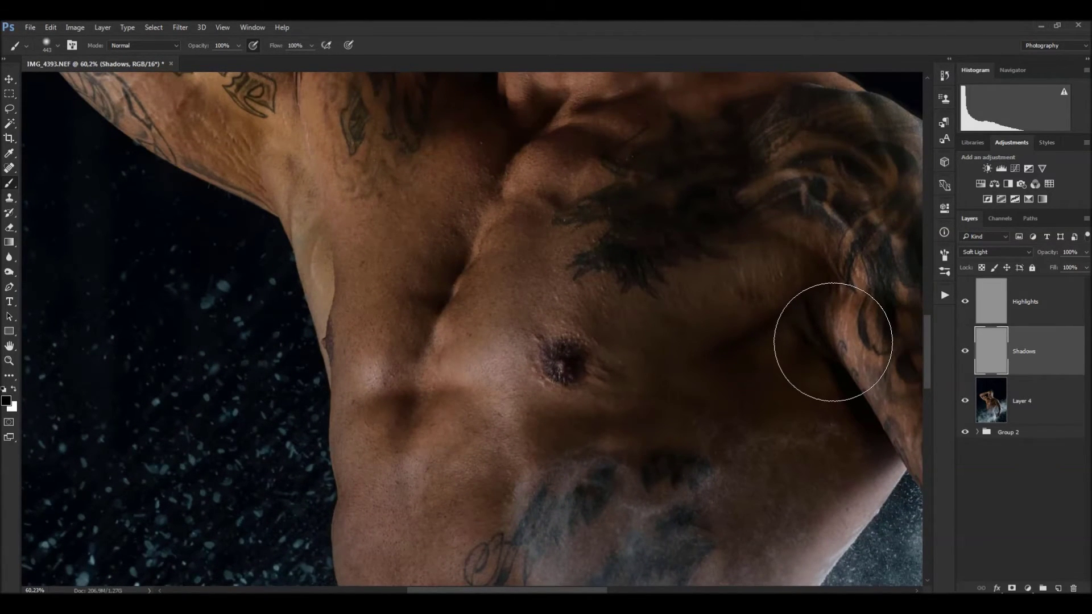
{"action": "left_click_drag", "start_coordinate": [482, 195], "coordinate": [425, 201]}
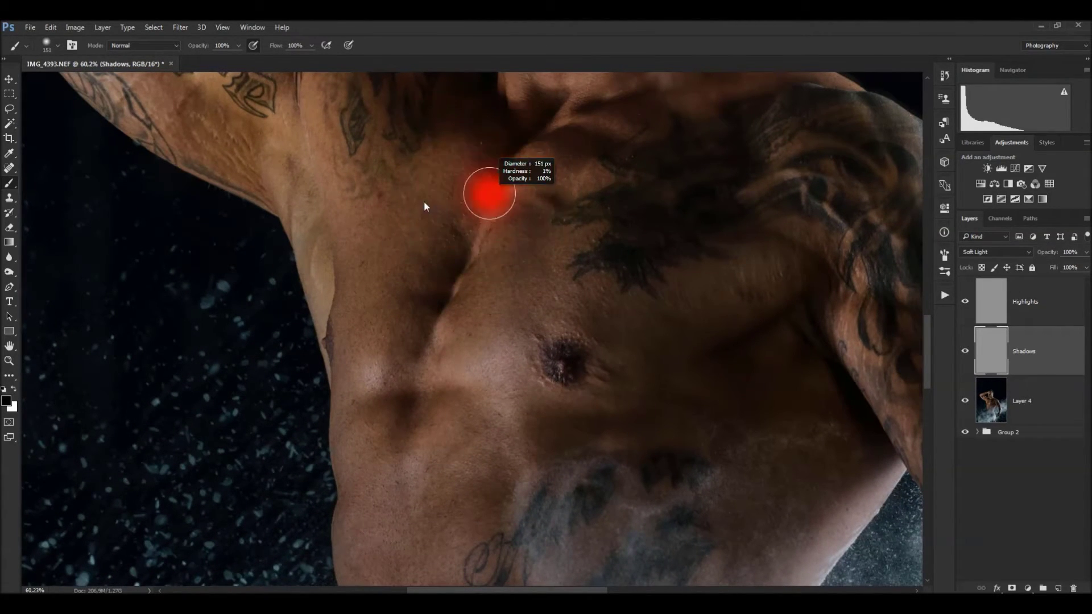
{"action": "left_click", "coordinate": [230, 45]}
{"action": "type", "text": "20"}
{"action": "key", "text": "Return"}
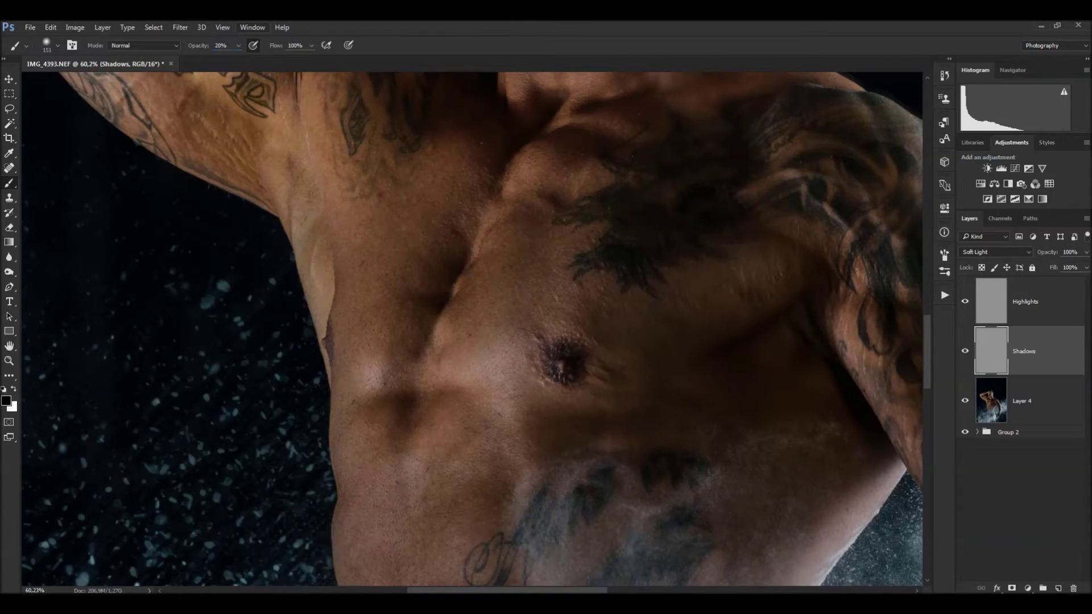
Burn the chest crease, shoulder tattoo and forearm skin with black on the Shadows layer.
{"action": "mouse_move", "coordinate": [419, 370]}
{"action": "left_mouse_down"}
{"action": "mouse_move", "coordinate": [393, 391]}
{"action": "mouse_move", "coordinate": [429, 353]}
{"action": "left_mouse_up"}
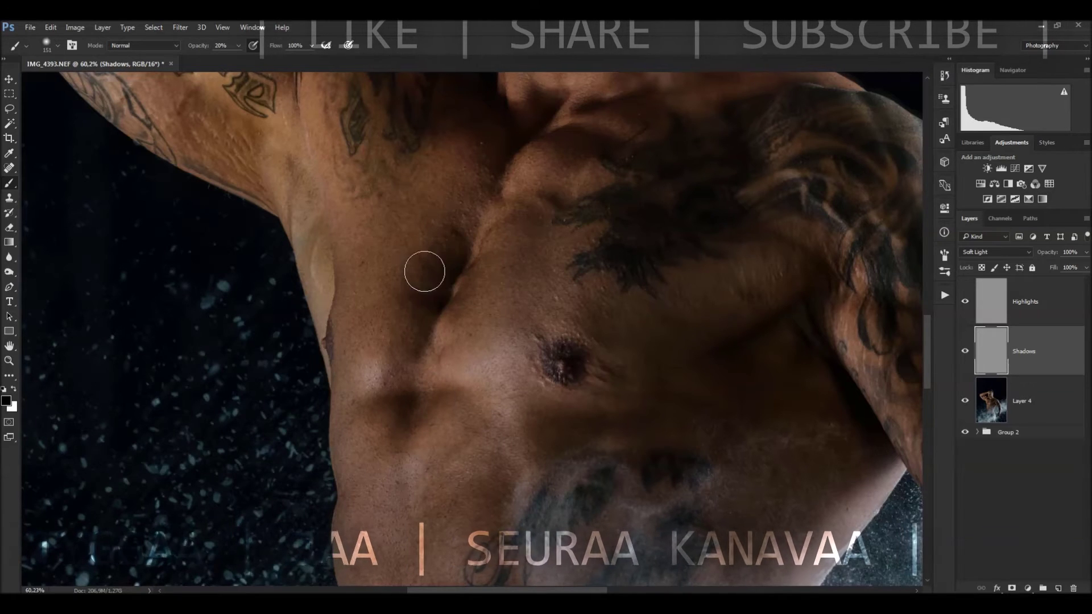
{"action": "left_click_drag", "start_coordinate": [481, 182], "coordinate": [449, 364]}
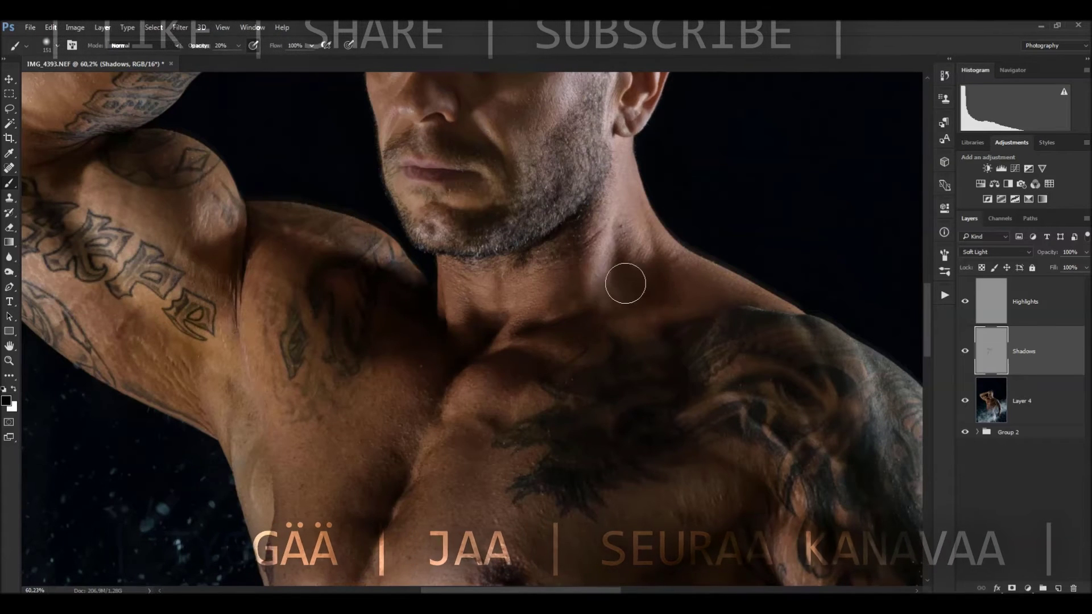
{"action": "left_click_drag", "start_coordinate": [675, 346], "coordinate": [656, 324]}
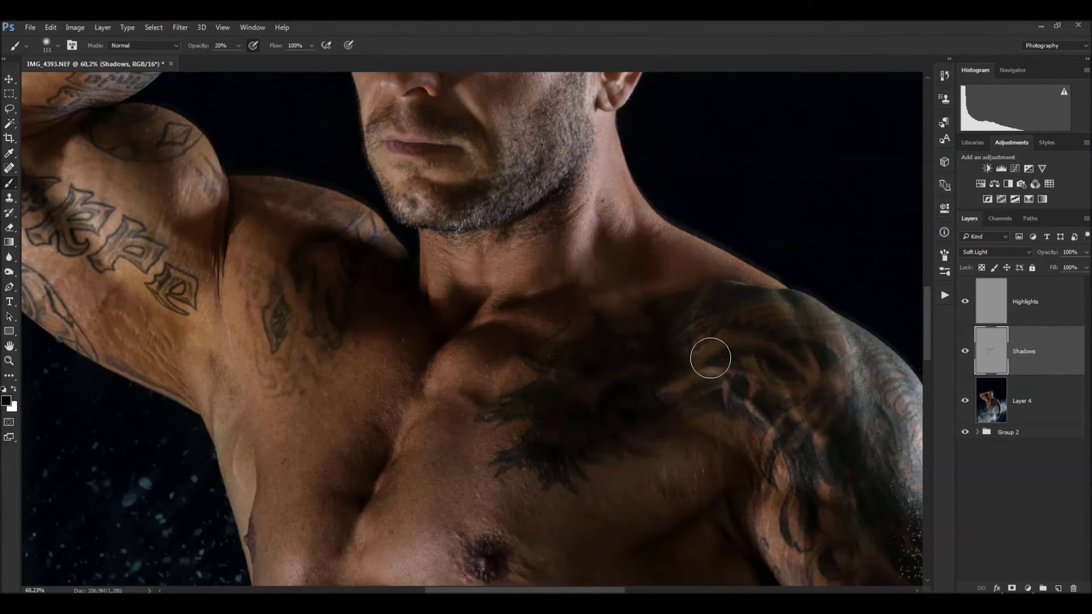
{"action": "left_click_drag", "start_coordinate": [836, 426], "coordinate": [663, 273]}
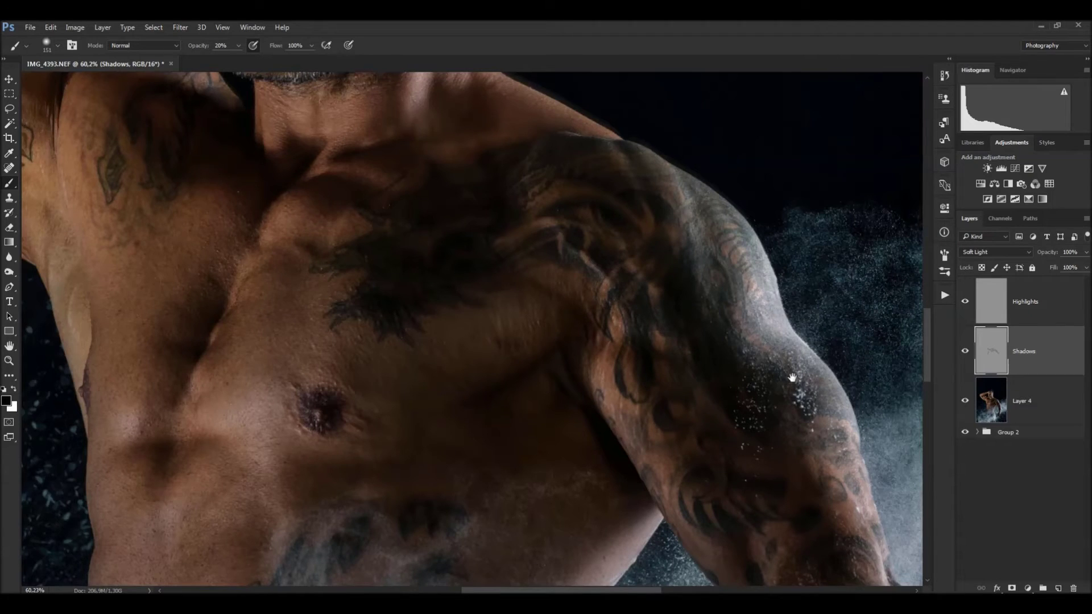
{"action": "left_click_drag", "start_coordinate": [793, 378], "coordinate": [707, 309]}
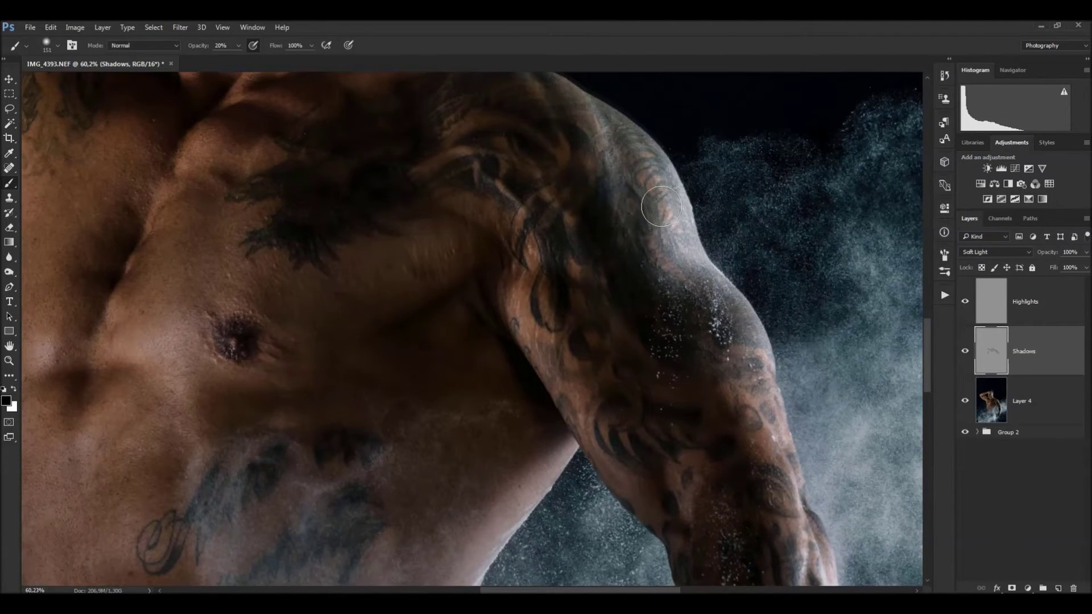
{"action": "left_click_drag", "start_coordinate": [661, 206], "coordinate": [654, 229]}
{"action": "left_click_drag", "start_coordinate": [742, 414], "coordinate": [677, 266]}
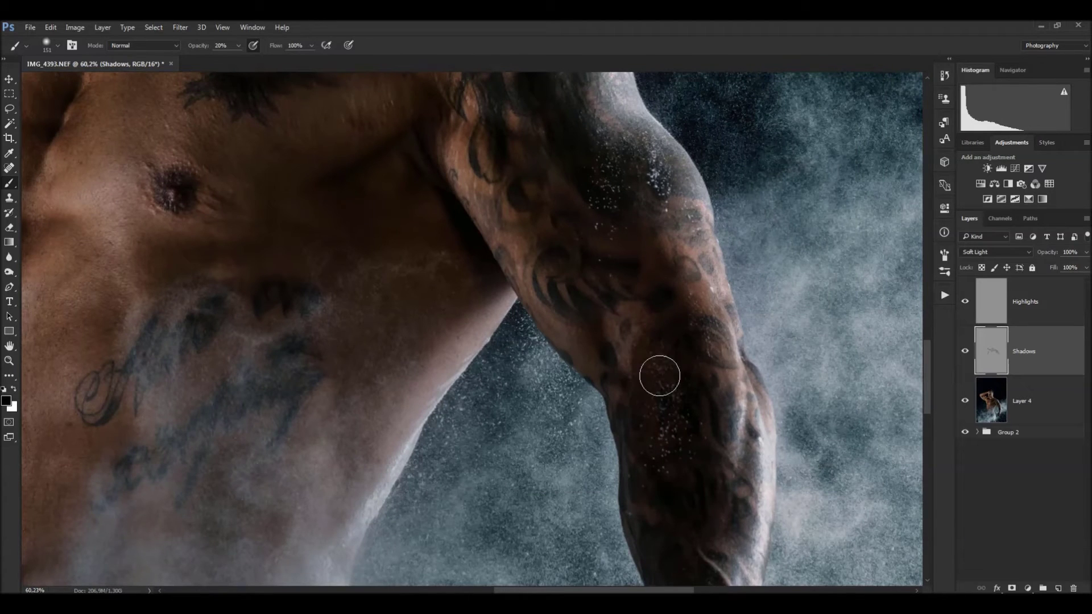
{"action": "left_click_drag", "start_coordinate": [665, 470], "coordinate": [698, 228]}
{"action": "mouse_move", "coordinate": [717, 383]}
{"action": "left_mouse_down"}
{"action": "mouse_move", "coordinate": [743, 383]}
{"action": "mouse_move", "coordinate": [714, 460]}
{"action": "mouse_move", "coordinate": [675, 461]}
{"action": "left_mouse_up"}
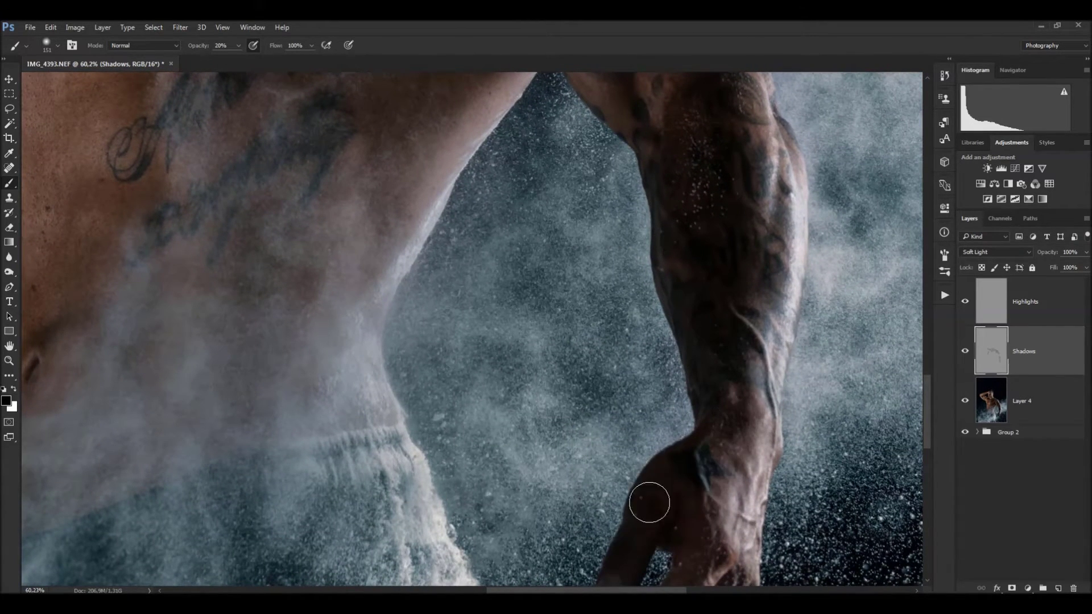
{"action": "left_click_drag", "start_coordinate": [649, 502], "coordinate": [787, 285]}
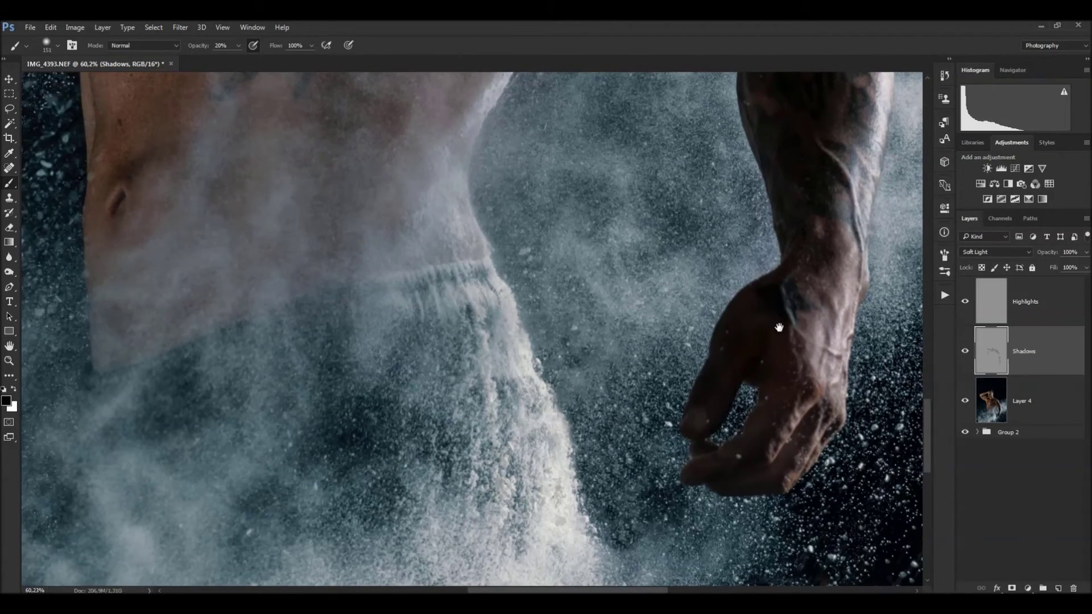
{"action": "left_click_drag", "start_coordinate": [780, 324], "coordinate": [648, 488]}
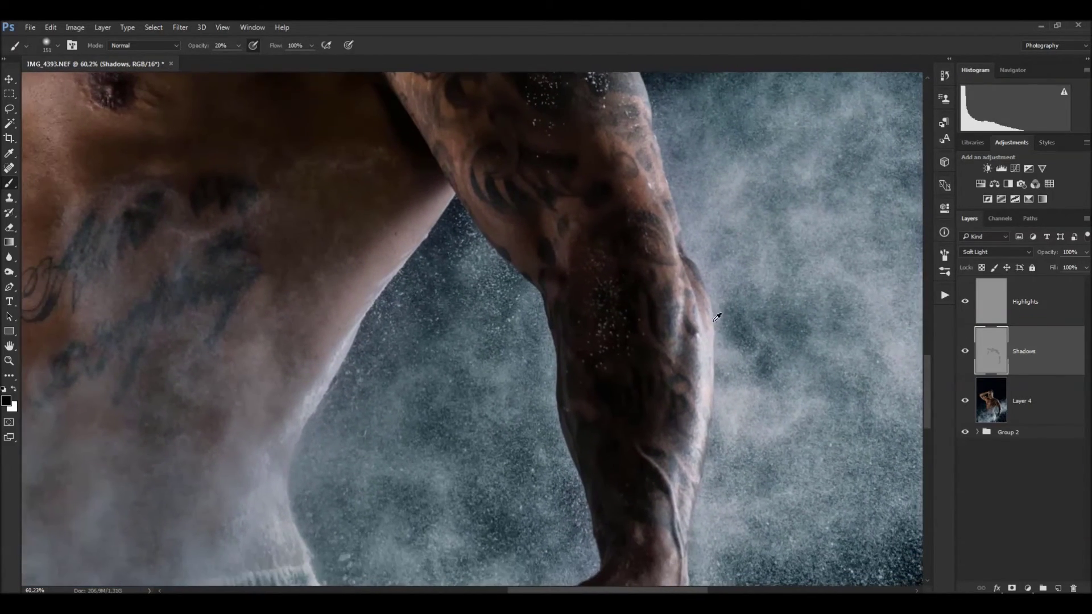
Darken the chest near the armpit and across the ribs and rib tattoo.
{"action": "left_click_drag", "start_coordinate": [716, 317], "coordinate": [685, 326]}
{"action": "left_click_drag", "start_coordinate": [513, 302], "coordinate": [746, 404]}
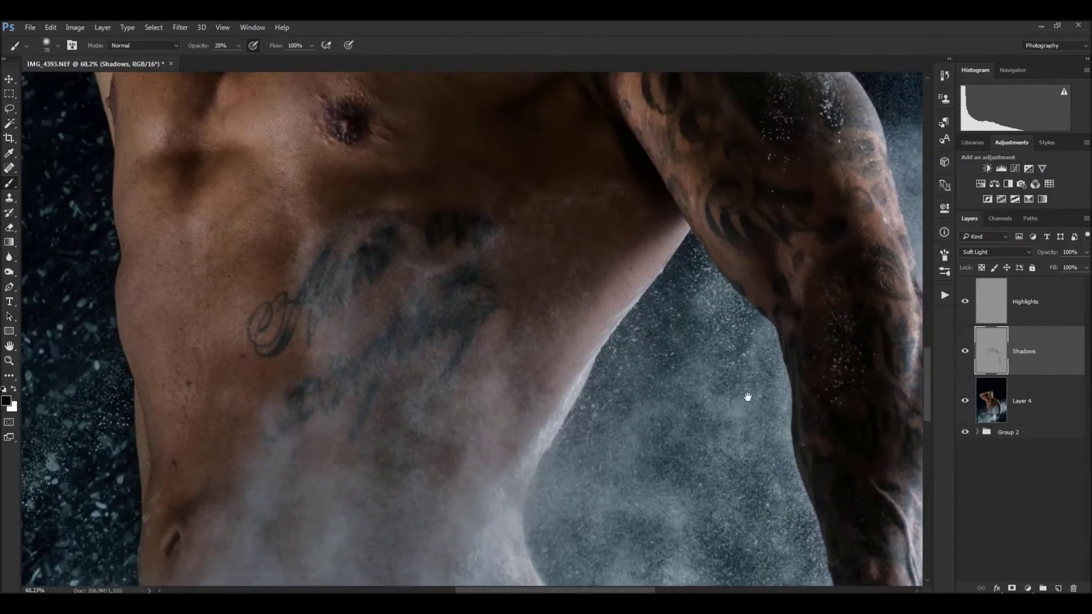
{"action": "left_click_drag", "start_coordinate": [700, 360], "coordinate": [734, 360]}
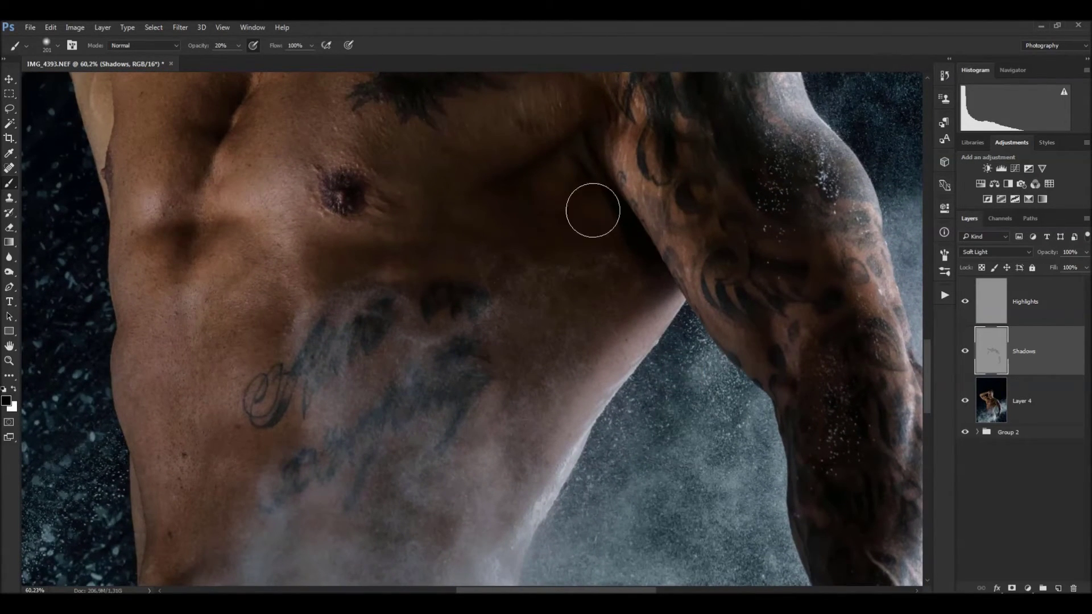
{"action": "left_click_drag", "start_coordinate": [584, 264], "coordinate": [563, 161]}
{"action": "mouse_move", "coordinate": [468, 215]}
{"action": "left_mouse_down"}
{"action": "mouse_move", "coordinate": [341, 251]}
{"action": "mouse_move", "coordinate": [575, 273]}
{"action": "mouse_move", "coordinate": [585, 358]}
{"action": "mouse_move", "coordinate": [480, 424]}
{"action": "left_mouse_up"}
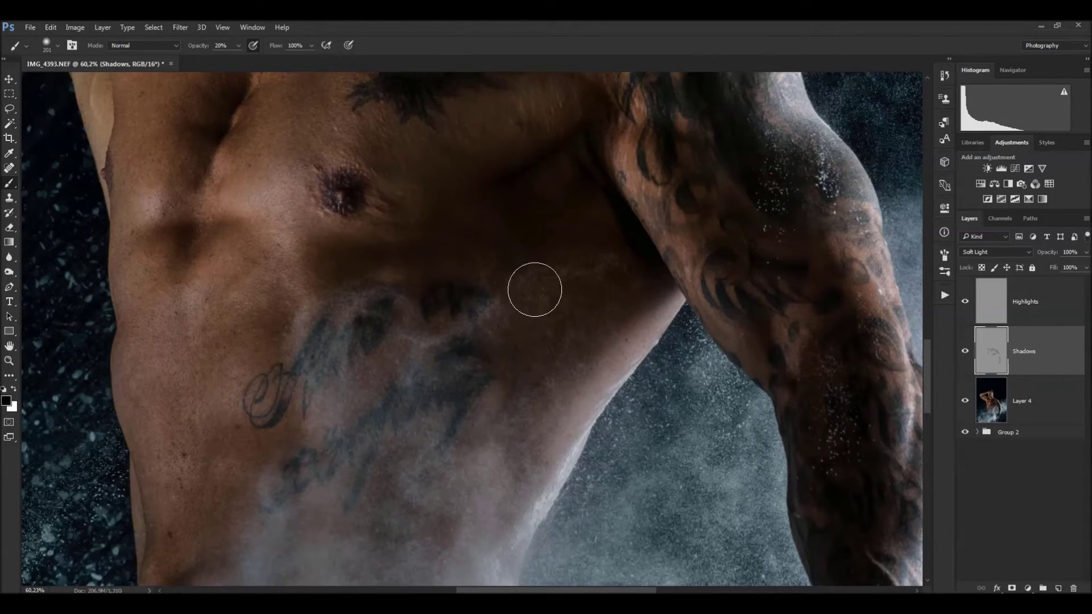
{"action": "mouse_move", "coordinate": [534, 288]}
{"action": "left_mouse_down"}
{"action": "mouse_move", "coordinate": [407, 383]}
{"action": "mouse_move", "coordinate": [302, 442]}
{"action": "mouse_move", "coordinate": [466, 373]}
{"action": "mouse_move", "coordinate": [356, 341]}
{"action": "mouse_move", "coordinate": [324, 359]}
{"action": "mouse_move", "coordinate": [487, 346]}
{"action": "mouse_move", "coordinate": [443, 324]}
{"action": "mouse_move", "coordinate": [614, 216]}
{"action": "left_mouse_up"}
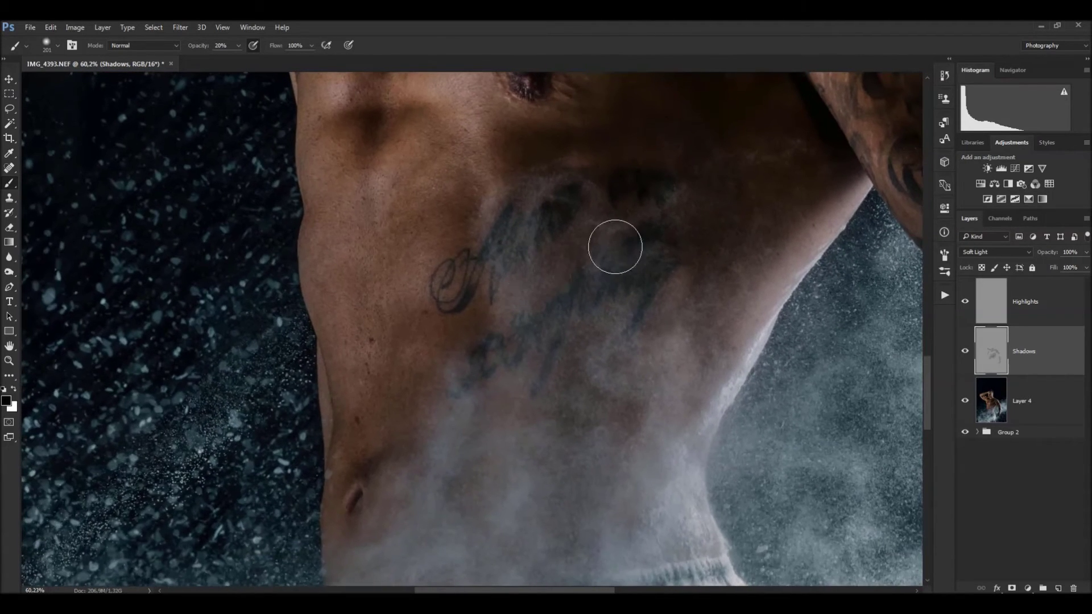
Darken the crease between bicep and shoulder and the shadow under the forearm.
{"action": "left_click_drag", "start_coordinate": [521, 315], "coordinate": [687, 257]}
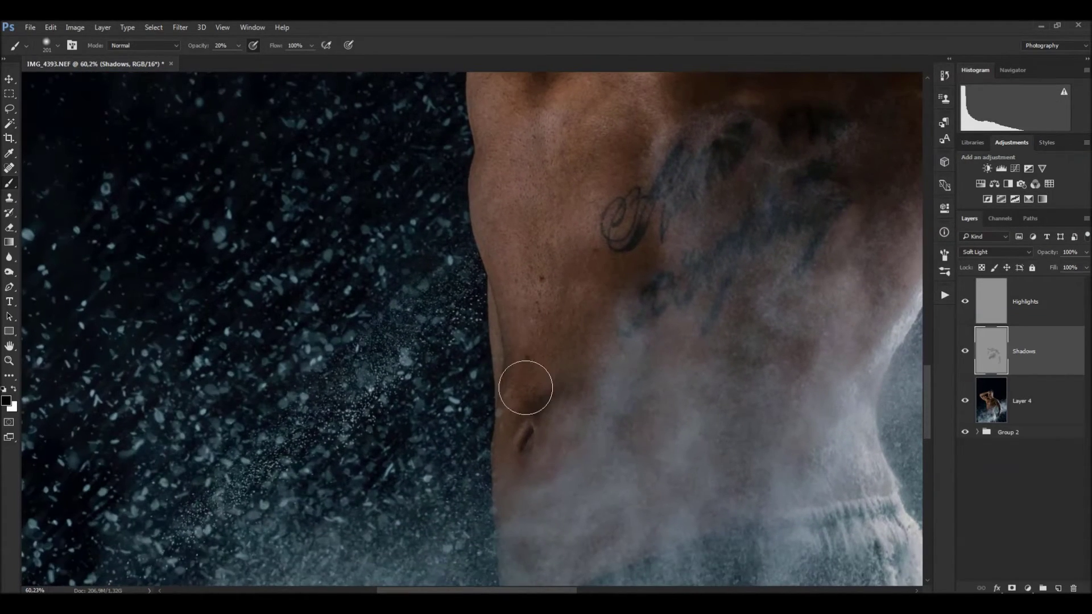
{"action": "left_click_drag", "start_coordinate": [556, 297], "coordinate": [555, 538]}
{"action": "mouse_move", "coordinate": [442, 241]}
{"action": "left_mouse_down"}
{"action": "mouse_move", "coordinate": [463, 313]}
{"action": "mouse_move", "coordinate": [602, 446]}
{"action": "left_mouse_up"}
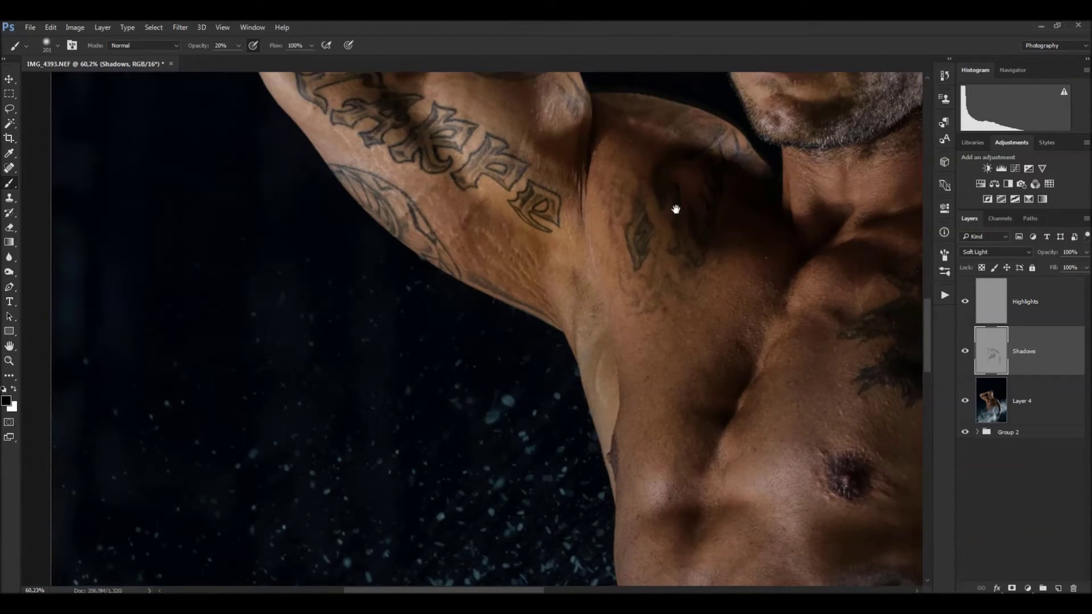
{"action": "left_click_drag", "start_coordinate": [673, 212], "coordinate": [746, 385]}
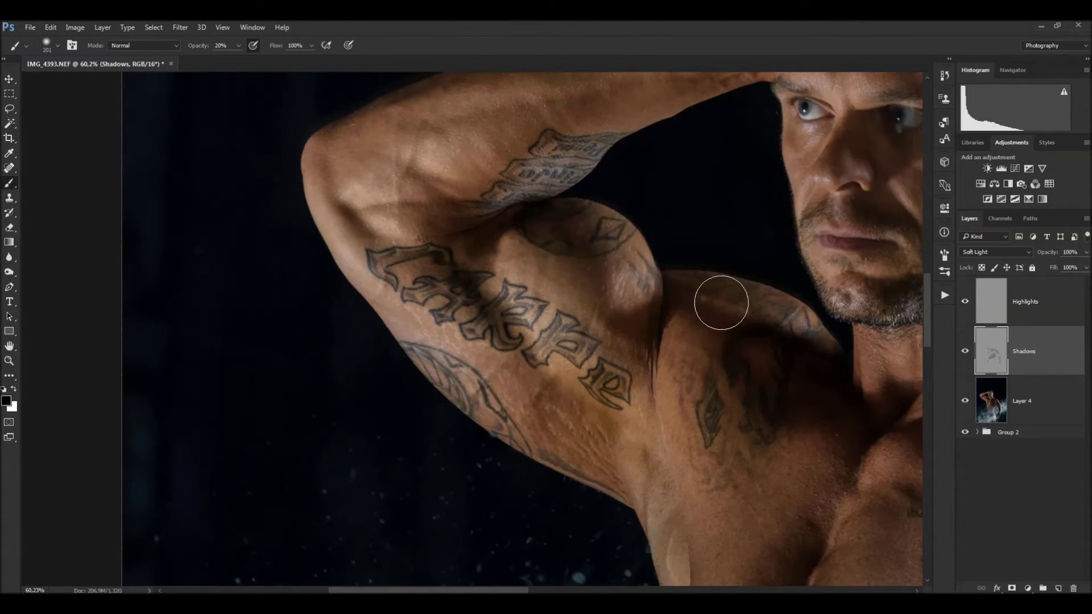
{"action": "left_click_drag", "start_coordinate": [648, 313], "coordinate": [639, 333]}
{"action": "left_click_drag", "start_coordinate": [588, 223], "coordinate": [544, 174]}
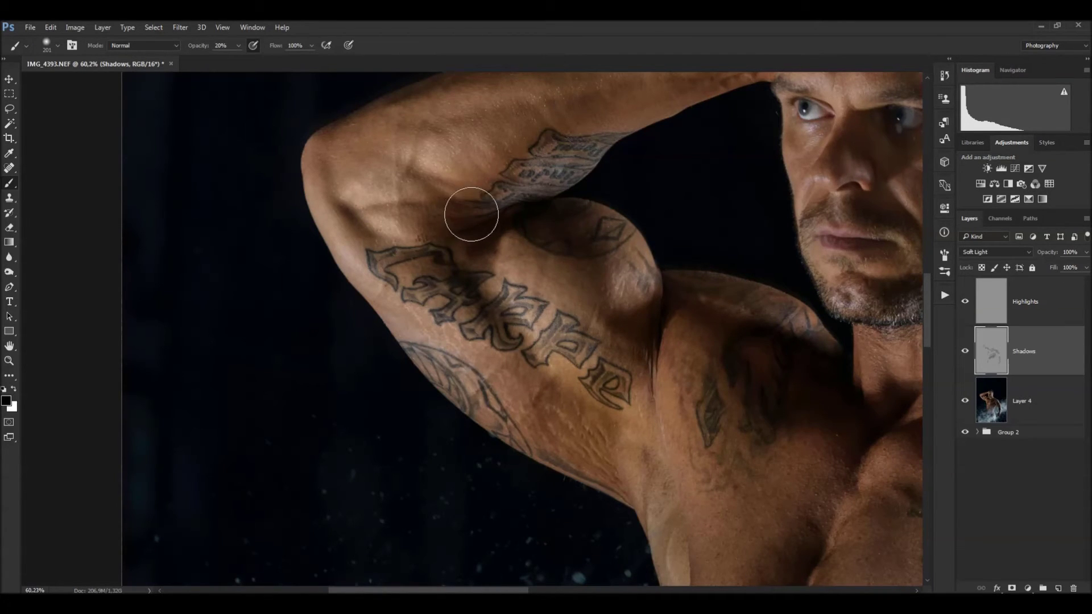
With a smaller brush, darken the upper-arm tattoo letters, lower-arm tattoo and beard.
{"action": "left_click_drag", "start_coordinate": [399, 213], "coordinate": [363, 222]}
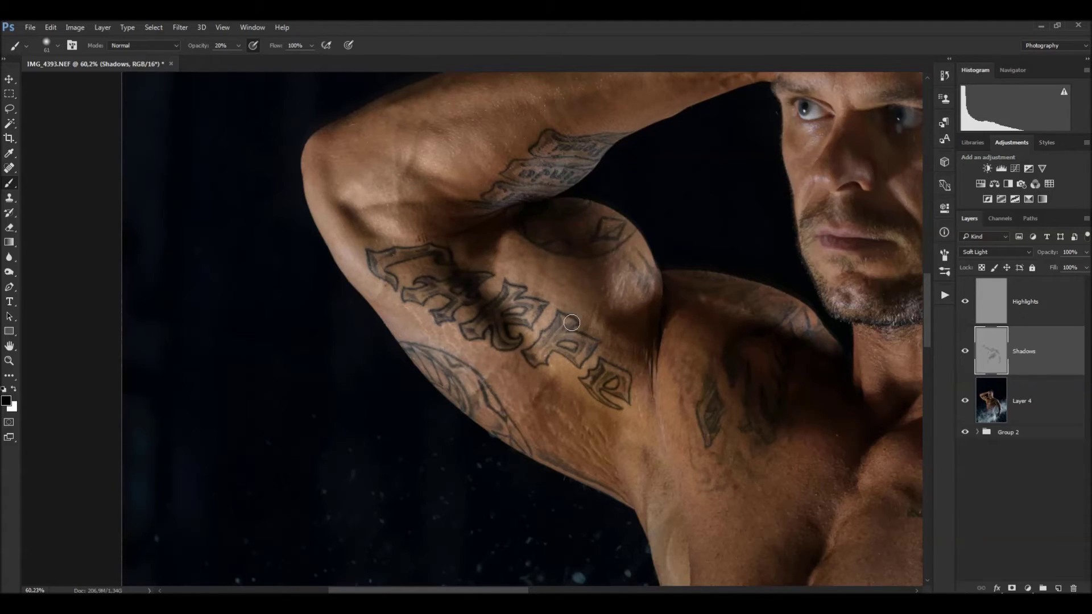
{"action": "left_click_drag", "start_coordinate": [572, 322], "coordinate": [557, 336]}
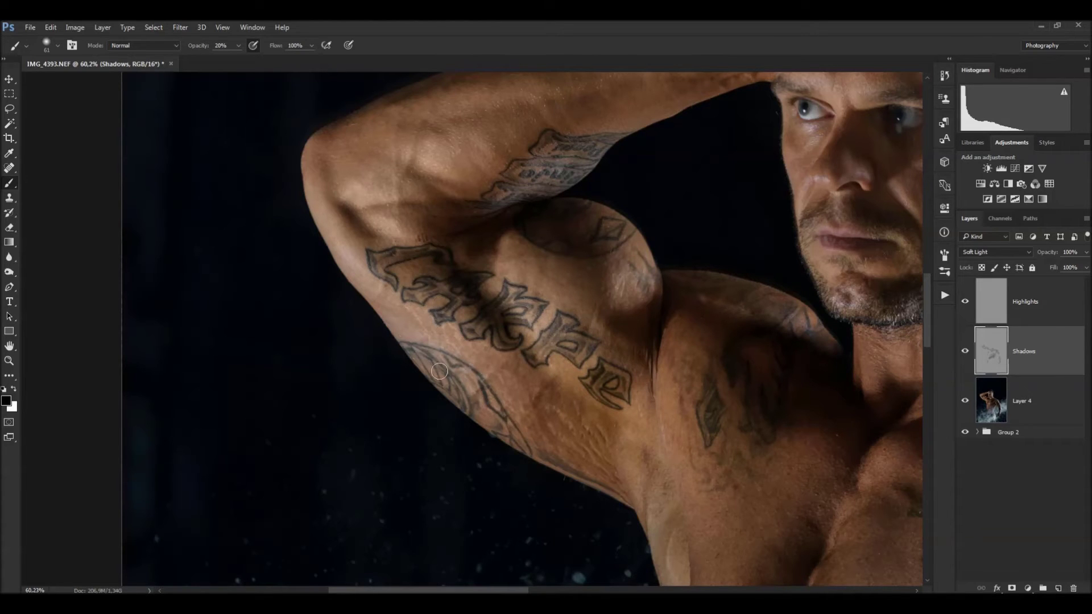
{"action": "left_click_drag", "start_coordinate": [508, 426], "coordinate": [461, 385]}
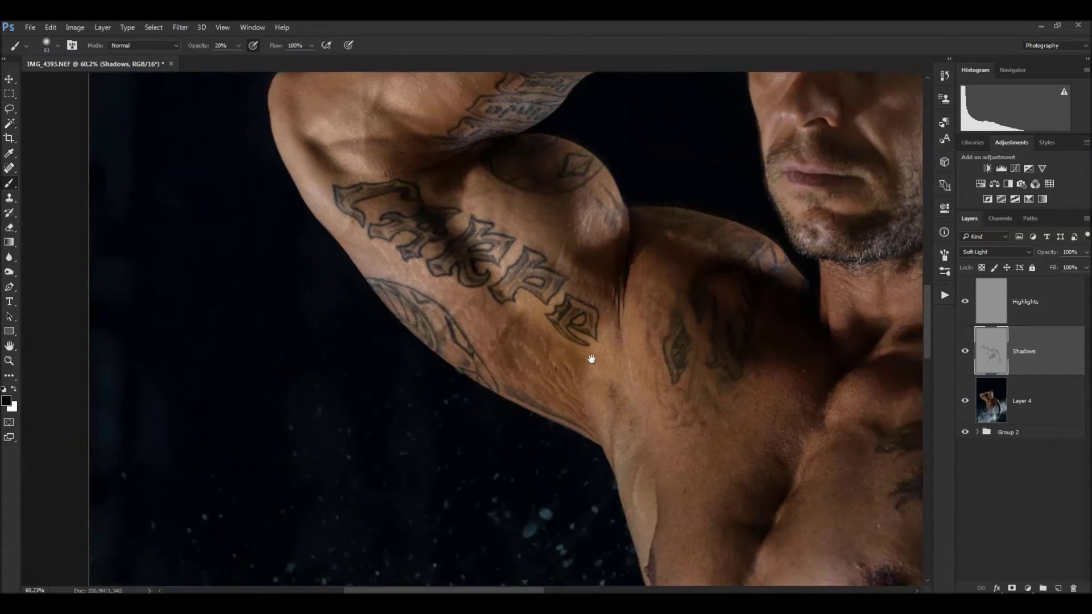
{"action": "mouse_move", "coordinate": [620, 399]}
{"action": "left_mouse_down"}
{"action": "mouse_move", "coordinate": [634, 243]}
{"action": "mouse_move", "coordinate": [626, 248]}
{"action": "mouse_move", "coordinate": [643, 246]}
{"action": "left_mouse_up"}
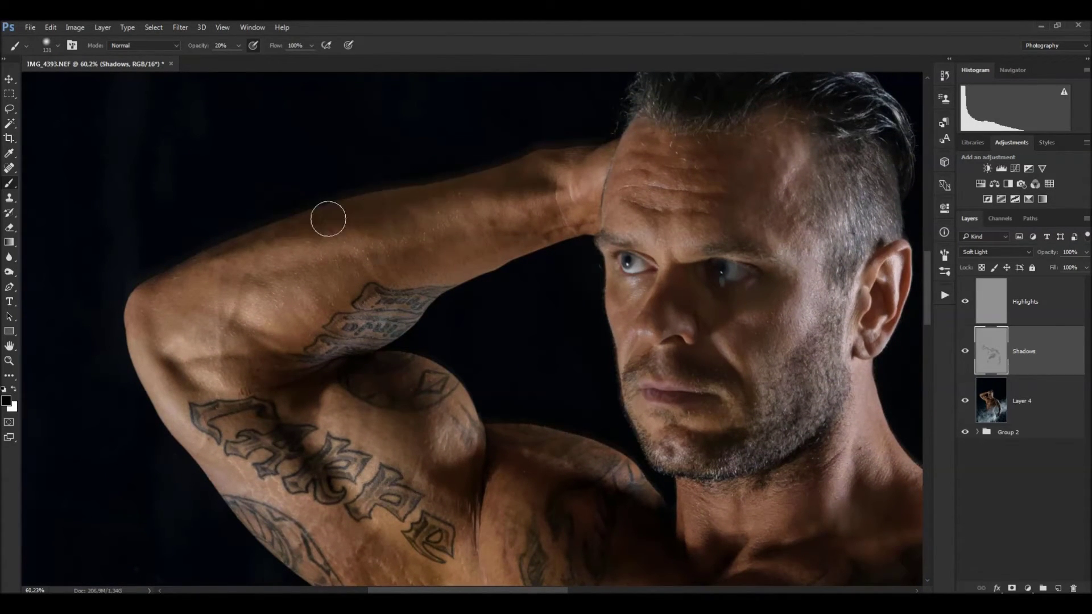
{"action": "left_click_drag", "start_coordinate": [711, 281], "coordinate": [599, 208]}
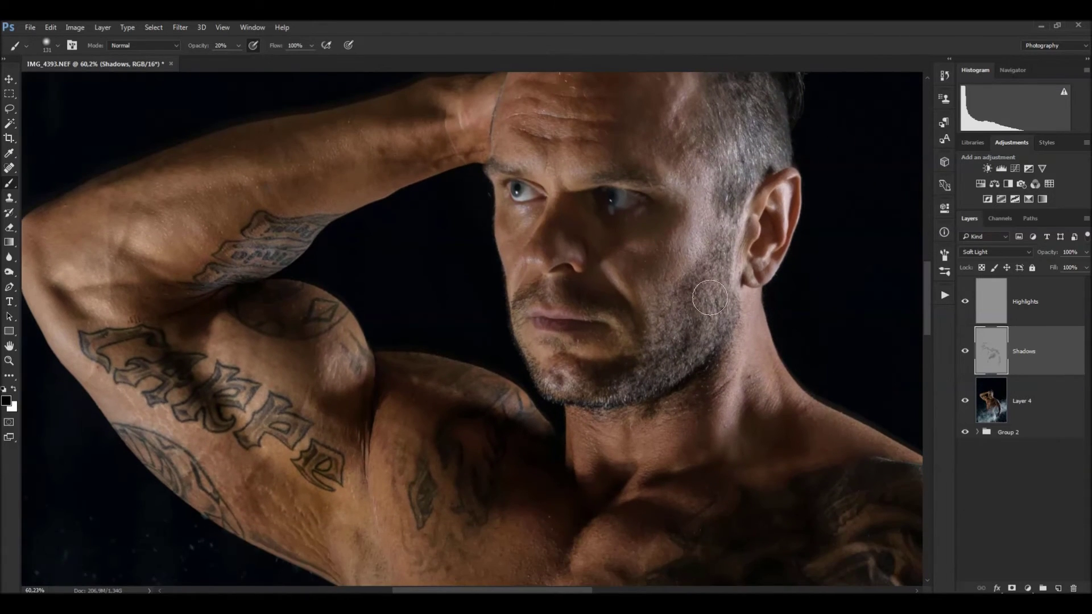
{"action": "left_click_drag", "start_coordinate": [654, 375], "coordinate": [611, 381]}
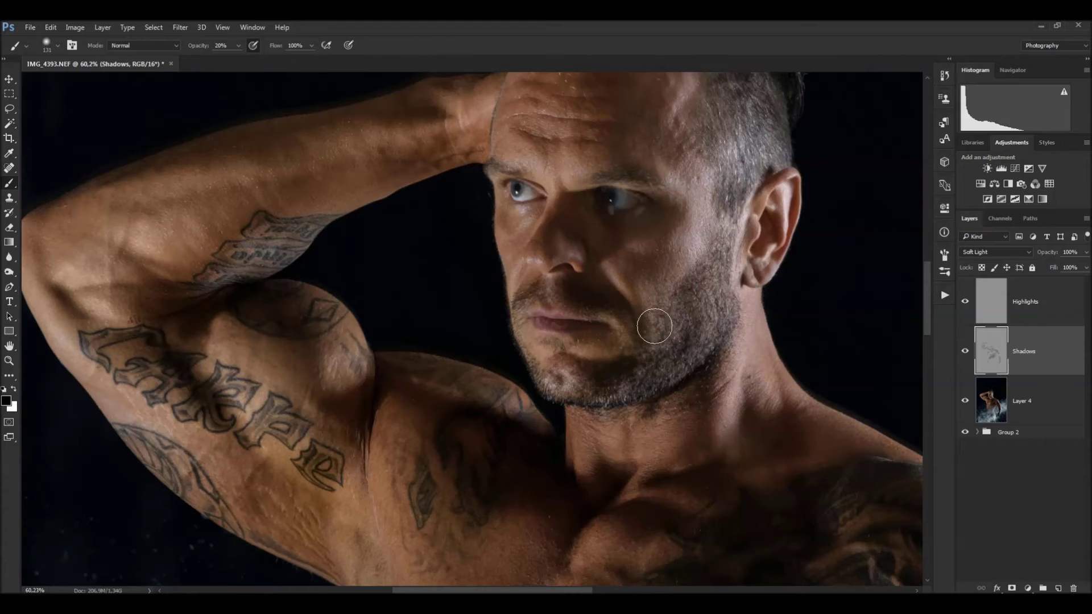
Zoom and pan to centre the chest and armpit skin in view.
{"action": "left_click_drag", "start_coordinate": [611, 343], "coordinate": [829, 214]}
{"action": "left_click_drag", "start_coordinate": [702, 317], "coordinate": [717, 277]}
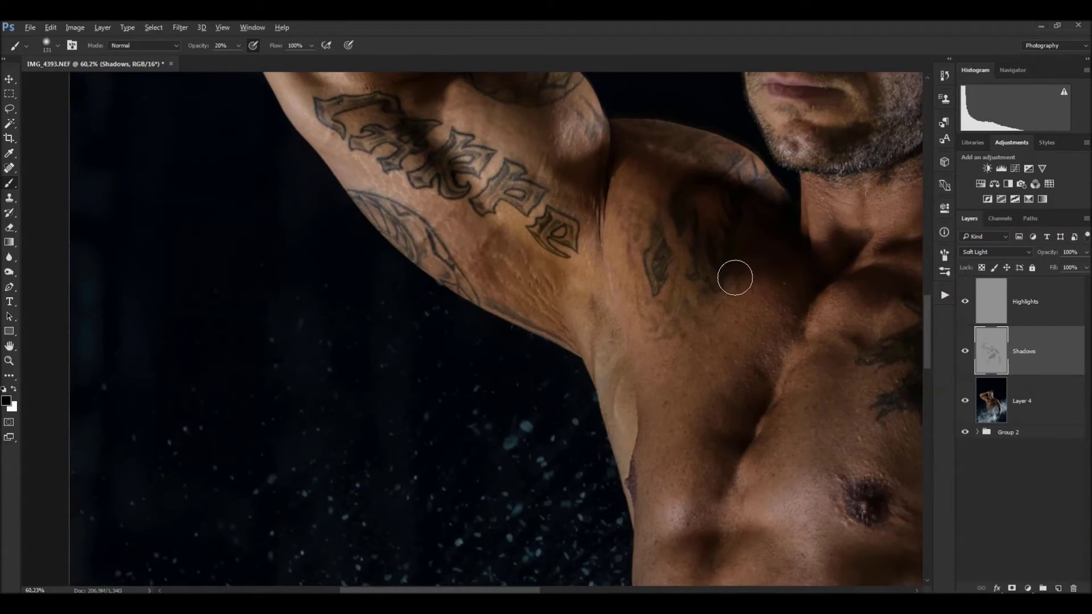
{"action": "scroll", "coordinate": [626, 261], "scroll_direction": "up", "scroll_amount": 1}
{"action": "scroll", "coordinate": [546, 274], "scroll_direction": "up", "scroll_amount": 1}
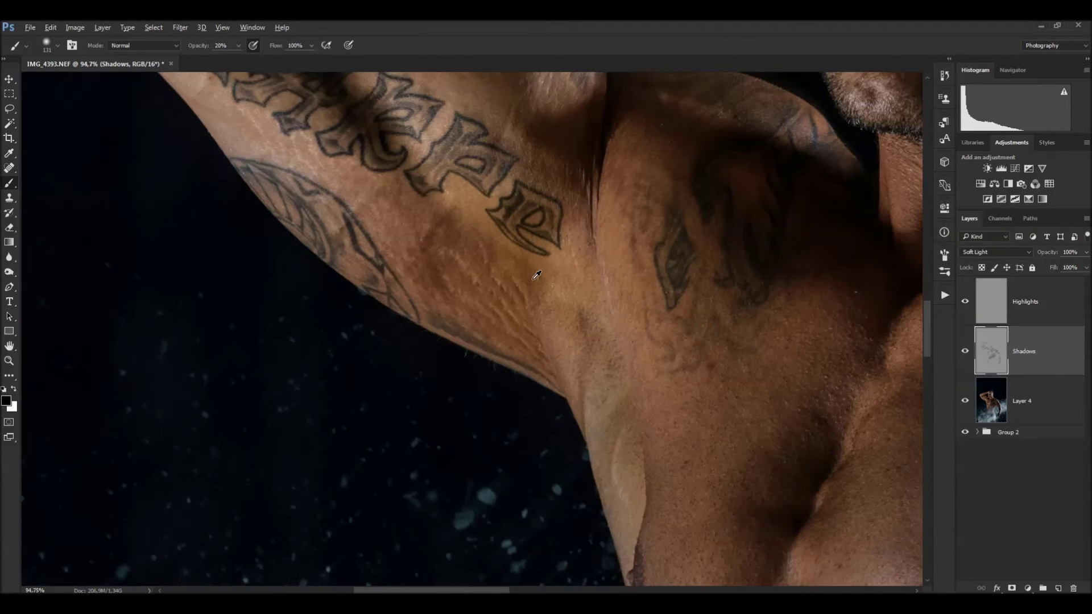
{"action": "scroll", "coordinate": [537, 277], "scroll_direction": "up", "scroll_amount": 1}
{"action": "scroll", "coordinate": [529, 281], "scroll_direction": "up", "scroll_amount": 1}
{"action": "left_click_drag", "start_coordinate": [568, 295], "coordinate": [673, 275]}
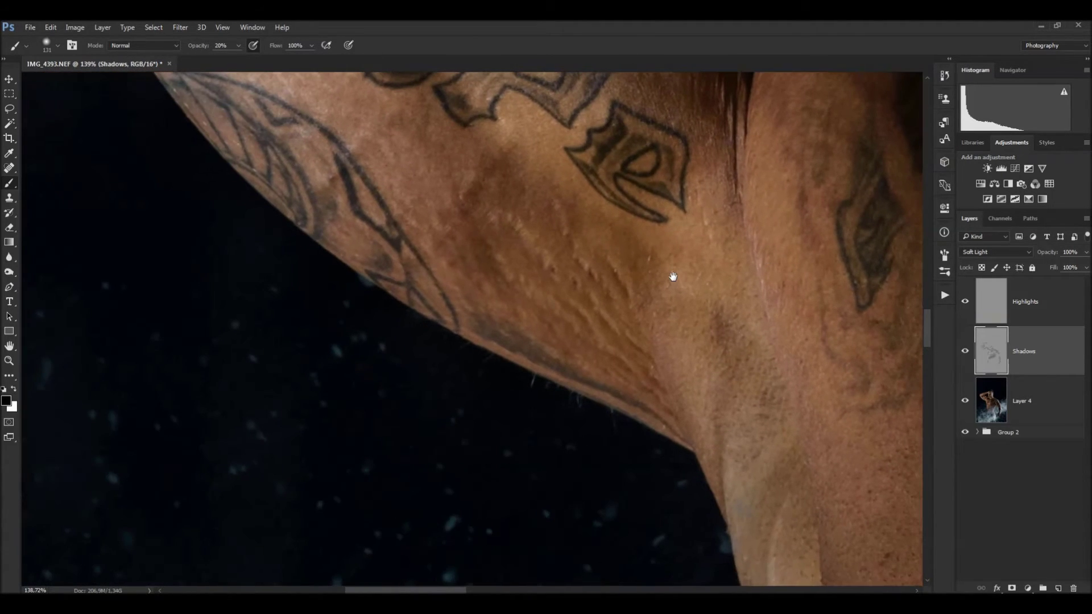
Add a new layer above Layer 4 and spot-heal the scars below the tattoo with a smaller brush.
{"action": "left_click", "coordinate": [1027, 417]}
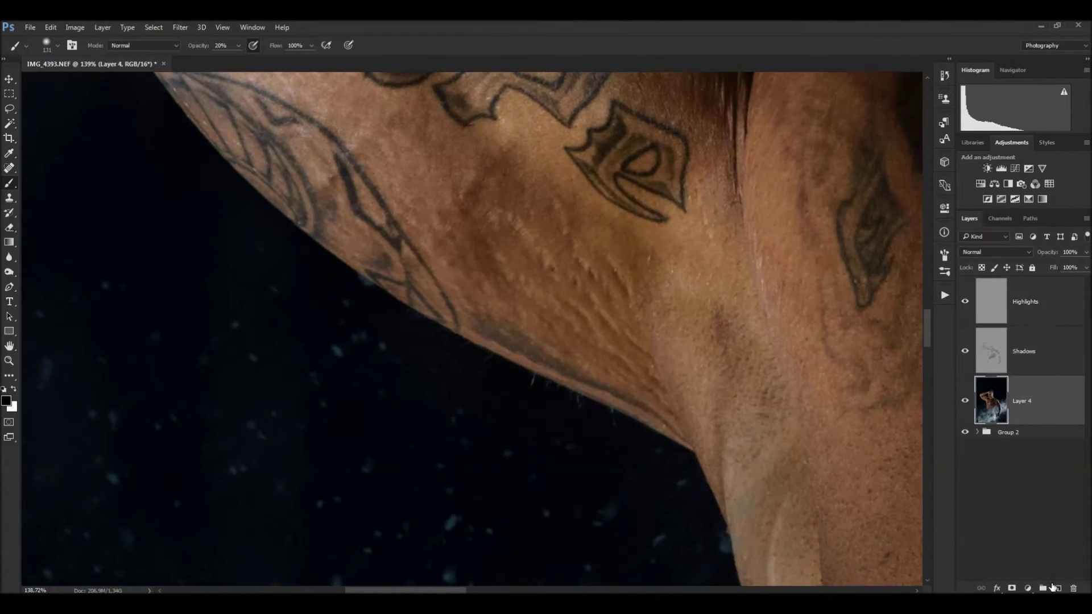
{"action": "left_click", "coordinate": [1057, 588]}
{"action": "left_click", "coordinate": [9, 167]}
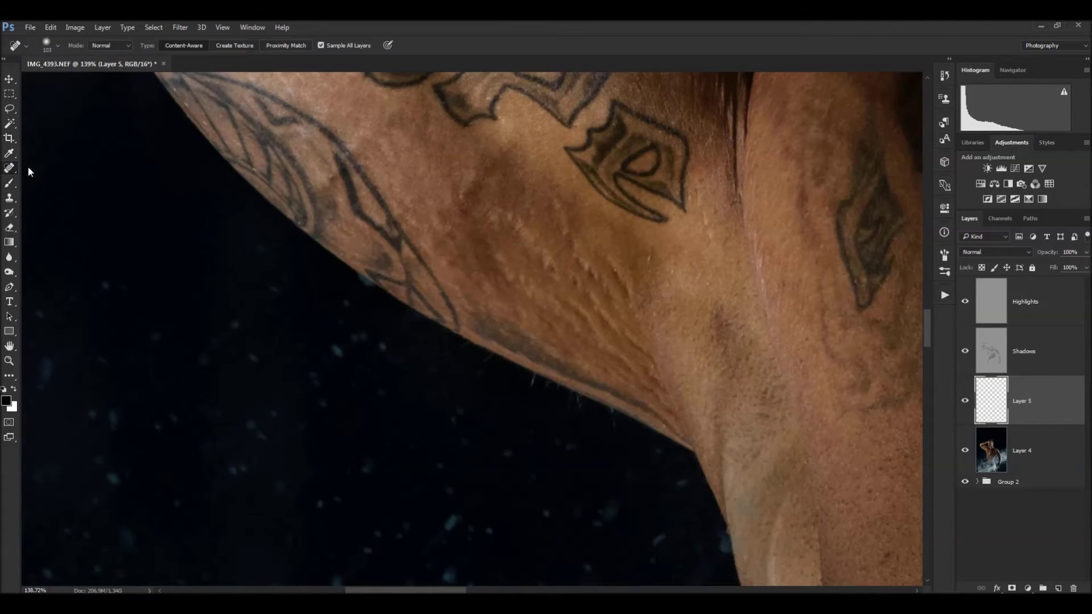
{"action": "left_click_drag", "start_coordinate": [590, 265], "coordinate": [556, 258]}
{"action": "mouse_move", "coordinate": [558, 185]}
{"action": "left_mouse_down"}
{"action": "mouse_move", "coordinate": [586, 267]}
{"action": "mouse_move", "coordinate": [560, 216]}
{"action": "left_mouse_up"}
{"action": "mouse_move", "coordinate": [631, 297]}
{"action": "left_mouse_down"}
{"action": "mouse_move", "coordinate": [598, 250]}
{"action": "mouse_move", "coordinate": [625, 302]}
{"action": "left_mouse_up"}
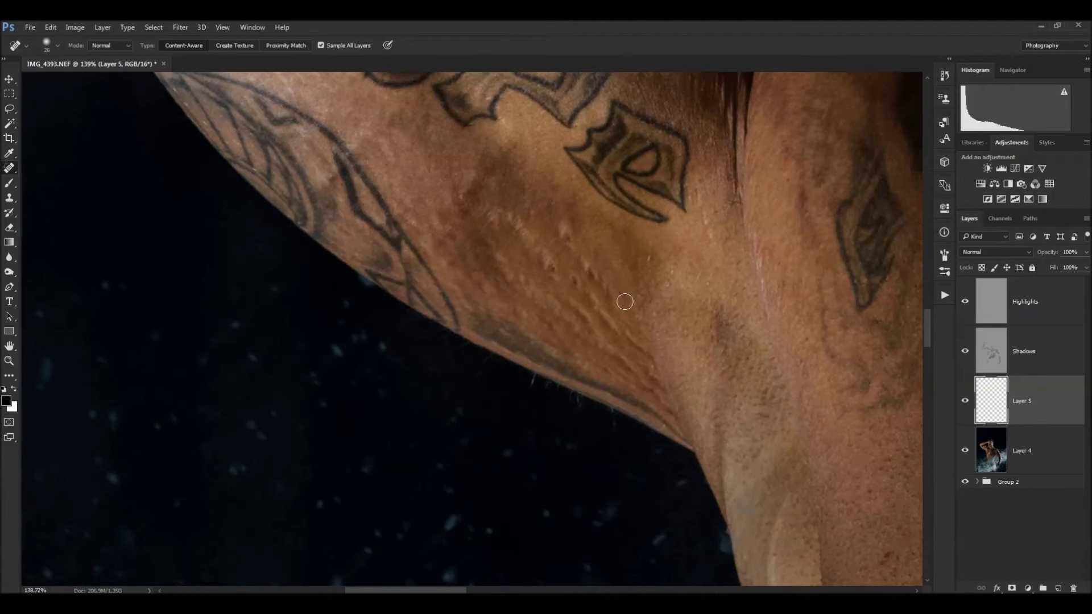
{"action": "mouse_move", "coordinate": [564, 226]}
{"action": "left_mouse_down"}
{"action": "mouse_move", "coordinate": [573, 267]}
{"action": "mouse_move", "coordinate": [571, 226]}
{"action": "left_mouse_up"}
With the Shadows layer hidden, heal the remaining scars and blemishes on the armpit skin, then show Shadows again.
{"action": "left_click", "coordinate": [965, 351]}
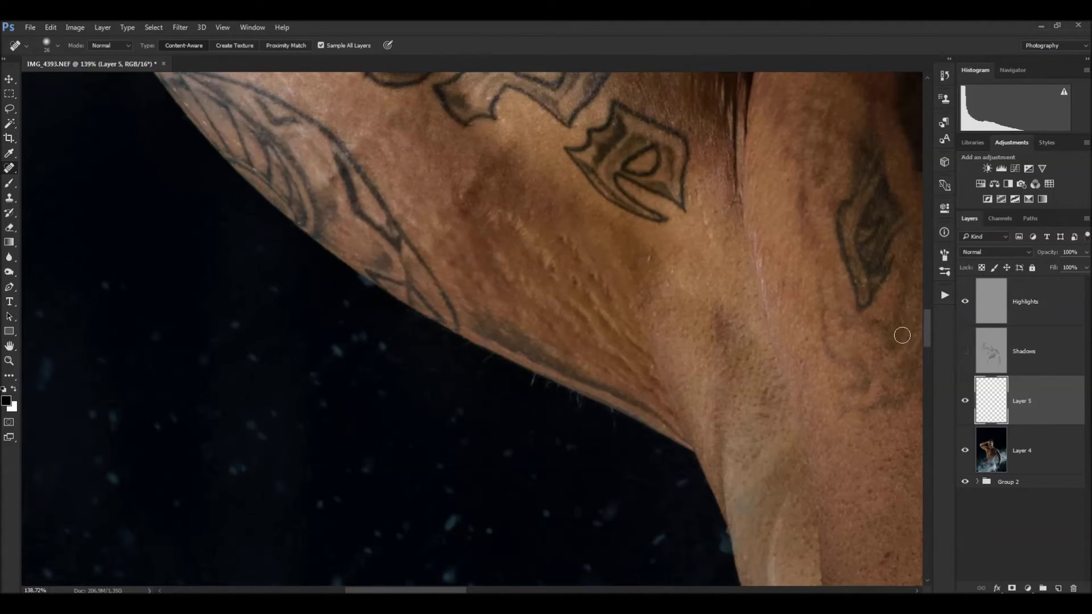
{"action": "mouse_move", "coordinate": [485, 228]}
{"action": "left_mouse_down"}
{"action": "mouse_move", "coordinate": [529, 242]}
{"action": "mouse_move", "coordinate": [555, 272]}
{"action": "left_mouse_up"}
{"action": "mouse_move", "coordinate": [514, 225]}
{"action": "left_mouse_down"}
{"action": "mouse_move", "coordinate": [617, 293]}
{"action": "mouse_move", "coordinate": [532, 227]}
{"action": "left_mouse_up"}
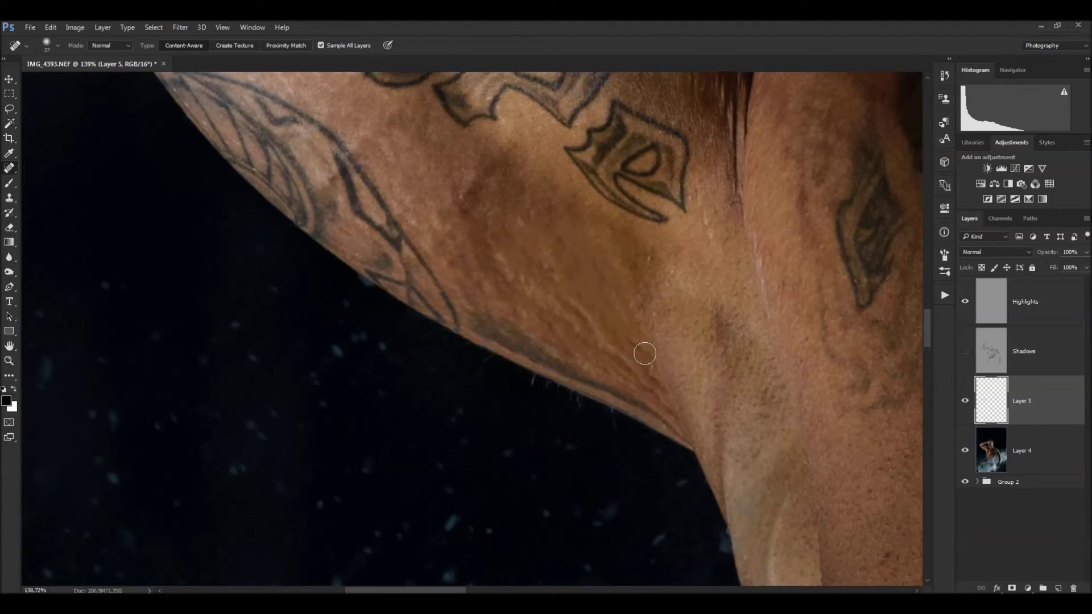
{"action": "left_click_drag", "start_coordinate": [607, 349], "coordinate": [541, 287]}
{"action": "mouse_move", "coordinate": [585, 336]}
{"action": "left_mouse_down"}
{"action": "mouse_move", "coordinate": [540, 287]}
{"action": "mouse_move", "coordinate": [552, 325]}
{"action": "left_mouse_up"}
{"action": "mouse_move", "coordinate": [518, 279]}
{"action": "left_mouse_down"}
{"action": "mouse_move", "coordinate": [491, 246]}
{"action": "mouse_move", "coordinate": [520, 236]}
{"action": "left_mouse_up"}
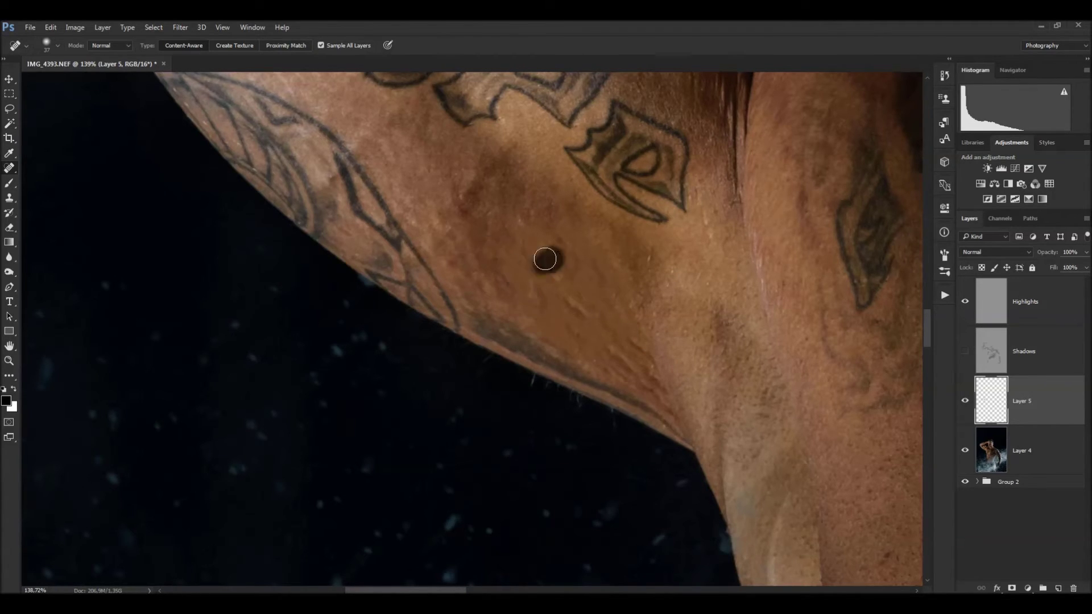
{"action": "left_click_drag", "start_coordinate": [603, 333], "coordinate": [571, 299]}
{"action": "mouse_move", "coordinate": [617, 349]}
{"action": "left_mouse_down"}
{"action": "mouse_move", "coordinate": [651, 376]}
{"action": "mouse_move", "coordinate": [608, 312]}
{"action": "left_mouse_up"}
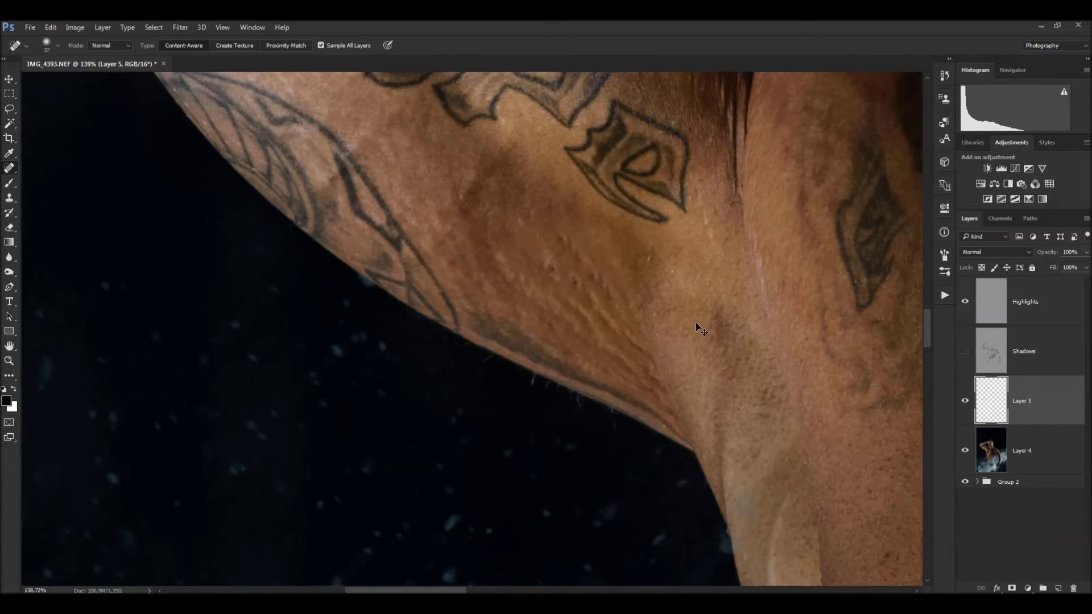
{"action": "left_click", "coordinate": [965, 352]}
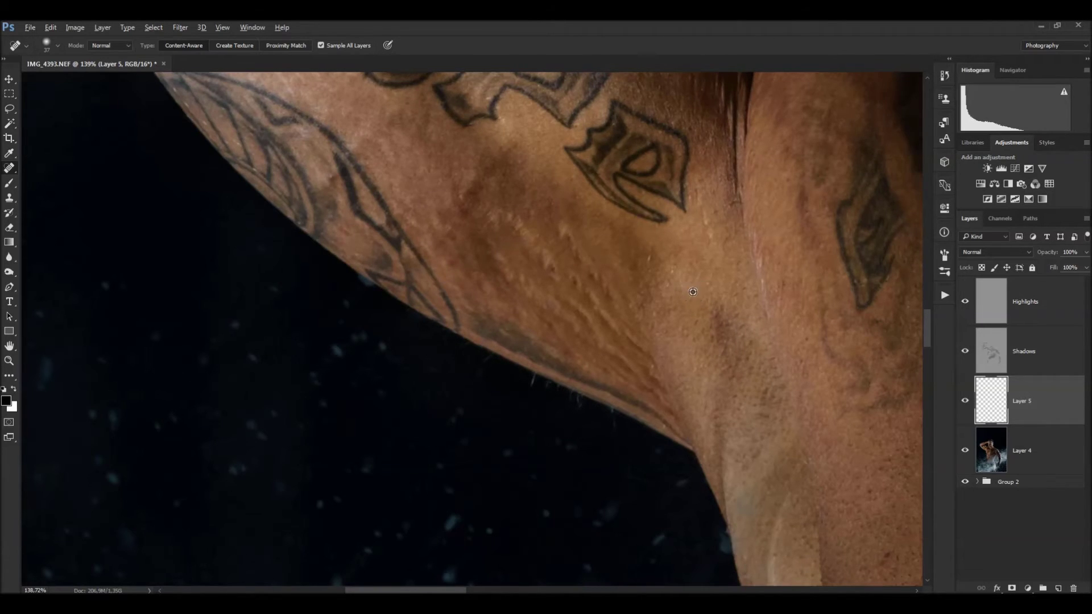
Zoom the canvas to about 166% on the underarm skin below the tattoo lettering.
{"action": "scroll", "coordinate": [692, 292], "scroll_direction": "down", "scroll_amount": 3}
{"action": "scroll", "coordinate": [664, 302], "scroll_direction": "down", "scroll_amount": 3}
{"action": "scroll", "coordinate": [662, 307], "scroll_direction": "down", "scroll_amount": 3}
{"action": "scroll", "coordinate": [661, 308], "scroll_direction": "down", "scroll_amount": 3}
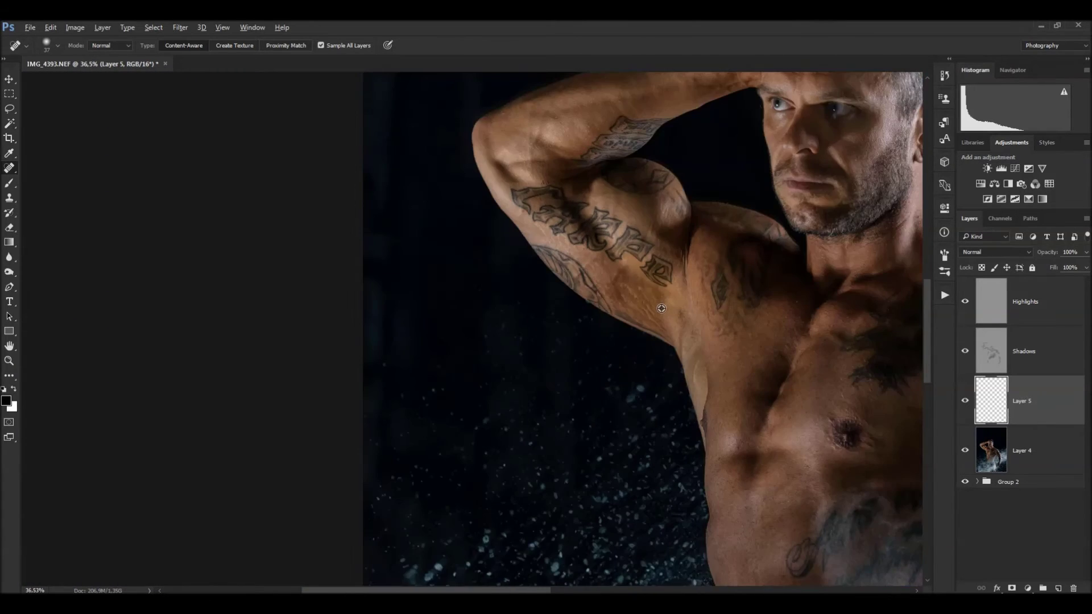
{"action": "scroll", "coordinate": [661, 308], "scroll_direction": "down", "scroll_amount": 2}
{"action": "scroll", "coordinate": [658, 313], "scroll_direction": "down", "scroll_amount": 2}
{"action": "scroll", "coordinate": [658, 312], "scroll_direction": "down", "scroll_amount": 1}
{"action": "scroll", "coordinate": [460, 318], "scroll_direction": "up", "scroll_amount": 1}
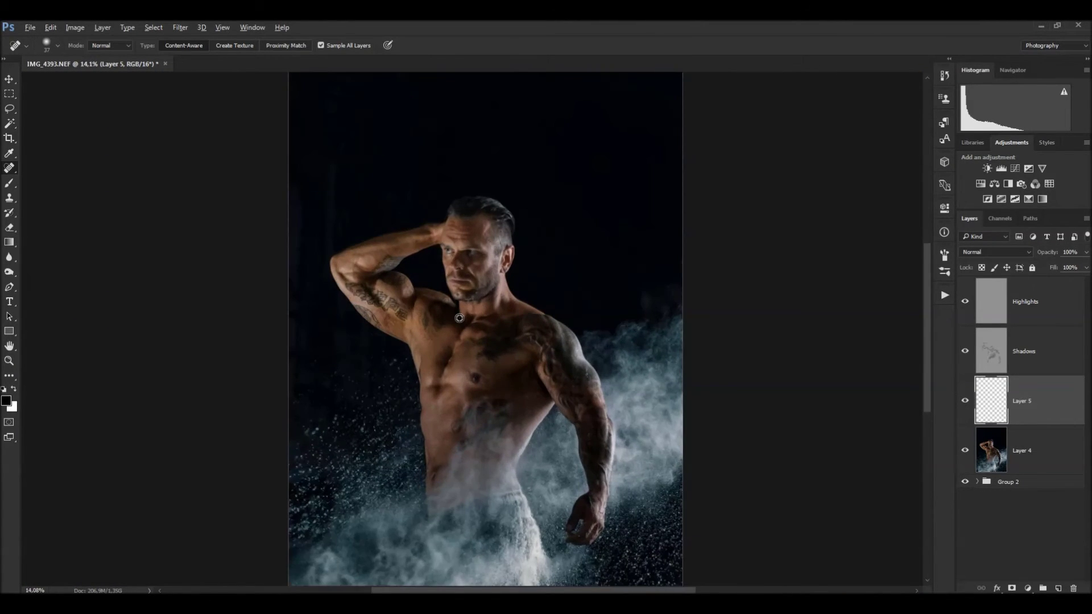
{"action": "scroll", "coordinate": [398, 341], "scroll_direction": "up", "scroll_amount": 2}
{"action": "scroll", "coordinate": [364, 347], "scroll_direction": "up", "scroll_amount": 2}
{"action": "scroll", "coordinate": [348, 296], "scroll_direction": "up", "scroll_amount": 2}
{"action": "scroll", "coordinate": [364, 330], "scroll_direction": "up", "scroll_amount": 2}
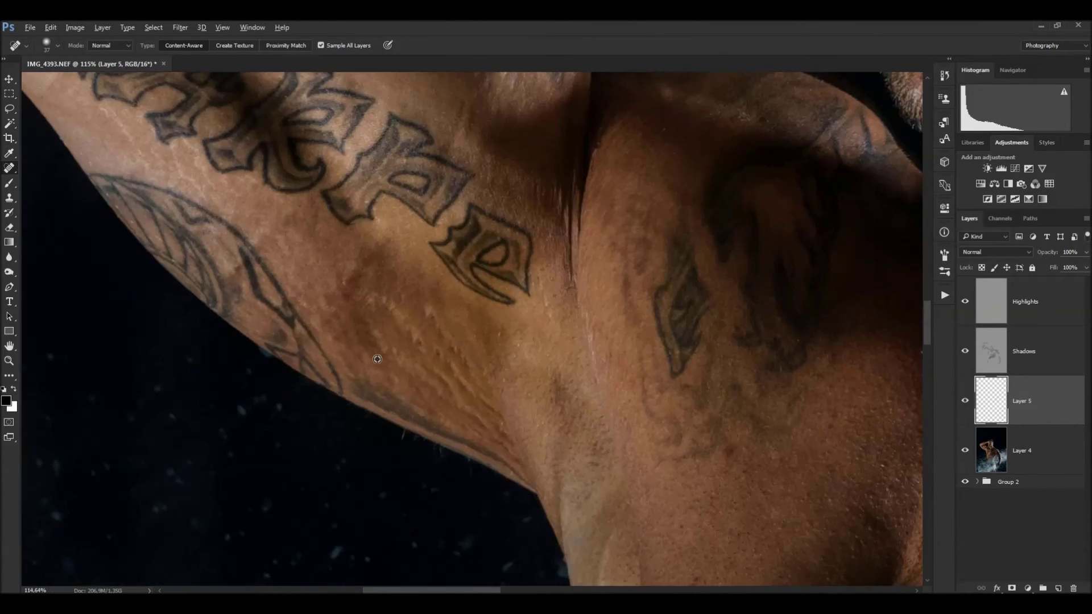
{"action": "scroll", "coordinate": [387, 359], "scroll_direction": "up", "scroll_amount": 1}
{"action": "scroll", "coordinate": [483, 288], "scroll_direction": "up", "scroll_amount": 1}
{"action": "scroll", "coordinate": [568, 341], "scroll_direction": "up", "scroll_amount": 1}
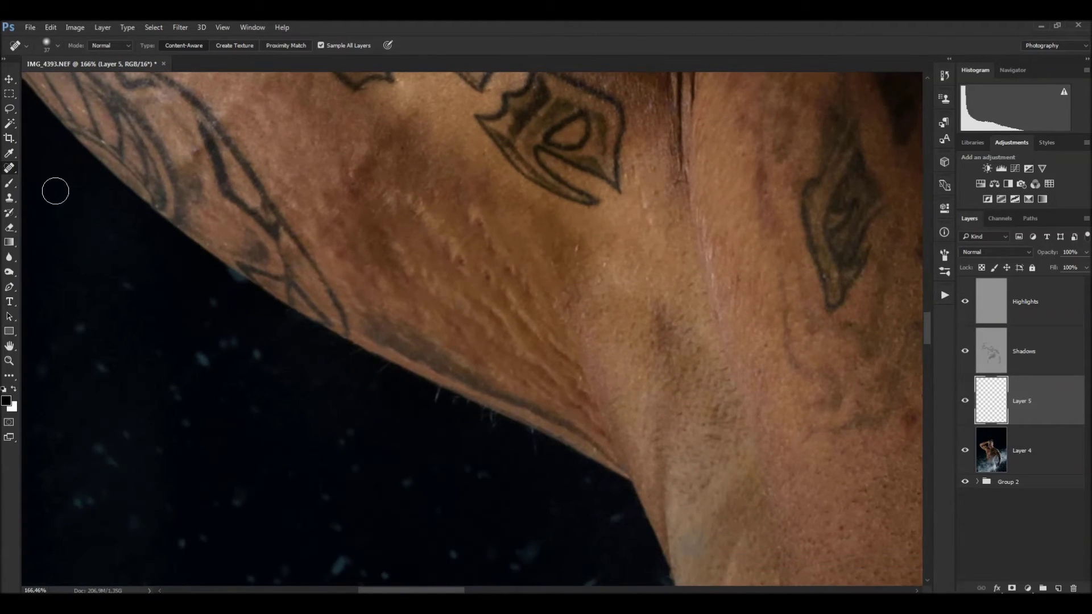
Sample the skin's brown tone with the Brush tool and set Layer 5 to Color blending.
{"action": "left_click", "coordinate": [14, 184]}
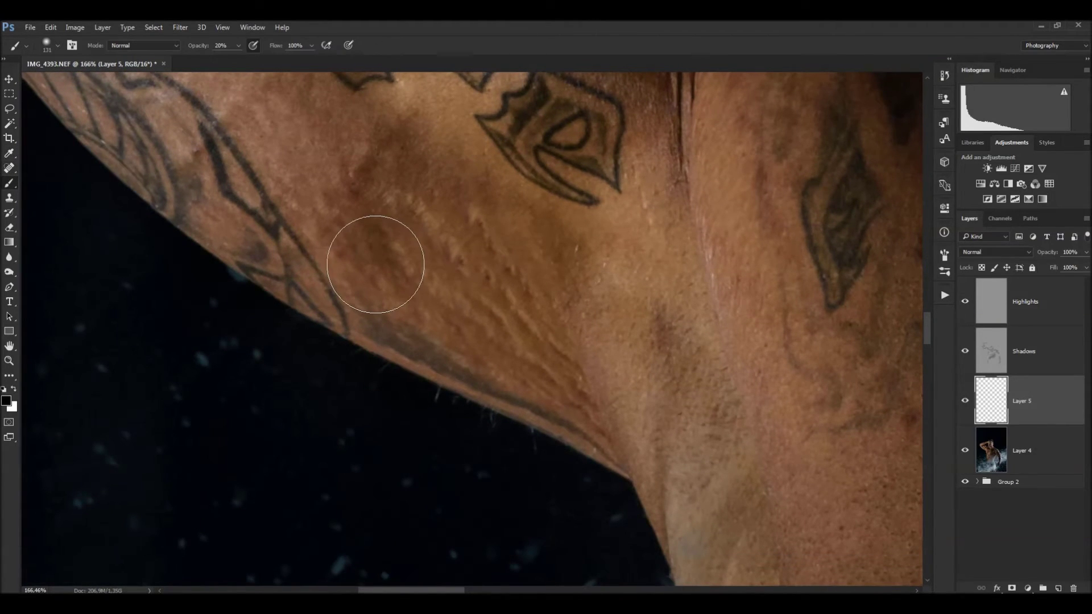
{"action": "left_click", "coordinate": [523, 247], "text": "alt"}
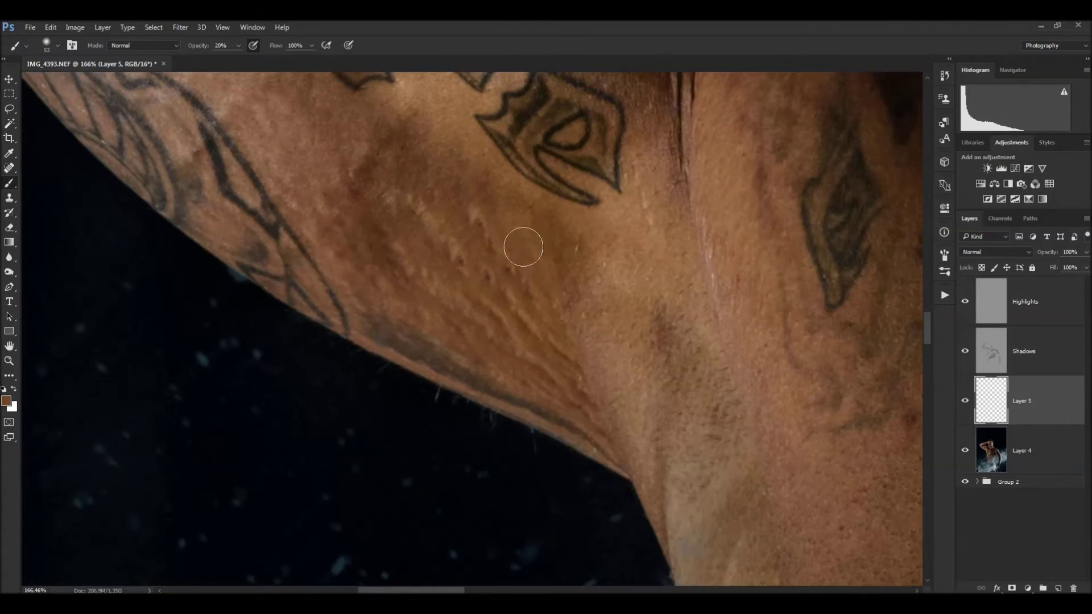
{"action": "left_click", "coordinate": [996, 254]}
{"action": "left_click", "coordinate": [992, 464]}
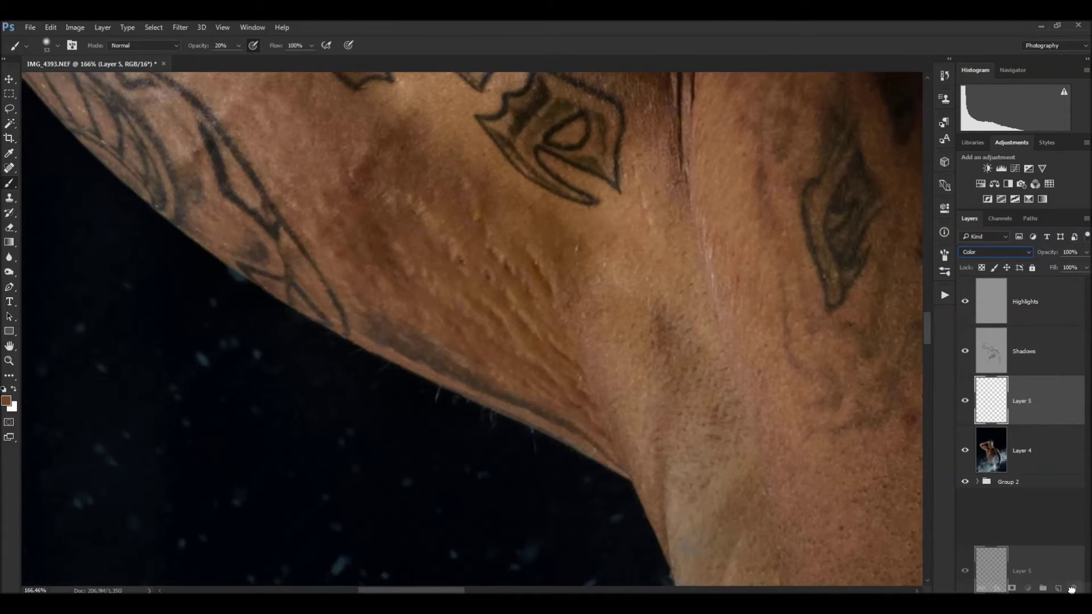
{"action": "left_click", "coordinate": [997, 252]}
{"action": "left_click", "coordinate": [992, 260]}
{"action": "left_click", "coordinate": [1004, 253]}
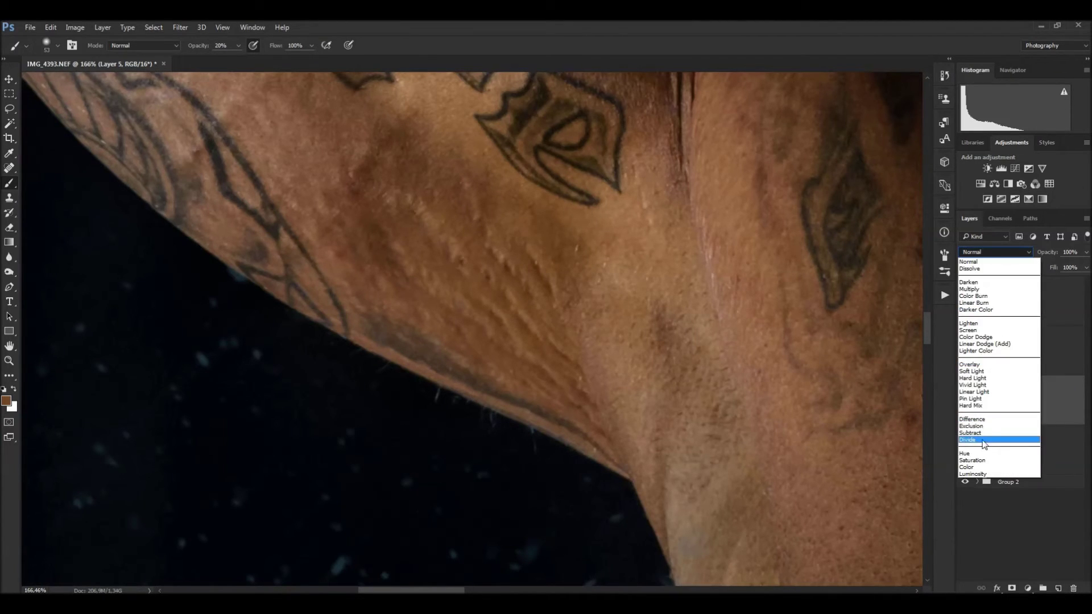
{"action": "left_click", "coordinate": [992, 464]}
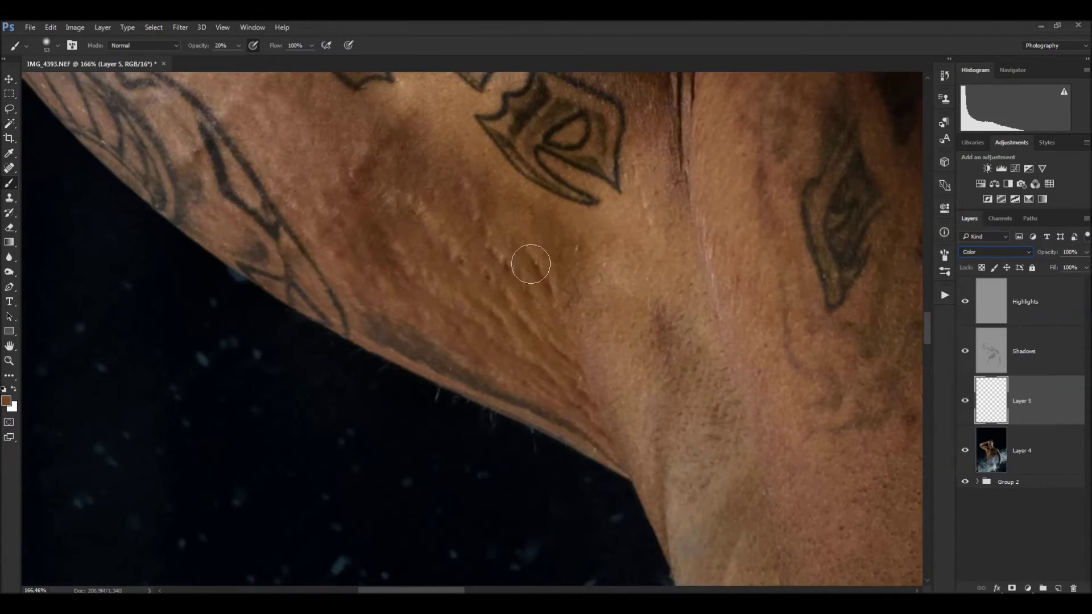
Set the brush to a medium size at 100% opacity and add an empty Layer 6.
{"action": "right_click", "coordinate": [518, 230], "text": "alt"}
{"action": "left_click_drag", "start_coordinate": [449, 304], "coordinate": [499, 309]}
{"action": "left_click_drag", "start_coordinate": [277, 58], "coordinate": [283, 58]}
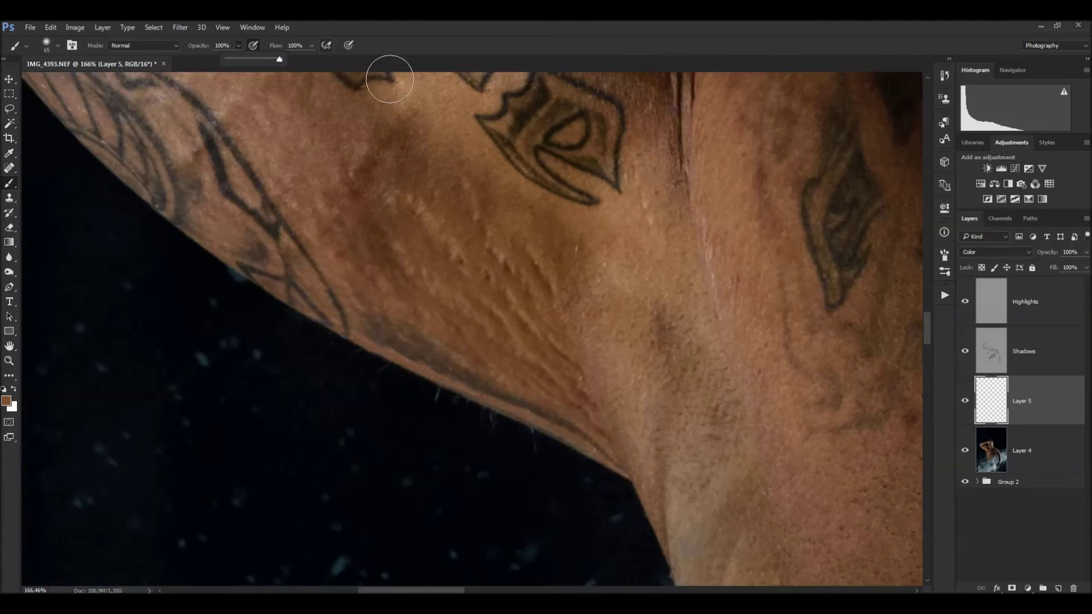
{"action": "left_click_drag", "start_coordinate": [510, 289], "coordinate": [540, 282]}
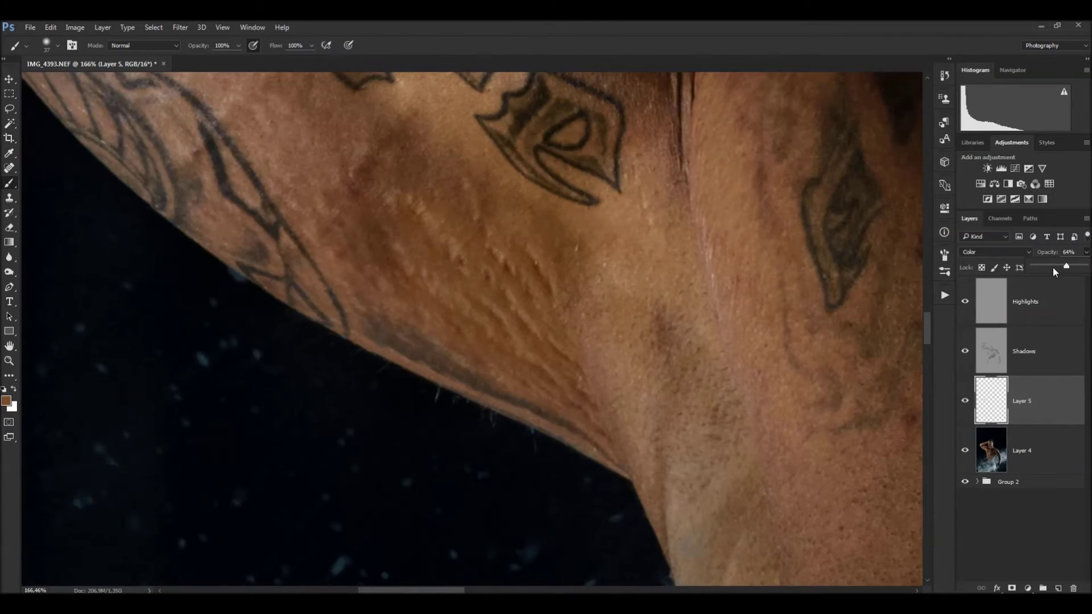
{"action": "left_click", "coordinate": [1056, 590]}
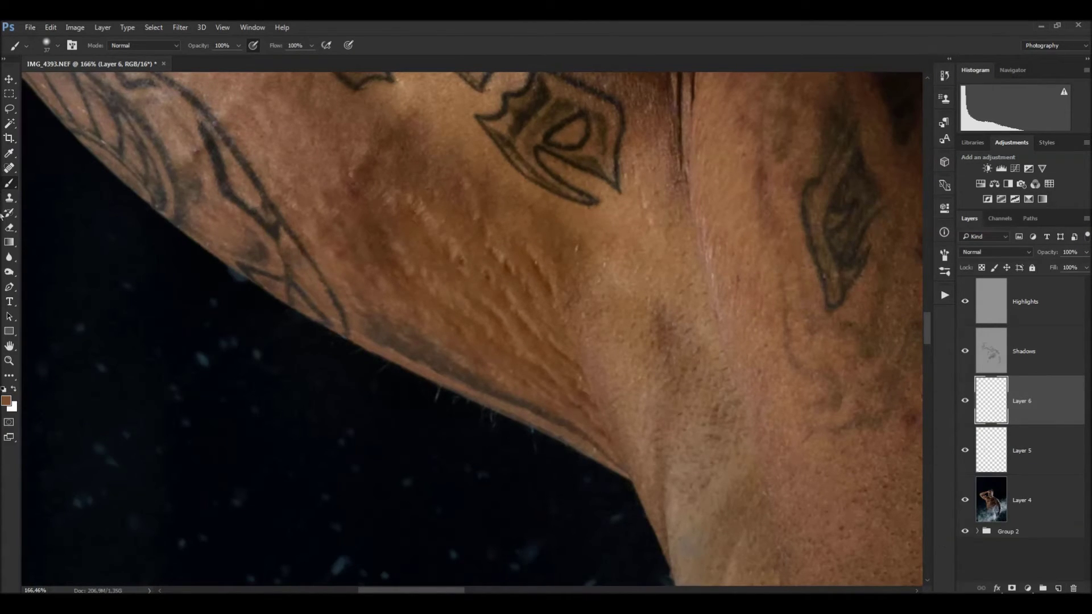
Clone clean skin over the underarm stretch marks and the dark blotch under the tattoo.
{"action": "left_click", "coordinate": [10, 198]}
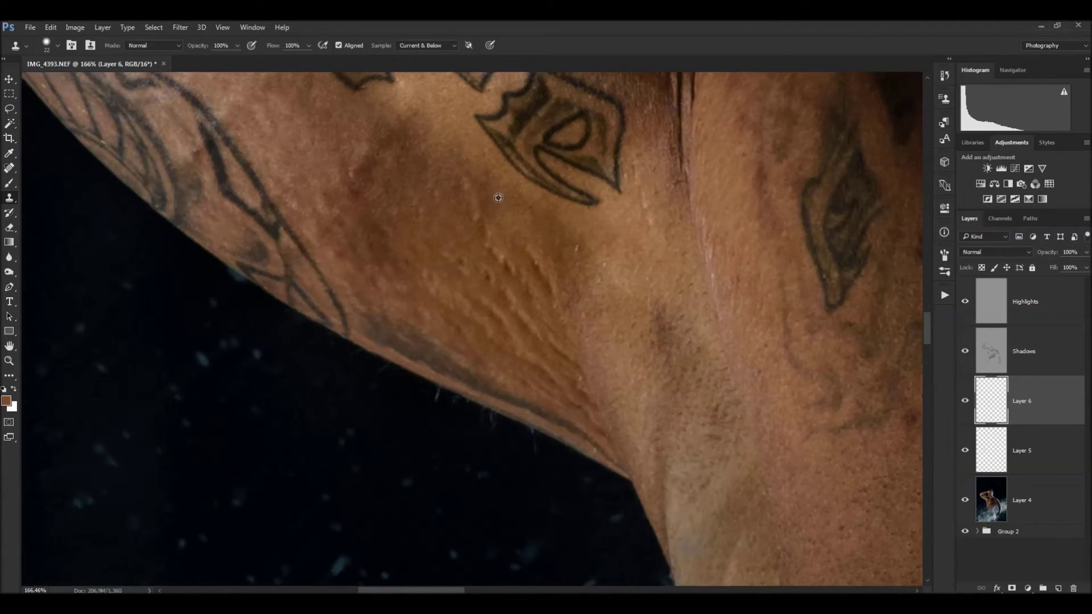
{"action": "left_click", "coordinate": [527, 237], "text": "alt"}
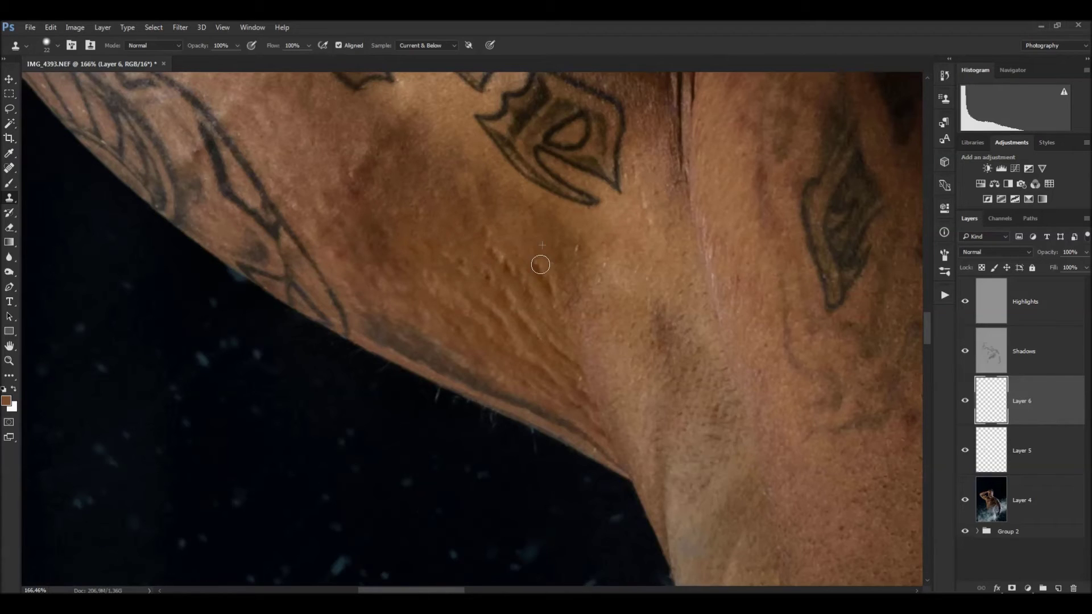
{"action": "left_click_drag", "start_coordinate": [542, 263], "coordinate": [556, 264]}
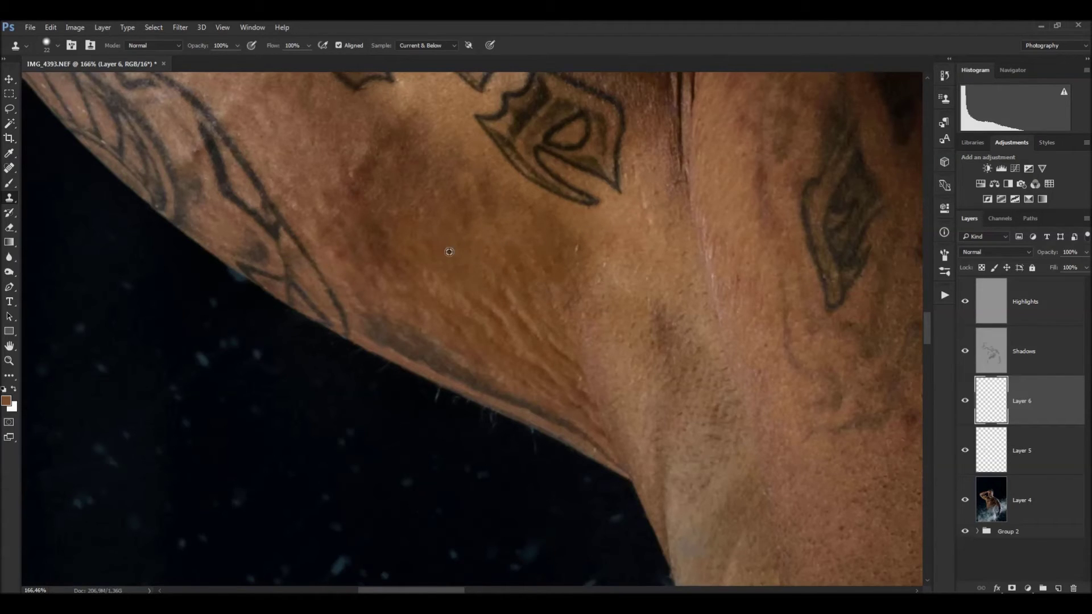
{"action": "left_click", "coordinate": [565, 326], "text": "alt"}
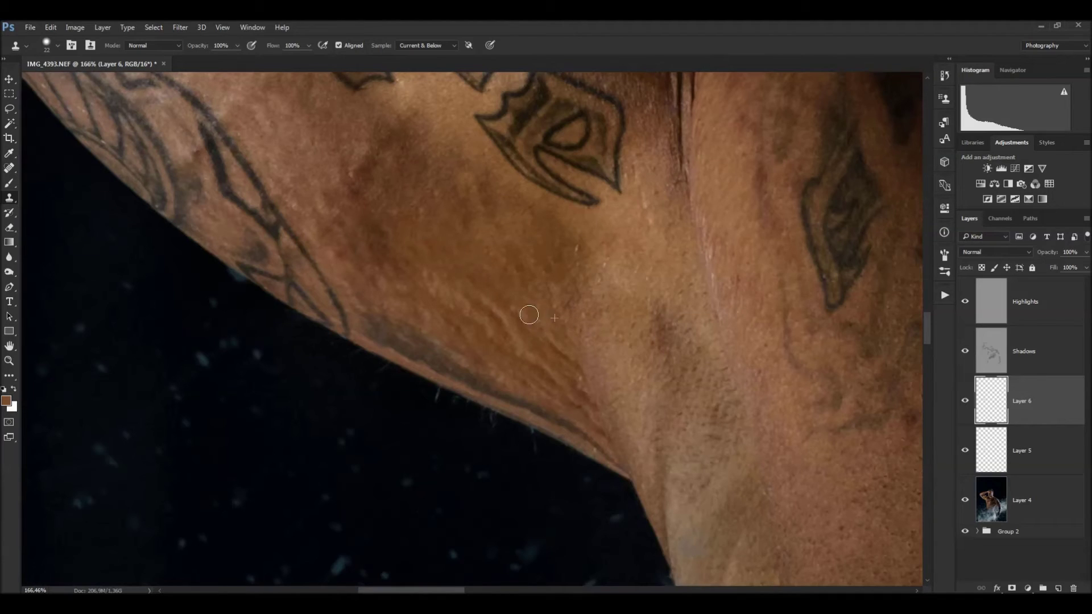
{"action": "left_click_drag", "start_coordinate": [532, 337], "coordinate": [526, 333]}
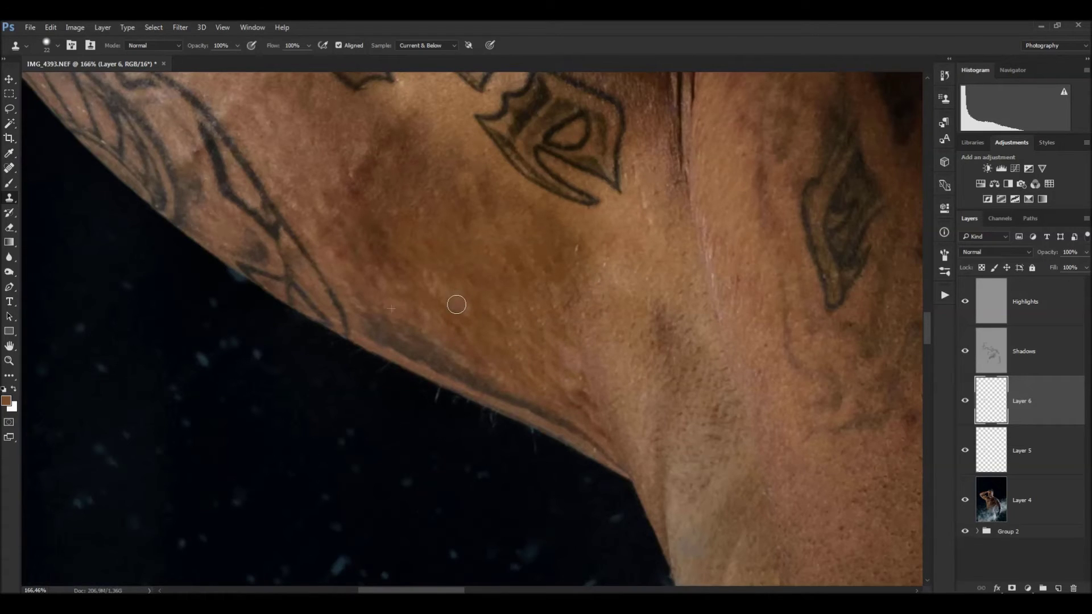
{"action": "left_click_drag", "start_coordinate": [456, 305], "coordinate": [464, 290]}
{"action": "left_click_drag", "start_coordinate": [386, 295], "coordinate": [476, 361]}
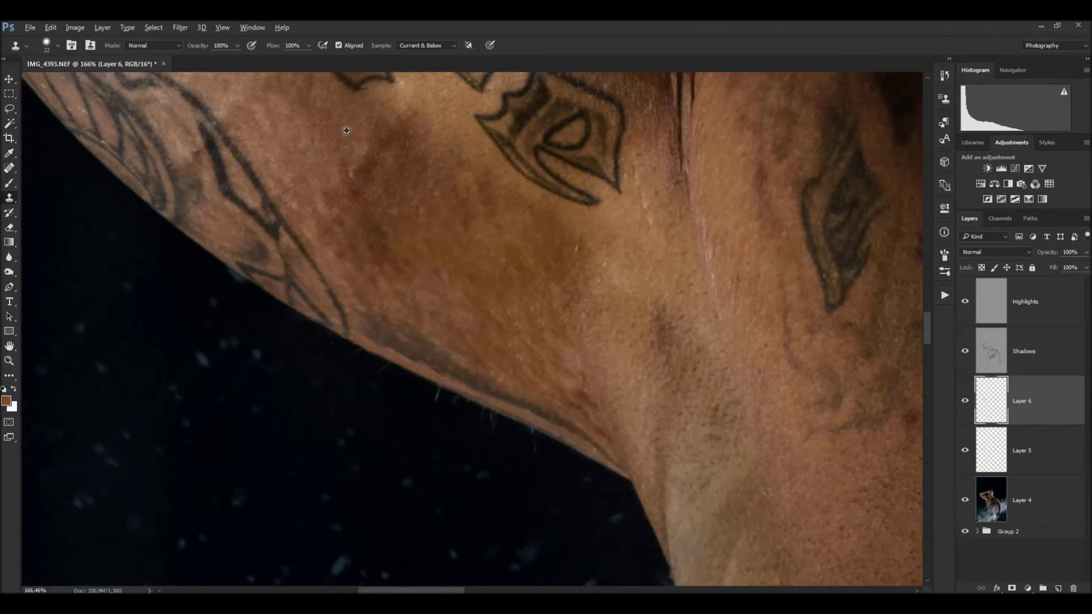
{"action": "left_click_drag", "start_coordinate": [408, 145], "coordinate": [422, 250]}
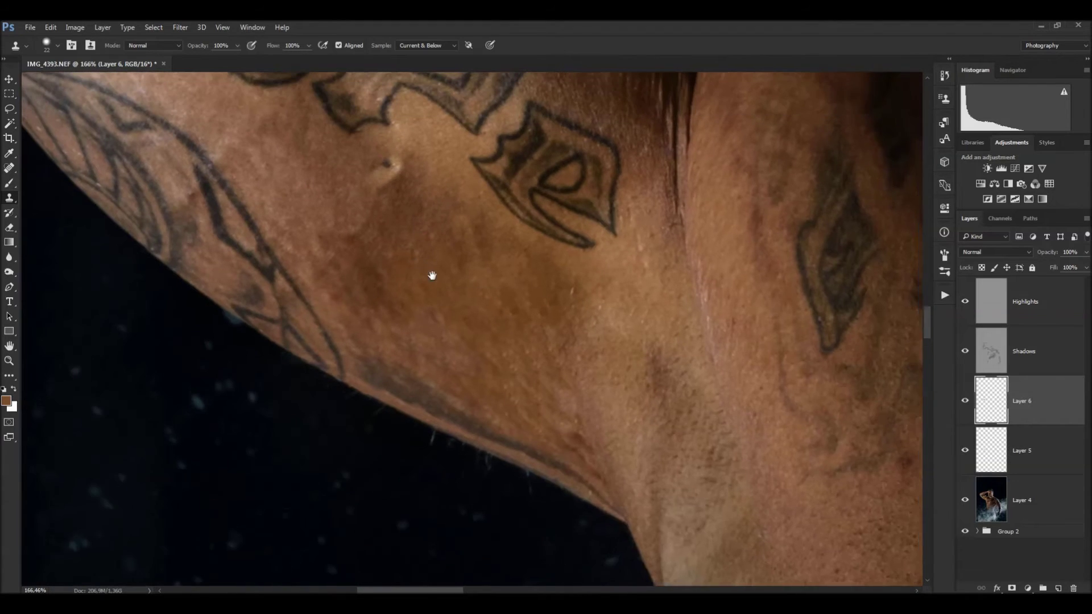
{"action": "mouse_move", "coordinate": [348, 269]}
{"action": "left_mouse_down"}
{"action": "mouse_move", "coordinate": [366, 285]}
{"action": "mouse_move", "coordinate": [378, 258]}
{"action": "mouse_move", "coordinate": [370, 279]}
{"action": "left_mouse_up"}
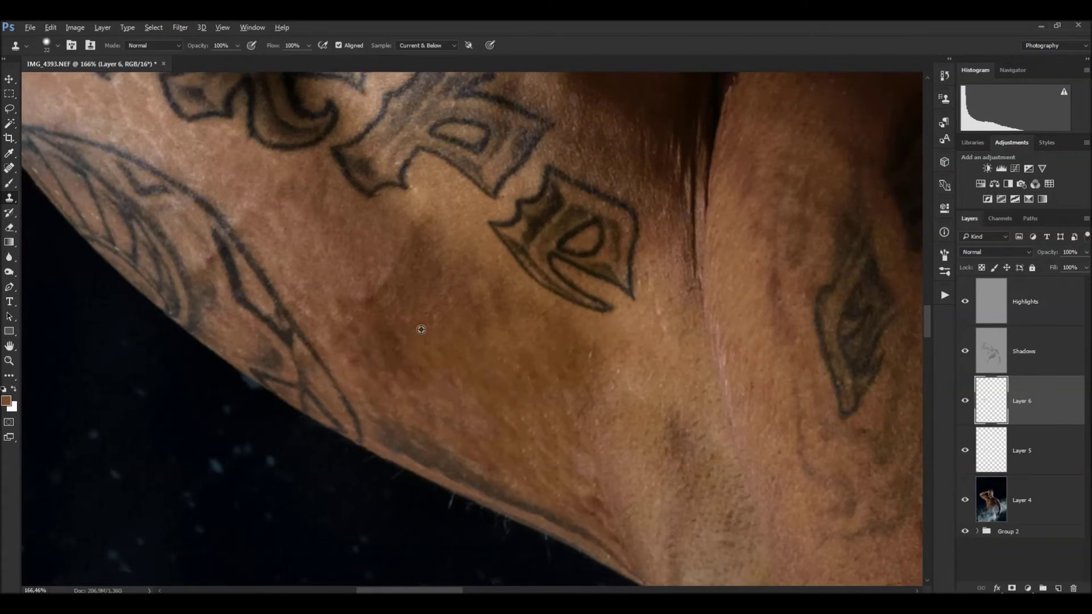
Resize and soften the clone brush, then smooth the remaining underarm skin blemish.
{"action": "left_click_drag", "start_coordinate": [420, 332], "coordinate": [452, 217]}
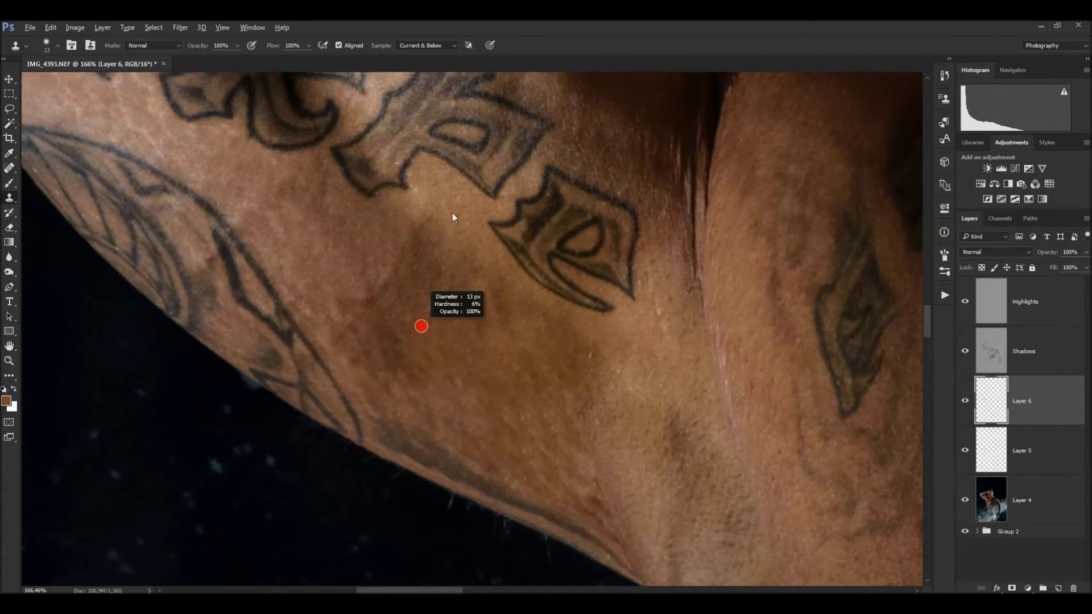
{"action": "left_click_drag", "start_coordinate": [540, 130], "coordinate": [560, 115]}
{"action": "left_click_drag", "start_coordinate": [456, 257], "coordinate": [549, 127]}
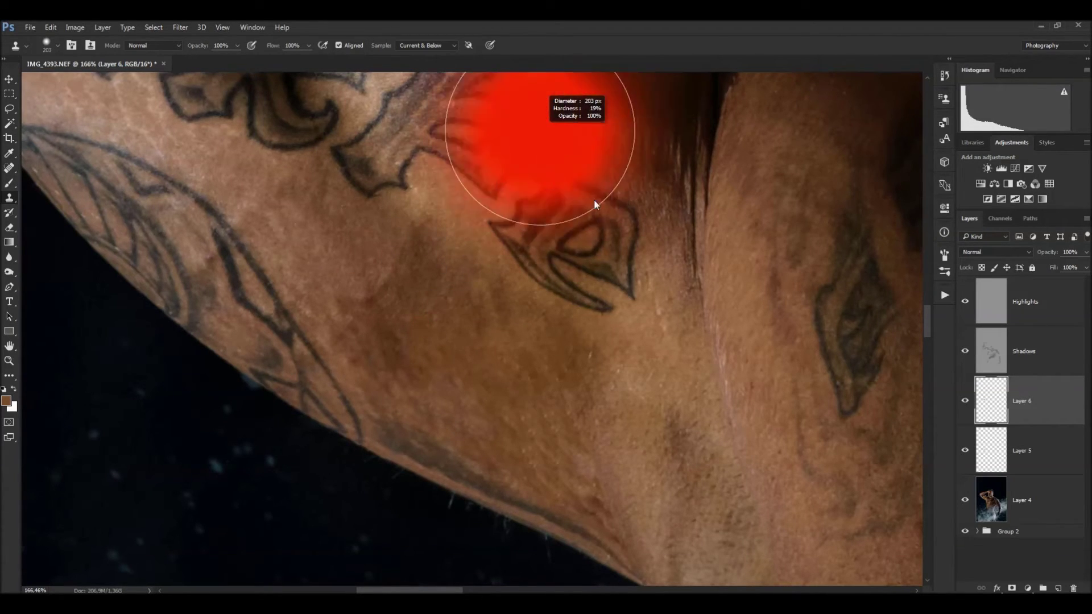
{"action": "left_click_drag", "start_coordinate": [367, 246], "coordinate": [346, 245]}
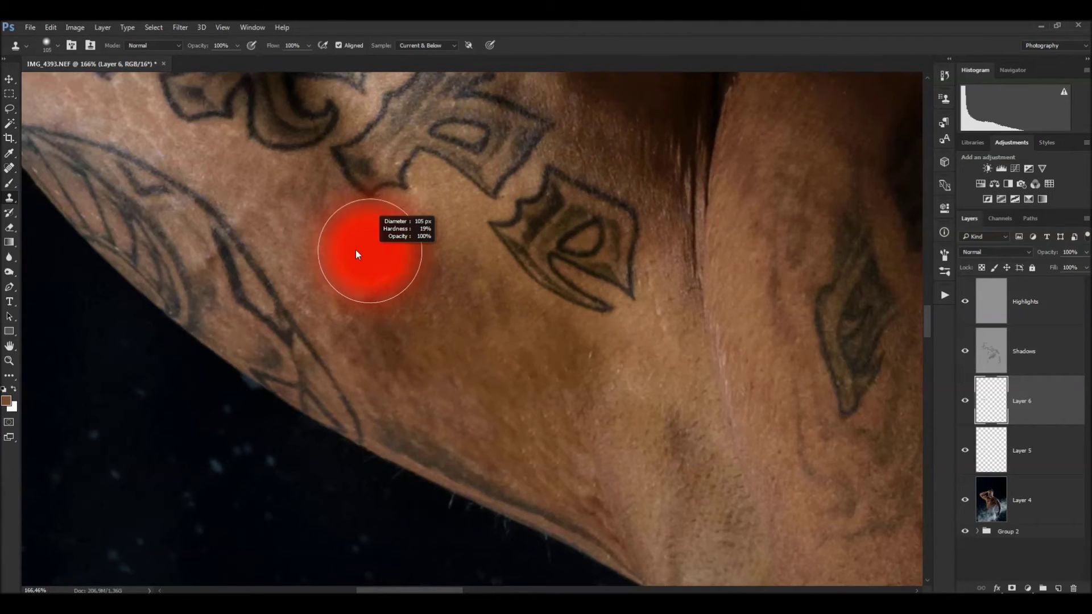
{"action": "mouse_move", "coordinate": [362, 288]}
{"action": "left_mouse_down"}
{"action": "mouse_move", "coordinate": [378, 250]}
{"action": "mouse_move", "coordinate": [353, 292]}
{"action": "mouse_move", "coordinate": [366, 274]}
{"action": "left_mouse_up"}
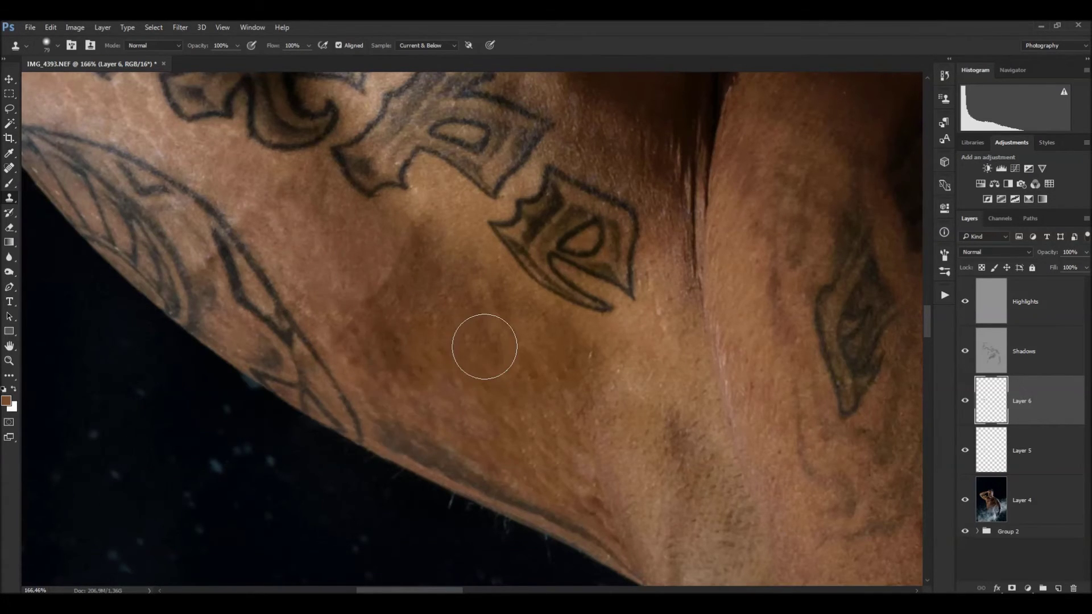
{"action": "scroll", "coordinate": [484, 347], "scroll_direction": "down", "scroll_amount": 3}
{"action": "scroll", "coordinate": [485, 346], "scroll_direction": "down", "scroll_amount": 4}
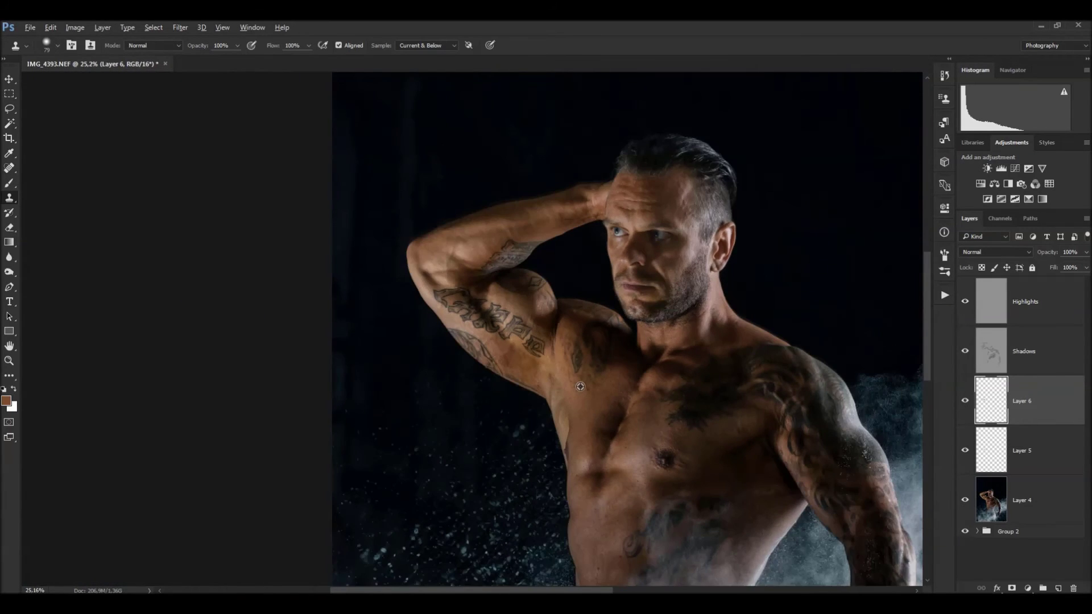
{"action": "scroll", "coordinate": [580, 386], "scroll_direction": "down", "scroll_amount": 2}
{"action": "scroll", "coordinate": [569, 381], "scroll_direction": "down", "scroll_amount": 2}
{"action": "scroll", "coordinate": [349, 324], "scroll_direction": "up", "scroll_amount": 2}
{"action": "scroll", "coordinate": [429, 312], "scroll_direction": "up", "scroll_amount": 2}
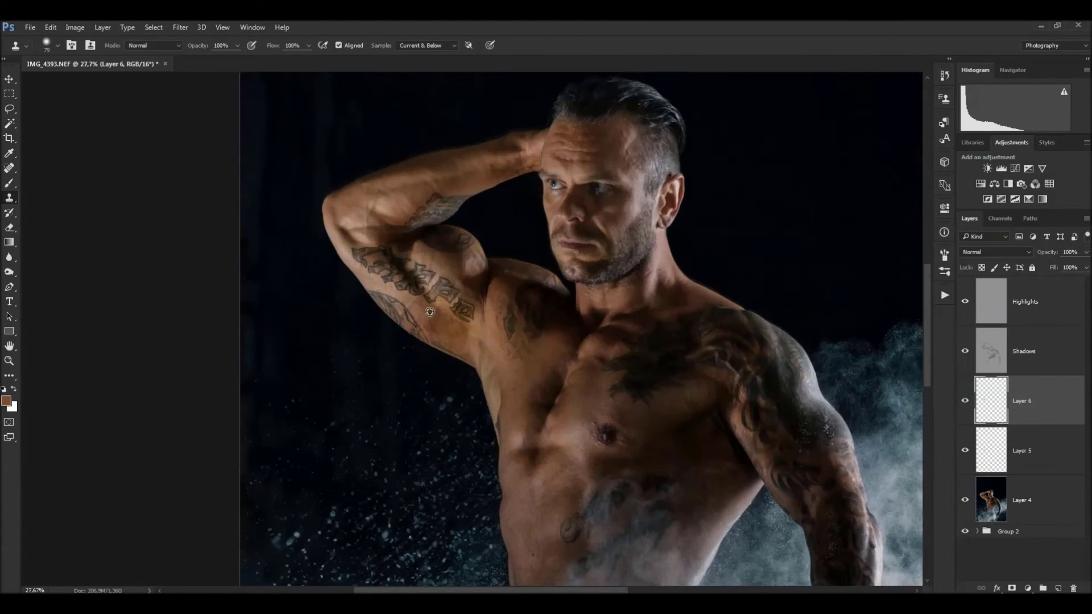
{"action": "scroll", "coordinate": [430, 312], "scroll_direction": "up", "scroll_amount": 2}
{"action": "scroll", "coordinate": [432, 321], "scroll_direction": "up", "scroll_amount": 2}
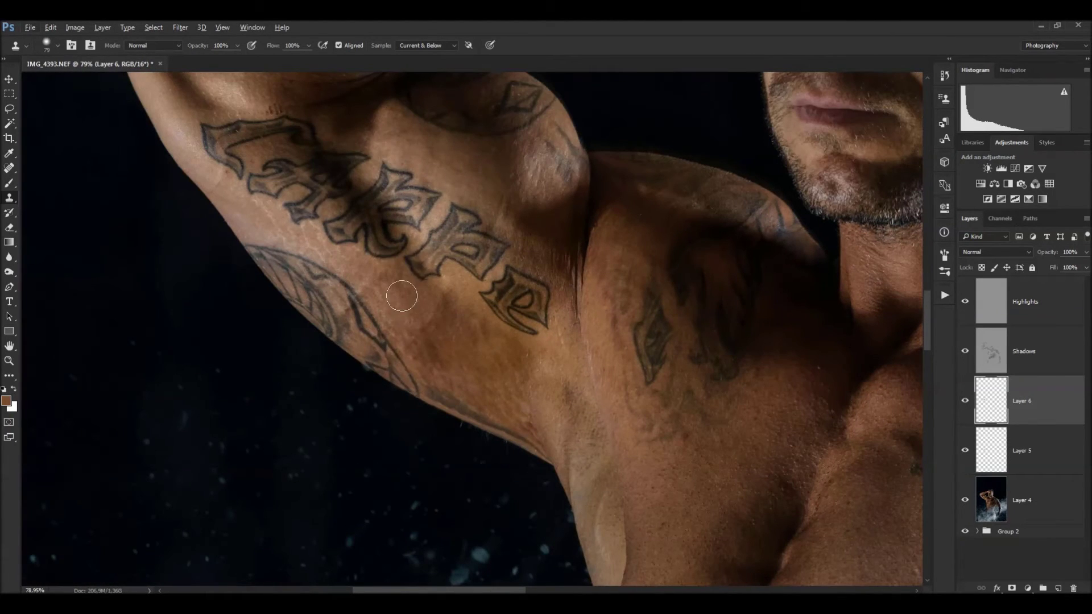
Paint sampled skin tone over the underarm on Layer 5.
{"action": "key", "text": "b"}
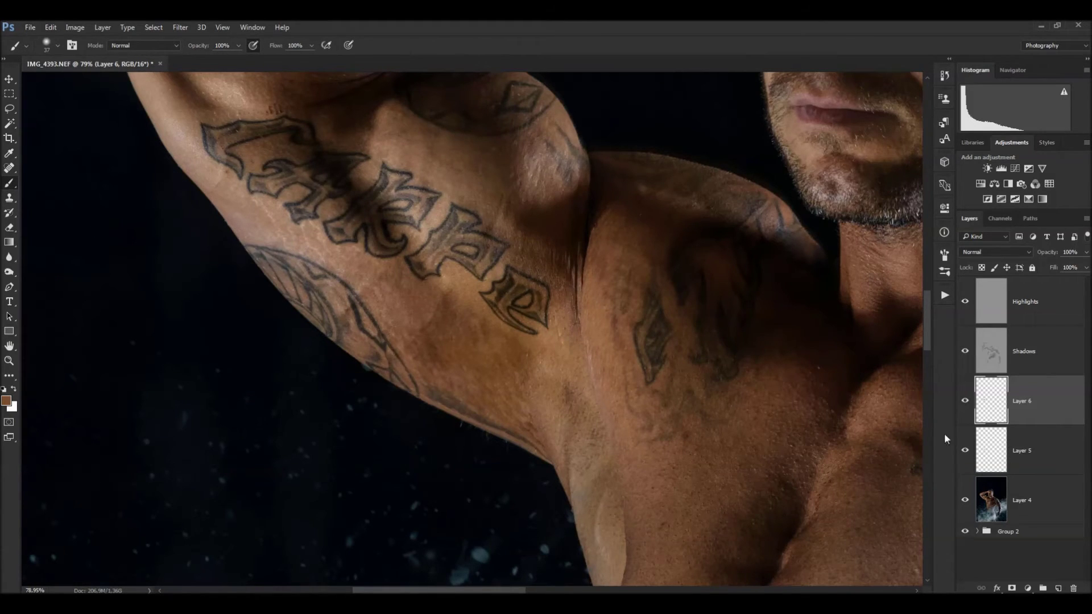
{"action": "left_click", "coordinate": [997, 452]}
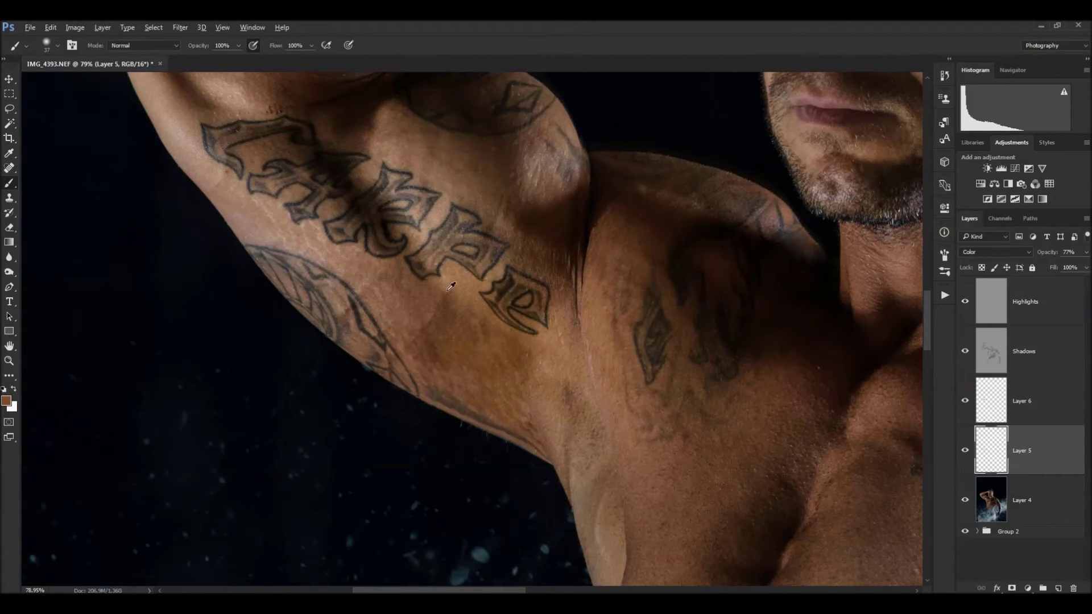
{"action": "left_click", "coordinate": [457, 323], "text": "alt"}
{"action": "left_click_drag", "start_coordinate": [498, 363], "coordinate": [468, 339]}
Move Layer 5 above Layer 6 and lower its opacity slightly.
{"action": "left_click", "coordinate": [1087, 253]}
{"action": "left_click_drag", "start_coordinate": [1034, 458], "coordinate": [1041, 377]}
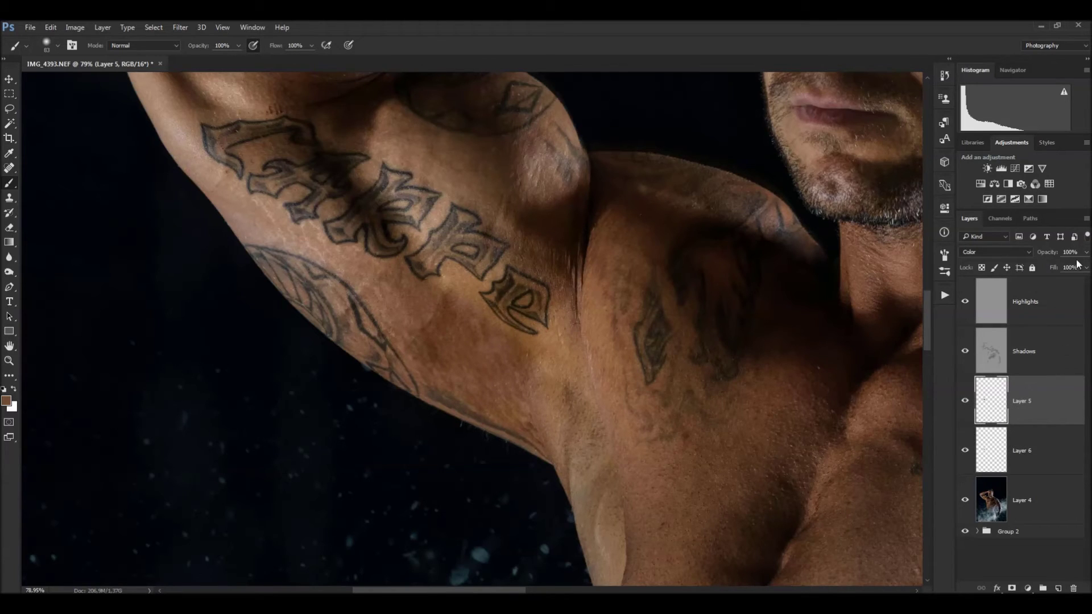
{"action": "left_click_drag", "start_coordinate": [1089, 253], "coordinate": [1071, 265]}
{"action": "left_click", "coordinate": [426, 299]}
Try Layer 5 in Normal blending at about 30% opacity, then switch it to Screen.
{"action": "left_click", "coordinate": [996, 252]}
{"action": "left_click", "coordinate": [1001, 265]}
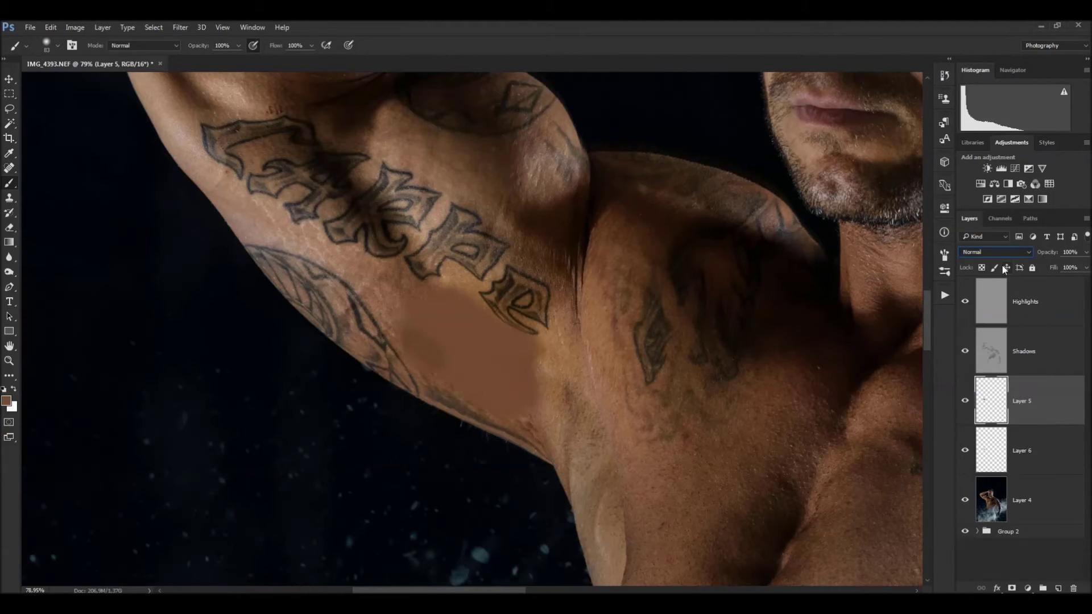
{"action": "left_click", "coordinate": [1087, 253]}
{"action": "left_click", "coordinate": [1046, 266]}
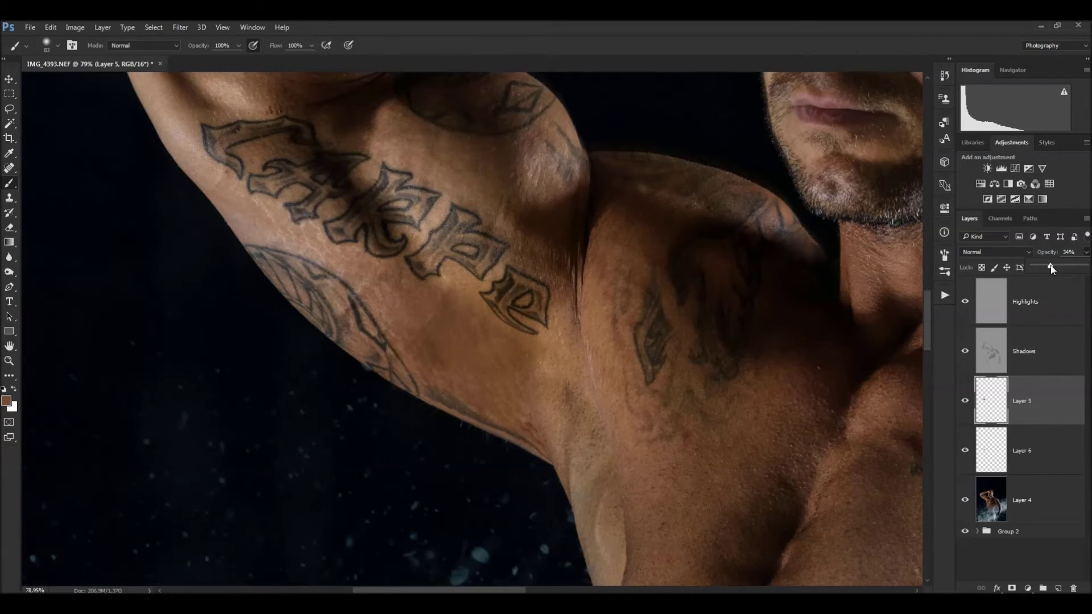
{"action": "left_click_drag", "start_coordinate": [1046, 265], "coordinate": [1049, 262]}
{"action": "left_click", "coordinate": [995, 252]}
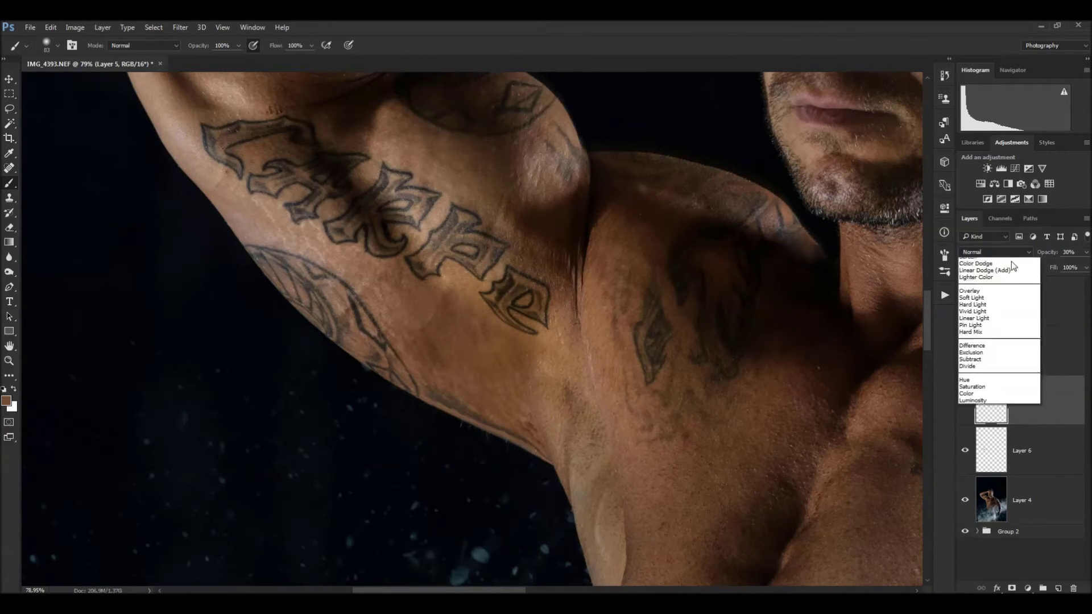
{"action": "left_click", "coordinate": [1016, 335]}
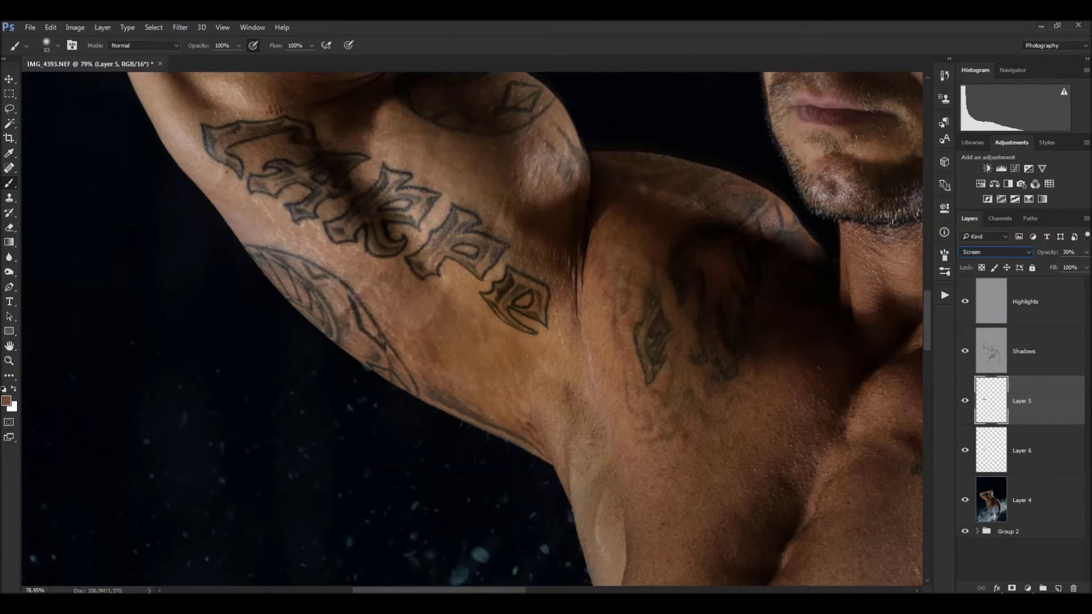
Set Layer 5's opacity to 34%.
{"action": "scroll", "coordinate": [568, 253], "scroll_direction": "down", "scroll_amount": 1}
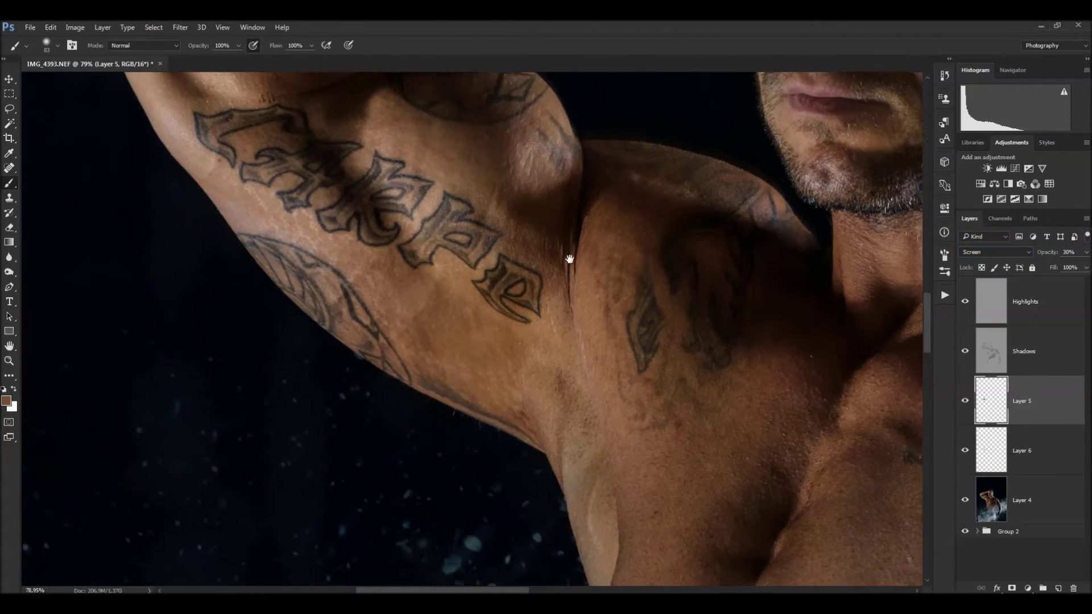
{"action": "scroll", "coordinate": [569, 256], "scroll_direction": "down", "scroll_amount": 1}
{"action": "scroll", "coordinate": [573, 271], "scroll_direction": "down", "scroll_amount": 2}
{"action": "scroll", "coordinate": [574, 272], "scroll_direction": "down", "scroll_amount": 2}
{"action": "scroll", "coordinate": [512, 279], "scroll_direction": "down", "scroll_amount": 2}
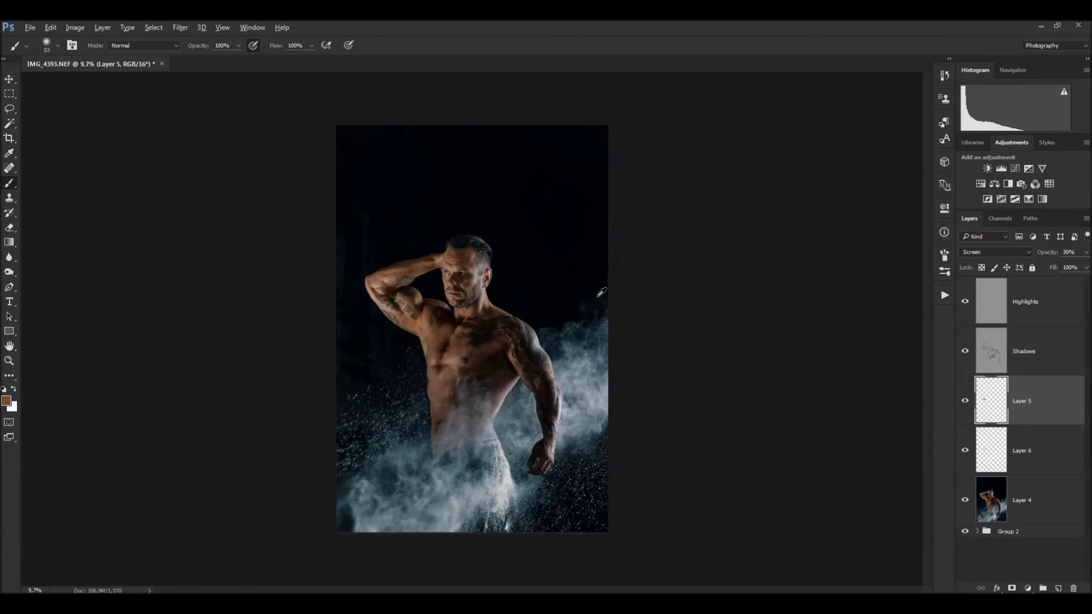
{"action": "scroll", "coordinate": [398, 295], "scroll_direction": "up", "scroll_amount": 2}
{"action": "scroll", "coordinate": [339, 303], "scroll_direction": "up", "scroll_amount": 1}
{"action": "scroll", "coordinate": [338, 304], "scroll_direction": "up", "scroll_amount": 2}
{"action": "scroll", "coordinate": [400, 321], "scroll_direction": "up", "scroll_amount": 2}
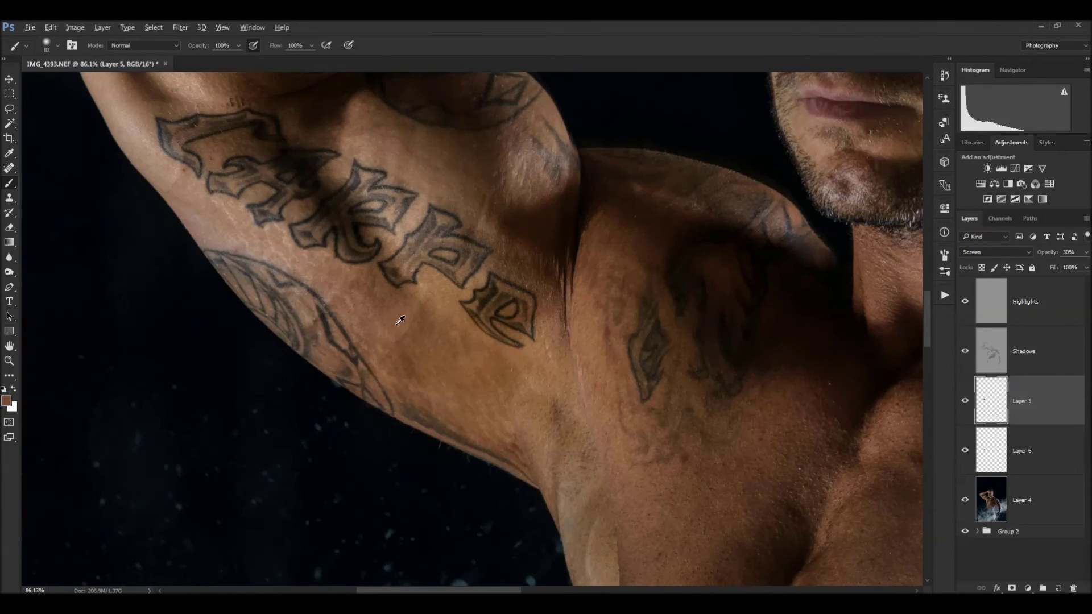
{"action": "left_click", "coordinate": [1086, 252]}
{"action": "left_click", "coordinate": [967, 454]}
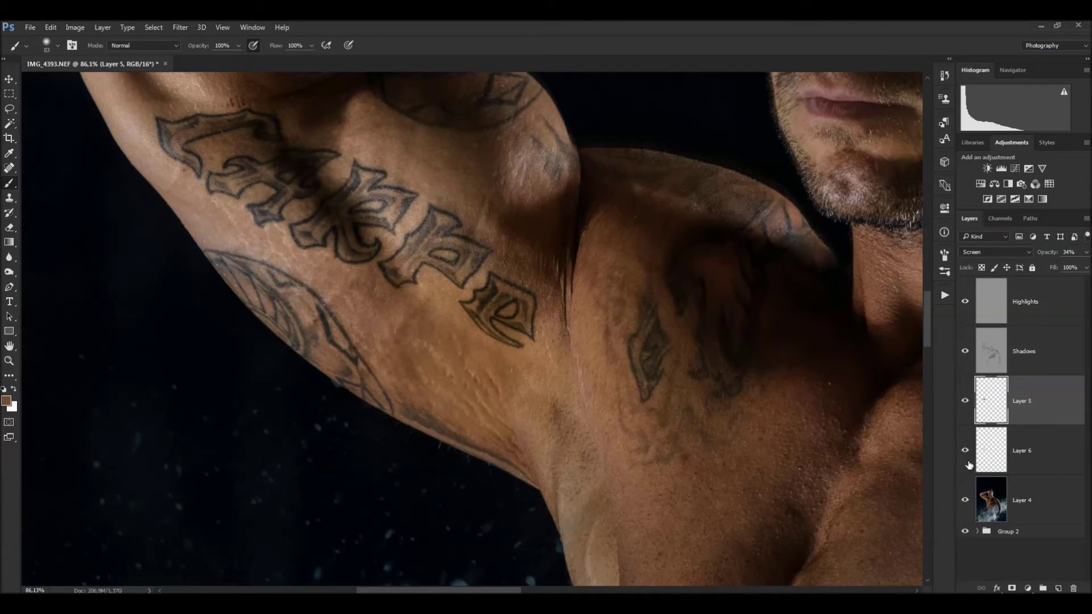
Add a white layer mask to Layer 5 and set brush opacity to 47%.
{"action": "left_click", "coordinate": [1013, 589]}
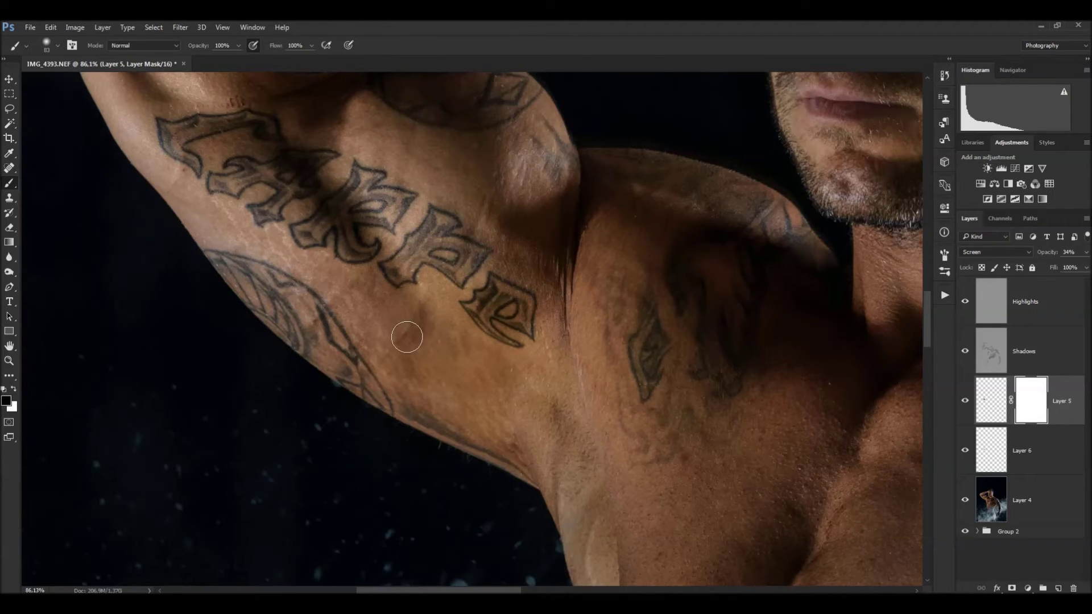
{"action": "left_click", "coordinate": [239, 45]}
{"action": "left_click_drag", "start_coordinate": [239, 59], "coordinate": [208, 59]}
{"action": "left_click", "coordinate": [410, 329]}
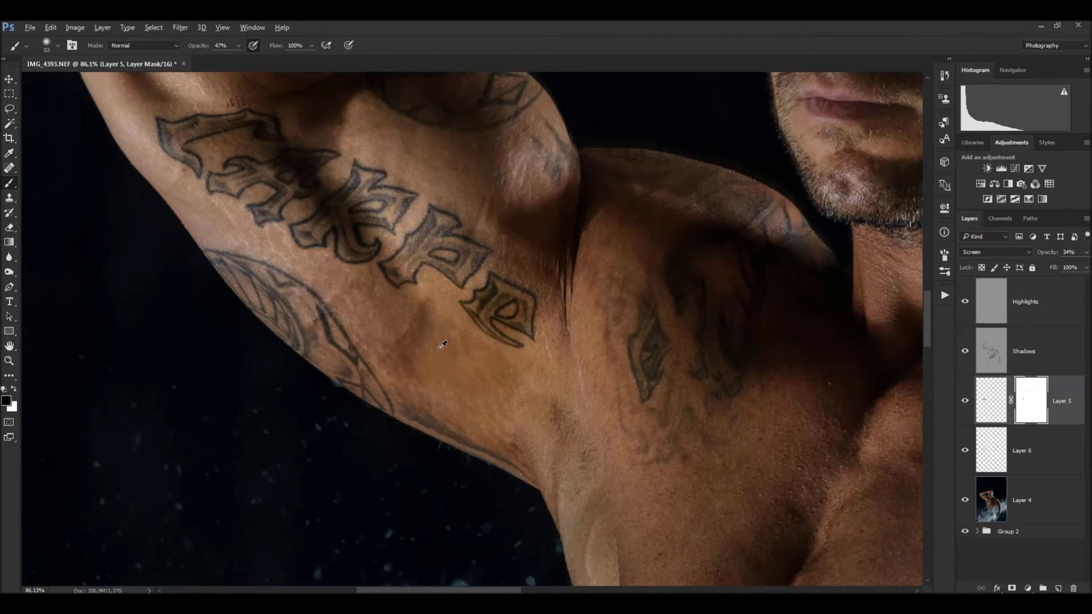
Review the masked underarm area and select Layer 4.
{"action": "scroll", "coordinate": [447, 347], "scroll_direction": "down", "scroll_amount": 2}
{"action": "scroll", "coordinate": [460, 364], "scroll_direction": "down", "scroll_amount": 2}
{"action": "scroll", "coordinate": [488, 381], "scroll_direction": "down", "scroll_amount": 1}
{"action": "scroll", "coordinate": [487, 381], "scroll_direction": "down", "scroll_amount": 2}
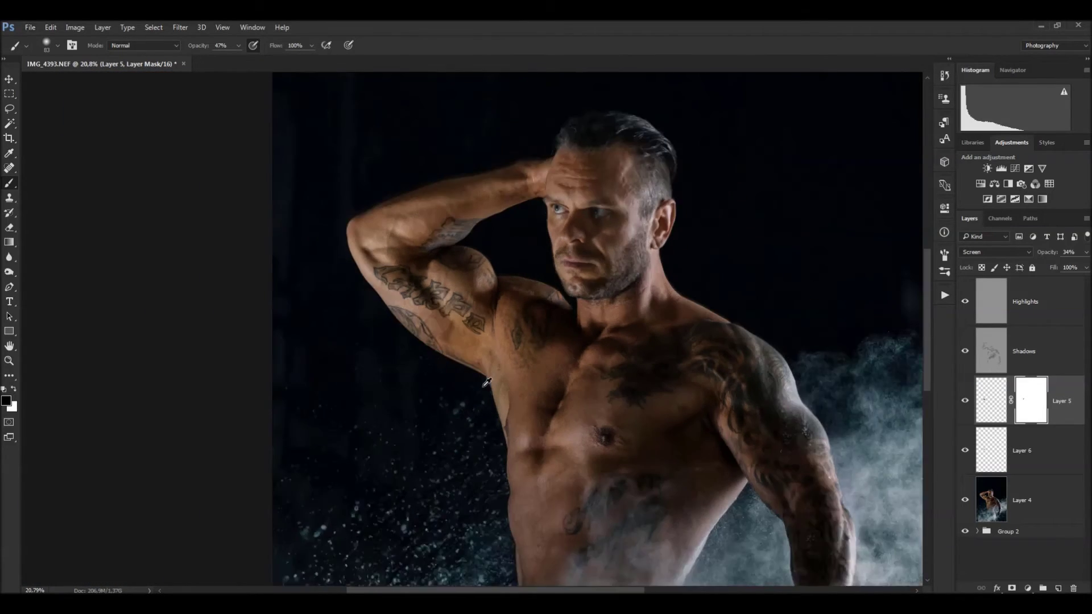
{"action": "scroll", "coordinate": [528, 390], "scroll_direction": "down", "scroll_amount": 2}
{"action": "scroll", "coordinate": [456, 367], "scroll_direction": "up", "scroll_amount": 2}
{"action": "scroll", "coordinate": [452, 360], "scroll_direction": "up", "scroll_amount": 2}
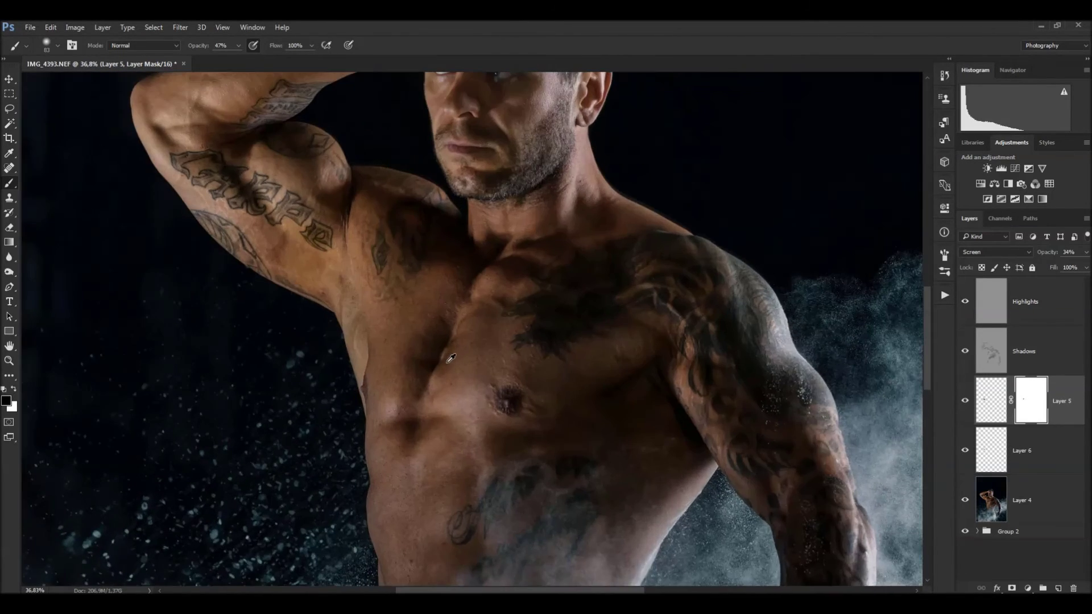
{"action": "scroll", "coordinate": [447, 365], "scroll_direction": "up", "scroll_amount": 1}
{"action": "scroll", "coordinate": [447, 365], "scroll_direction": "down", "scroll_amount": 1}
{"action": "scroll", "coordinate": [447, 365], "scroll_direction": "down", "scroll_amount": 1}
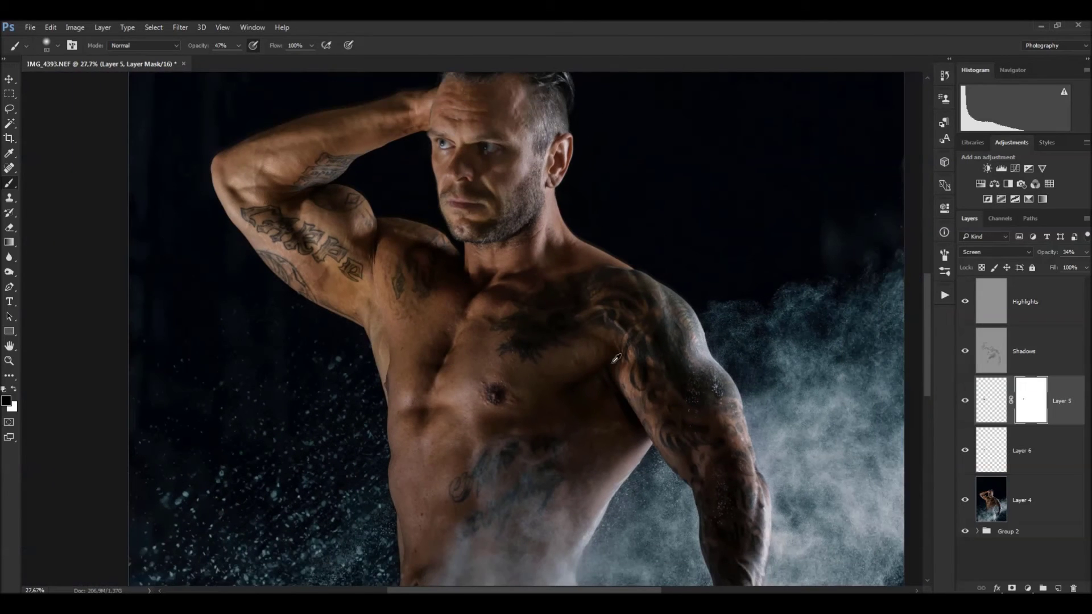
{"action": "left_click", "coordinate": [1066, 510]}
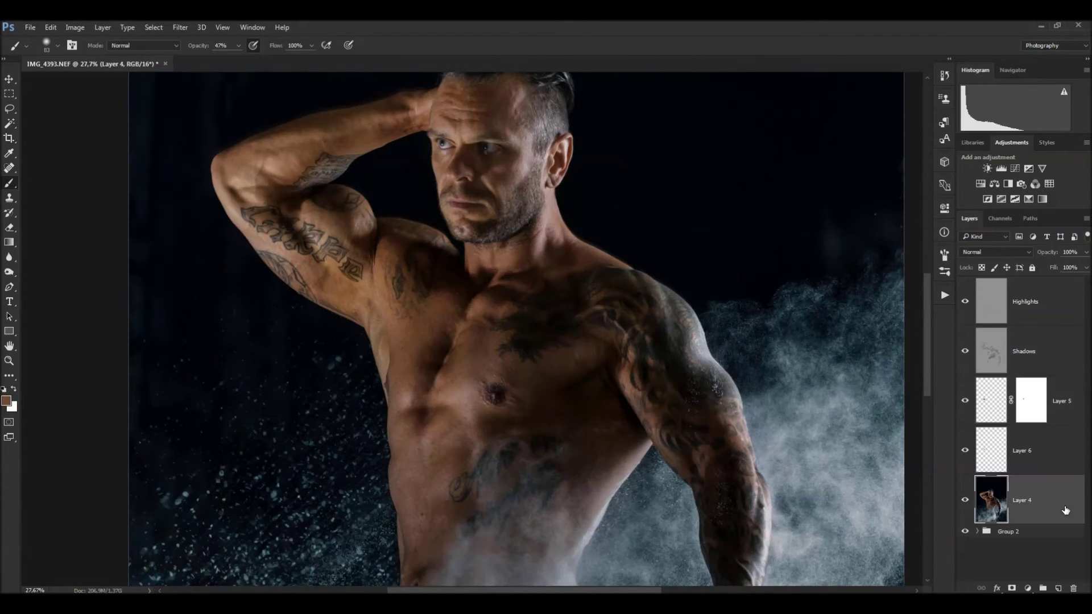
Select only the Highlights layer with white as the painting colour.
{"action": "left_click", "coordinate": [1045, 310], "text": "shift"}
{"action": "left_click", "coordinate": [998, 312]}
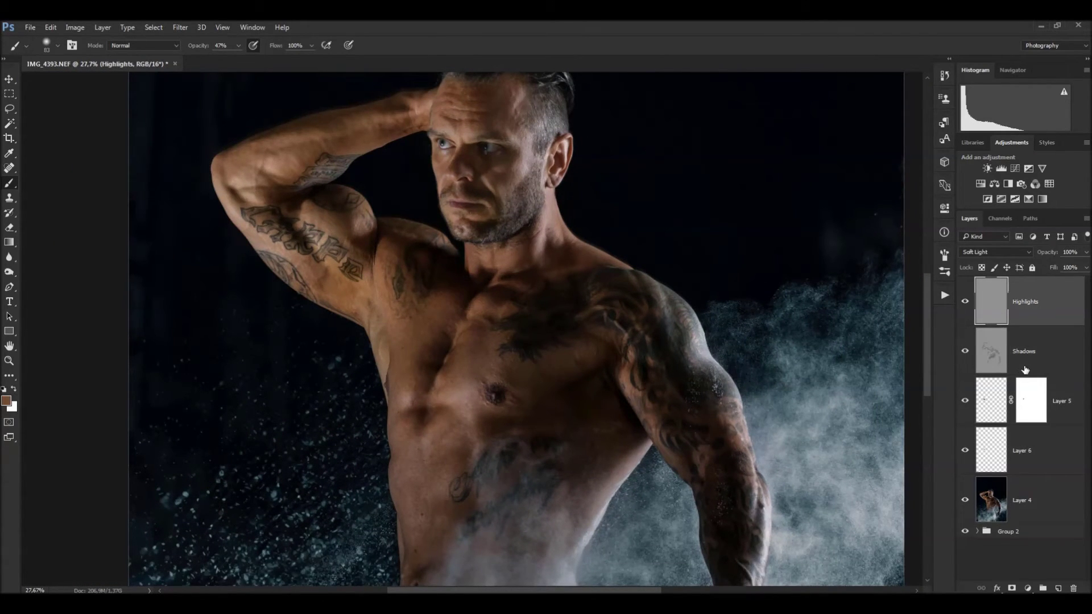
{"action": "left_click_drag", "start_coordinate": [561, 390], "coordinate": [519, 302]}
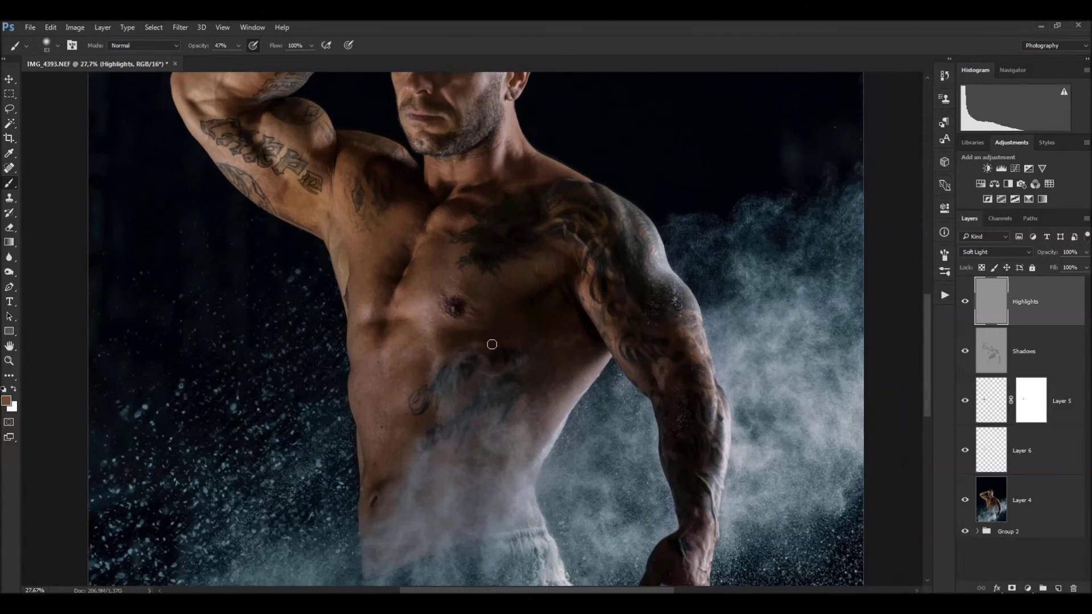
{"action": "key", "text": "x"}
{"action": "mouse_move", "coordinate": [384, 371]}
{"action": "left_mouse_down"}
{"action": "mouse_move", "coordinate": [485, 341]}
{"action": "mouse_move", "coordinate": [489, 420]}
{"action": "left_mouse_up"}
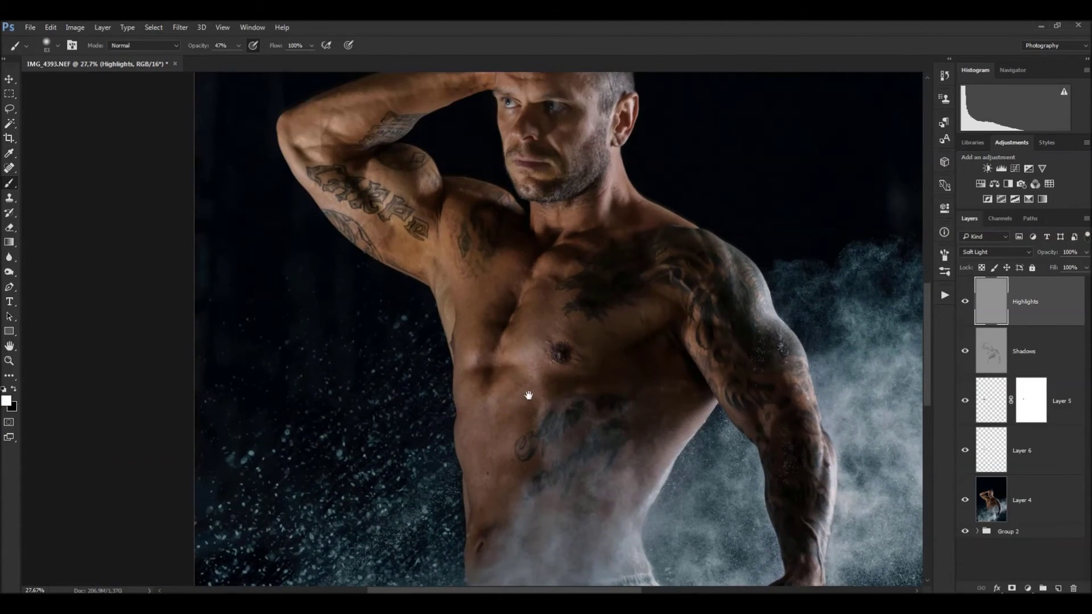
Paint white with a 249 px brush to lighten the chest between armpit and nipple.
{"action": "left_click_drag", "start_coordinate": [613, 387], "coordinate": [626, 382]}
{"action": "left_click_drag", "start_coordinate": [224, 62], "coordinate": [223, 65]}
{"action": "left_click_drag", "start_coordinate": [768, 372], "coordinate": [762, 371]}
{"action": "left_click_drag", "start_coordinate": [512, 250], "coordinate": [560, 330]}
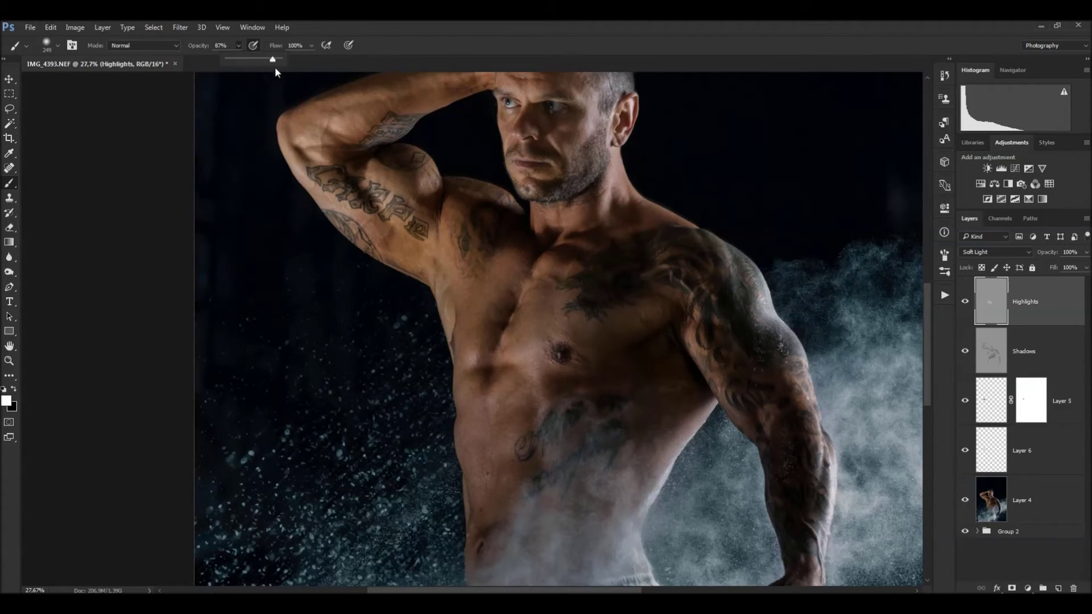
{"action": "key", "text": "0"}
{"action": "mouse_move", "coordinate": [475, 282]}
{"action": "left_mouse_down"}
{"action": "mouse_move", "coordinate": [522, 344]}
{"action": "mouse_move", "coordinate": [605, 333]}
{"action": "left_mouse_up"}
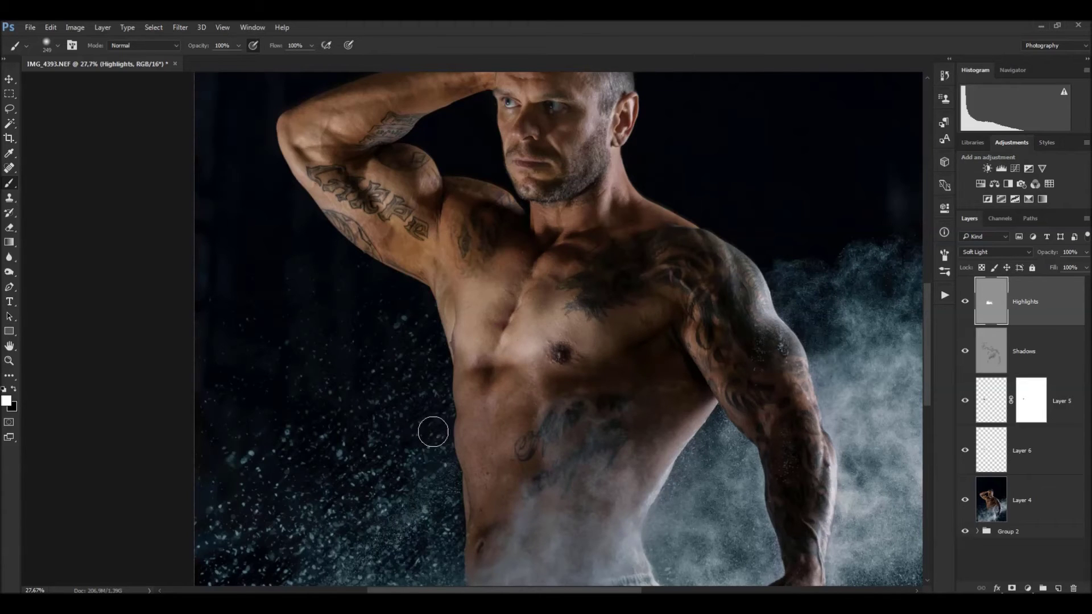
Paint 50% brightness grey over the central chest and pectoral area.
{"action": "left_click", "coordinate": [7, 403]}
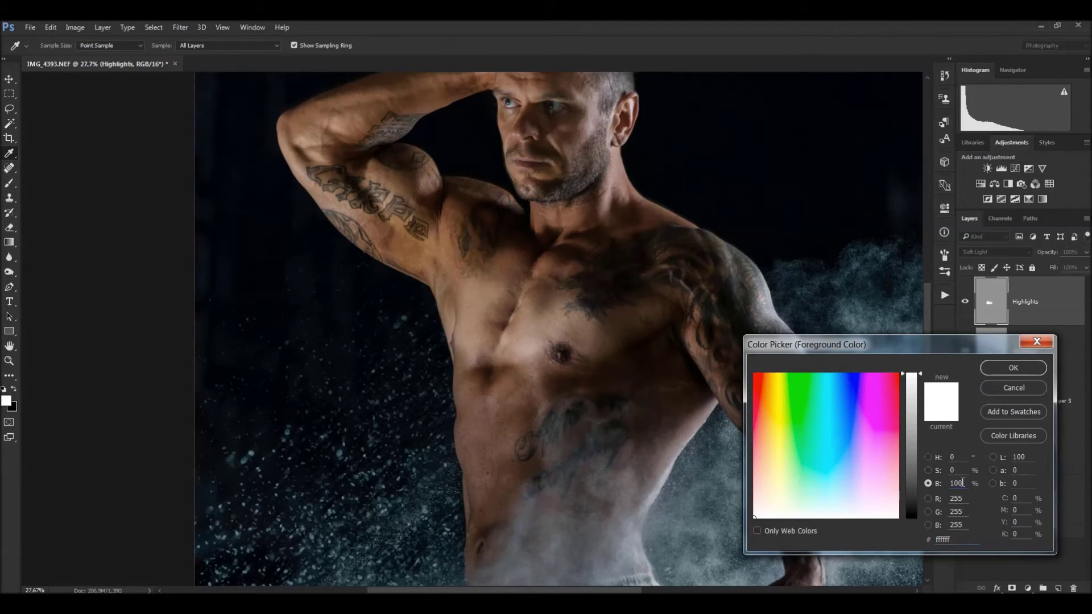
{"action": "type", "text": "50"}
{"action": "key", "text": "Return"}
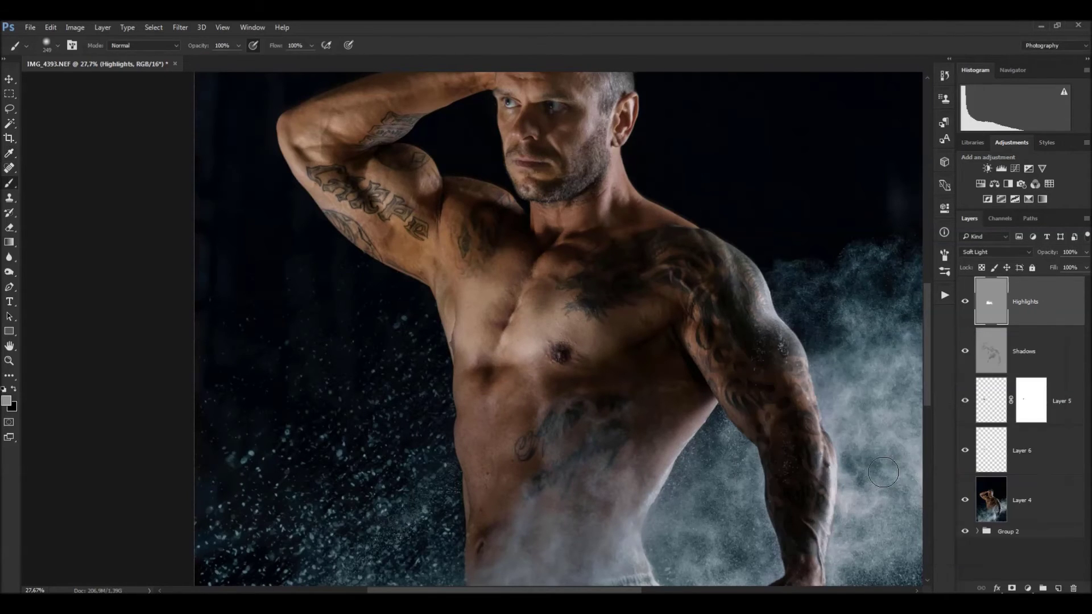
{"action": "mouse_move", "coordinate": [631, 338]}
{"action": "left_mouse_down"}
{"action": "mouse_move", "coordinate": [522, 284]}
{"action": "mouse_move", "coordinate": [470, 317]}
{"action": "left_mouse_up"}
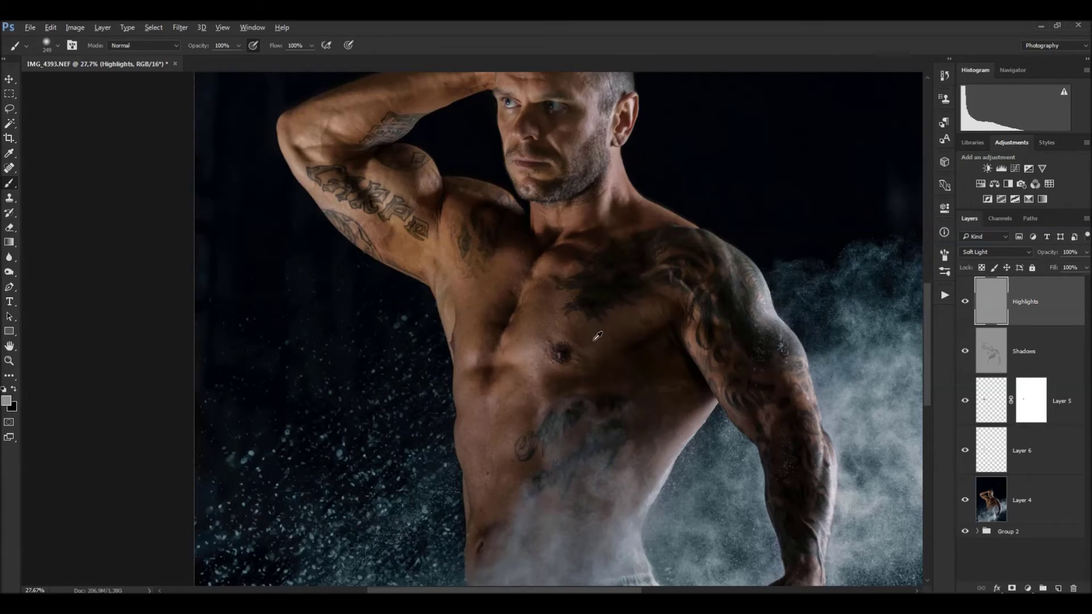
Paint white with a 300 px brush beside the nipple, then undo that stroke.
{"action": "left_click_drag", "start_coordinate": [598, 336], "coordinate": [564, 314]}
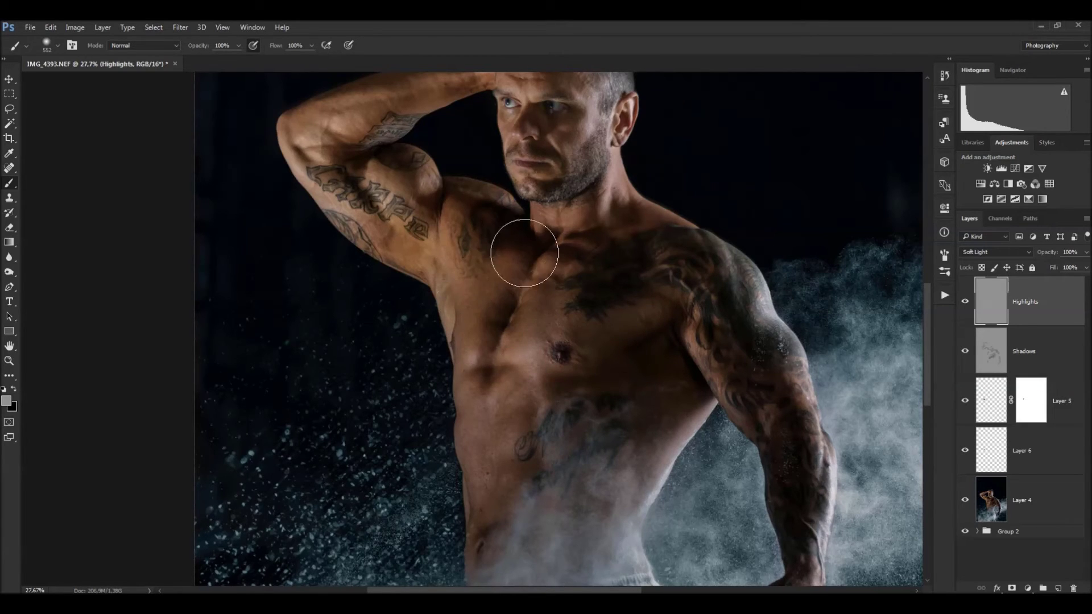
{"action": "left_click_drag", "start_coordinate": [519, 316], "coordinate": [490, 321]}
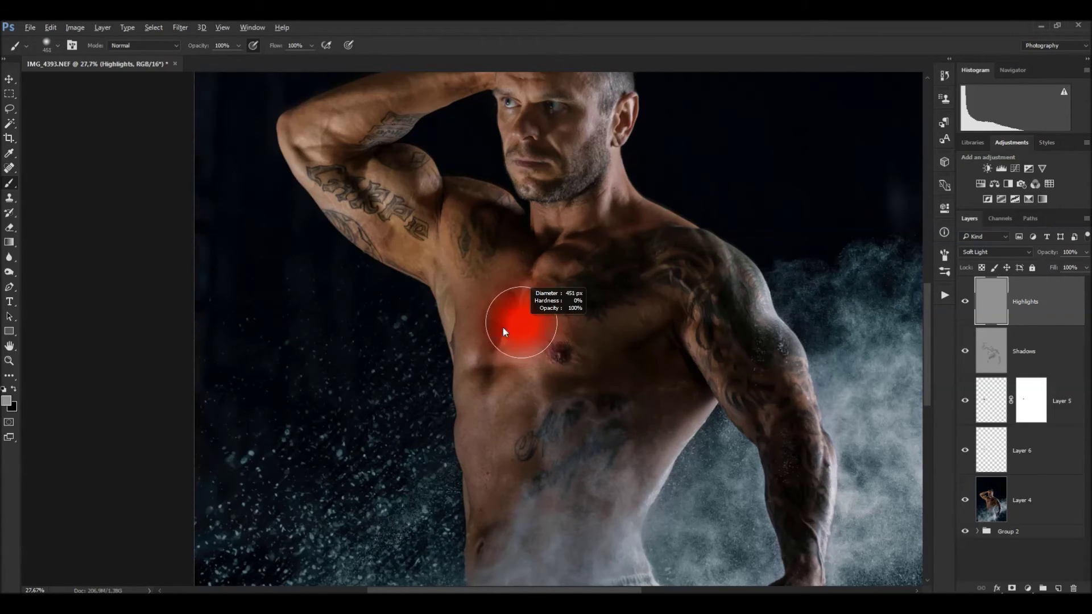
{"action": "key", "text": "d"}
{"action": "key", "text": "x"}
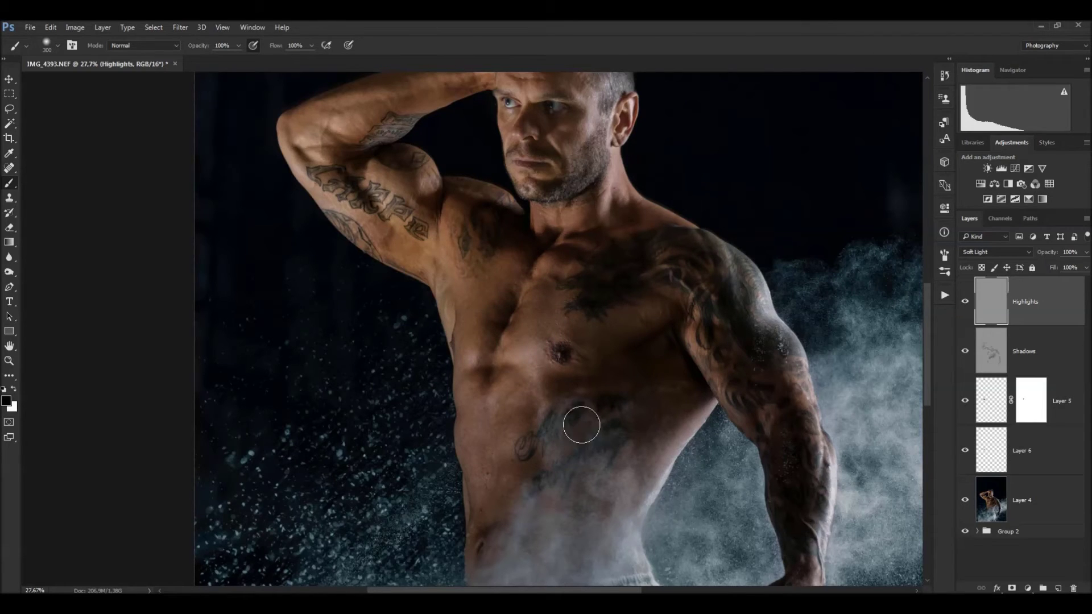
{"action": "left_click_drag", "start_coordinate": [560, 376], "coordinate": [541, 356]}
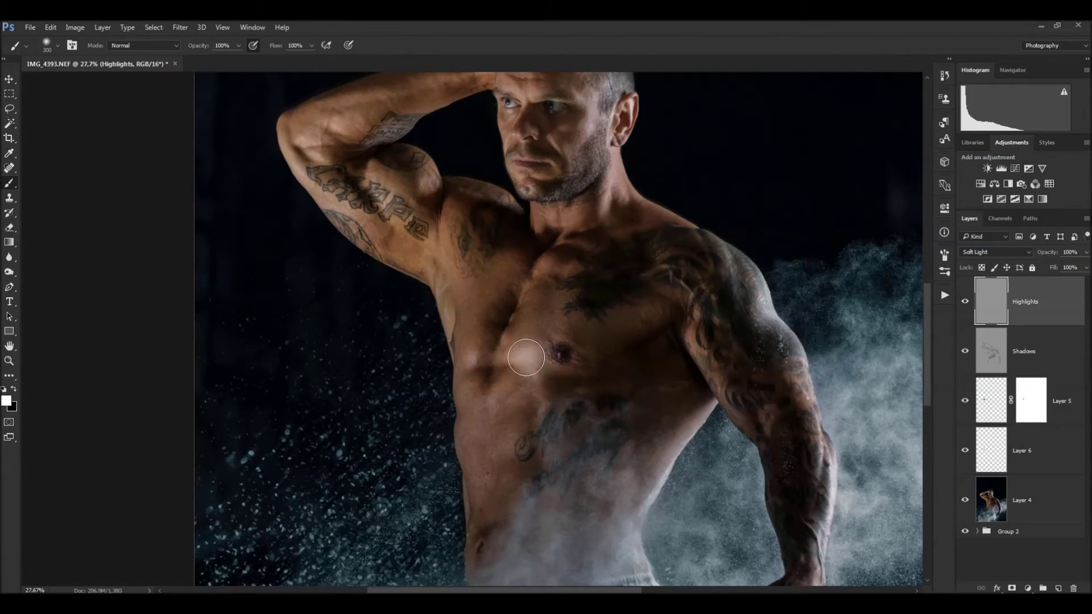
{"action": "key", "text": "ctrl+alt+z"}
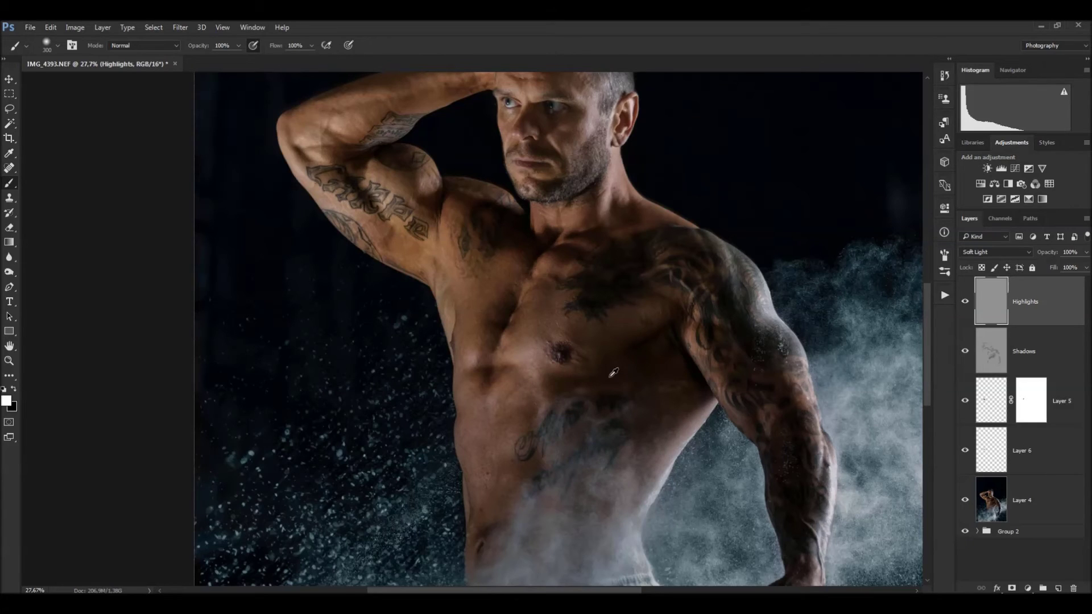
Dodge the upper chest, lit torso edge and powder cloud below the waist with 252 px, then 136 px strokes.
{"action": "scroll", "coordinate": [613, 373], "scroll_direction": "up", "scroll_amount": 4}
{"action": "left_click_drag", "start_coordinate": [585, 391], "coordinate": [682, 297]}
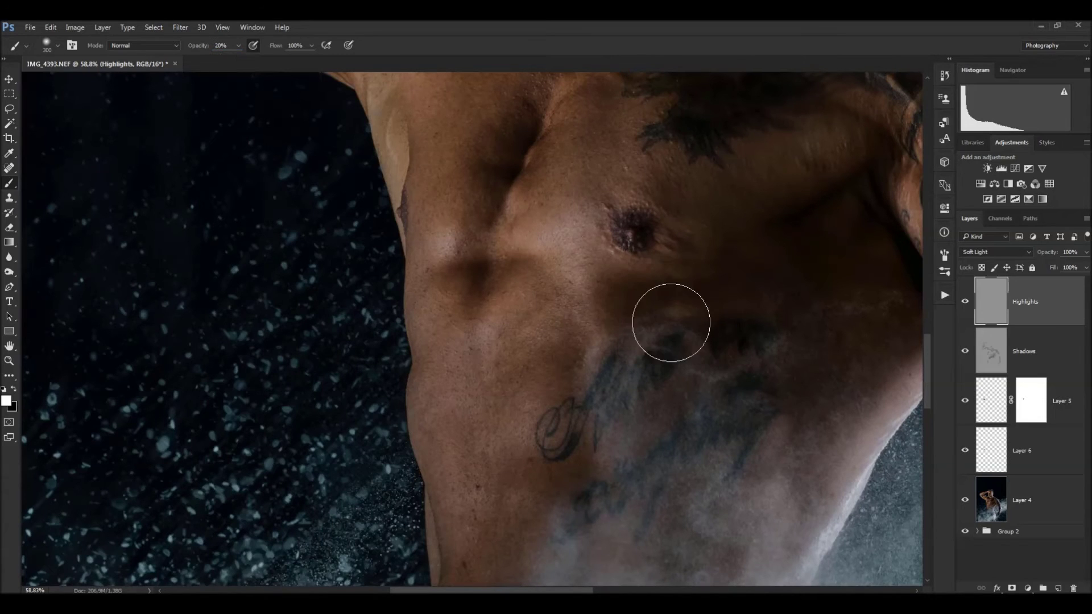
{"action": "left_click_drag", "start_coordinate": [621, 309], "coordinate": [606, 319]}
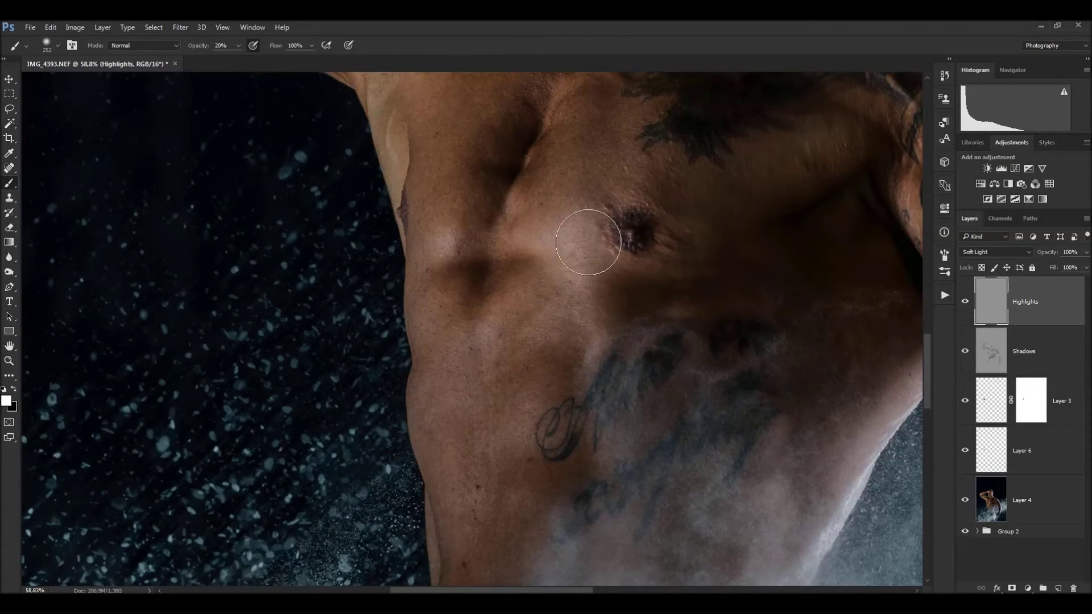
{"action": "left_click_drag", "start_coordinate": [586, 236], "coordinate": [458, 244]}
{"action": "mouse_move", "coordinate": [591, 268]}
{"action": "left_mouse_down"}
{"action": "mouse_move", "coordinate": [707, 145]}
{"action": "mouse_move", "coordinate": [556, 251]}
{"action": "mouse_move", "coordinate": [573, 287]}
{"action": "mouse_move", "coordinate": [594, 458]}
{"action": "left_mouse_up"}
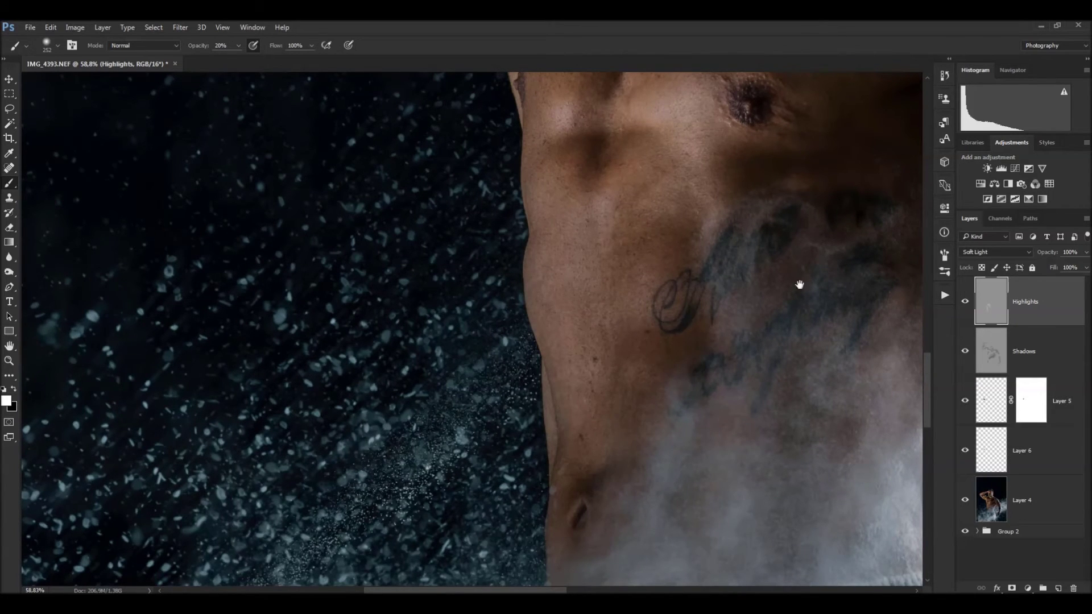
{"action": "mouse_move", "coordinate": [797, 285]}
{"action": "left_mouse_down"}
{"action": "mouse_move", "coordinate": [522, 239]}
{"action": "mouse_move", "coordinate": [490, 300]}
{"action": "left_mouse_up"}
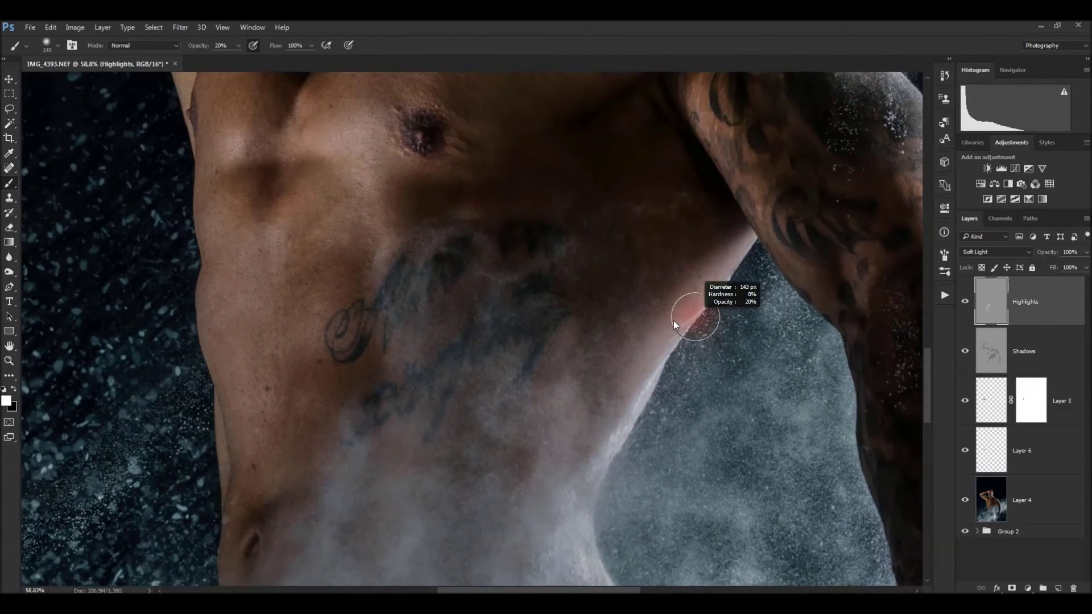
{"action": "mouse_move", "coordinate": [673, 319]}
{"action": "left_mouse_down"}
{"action": "mouse_move", "coordinate": [634, 281]}
{"action": "mouse_move", "coordinate": [631, 216]}
{"action": "left_mouse_up"}
{"action": "mouse_move", "coordinate": [680, 124]}
{"action": "left_mouse_down"}
{"action": "mouse_move", "coordinate": [546, 318]}
{"action": "mouse_move", "coordinate": [489, 442]}
{"action": "mouse_move", "coordinate": [507, 405]}
{"action": "mouse_move", "coordinate": [480, 205]}
{"action": "left_mouse_up"}
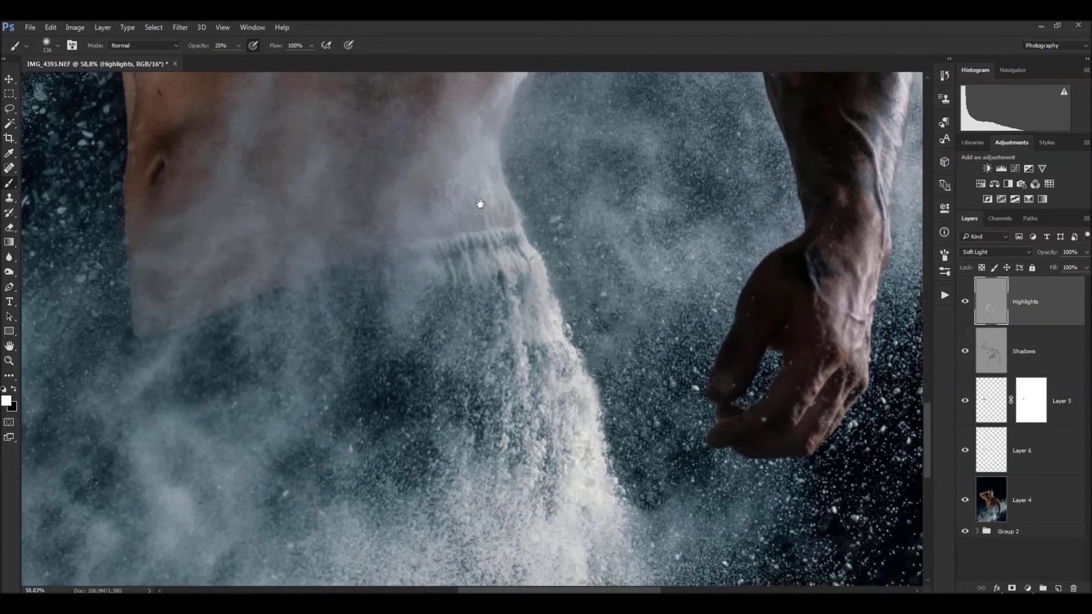
{"action": "mouse_move", "coordinate": [483, 302]}
{"action": "left_mouse_down"}
{"action": "mouse_move", "coordinate": [433, 378]}
{"action": "mouse_move", "coordinate": [410, 449]}
{"action": "mouse_move", "coordinate": [499, 425]}
{"action": "left_mouse_up"}
Lighten the shoulder and upper arm with a roughly 72 px brush, then enlarge it to 170 px.
{"action": "left_click_drag", "start_coordinate": [613, 284], "coordinate": [341, 420]}
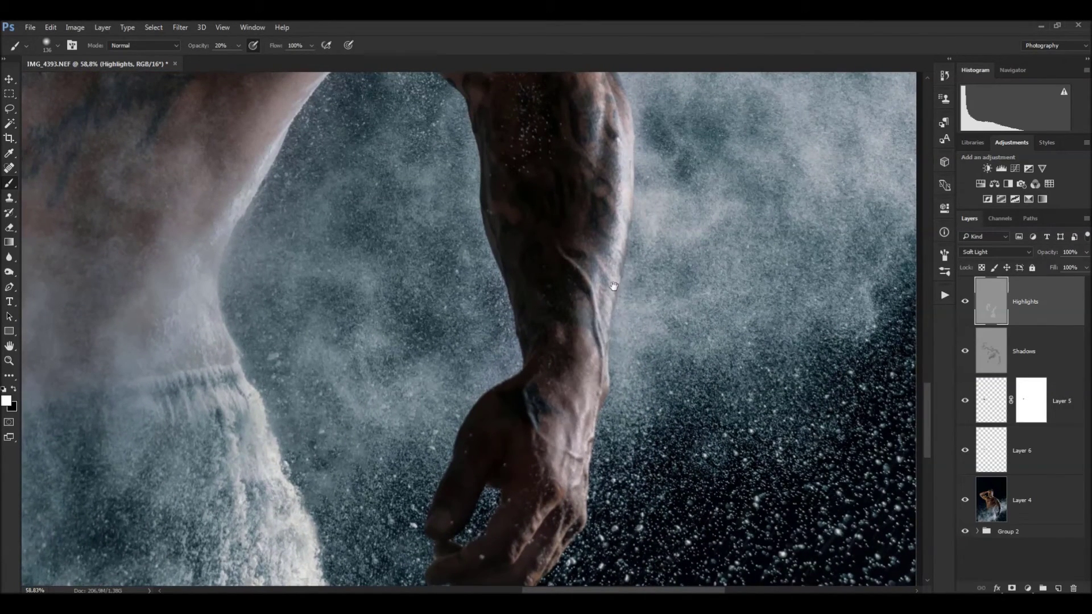
{"action": "left_click_drag", "start_coordinate": [614, 286], "coordinate": [555, 379]}
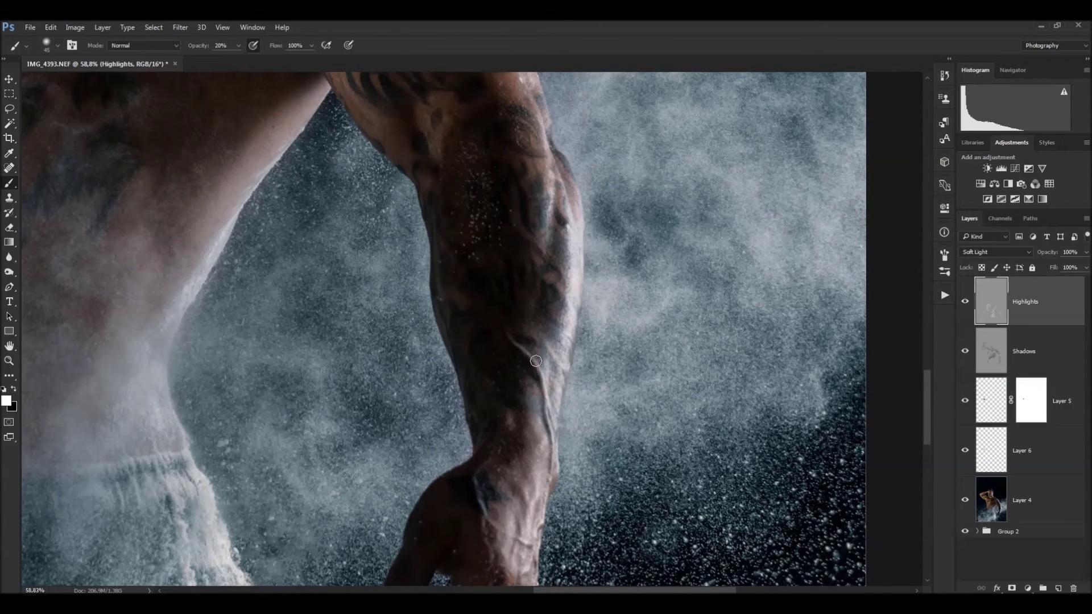
{"action": "left_click_drag", "start_coordinate": [574, 336], "coordinate": [577, 332]}
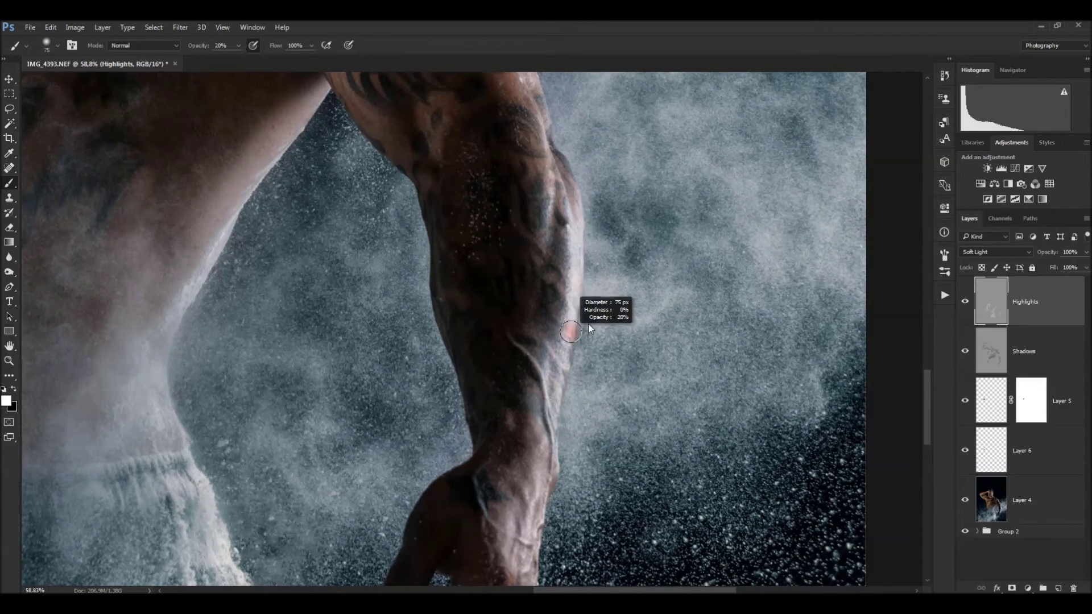
{"action": "left_click_drag", "start_coordinate": [566, 290], "coordinate": [591, 284]}
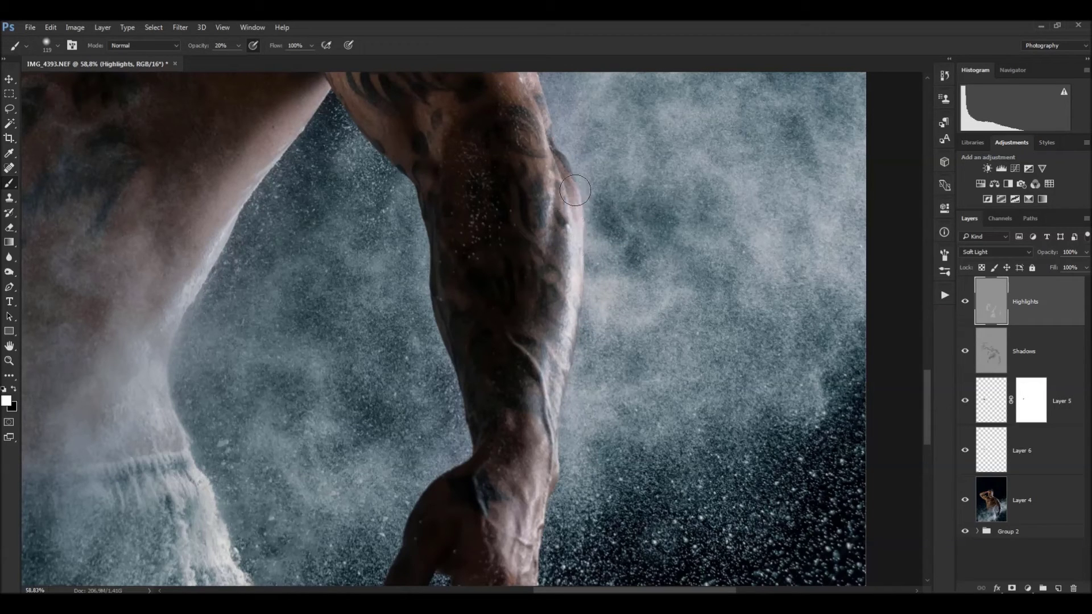
{"action": "left_click_drag", "start_coordinate": [575, 190], "coordinate": [571, 434]}
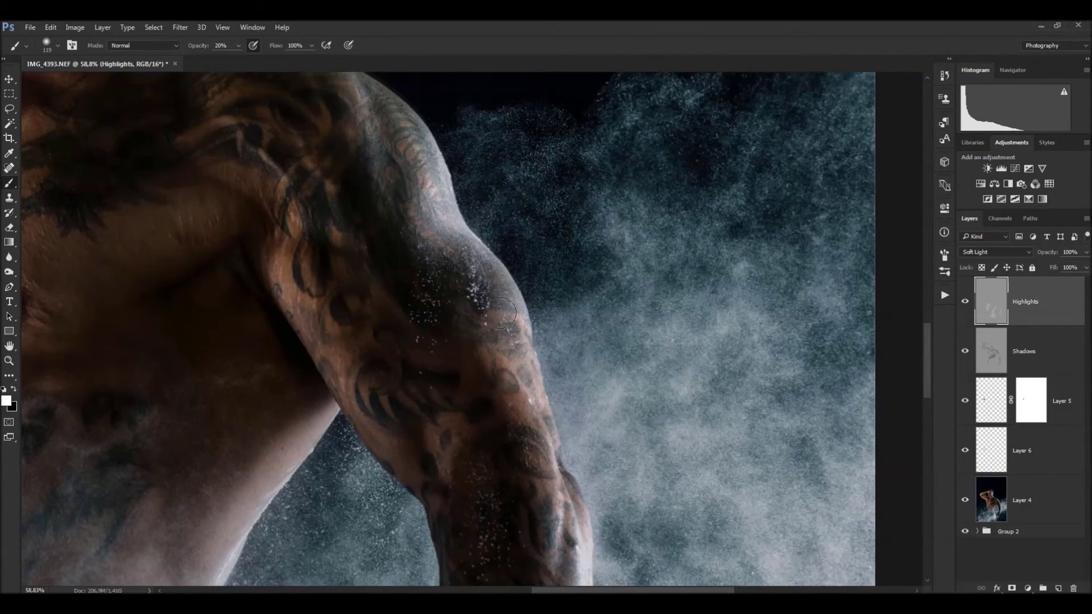
{"action": "left_click_drag", "start_coordinate": [501, 313], "coordinate": [422, 118]}
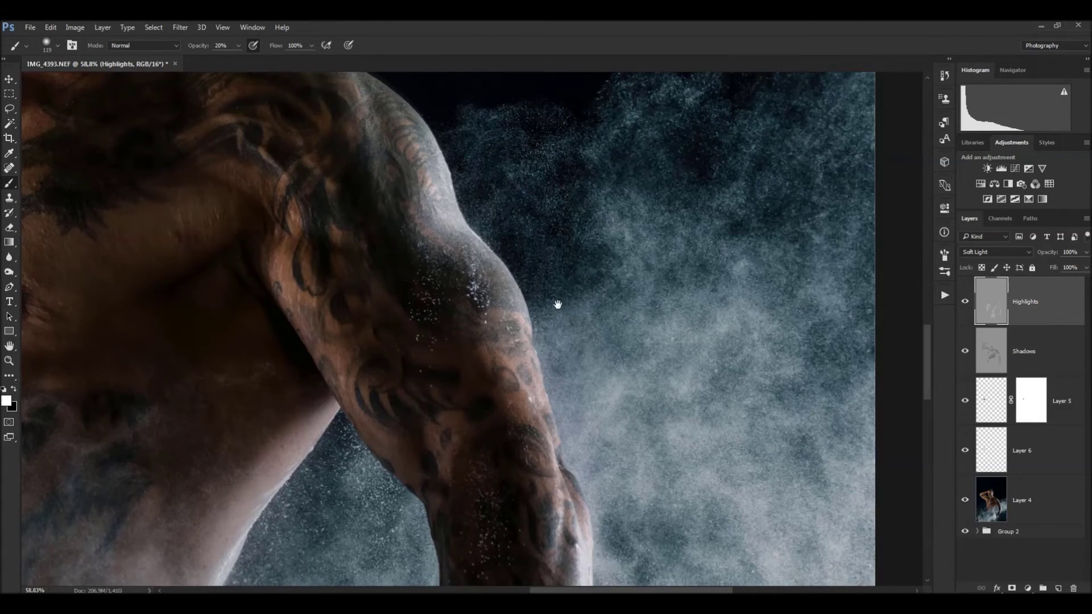
{"action": "left_click_drag", "start_coordinate": [558, 305], "coordinate": [608, 202]}
{"action": "mouse_move", "coordinate": [592, 310]}
{"action": "left_mouse_down"}
{"action": "mouse_move", "coordinate": [620, 310]}
{"action": "mouse_move", "coordinate": [385, 197]}
{"action": "mouse_move", "coordinate": [382, 122]}
{"action": "mouse_move", "coordinate": [470, 287]}
{"action": "left_mouse_up"}
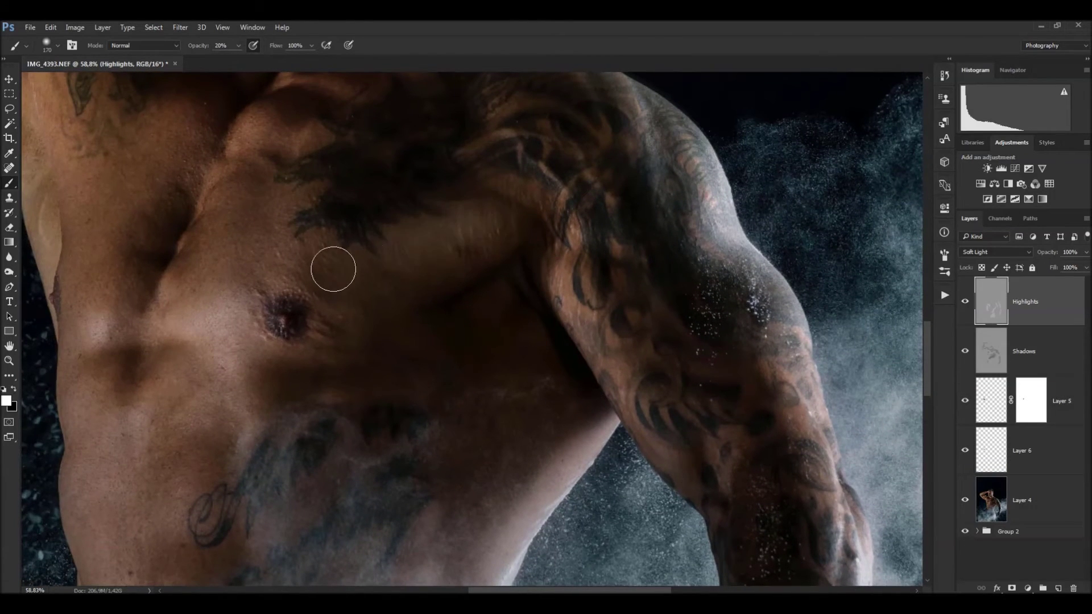
Lighten the upper chest, armpit, inner biceps, elbow crease and upper arm.
{"action": "mouse_move", "coordinate": [319, 312]}
{"action": "left_mouse_down"}
{"action": "mouse_move", "coordinate": [529, 317]}
{"action": "mouse_move", "coordinate": [541, 331]}
{"action": "left_mouse_up"}
{"action": "left_click_drag", "start_coordinate": [512, 256], "coordinate": [466, 216]}
{"action": "left_click_drag", "start_coordinate": [519, 178], "coordinate": [529, 356]}
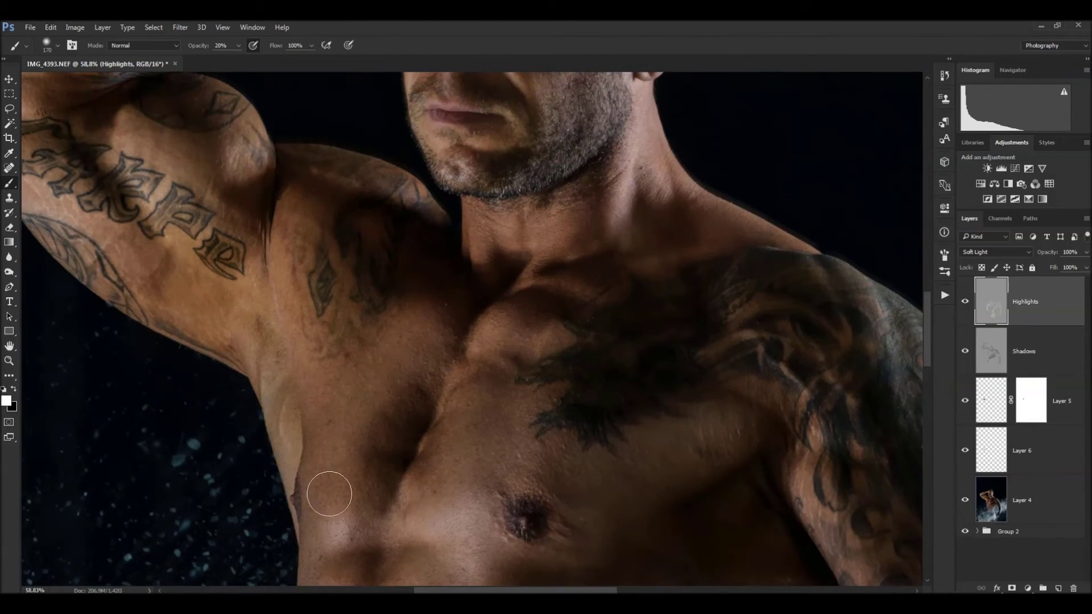
{"action": "left_click_drag", "start_coordinate": [421, 288], "coordinate": [509, 447]}
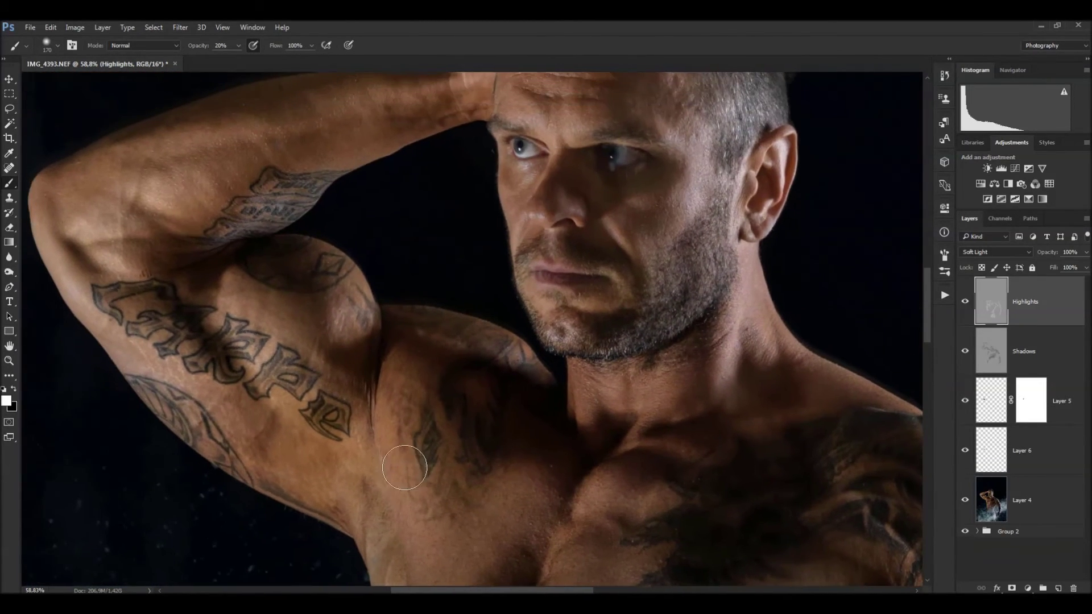
{"action": "mouse_move", "coordinate": [404, 467]}
{"action": "left_mouse_down"}
{"action": "mouse_move", "coordinate": [416, 432]}
{"action": "mouse_move", "coordinate": [438, 470]}
{"action": "left_mouse_up"}
{"action": "left_click_drag", "start_coordinate": [304, 341], "coordinate": [287, 328]}
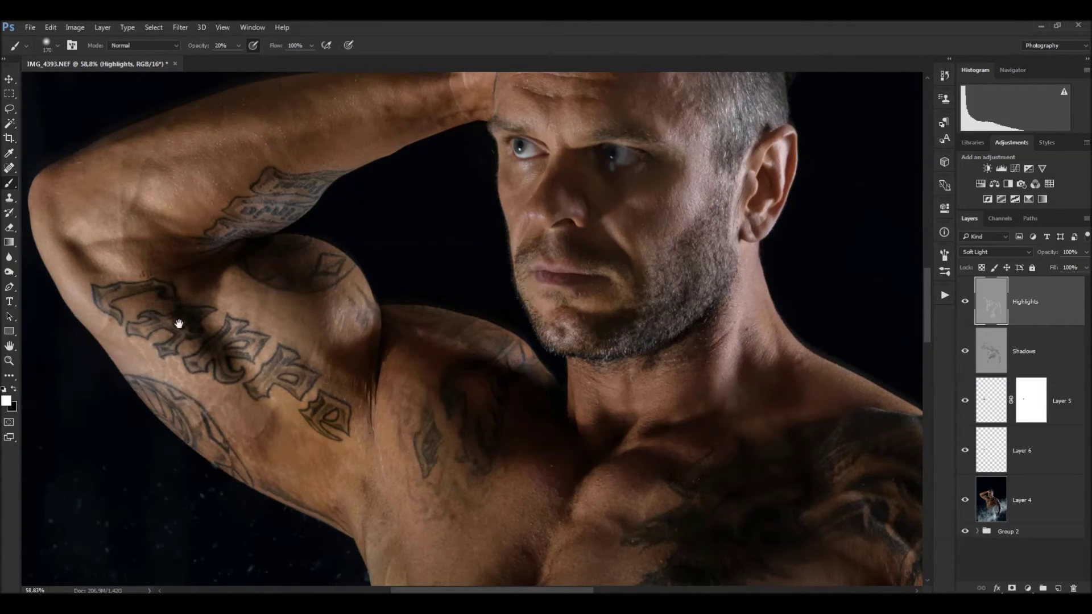
{"action": "mouse_move", "coordinate": [179, 323]}
{"action": "left_mouse_down"}
{"action": "mouse_move", "coordinate": [346, 400]}
{"action": "mouse_move", "coordinate": [402, 409]}
{"action": "left_mouse_up"}
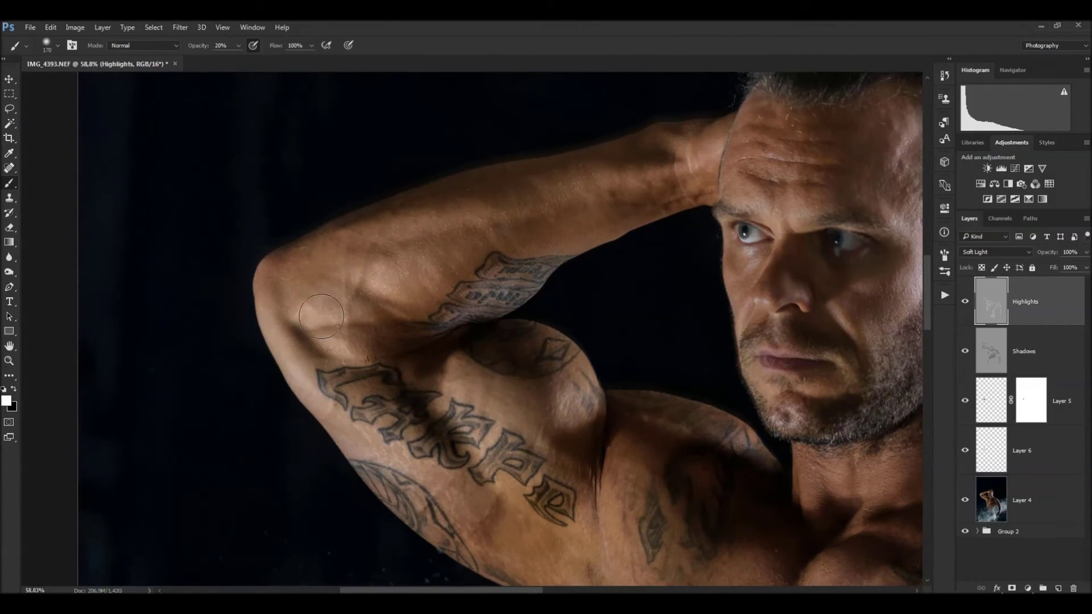
{"action": "mouse_move", "coordinate": [322, 316]}
{"action": "left_mouse_down"}
{"action": "mouse_move", "coordinate": [407, 282]}
{"action": "mouse_move", "coordinate": [354, 328]}
{"action": "left_mouse_up"}
{"action": "left_click_drag", "start_coordinate": [372, 245], "coordinate": [517, 222]}
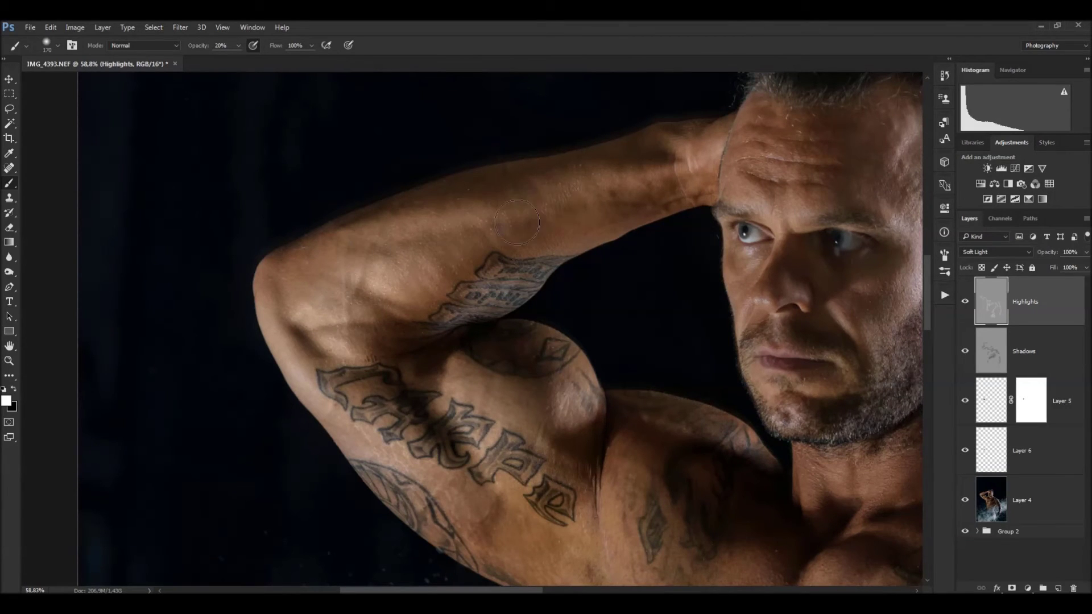
Brighten the forehead, temple and eyes, then the shoulder-to-neck skin with an 89 px brush.
{"action": "left_click_drag", "start_coordinate": [770, 176], "coordinate": [527, 174]}
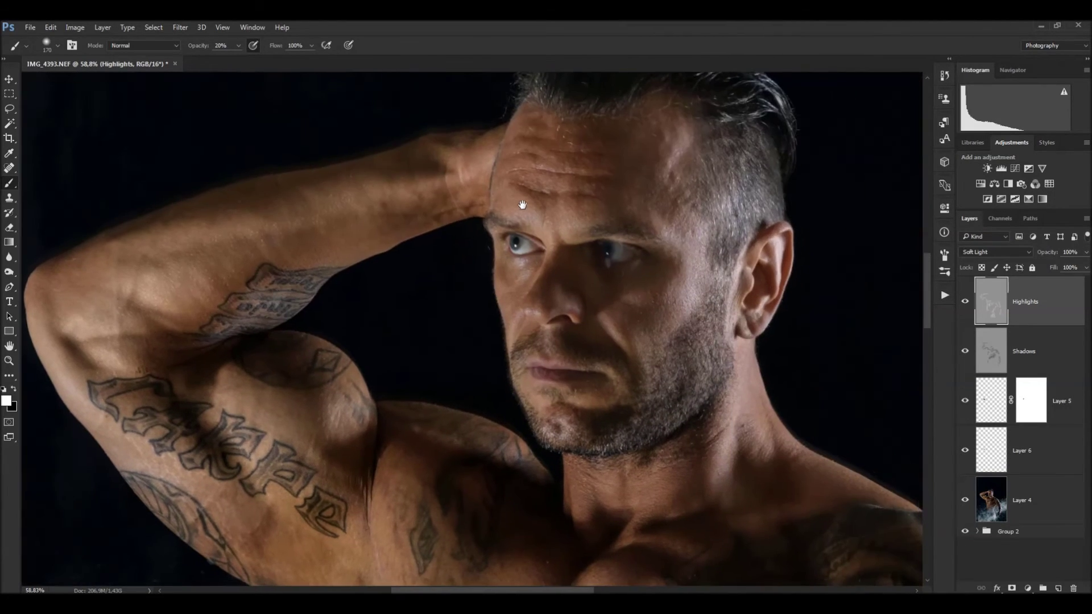
{"action": "mouse_move", "coordinate": [691, 130]}
{"action": "left_mouse_down"}
{"action": "mouse_move", "coordinate": [634, 134]}
{"action": "mouse_move", "coordinate": [617, 202]}
{"action": "mouse_move", "coordinate": [711, 214]}
{"action": "mouse_move", "coordinate": [690, 282]}
{"action": "mouse_move", "coordinate": [658, 281]}
{"action": "mouse_move", "coordinate": [646, 304]}
{"action": "mouse_move", "coordinate": [659, 369]}
{"action": "mouse_move", "coordinate": [574, 429]}
{"action": "left_mouse_up"}
{"action": "left_click_drag", "start_coordinate": [512, 222], "coordinate": [614, 214]}
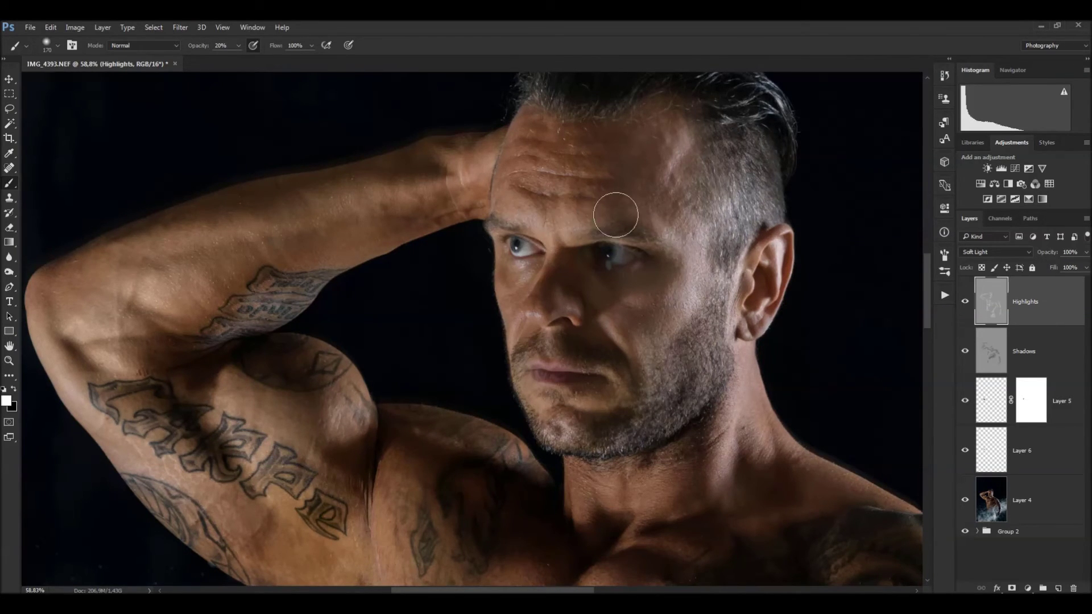
{"action": "mouse_move", "coordinate": [747, 329]}
{"action": "left_mouse_down"}
{"action": "mouse_move", "coordinate": [556, 178]}
{"action": "mouse_move", "coordinate": [575, 301]}
{"action": "mouse_move", "coordinate": [698, 358]}
{"action": "mouse_move", "coordinate": [607, 343]}
{"action": "mouse_move", "coordinate": [708, 376]}
{"action": "left_mouse_up"}
{"action": "left_click_drag", "start_coordinate": [677, 339], "coordinate": [654, 339]}
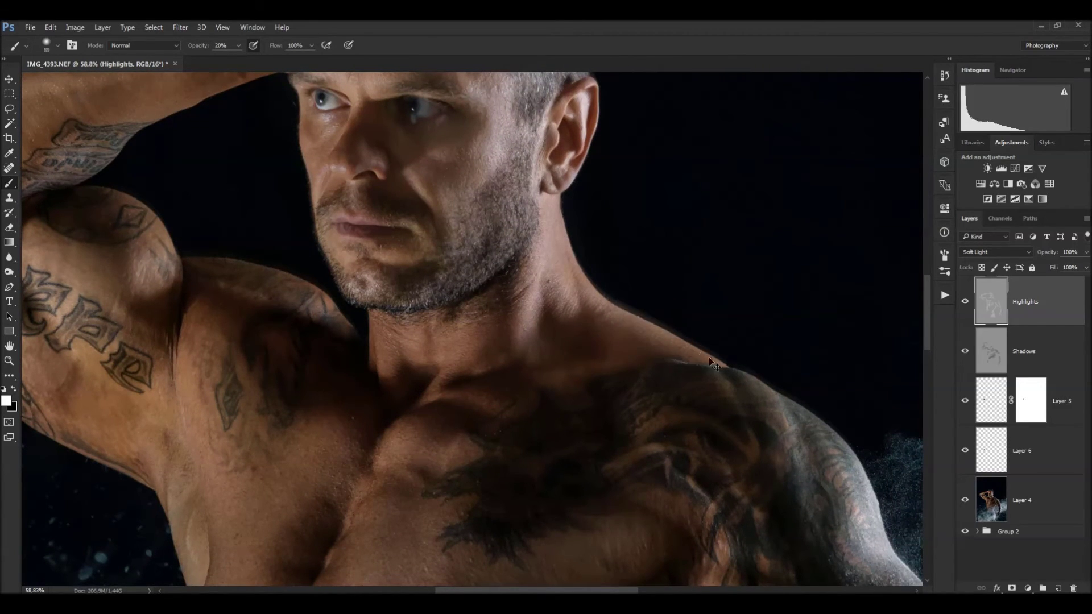
{"action": "left_click_drag", "start_coordinate": [710, 362], "coordinate": [584, 298]}
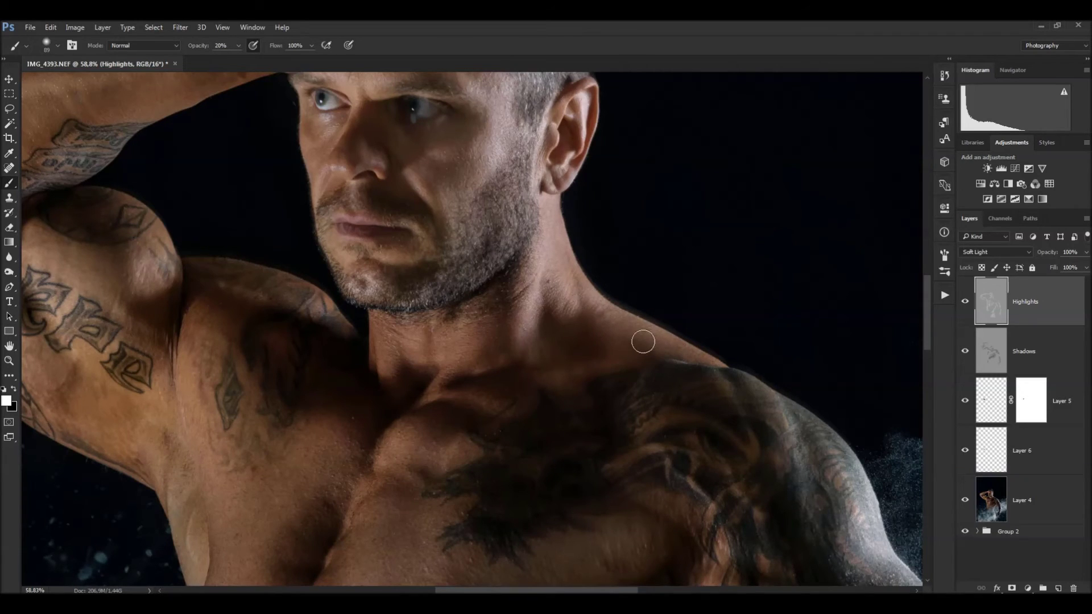
{"action": "left_click_drag", "start_coordinate": [601, 364], "coordinate": [548, 294]}
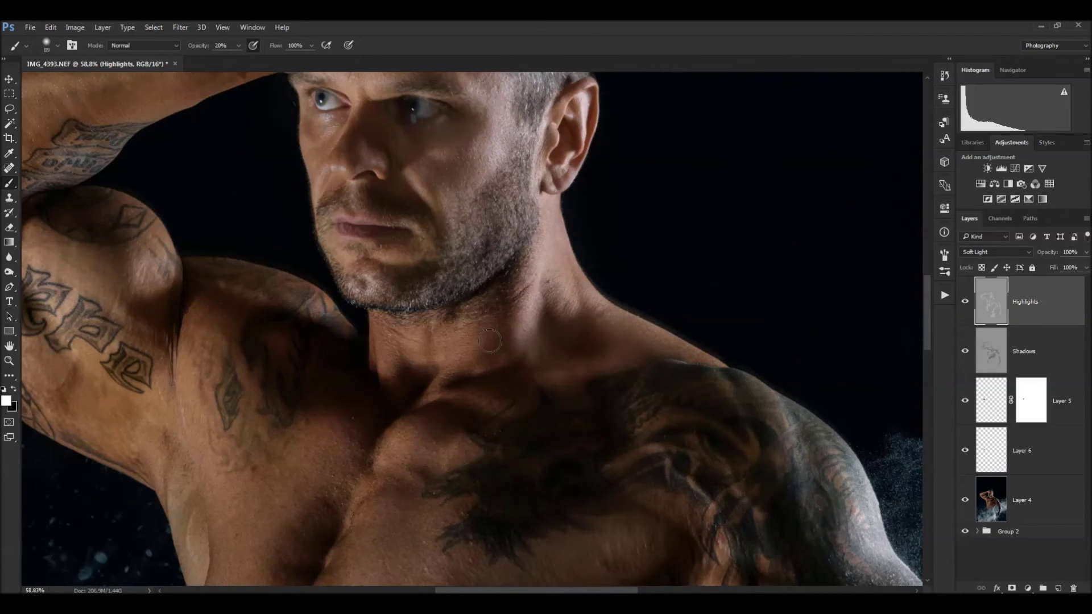
Redo a lighter dodge stroke along the outer shoulder edge, then zoom out to the whole figure.
{"action": "left_click_drag", "start_coordinate": [501, 256], "coordinate": [433, 178]}
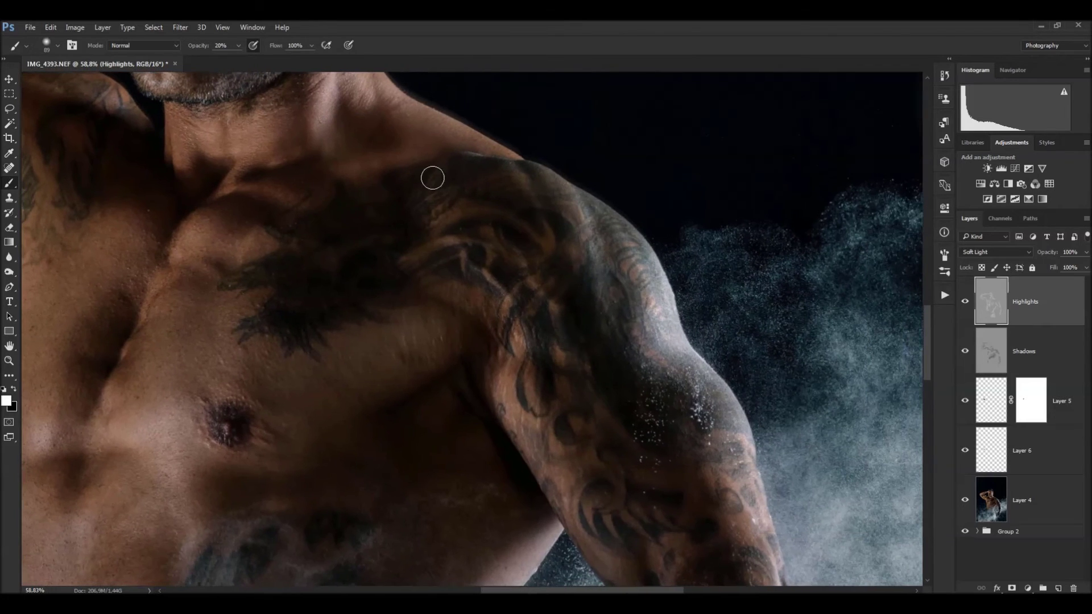
{"action": "mouse_move", "coordinate": [579, 208]}
{"action": "left_mouse_down"}
{"action": "mouse_move", "coordinate": [607, 277]}
{"action": "mouse_move", "coordinate": [656, 300]}
{"action": "left_mouse_up"}
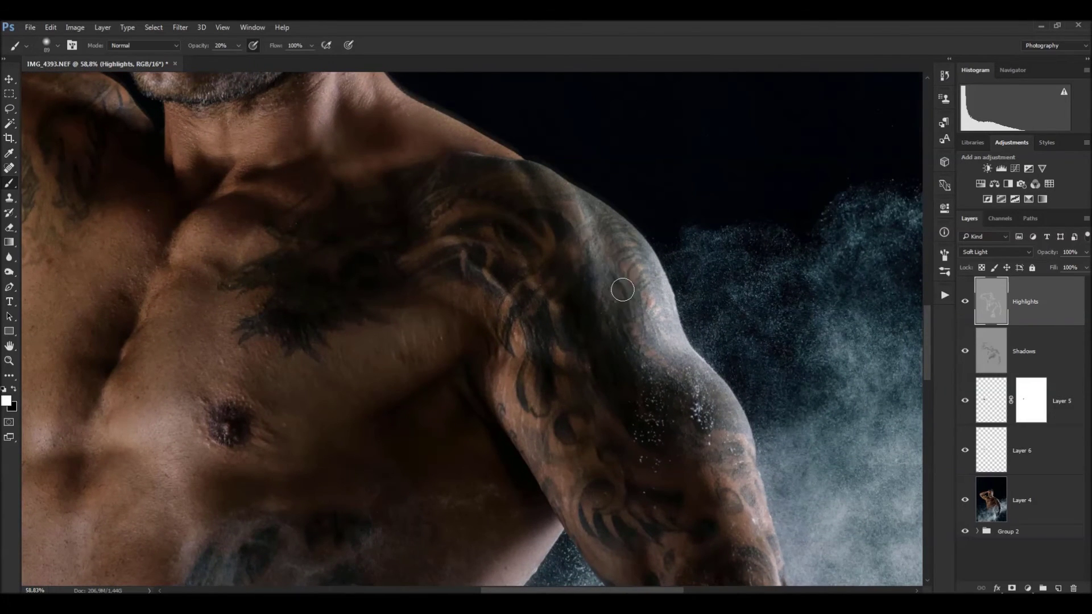
{"action": "key", "text": "ctrl+z"}
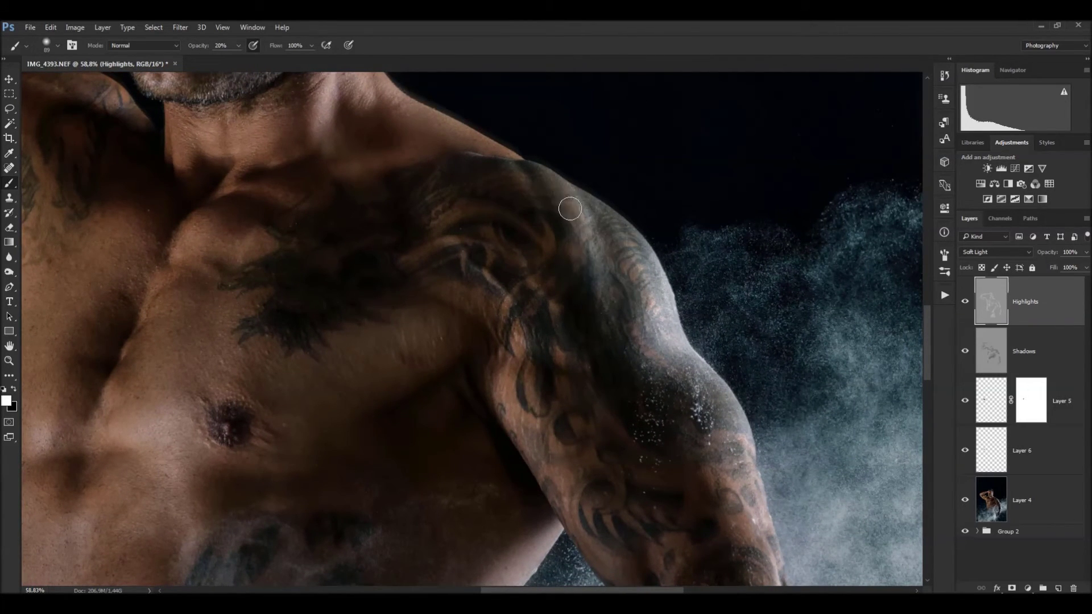
{"action": "left_click_drag", "start_coordinate": [569, 208], "coordinate": [628, 244]}
{"action": "left_click_drag", "start_coordinate": [725, 389], "coordinate": [600, 270]}
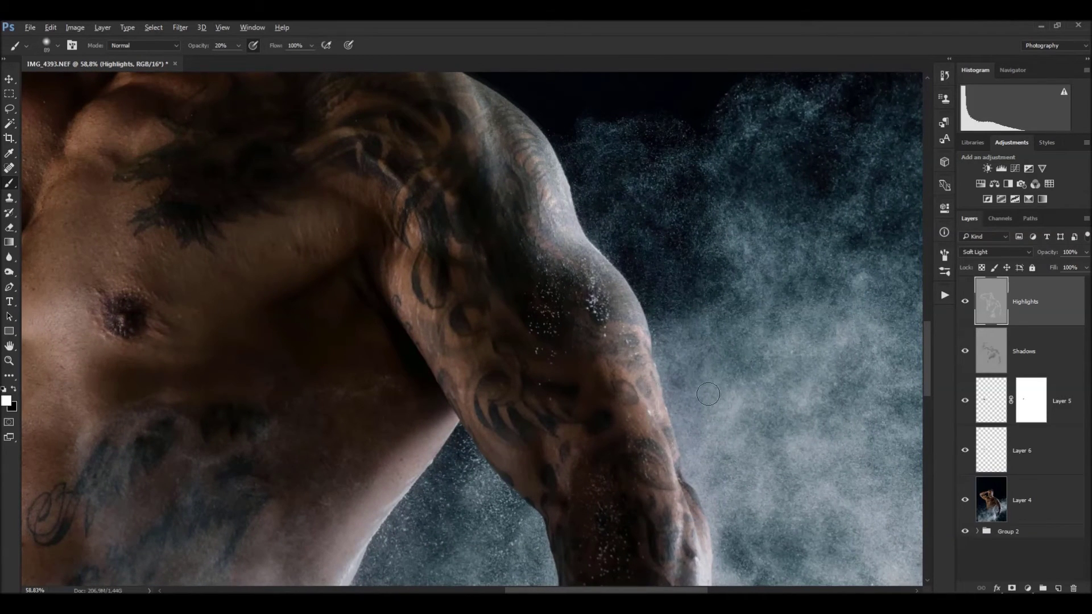
{"action": "left_click_drag", "start_coordinate": [712, 390], "coordinate": [524, 414]}
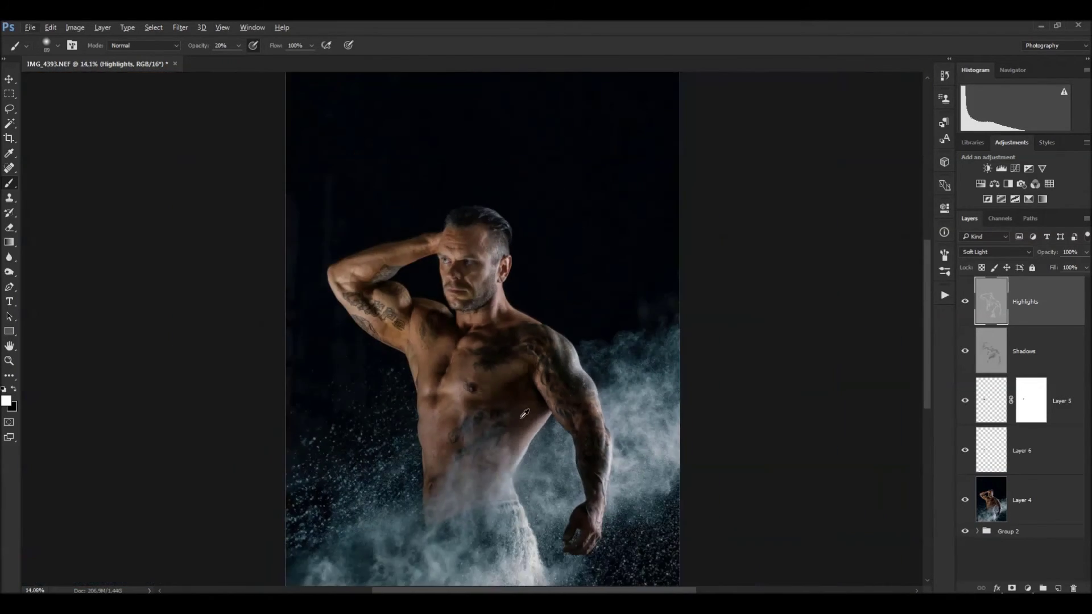
Toggle Highlights and Shadows visibility to compare the effect, then set the brush to 600 px.
{"action": "left_click_drag", "start_coordinate": [419, 437], "coordinate": [435, 373]}
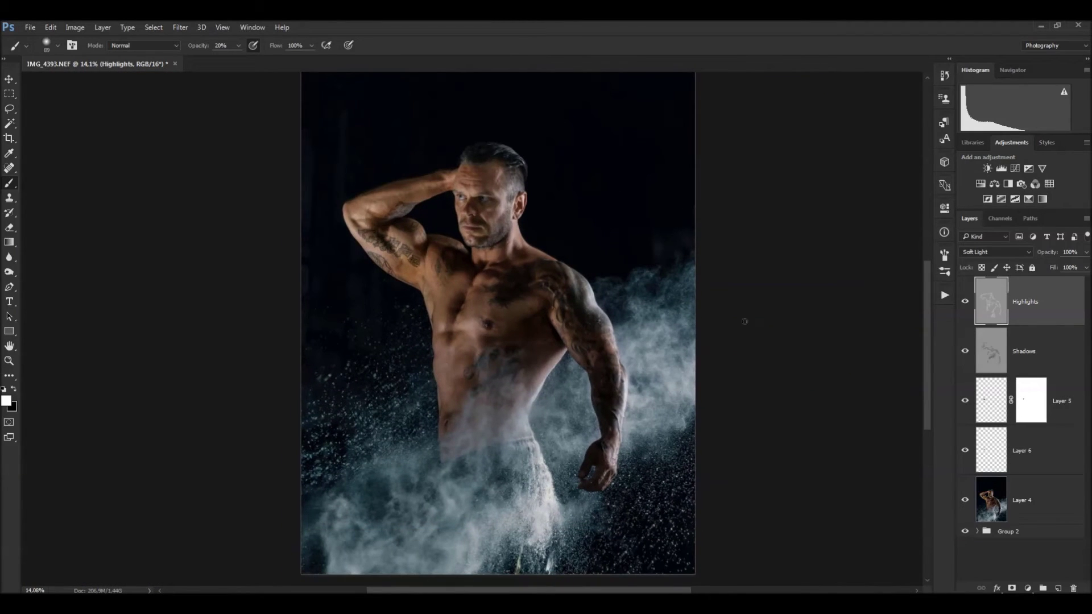
{"action": "left_click", "coordinate": [964, 301]}
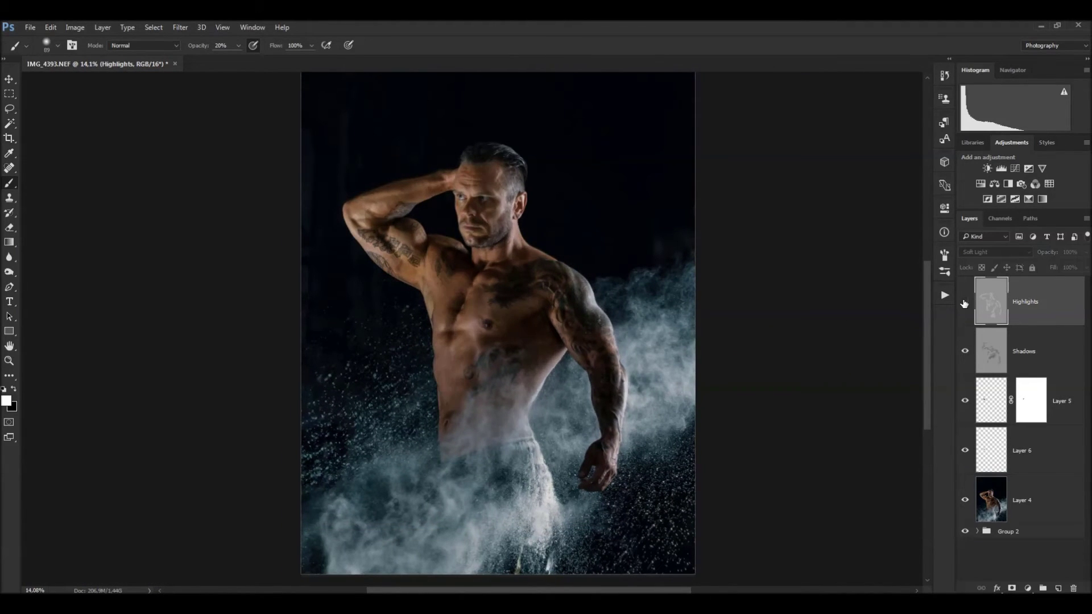
{"action": "left_click", "coordinate": [965, 302]}
{"action": "left_click", "coordinate": [965, 302]}
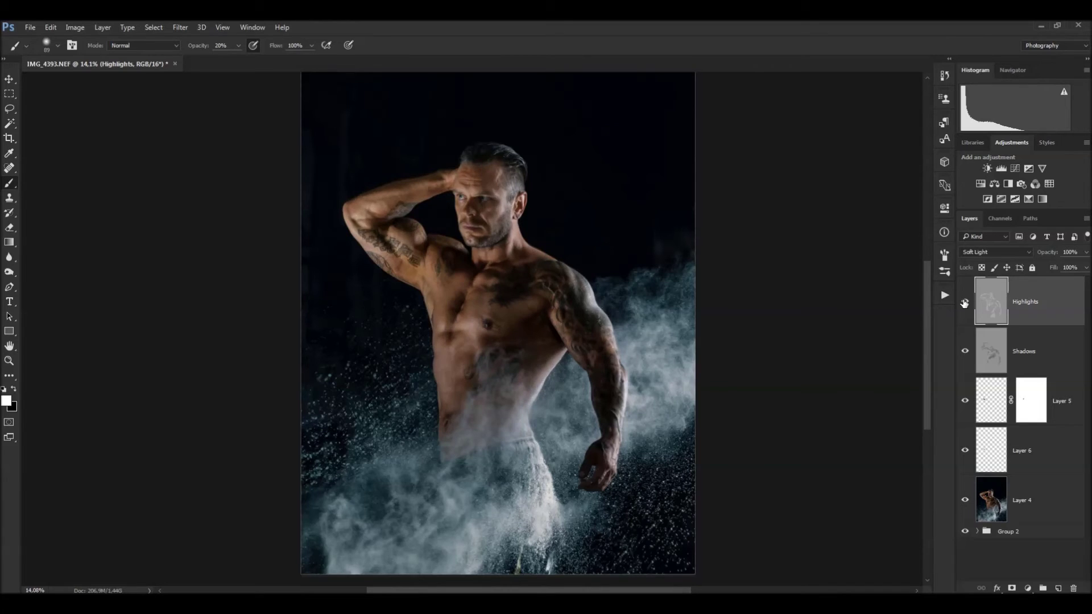
{"action": "left_click", "coordinate": [965, 354]}
{"action": "left_click", "coordinate": [965, 354]}
{"action": "left_click", "coordinate": [965, 302]}
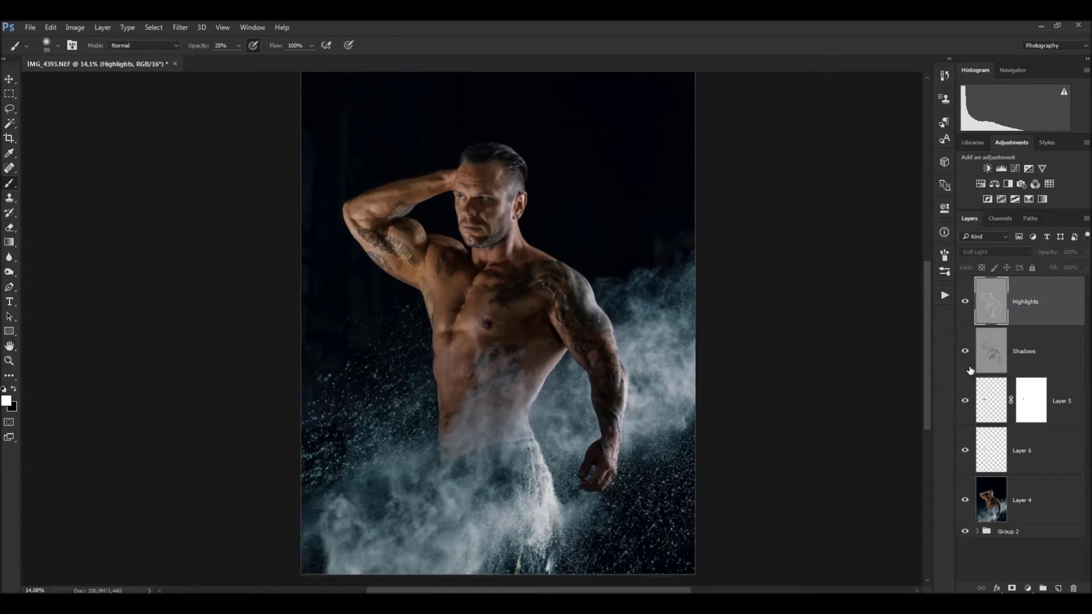
{"action": "left_click", "coordinate": [968, 362]}
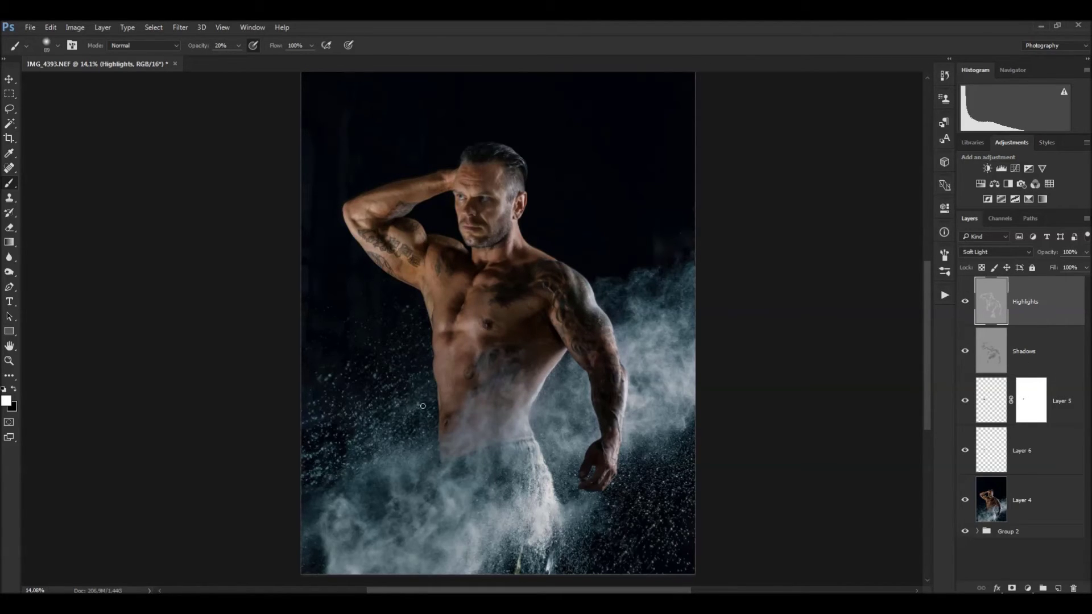
{"action": "left_click_drag", "start_coordinate": [423, 405], "coordinate": [443, 402]}
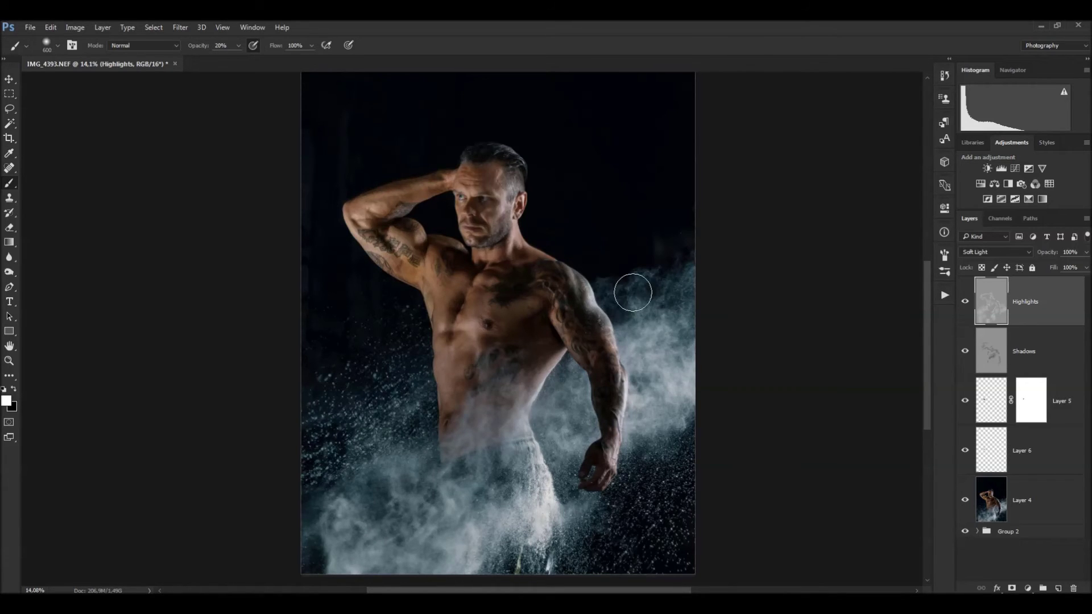
Brighten the smoke right of the arm, then burn the mist between waist and arm in black on Shadows.
{"action": "left_click_drag", "start_coordinate": [633, 293], "coordinate": [672, 280]}
{"action": "left_click", "coordinate": [999, 352]}
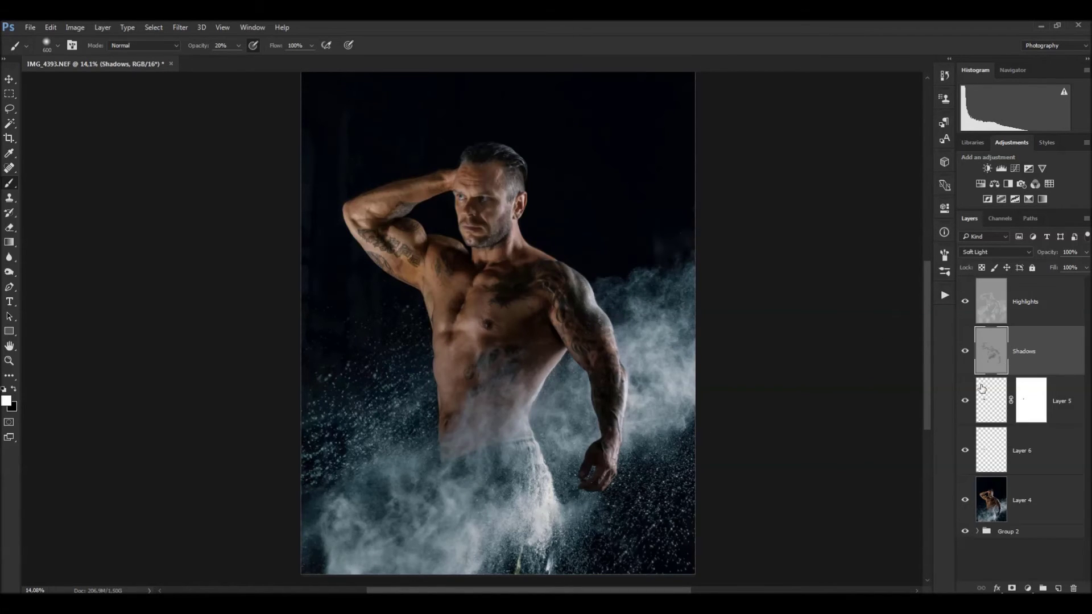
{"action": "key", "text": "x"}
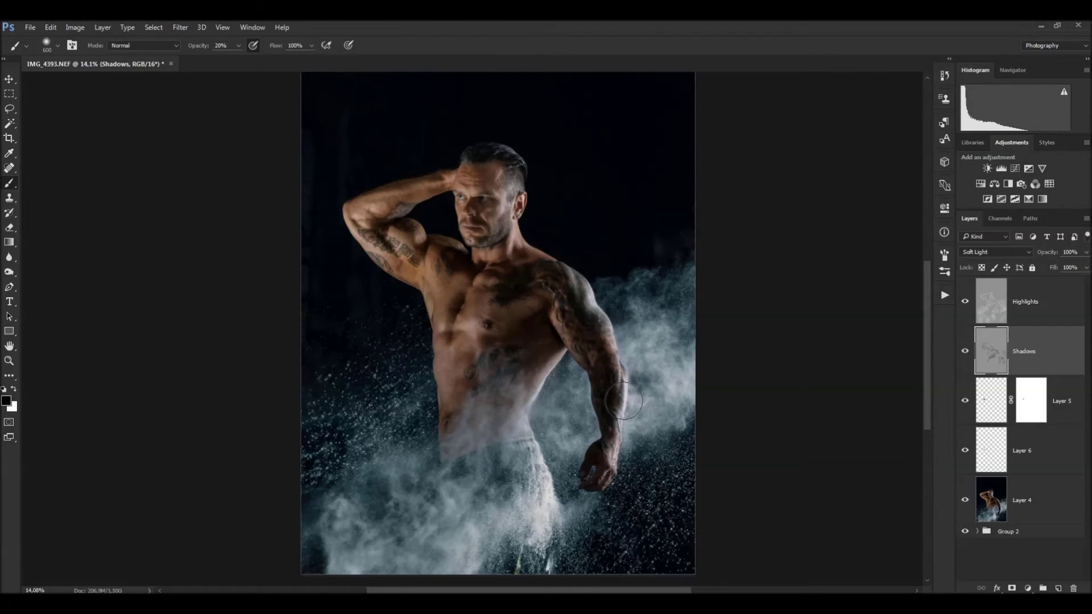
{"action": "left_click_drag", "start_coordinate": [557, 421], "coordinate": [550, 469]}
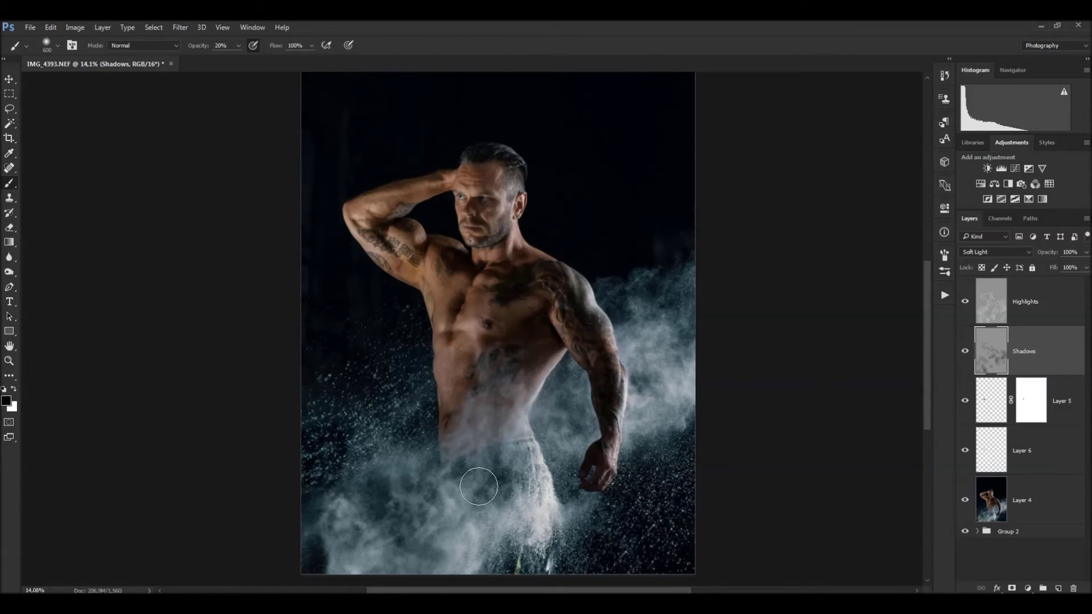
{"action": "scroll", "coordinate": [455, 256], "scroll_direction": "up", "scroll_amount": 3}
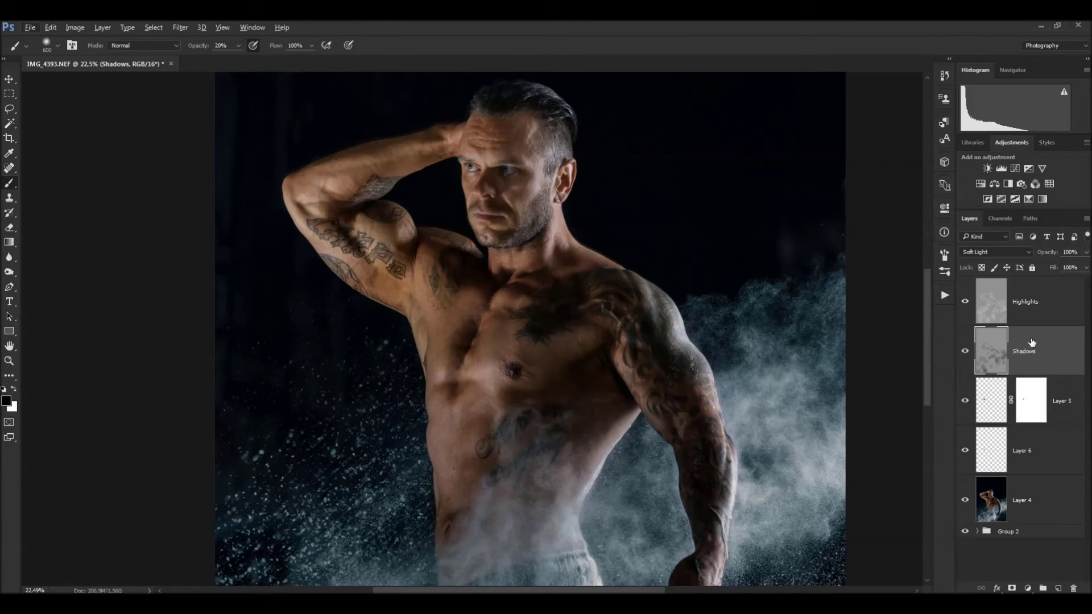
Group Highlights through Layer 4 into Group 3 and stamp a merged Layer 7 on top.
{"action": "left_click", "coordinate": [1051, 511]}
{"action": "left_click", "coordinate": [1076, 307], "text": "shift"}
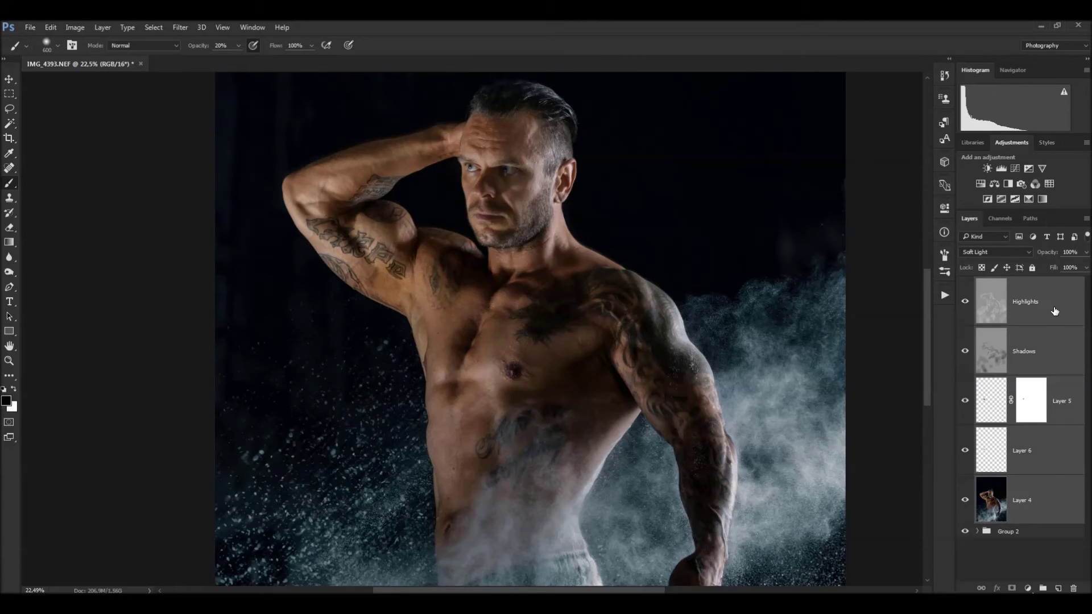
{"action": "key", "text": "ctrl+g"}
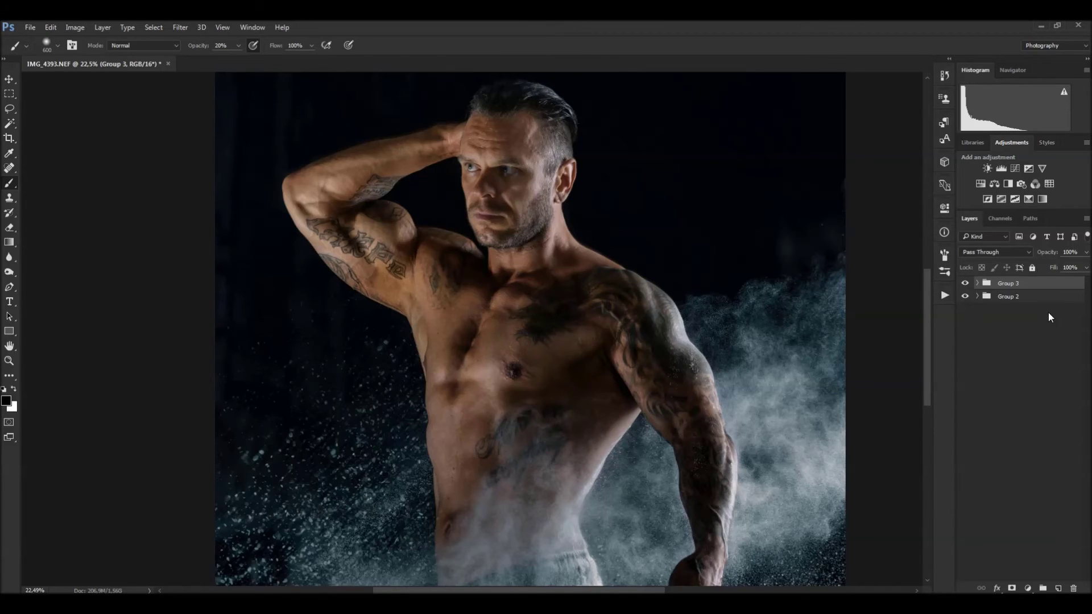
{"action": "key", "text": "ctrl+shift+alt+e"}
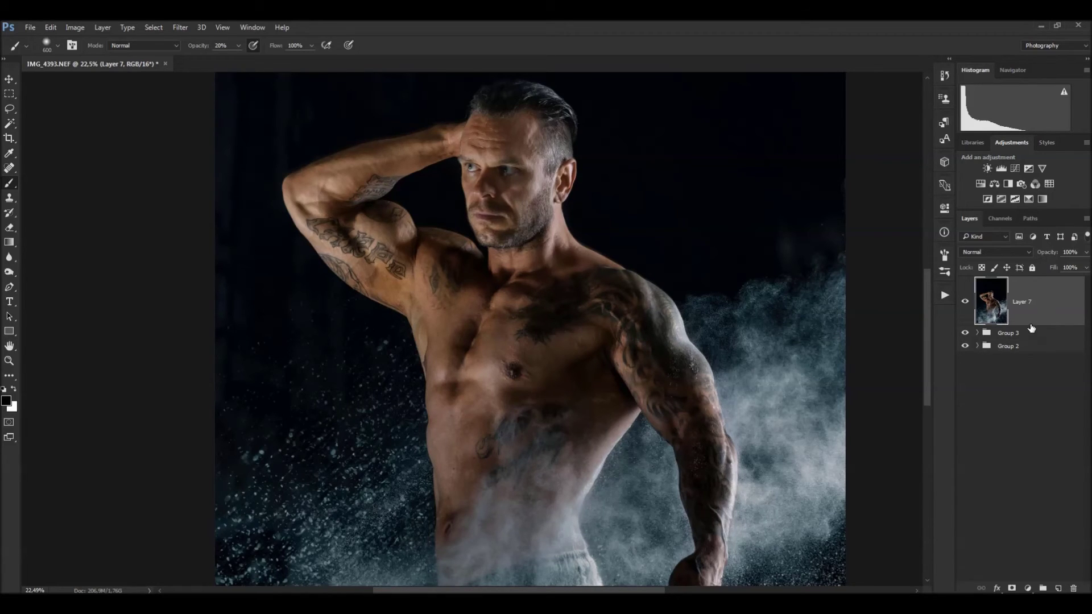
Review the contents of Group 3 and Group 2, then select the stamped Layer 7.
{"action": "left_click", "coordinate": [977, 334]}
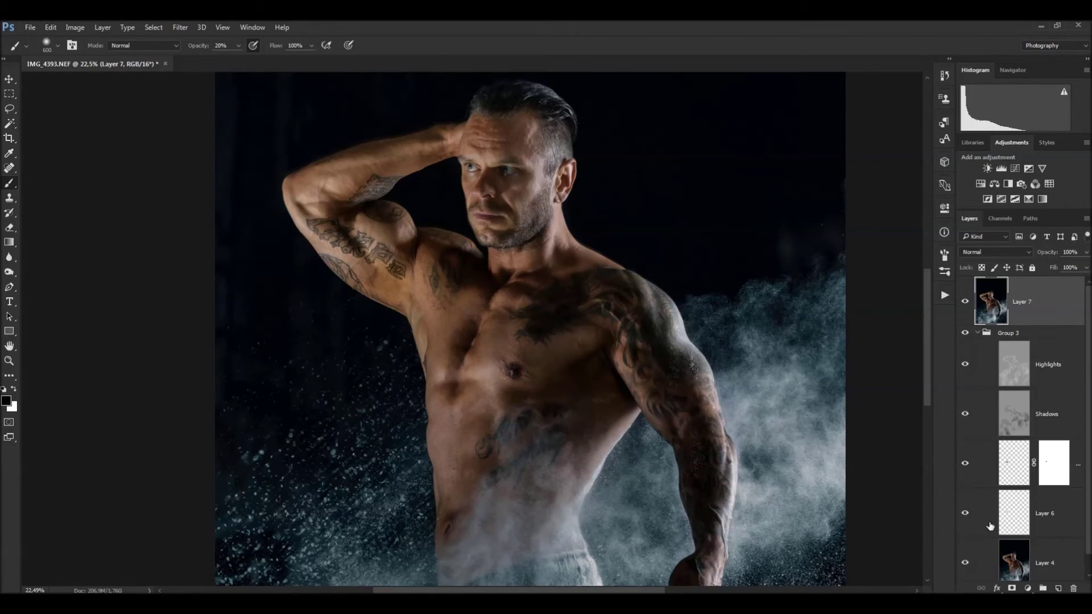
{"action": "scroll", "coordinate": [1022, 546], "scroll_direction": "down", "scroll_amount": 1}
{"action": "scroll", "coordinate": [1026, 378], "scroll_direction": "up", "scroll_amount": 1}
{"action": "left_click", "coordinate": [977, 338]}
{"action": "left_click", "coordinate": [977, 334]}
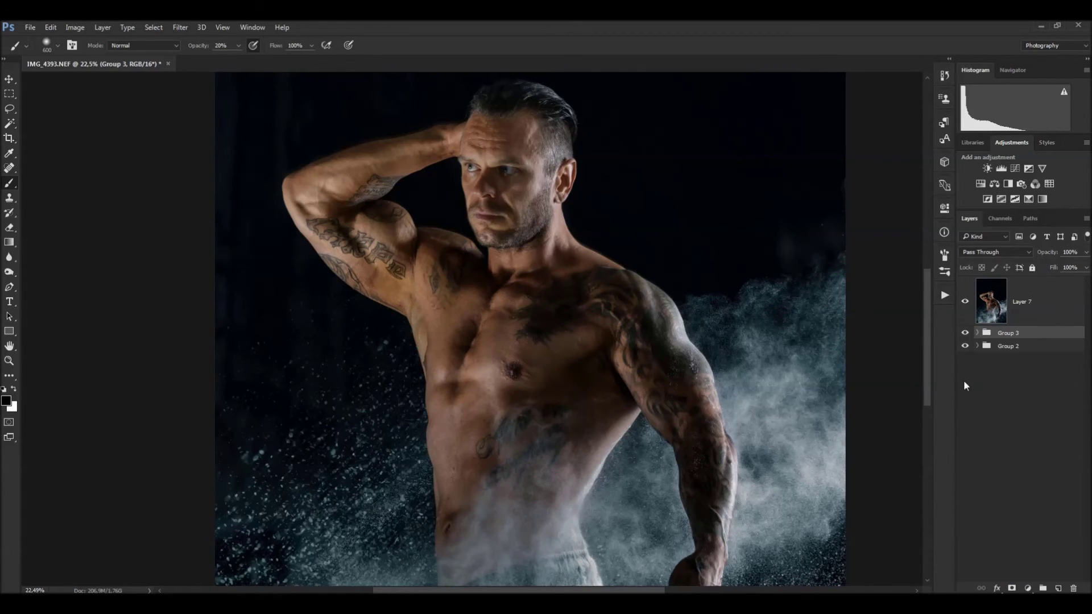
{"action": "left_click", "coordinate": [978, 346]}
{"action": "scroll", "coordinate": [986, 402], "scroll_direction": "down", "scroll_amount": 3}
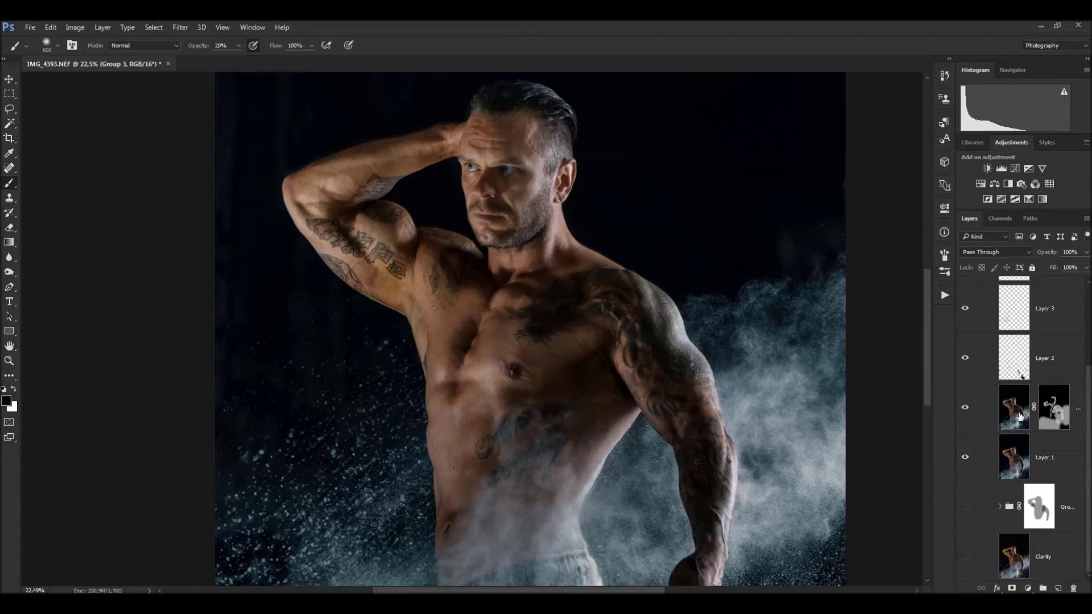
{"action": "scroll", "coordinate": [989, 532], "scroll_direction": "up", "scroll_amount": 3}
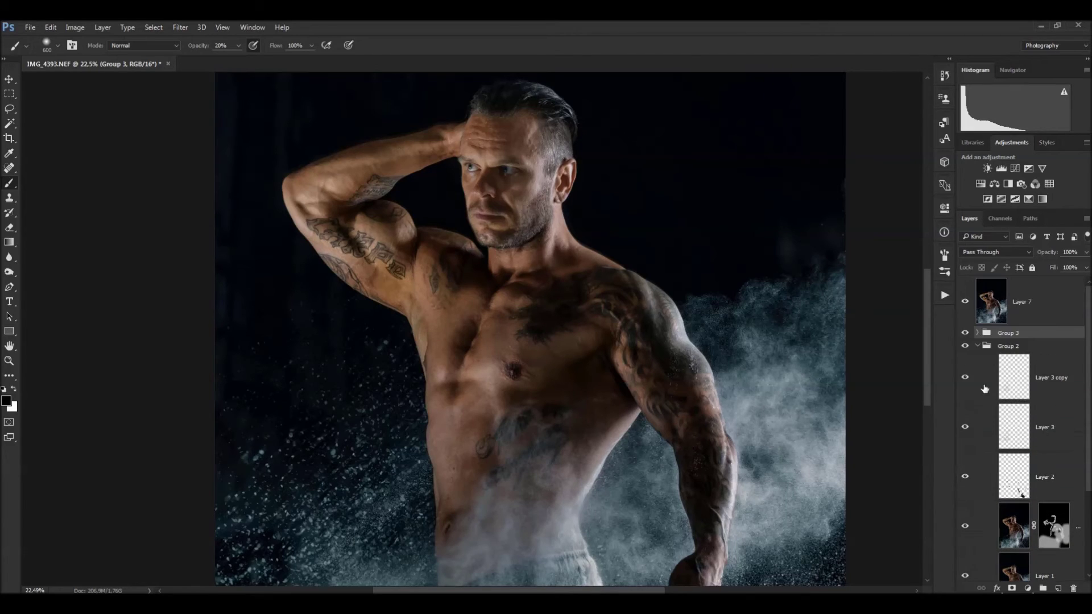
{"action": "left_click", "coordinate": [979, 346]}
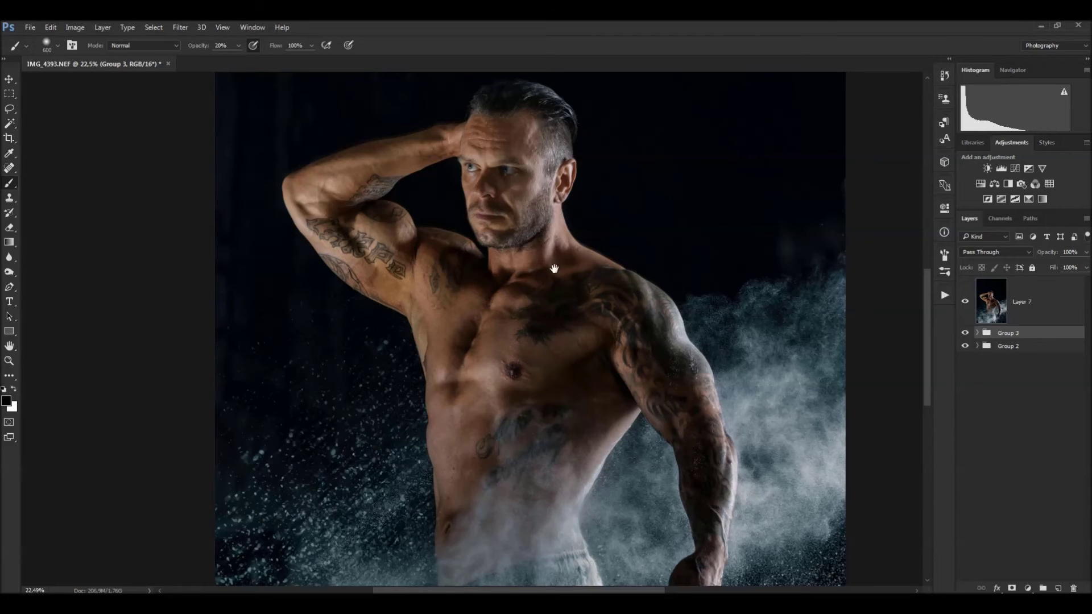
{"action": "left_click_drag", "start_coordinate": [555, 269], "coordinate": [576, 275]}
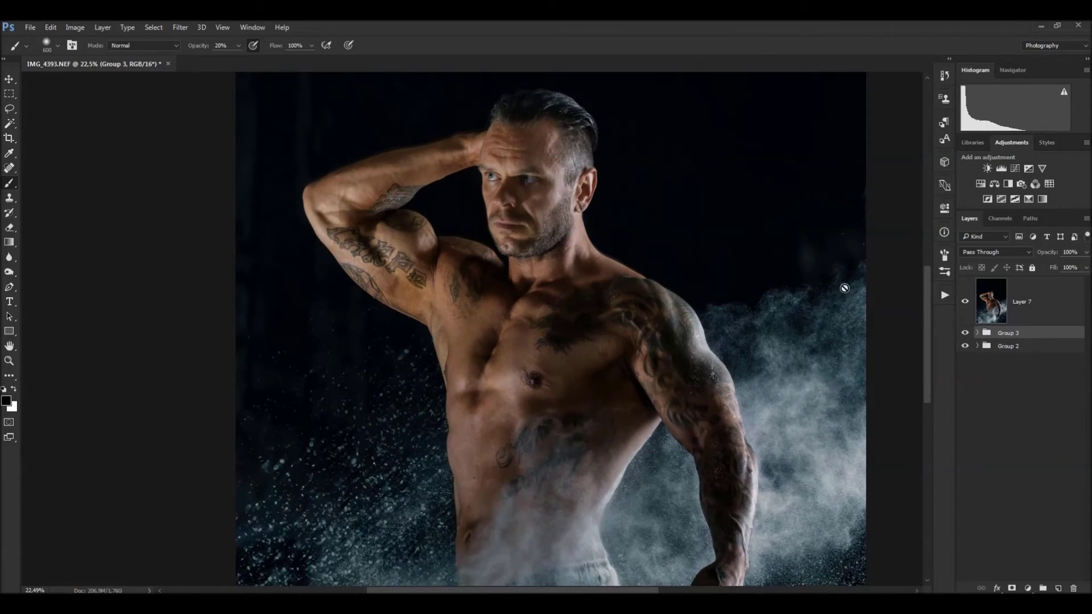
{"action": "left_click", "coordinate": [1045, 313]}
Apply Color Efex Pro 4's Low Key filter, preview at 50%, and lower Standard Low Key to 10%.
{"action": "left_click", "coordinate": [180, 27]}
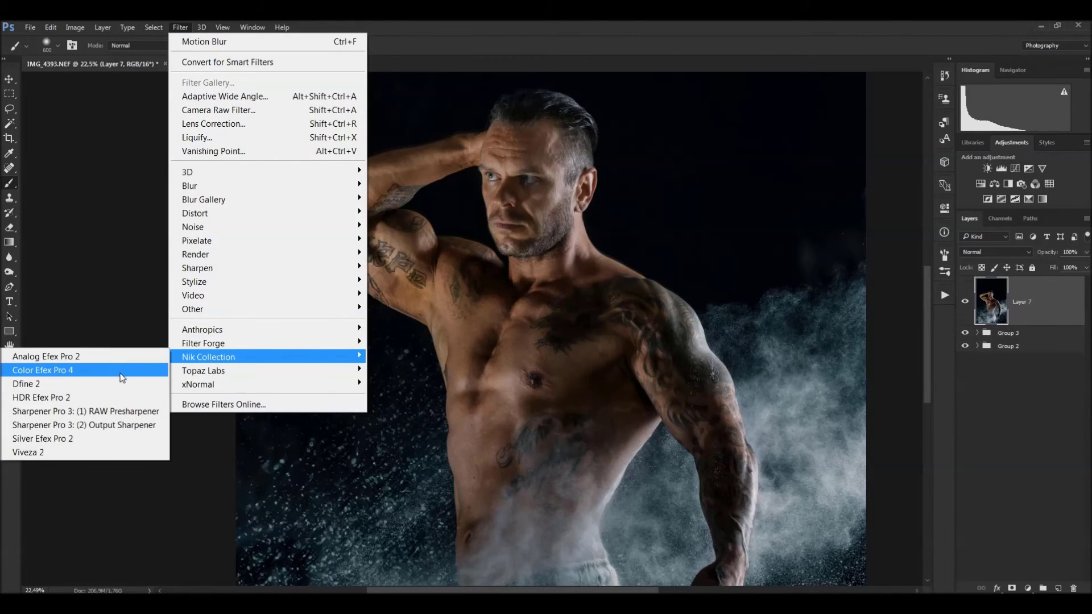
{"action": "left_click", "coordinate": [119, 372]}
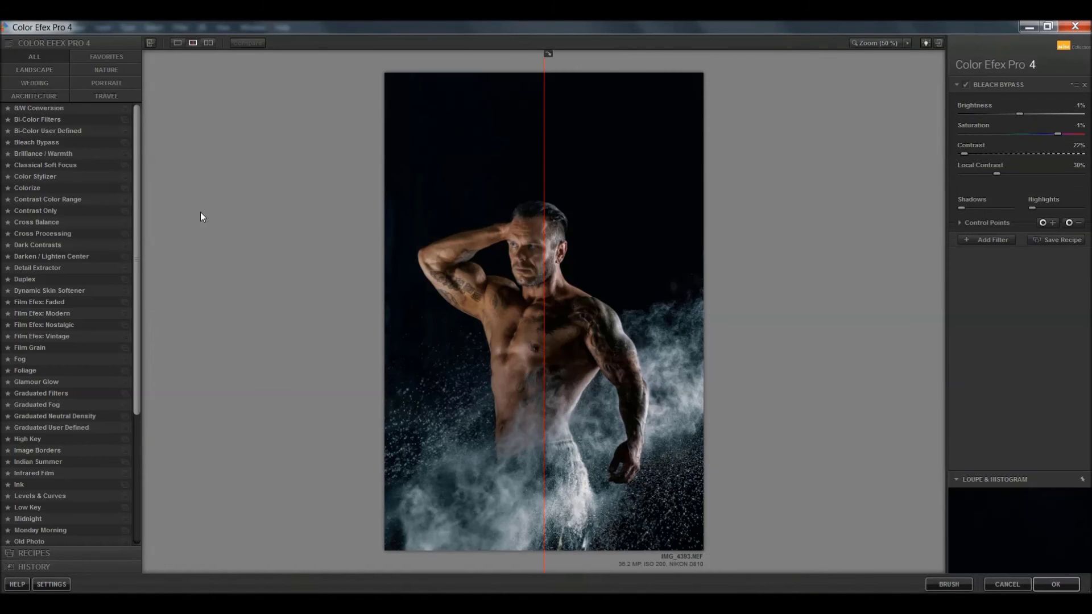
{"action": "left_click", "coordinate": [76, 506]}
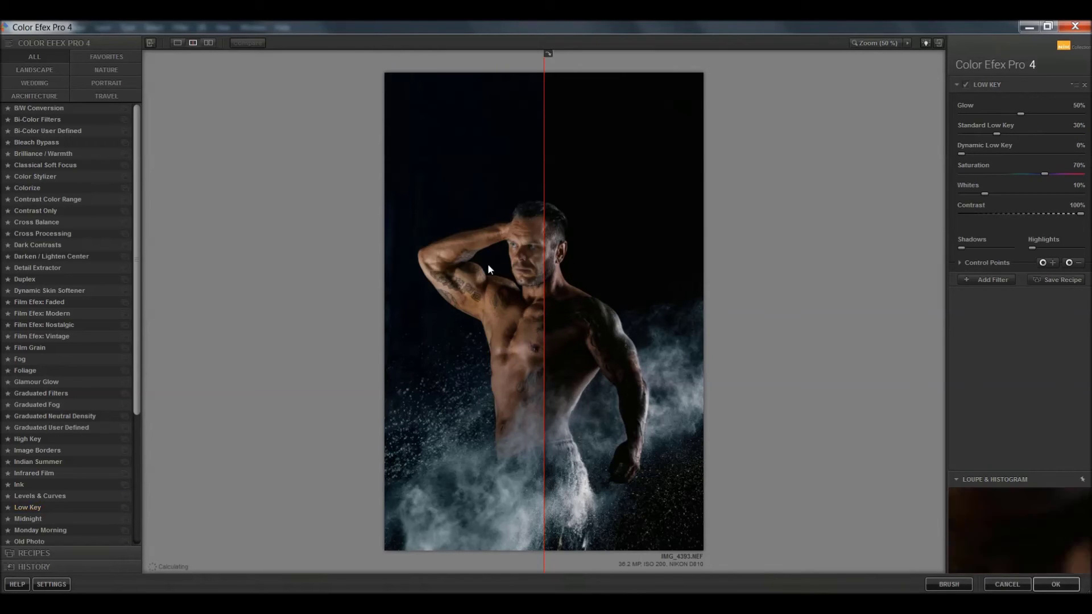
{"action": "left_click_drag", "start_coordinate": [541, 253], "coordinate": [387, 252]}
{"action": "left_click", "coordinate": [888, 43]}
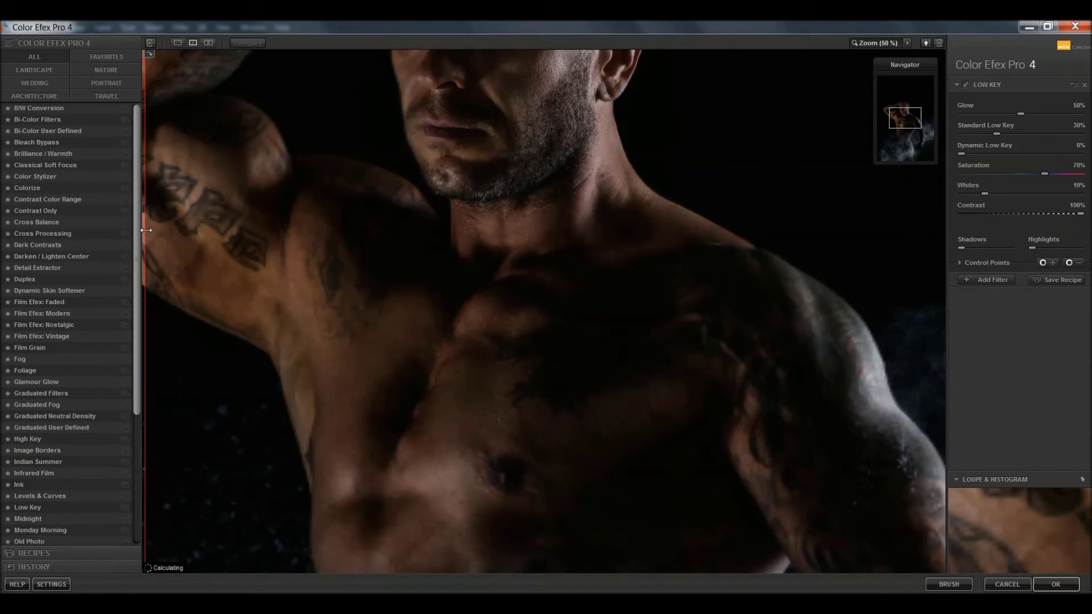
{"action": "mouse_move", "coordinate": [150, 234]}
{"action": "left_mouse_down"}
{"action": "mouse_move", "coordinate": [499, 216]}
{"action": "mouse_move", "coordinate": [454, 214]}
{"action": "mouse_move", "coordinate": [475, 383]}
{"action": "mouse_move", "coordinate": [485, 387]}
{"action": "left_mouse_up"}
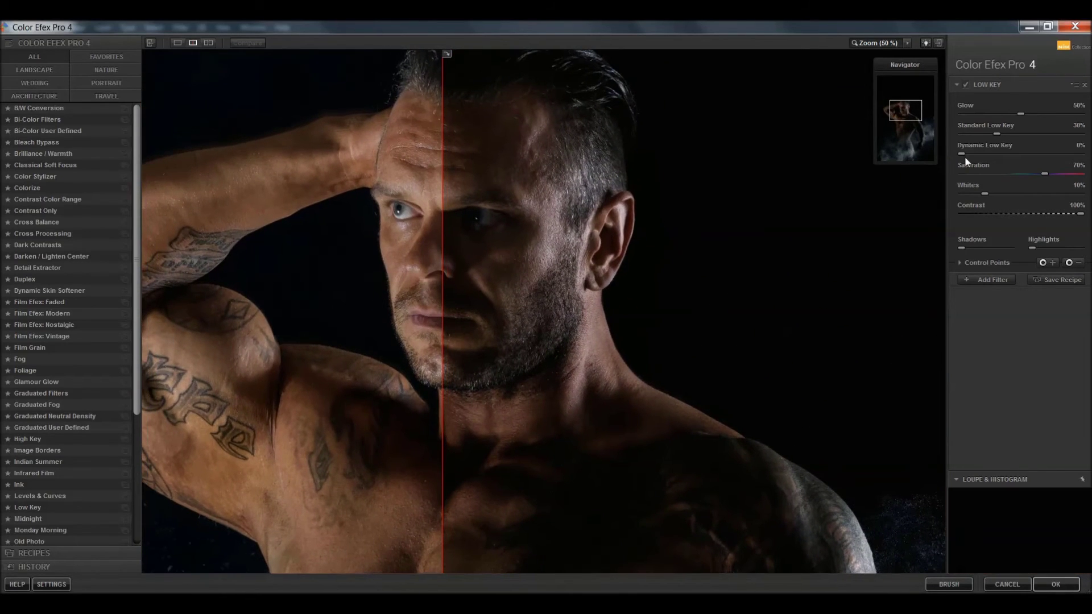
{"action": "left_click_drag", "start_coordinate": [985, 134], "coordinate": [974, 135]}
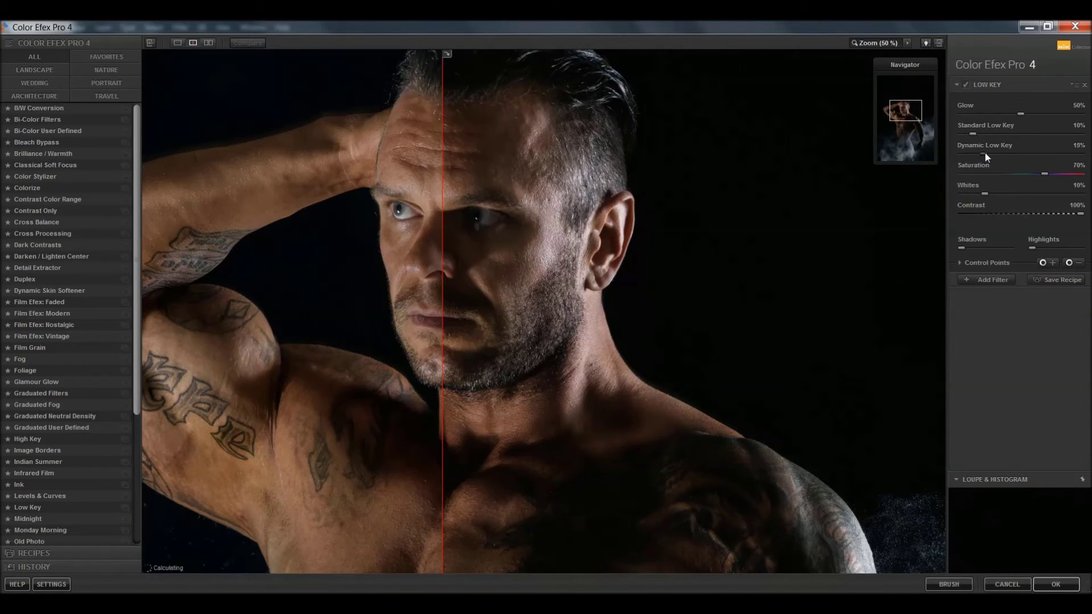
Set Low Key to Dynamic 30%, Whites 35%, Contrast 64%, Standard 12%, and apply it.
{"action": "left_click_drag", "start_coordinate": [982, 154], "coordinate": [977, 153]}
{"action": "left_click_drag", "start_coordinate": [584, 476], "coordinate": [576, 391]}
{"action": "left_click_drag", "start_coordinate": [593, 260], "coordinate": [605, 205]}
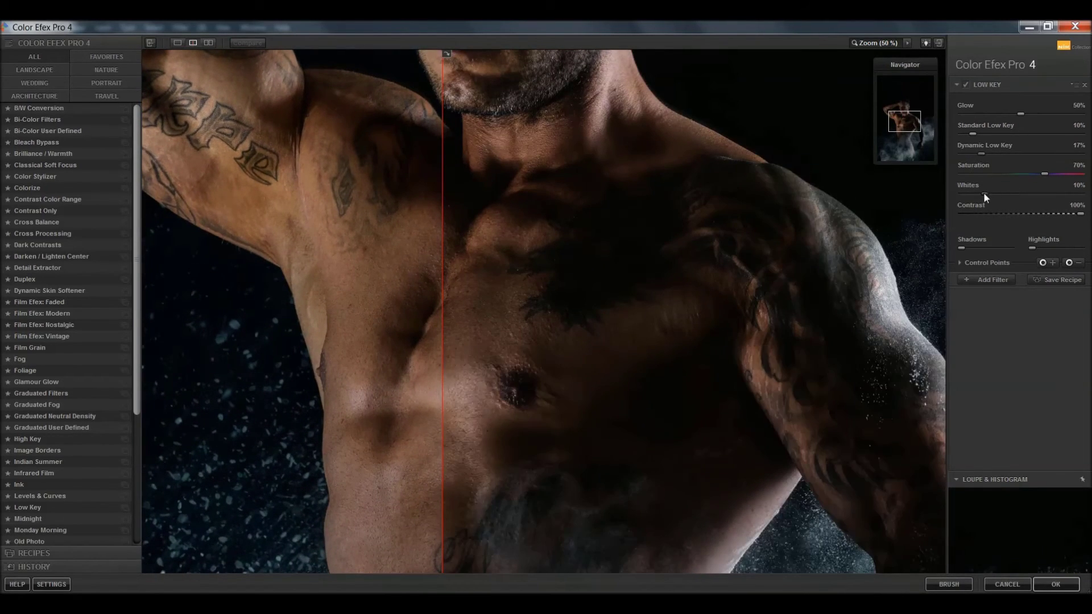
{"action": "mouse_move", "coordinate": [985, 193]}
{"action": "left_mouse_down"}
{"action": "mouse_move", "coordinate": [1076, 194]}
{"action": "mouse_move", "coordinate": [1045, 193]}
{"action": "left_mouse_up"}
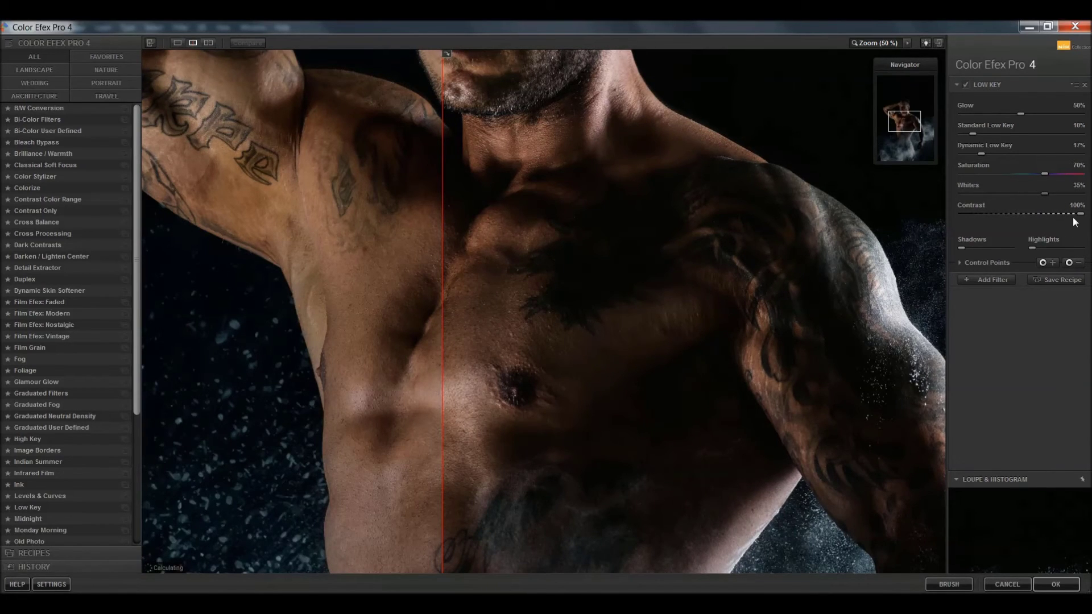
{"action": "left_click", "coordinate": [1026, 214]}
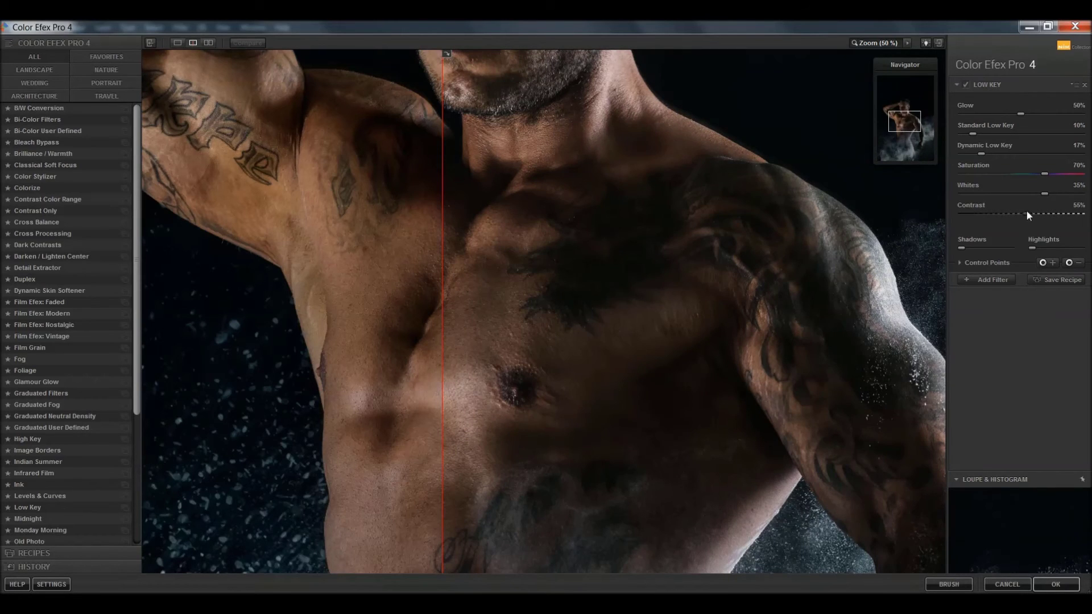
{"action": "left_click_drag", "start_coordinate": [1027, 213], "coordinate": [1036, 213]}
{"action": "mouse_move", "coordinate": [743, 188]}
{"action": "left_mouse_down"}
{"action": "mouse_move", "coordinate": [698, 398]}
{"action": "mouse_move", "coordinate": [742, 406]}
{"action": "left_mouse_up"}
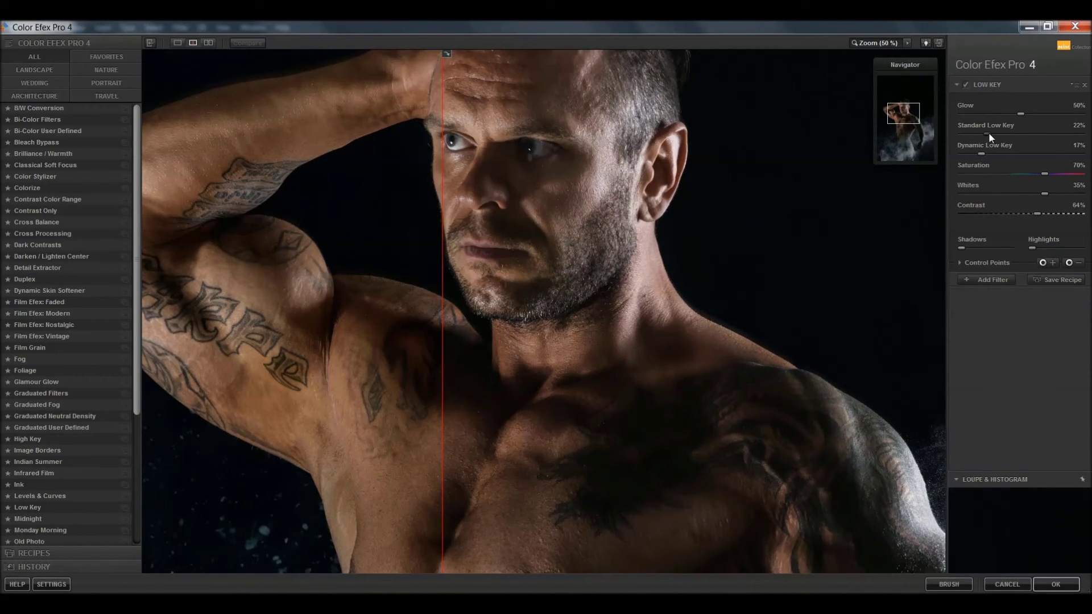
{"action": "mouse_move", "coordinate": [990, 135]}
{"action": "left_mouse_down"}
{"action": "mouse_move", "coordinate": [975, 134]}
{"action": "mouse_move", "coordinate": [993, 155]}
{"action": "left_mouse_up"}
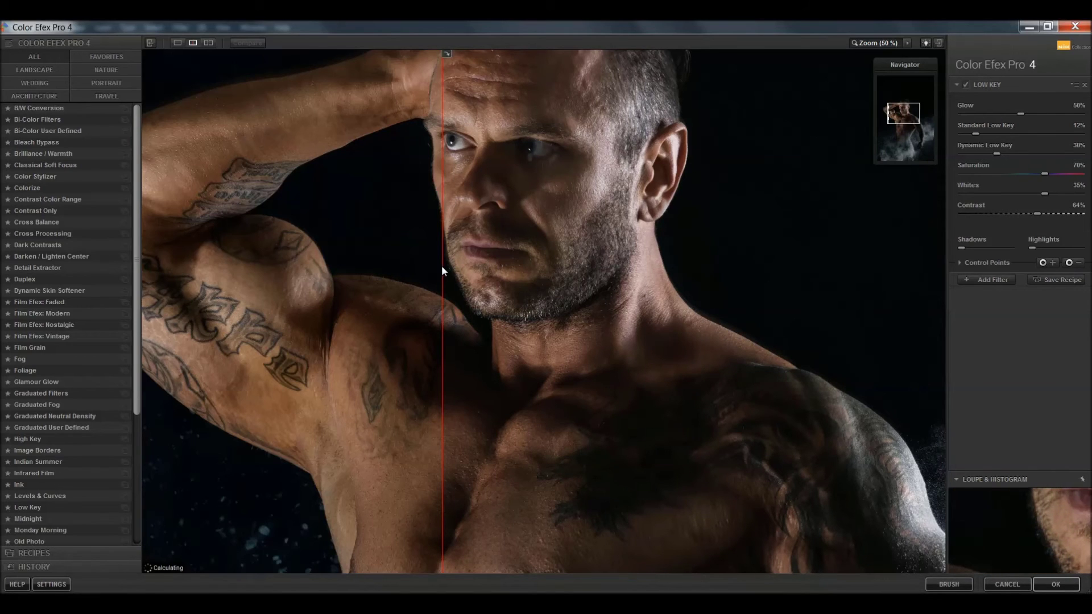
{"action": "mouse_move", "coordinate": [444, 270]}
{"action": "left_mouse_down"}
{"action": "mouse_move", "coordinate": [643, 232]}
{"action": "mouse_move", "coordinate": [336, 305]}
{"action": "mouse_move", "coordinate": [256, 285]}
{"action": "mouse_move", "coordinate": [796, 253]}
{"action": "mouse_move", "coordinate": [352, 290]}
{"action": "left_mouse_up"}
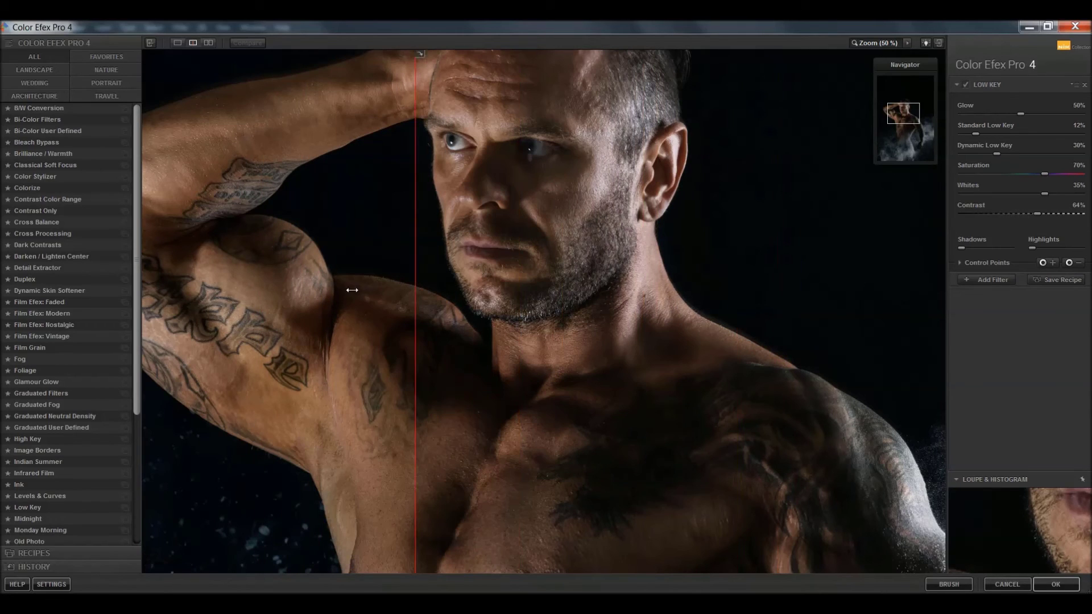
{"action": "left_click", "coordinate": [1055, 585]}
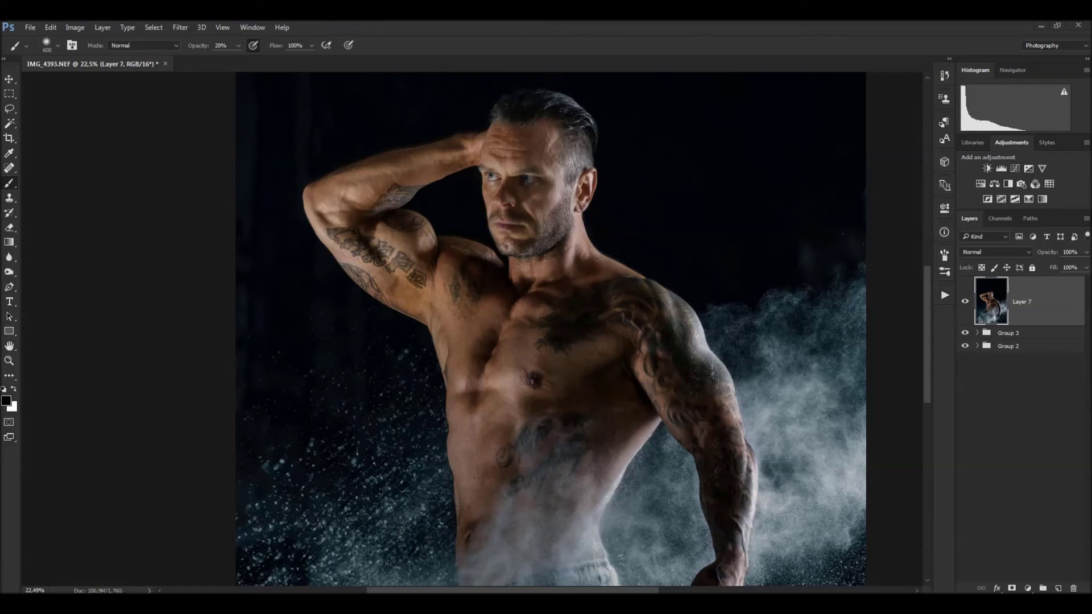
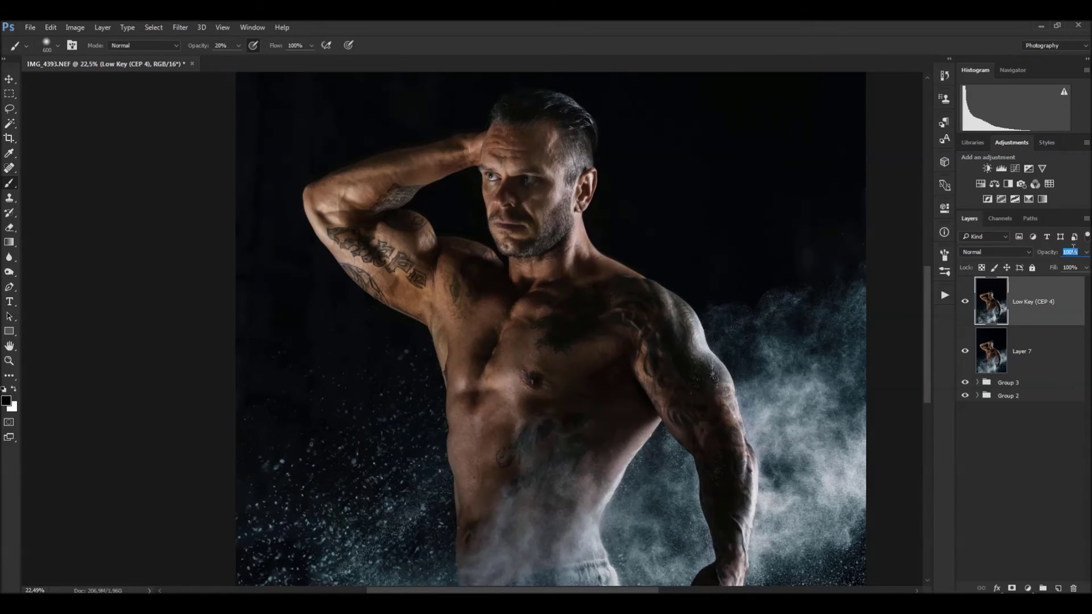
Set the Low Key layer's opacity to 50%.
{"action": "type", "text": "50"}
{"action": "key", "text": "Return"}
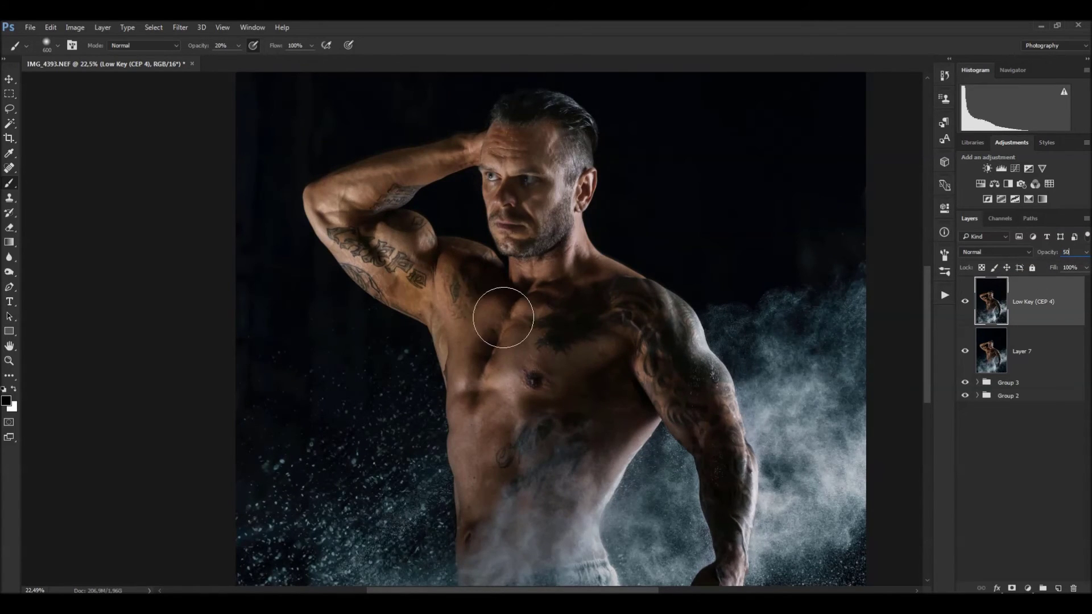
{"action": "scroll", "coordinate": [529, 310], "scroll_direction": "down", "scroll_amount": 2}
{"action": "scroll", "coordinate": [555, 303], "scroll_direction": "down", "scroll_amount": 1}
{"action": "scroll", "coordinate": [557, 305], "scroll_direction": "down", "scroll_amount": 1}
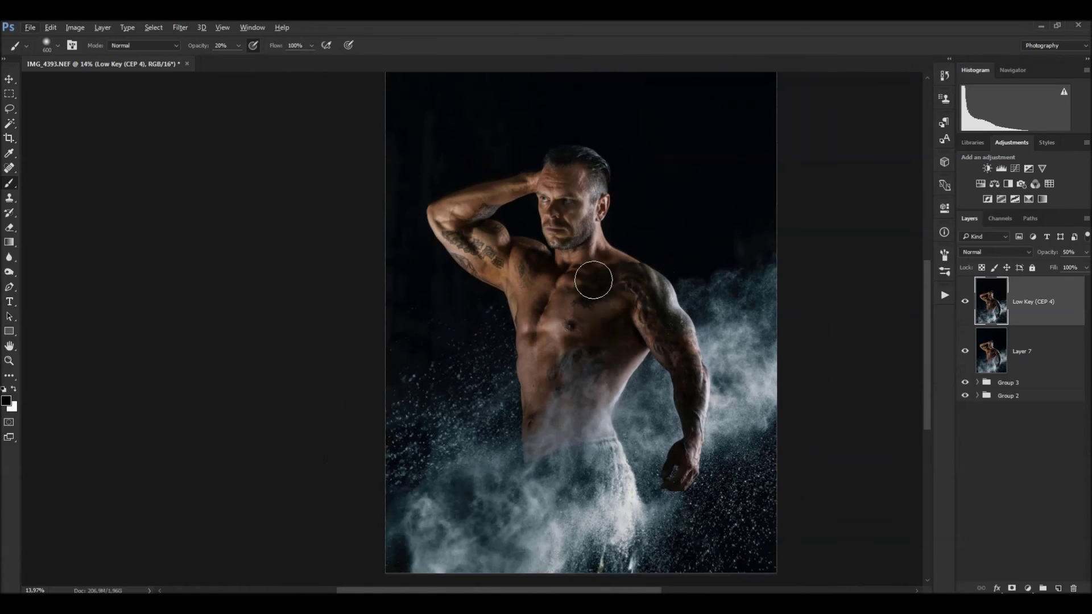
Group Low Key with Layer 7 and reframe the view on the man's upper body.
{"action": "left_click", "coordinate": [1045, 357], "text": "shift"}
{"action": "key", "text": "ctrl+g"}
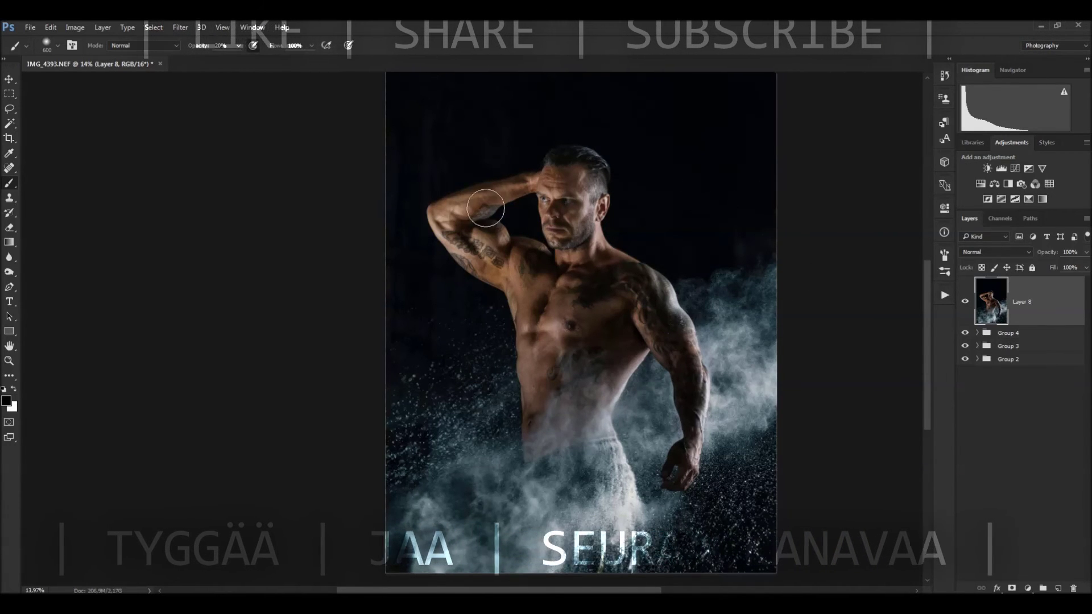
{"action": "scroll", "coordinate": [505, 270], "scroll_direction": "up", "scroll_amount": 2}
{"action": "scroll", "coordinate": [505, 270], "scroll_direction": "up", "scroll_amount": 2}
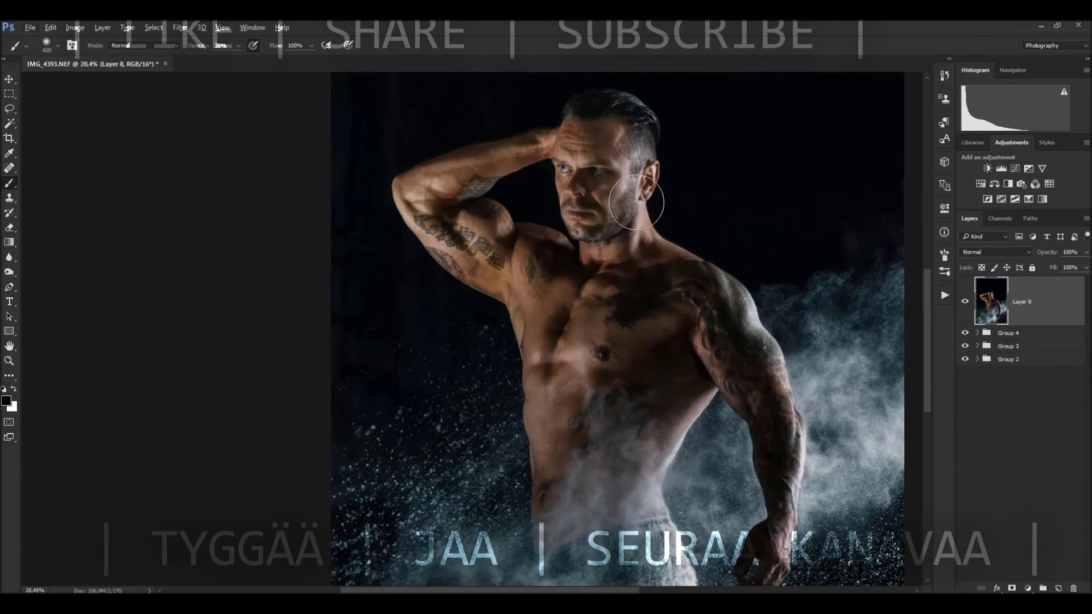
{"action": "left_click_drag", "start_coordinate": [627, 207], "coordinate": [601, 247]}
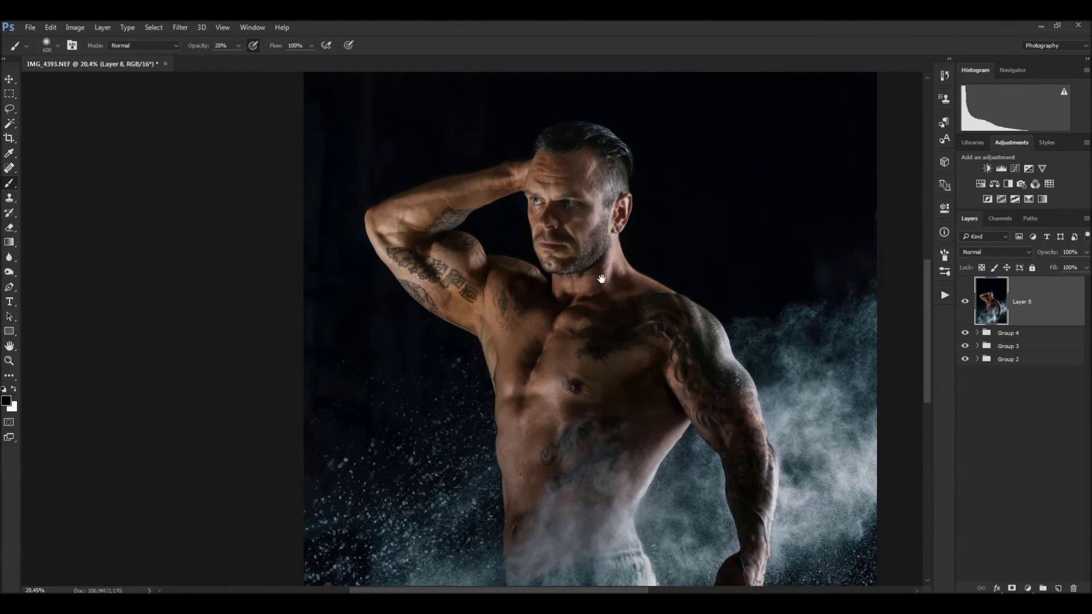
{"action": "left_click_drag", "start_coordinate": [602, 290], "coordinate": [590, 244]}
Run Nik Dfine 2 noise reduction, checking the face and beard at full-size preview, and apply it.
{"action": "left_click", "coordinate": [181, 28]}
{"action": "mouse_move", "coordinate": [208, 356]}
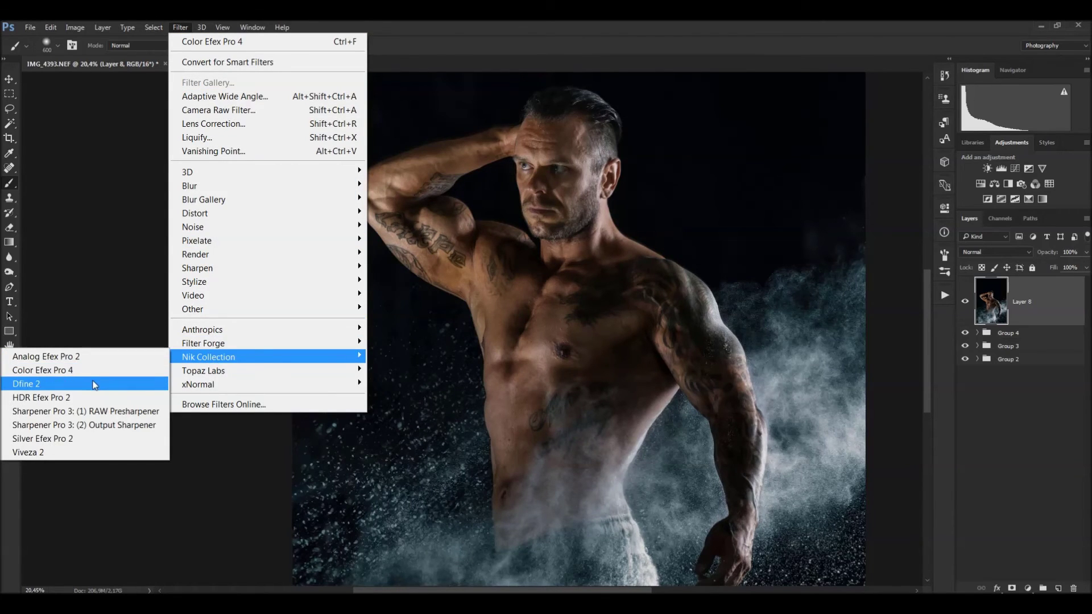
{"action": "left_click", "coordinate": [110, 387]}
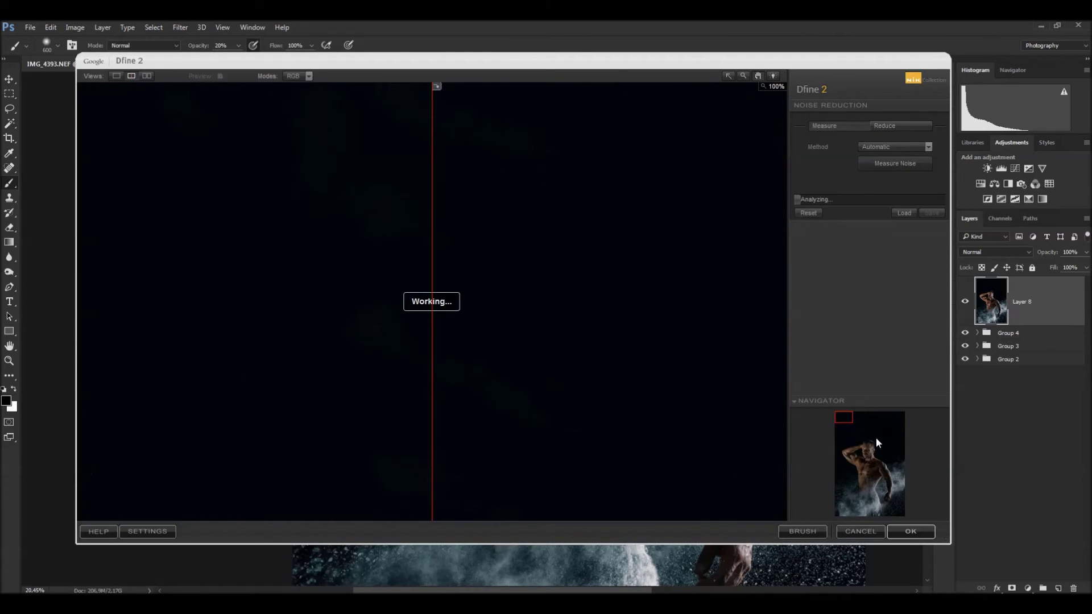
{"action": "left_click", "coordinate": [867, 452]}
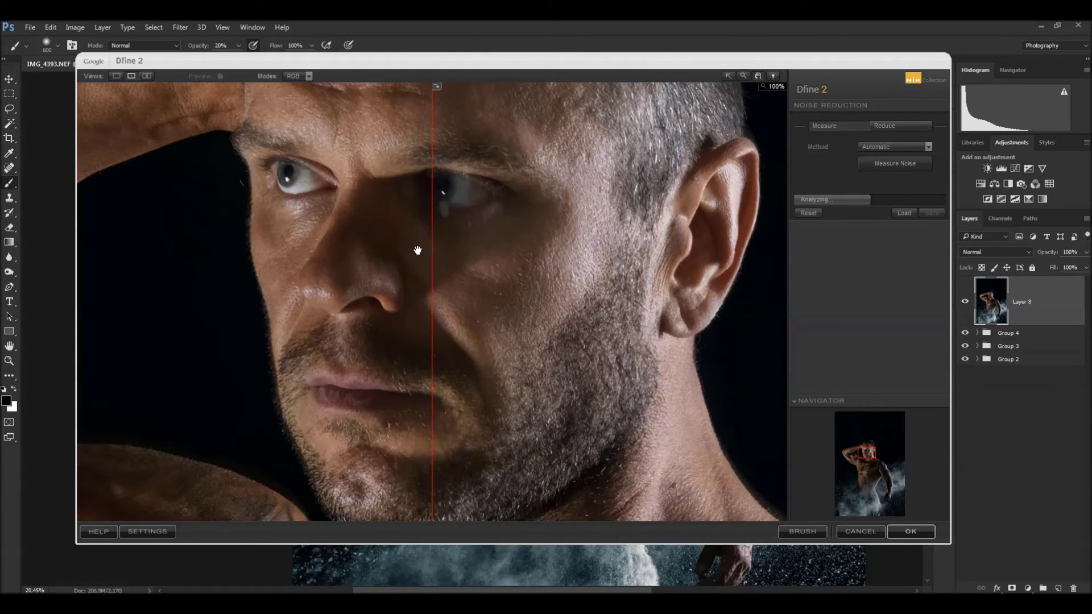
{"action": "left_click_drag", "start_coordinate": [464, 175], "coordinate": [559, 180]}
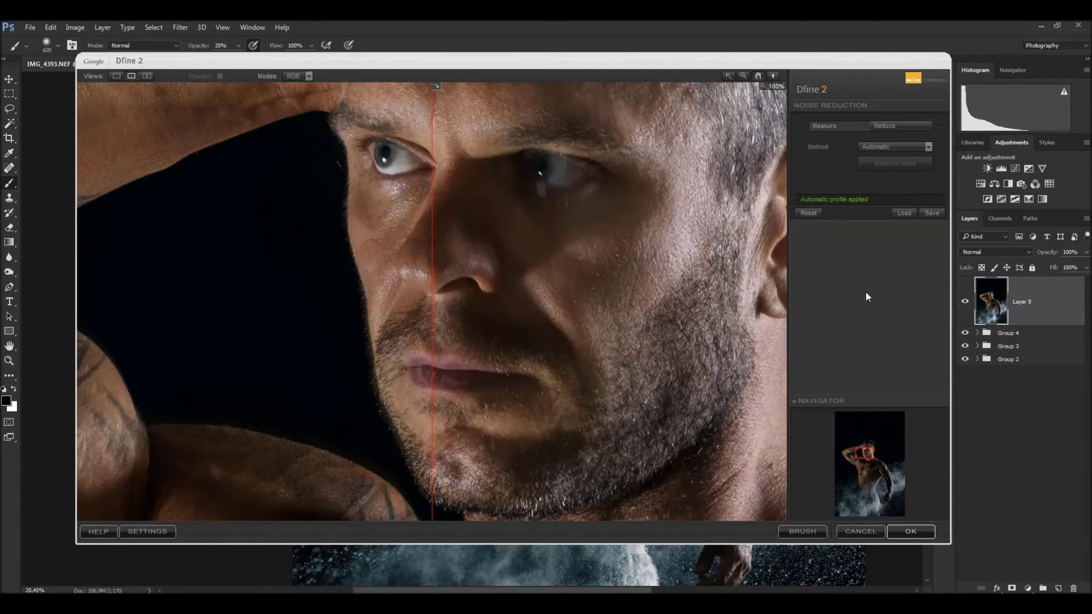
{"action": "mouse_move", "coordinate": [670, 293]}
{"action": "left_mouse_down"}
{"action": "mouse_move", "coordinate": [738, 290]}
{"action": "mouse_move", "coordinate": [638, 284]}
{"action": "mouse_move", "coordinate": [632, 202]}
{"action": "left_mouse_up"}
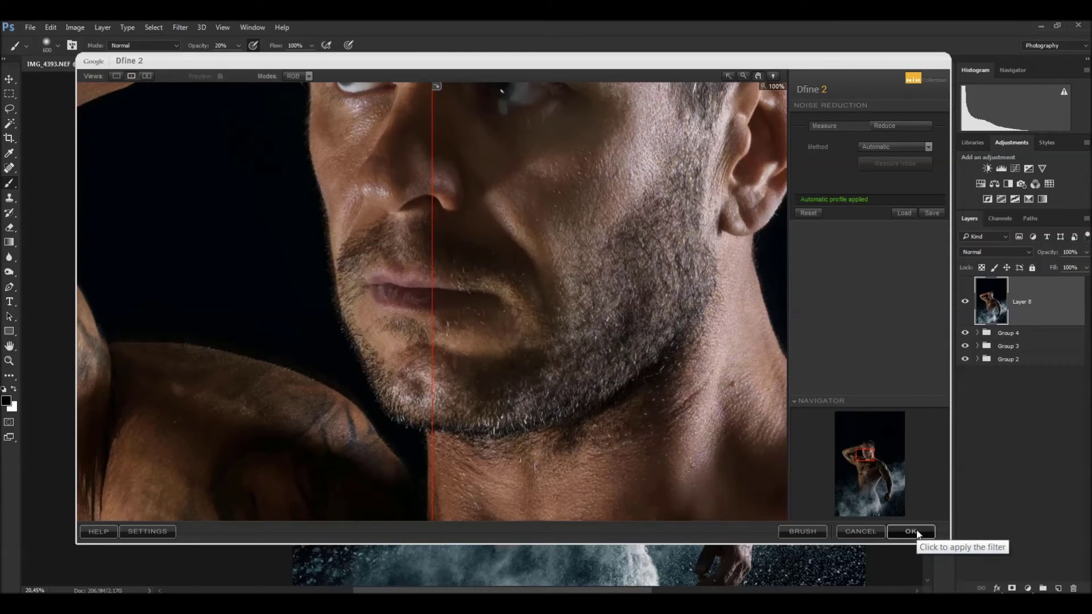
{"action": "left_click", "coordinate": [913, 531]}
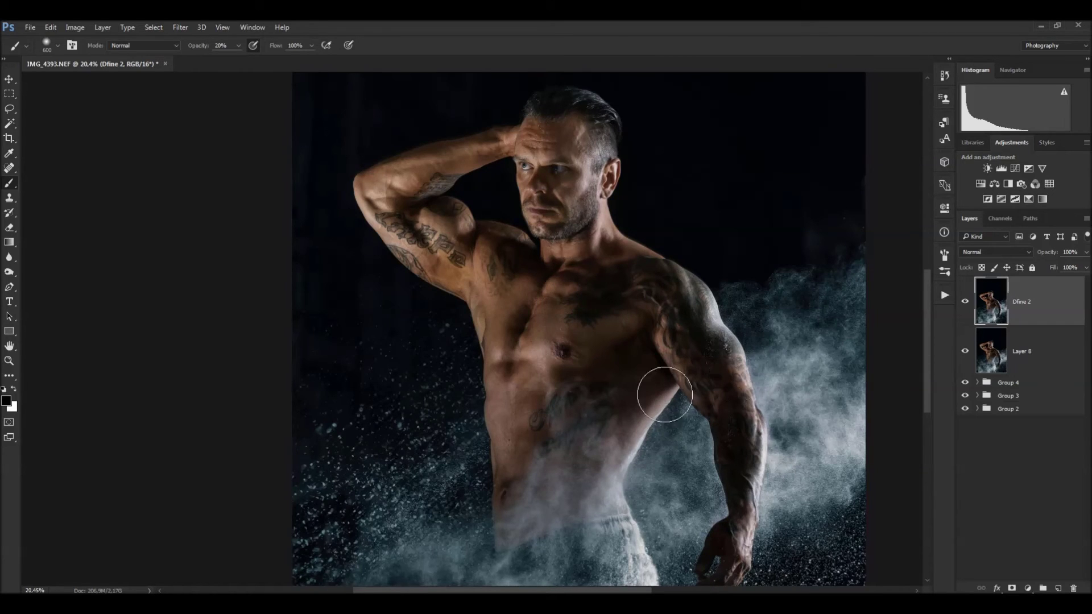
Add a Color Lookup adjustment using the Crisp_Winter.look 3DLUT.
{"action": "scroll", "coordinate": [558, 371], "scroll_direction": "down", "scroll_amount": 3}
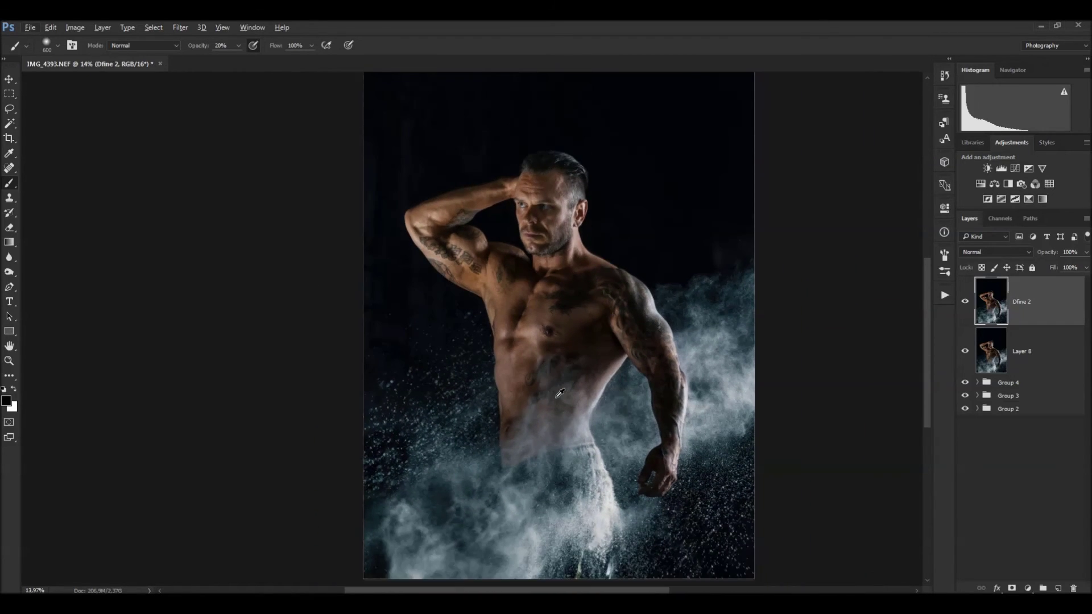
{"action": "left_click_drag", "start_coordinate": [571, 361], "coordinate": [571, 360]}
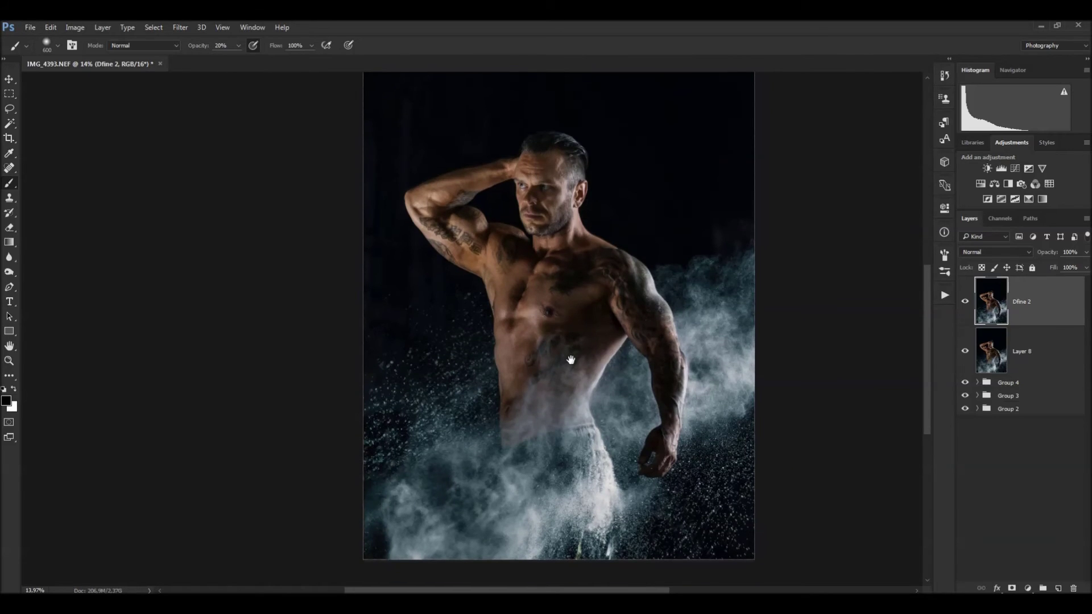
{"action": "left_click", "coordinate": [1049, 184]}
{"action": "left_click", "coordinate": [887, 240]}
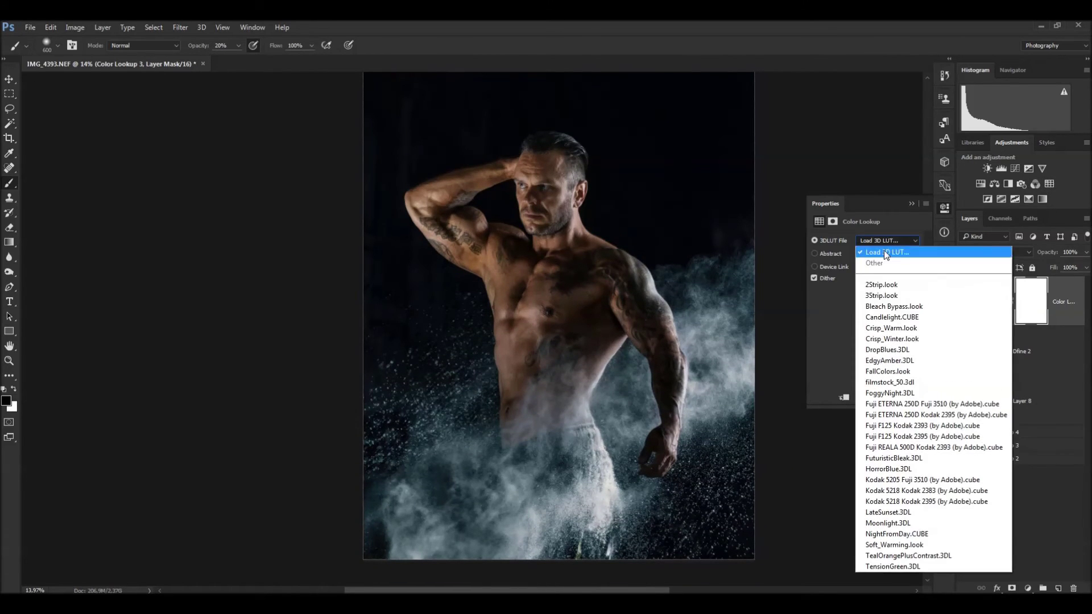
{"action": "left_click", "coordinate": [885, 306]}
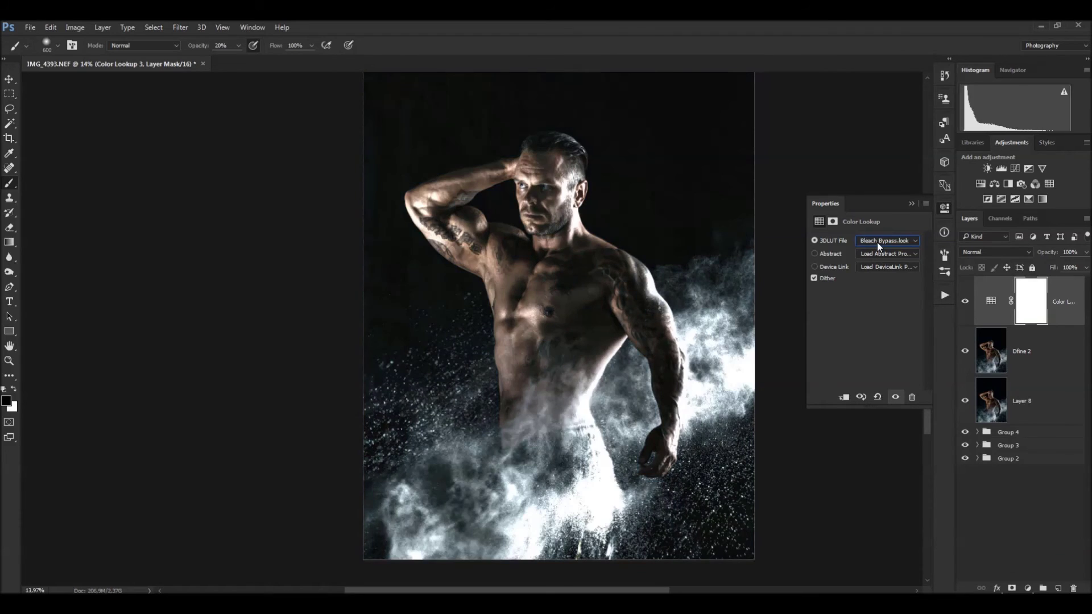
{"action": "key", "text": "Down"}
{"action": "key", "text": "Down"}
{"action": "key", "text": "Down"}
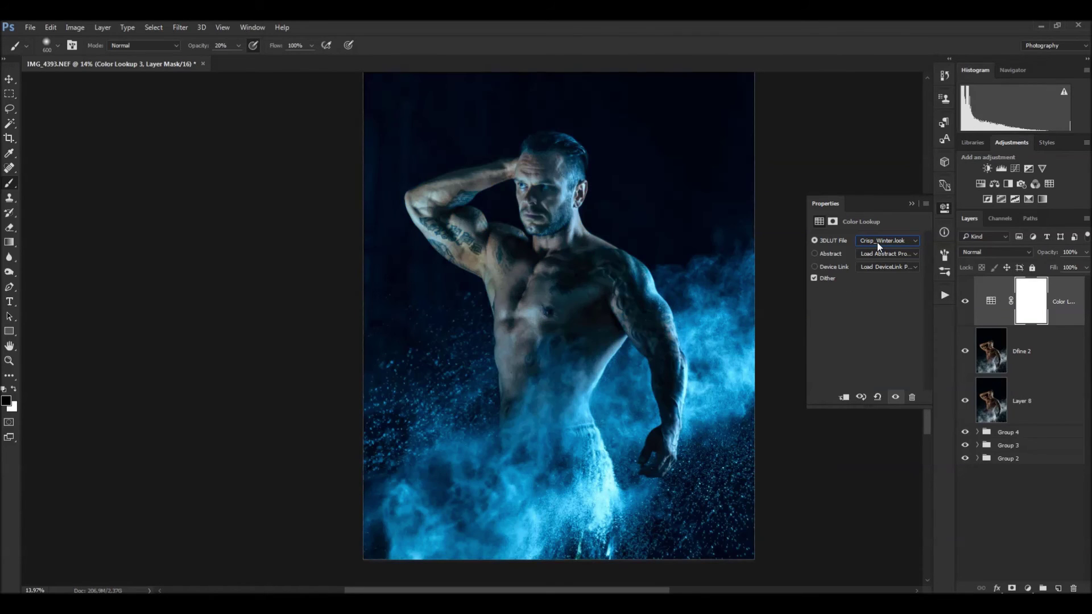
{"action": "left_click", "coordinate": [950, 208]}
Set the grade layer to Color blend mode at 25% opacity.
{"action": "left_click", "coordinate": [1020, 256]}
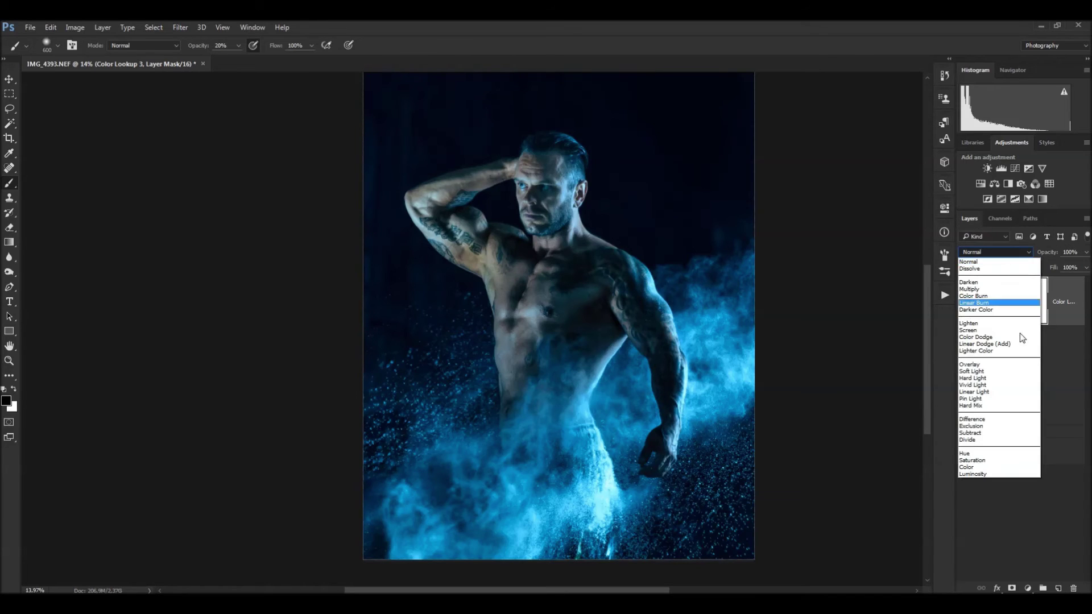
{"action": "left_click", "coordinate": [1001, 466]}
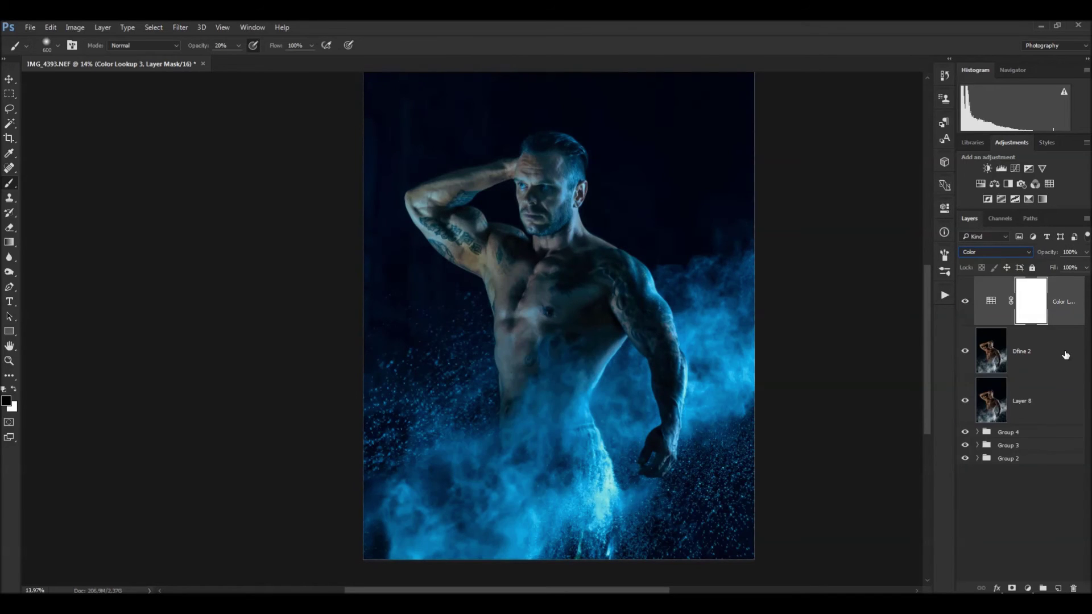
{"action": "left_click", "coordinate": [1085, 257]}
{"action": "left_click_drag", "start_coordinate": [1059, 270], "coordinate": [1043, 265]}
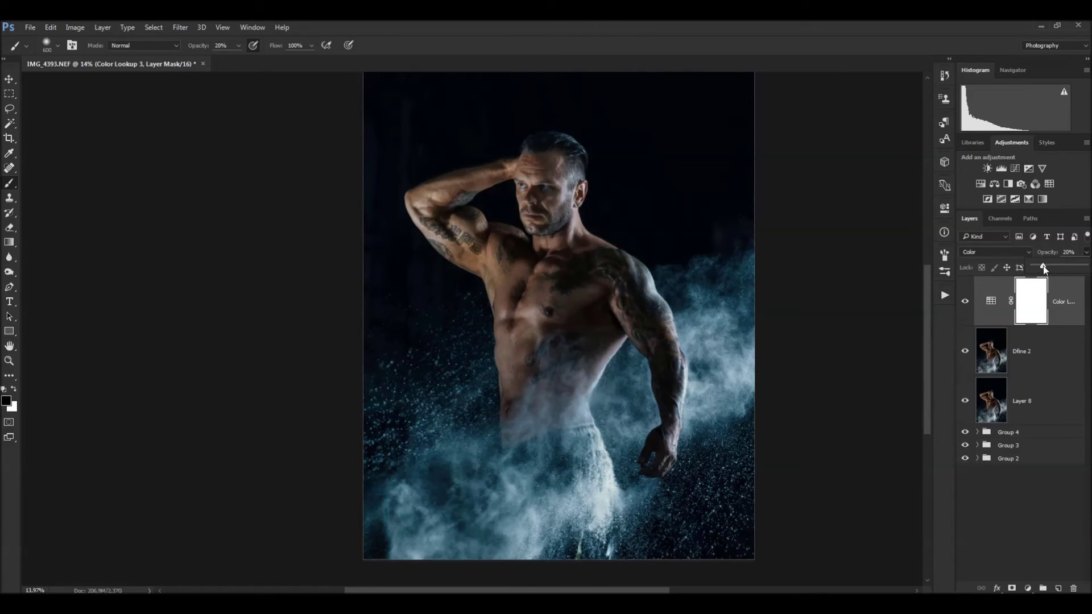
{"action": "left_click", "coordinate": [1067, 253]}
{"action": "type", "text": "25"}
{"action": "key", "text": "Return"}
Paint black on the lookup mask over the face, neck and chest at full opacity.
{"action": "left_click_drag", "start_coordinate": [545, 212], "coordinate": [569, 253]}
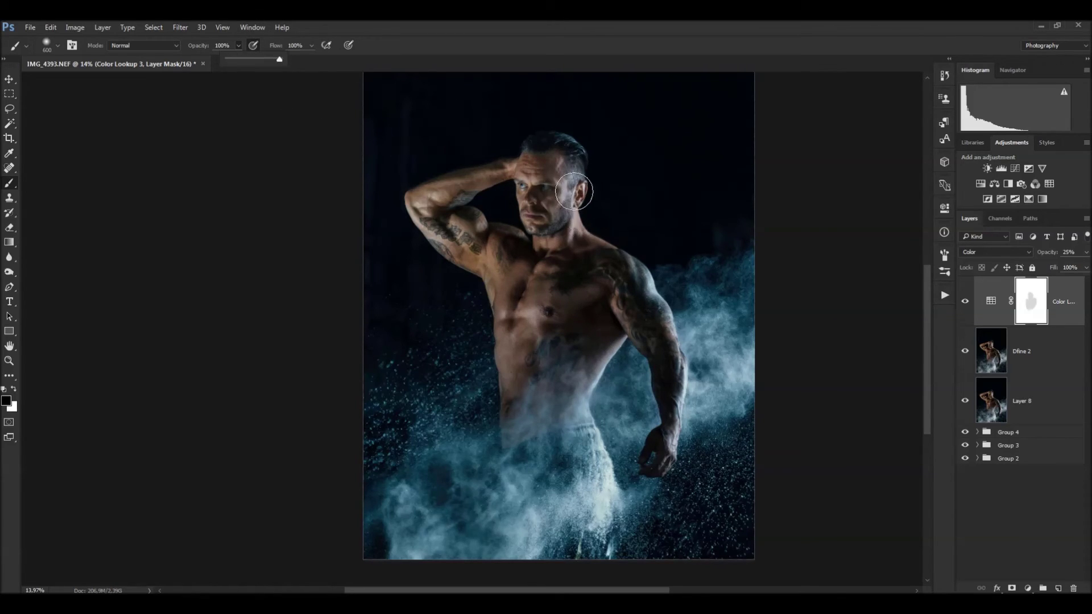
{"action": "left_click", "coordinate": [560, 199]}
{"action": "mouse_move", "coordinate": [562, 271]}
{"action": "left_mouse_down"}
{"action": "mouse_move", "coordinate": [588, 282]}
{"action": "mouse_move", "coordinate": [534, 351]}
{"action": "mouse_move", "coordinate": [517, 334]}
{"action": "mouse_move", "coordinate": [528, 280]}
{"action": "mouse_move", "coordinate": [437, 219]}
{"action": "mouse_move", "coordinate": [455, 195]}
{"action": "mouse_move", "coordinate": [480, 214]}
{"action": "left_mouse_up"}
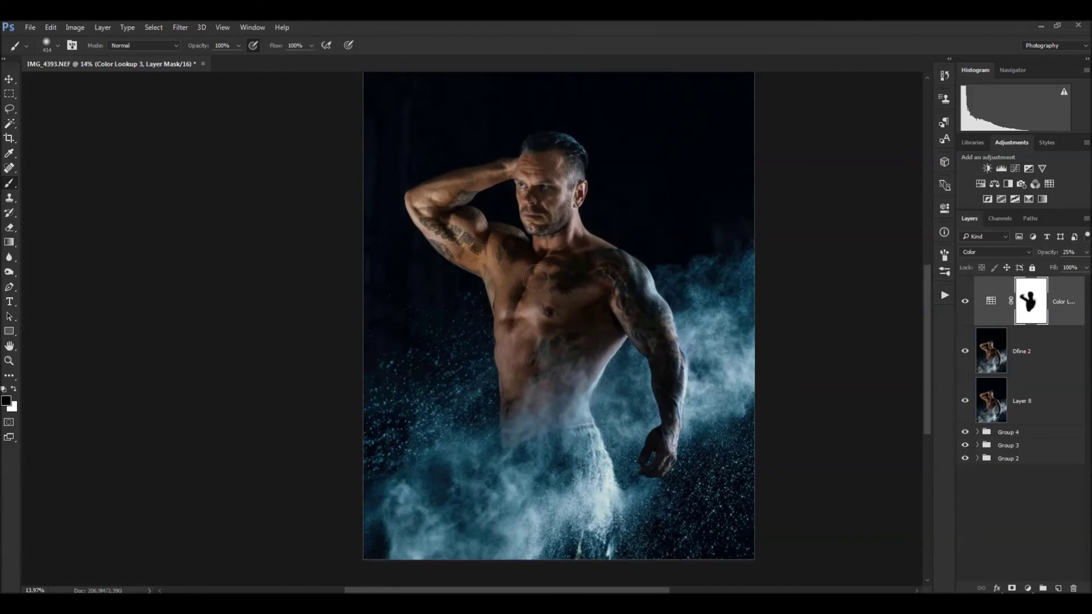
{"action": "mouse_move", "coordinate": [536, 278]}
{"action": "left_mouse_down"}
{"action": "mouse_move", "coordinate": [540, 191]}
{"action": "mouse_move", "coordinate": [592, 263]}
{"action": "mouse_move", "coordinate": [597, 319]}
{"action": "mouse_move", "coordinate": [520, 385]}
{"action": "mouse_move", "coordinate": [503, 256]}
{"action": "mouse_move", "coordinate": [558, 309]}
{"action": "mouse_move", "coordinate": [525, 245]}
{"action": "left_mouse_up"}
{"action": "scroll", "coordinate": [600, 311], "scroll_direction": "up", "scroll_amount": 3}
{"action": "scroll", "coordinate": [600, 311], "scroll_direction": "up", "scroll_amount": 3}
{"action": "left_click_drag", "start_coordinate": [480, 283], "coordinate": [541, 329]}
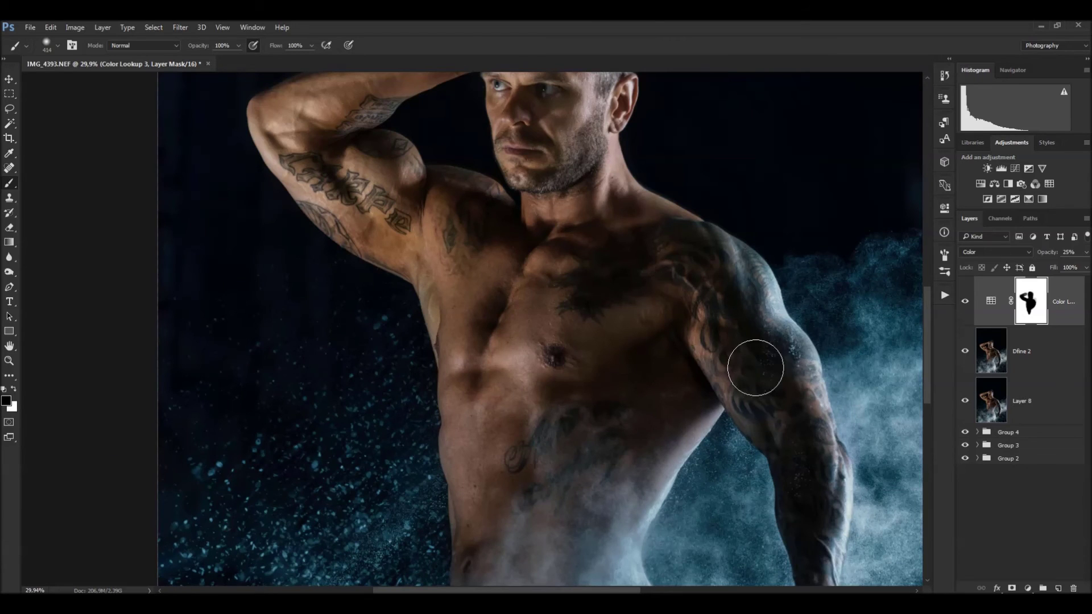
Mask the grade off the tattooed arm, forearm and hand, and select layers down to Group 2.
{"action": "mouse_move", "coordinate": [756, 367]}
{"action": "left_mouse_down"}
{"action": "mouse_move", "coordinate": [799, 500]}
{"action": "mouse_move", "coordinate": [779, 503]}
{"action": "left_mouse_up"}
{"action": "left_click_drag", "start_coordinate": [729, 395], "coordinate": [631, 191]}
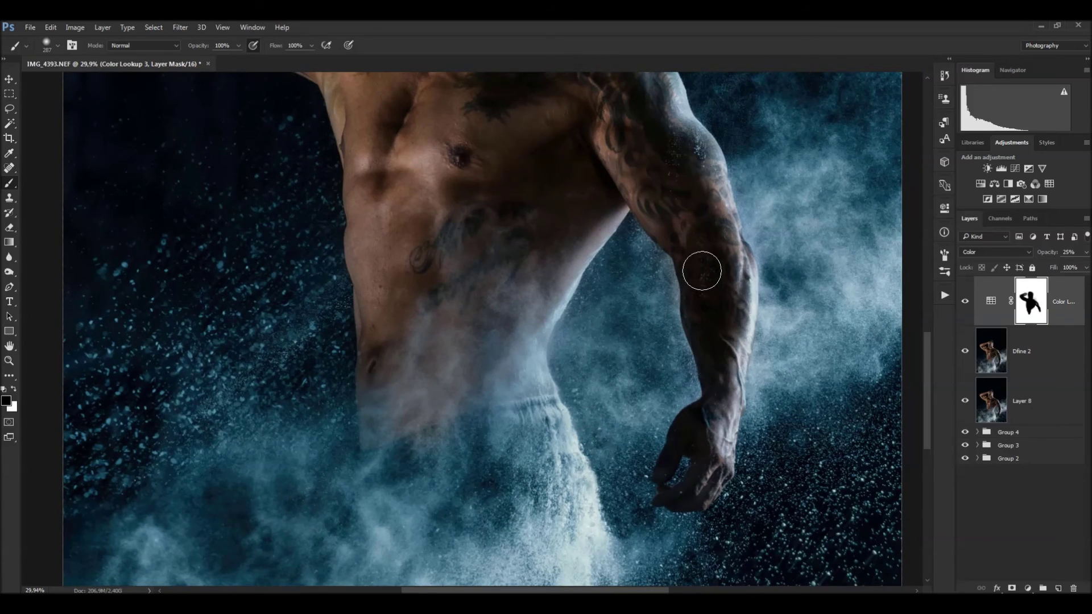
{"action": "left_click_drag", "start_coordinate": [697, 467], "coordinate": [679, 467]}
{"action": "scroll", "coordinate": [700, 469], "scroll_direction": "down", "scroll_amount": 4}
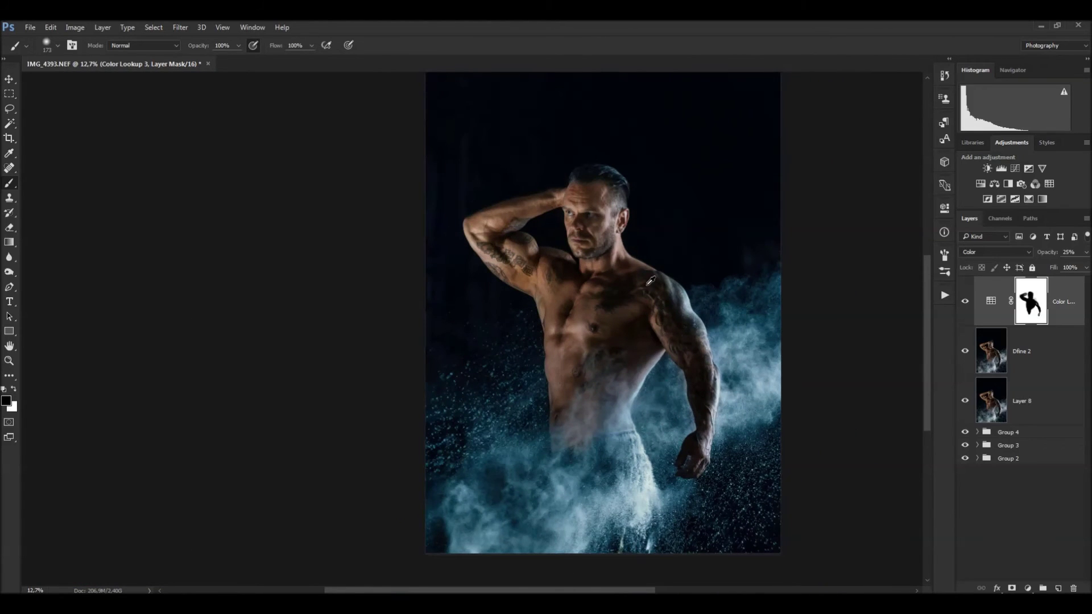
{"action": "scroll", "coordinate": [631, 277], "scroll_direction": "up", "scroll_amount": 1}
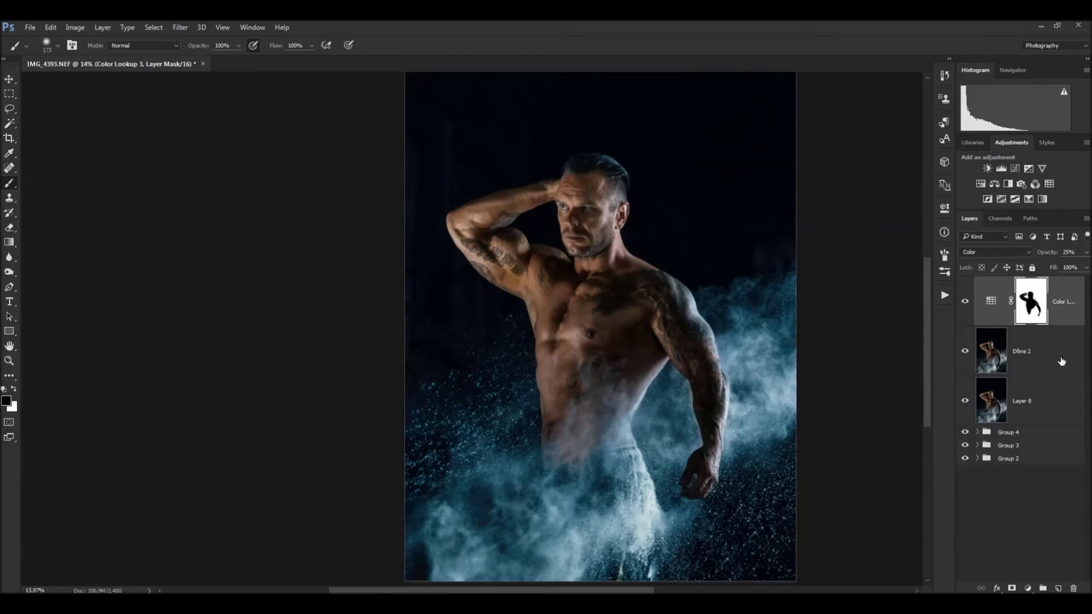
{"action": "left_click", "coordinate": [1029, 458], "text": "shift"}
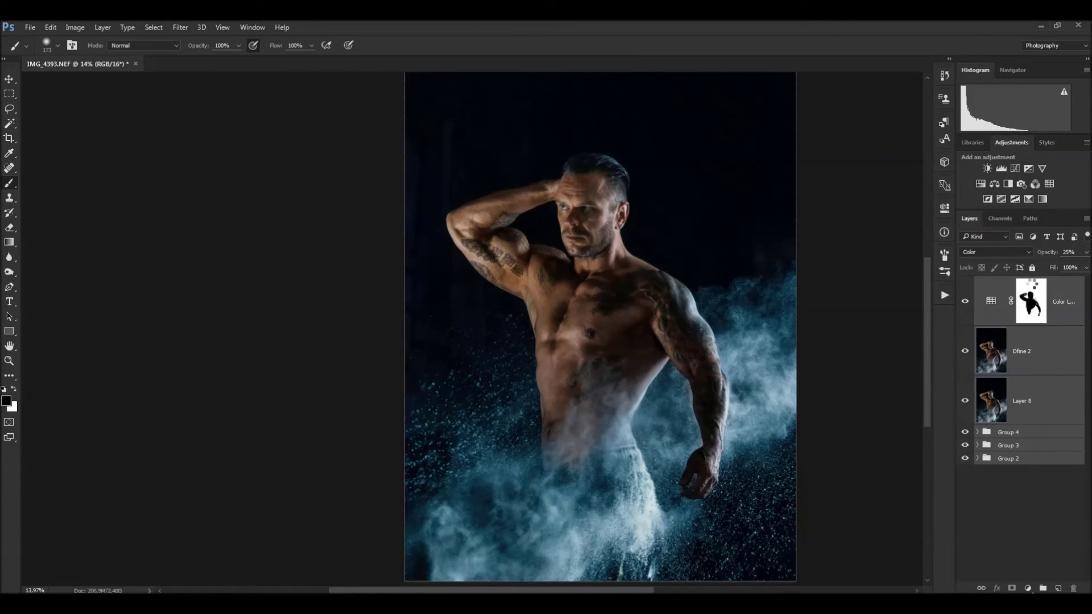
Merge the selected layers into a single Color Lookup 3 layer.
{"action": "key", "text": "ctrl+e"}
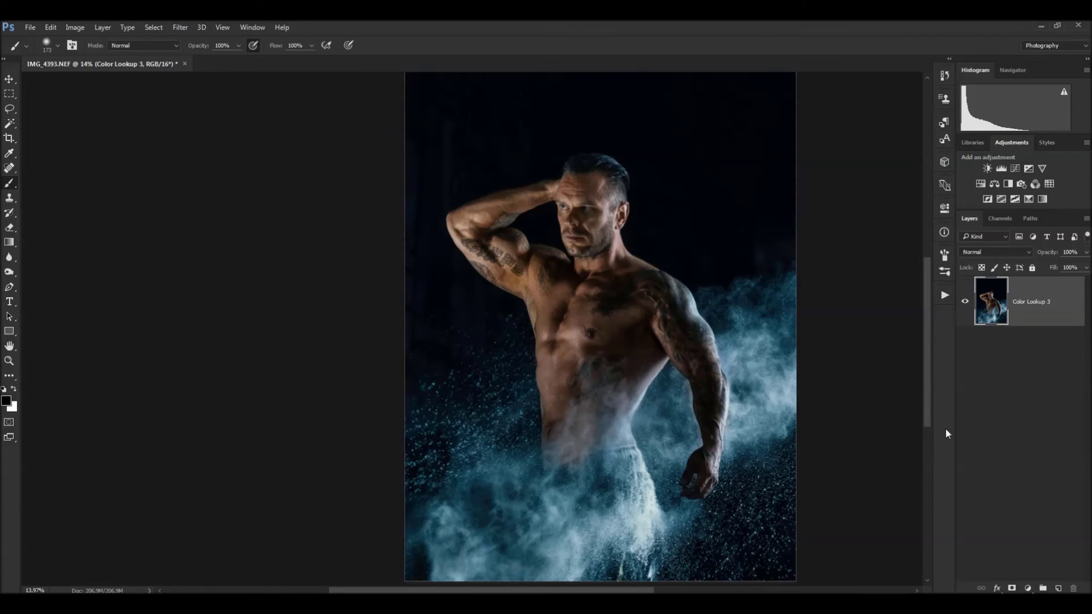
{"action": "key", "text": "alt+space"}
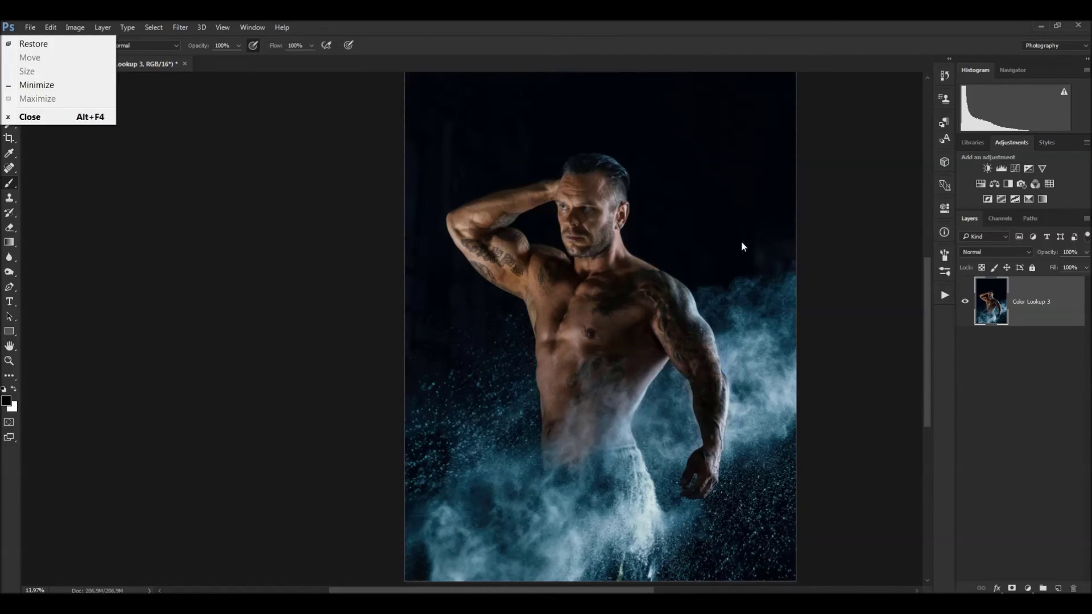
{"action": "left_click_drag", "start_coordinate": [600, 219], "coordinate": [555, 302]}
{"action": "scroll", "coordinate": [554, 310], "scroll_direction": "down", "scroll_amount": 1}
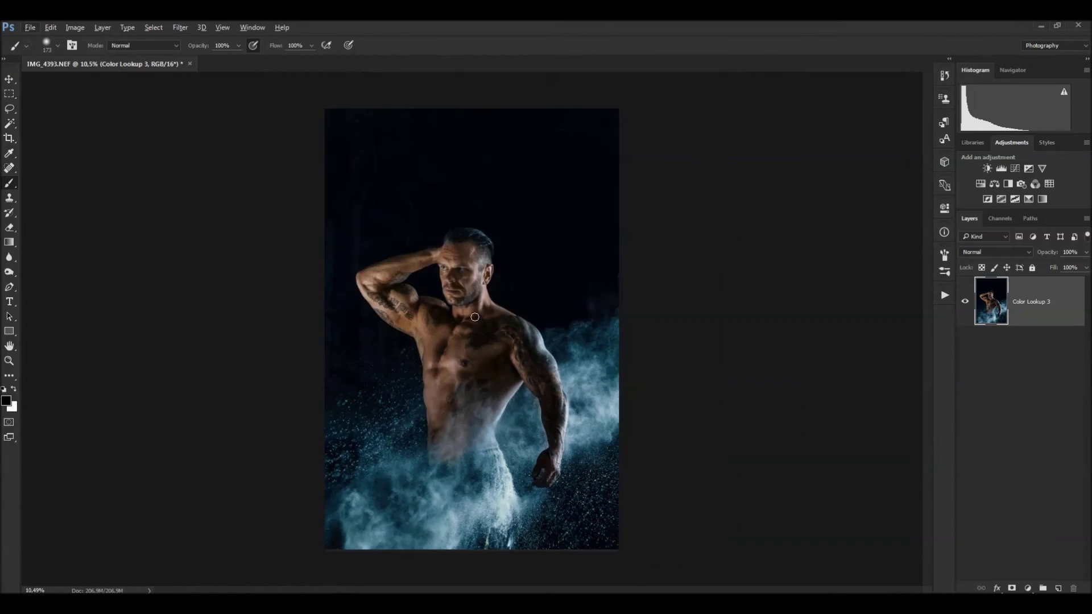
{"action": "scroll", "coordinate": [457, 335], "scroll_direction": "up", "scroll_amount": 1}
{"action": "left_click_drag", "start_coordinate": [462, 353], "coordinate": [472, 336]}
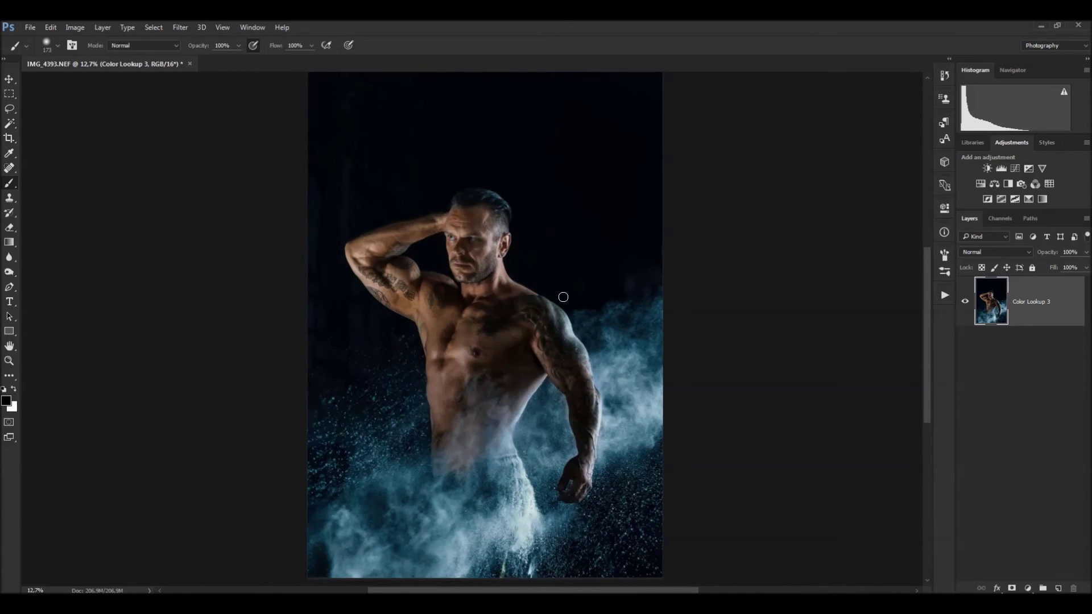
{"action": "left_click_drag", "start_coordinate": [505, 302], "coordinate": [524, 271]}
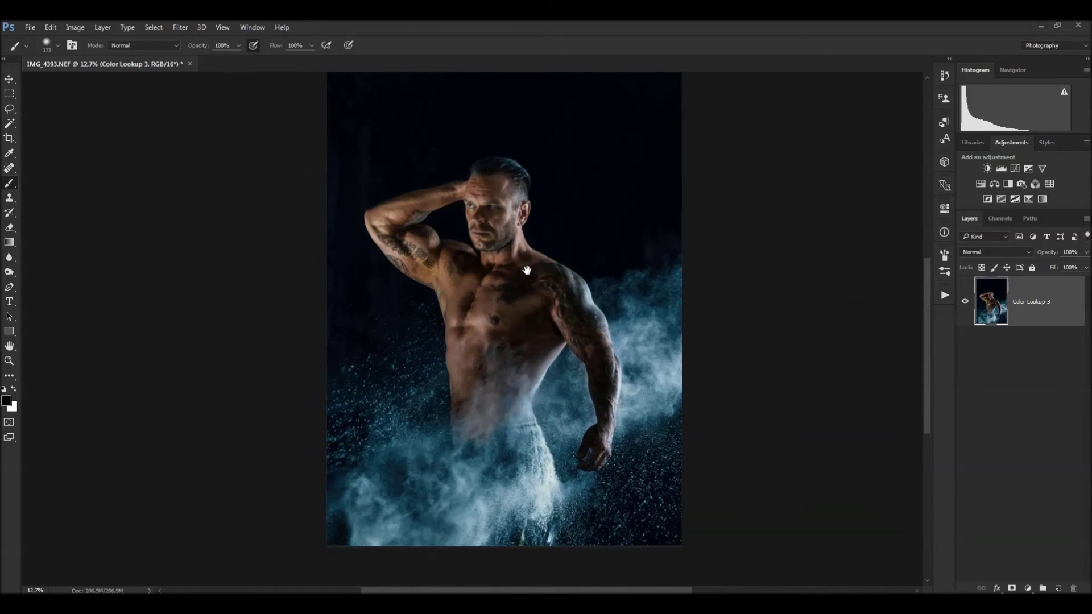
Crop the photo to a 10:16 portrait ratio framing the man, then fit it on screen.
{"action": "left_click", "coordinate": [9, 138]}
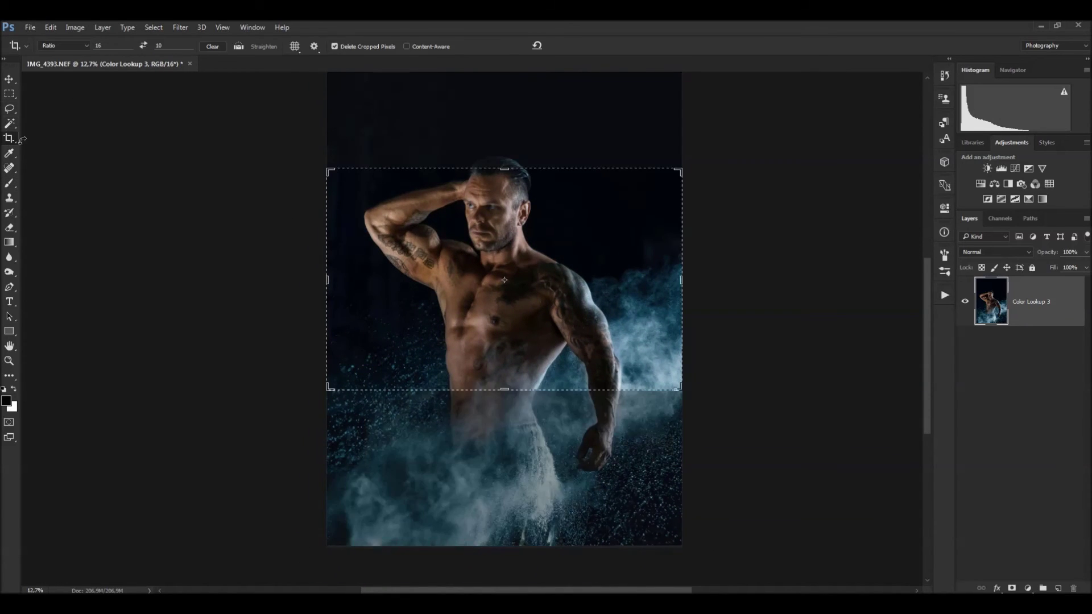
{"action": "left_click", "coordinate": [145, 46]}
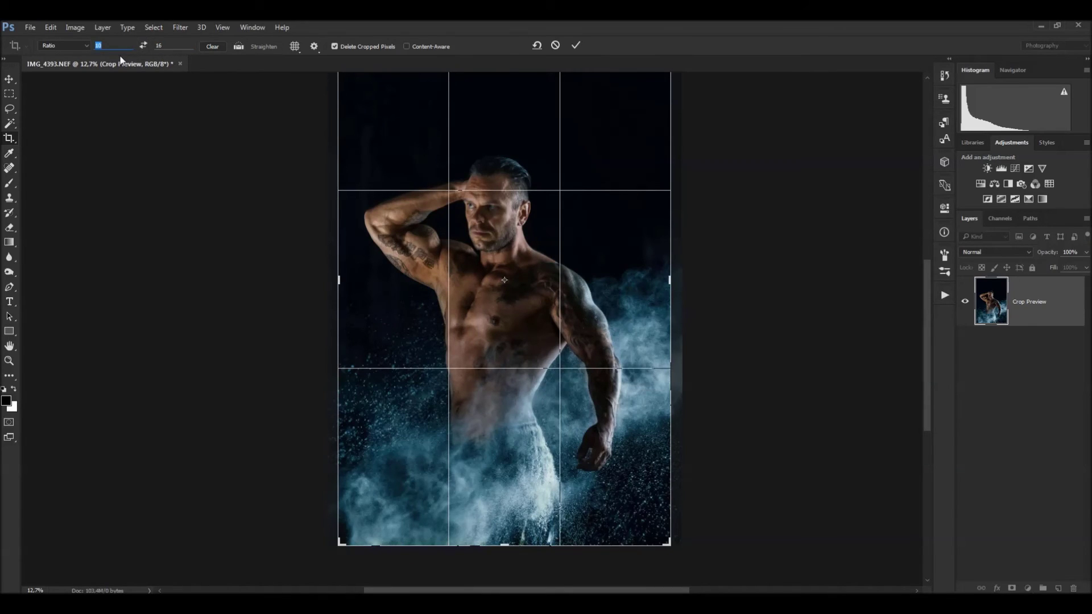
{"action": "type", "text": "9"}
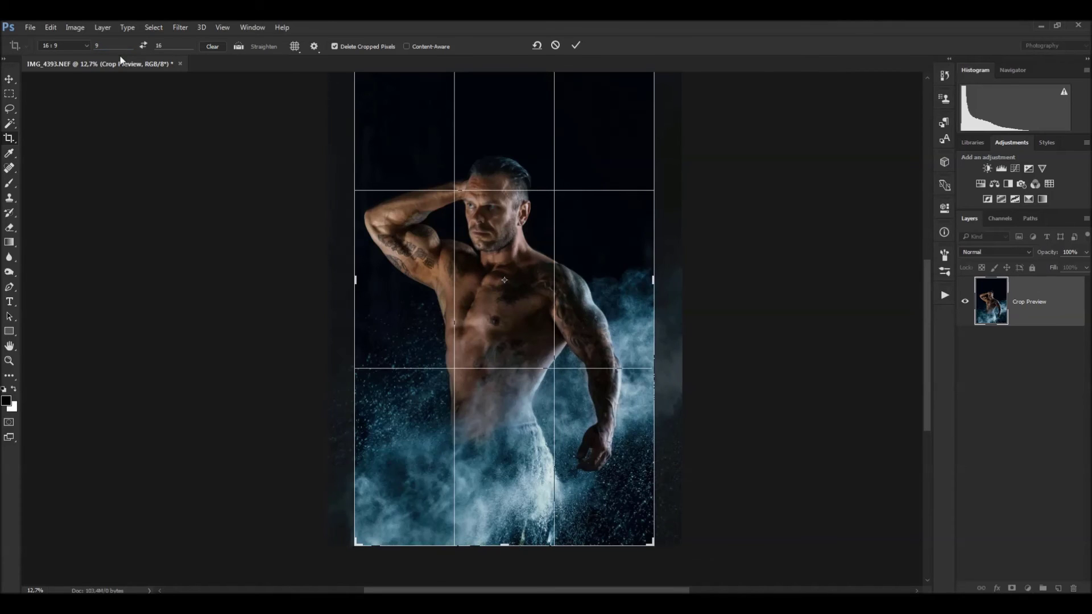
{"action": "left_click_drag", "start_coordinate": [506, 230], "coordinate": [483, 225]}
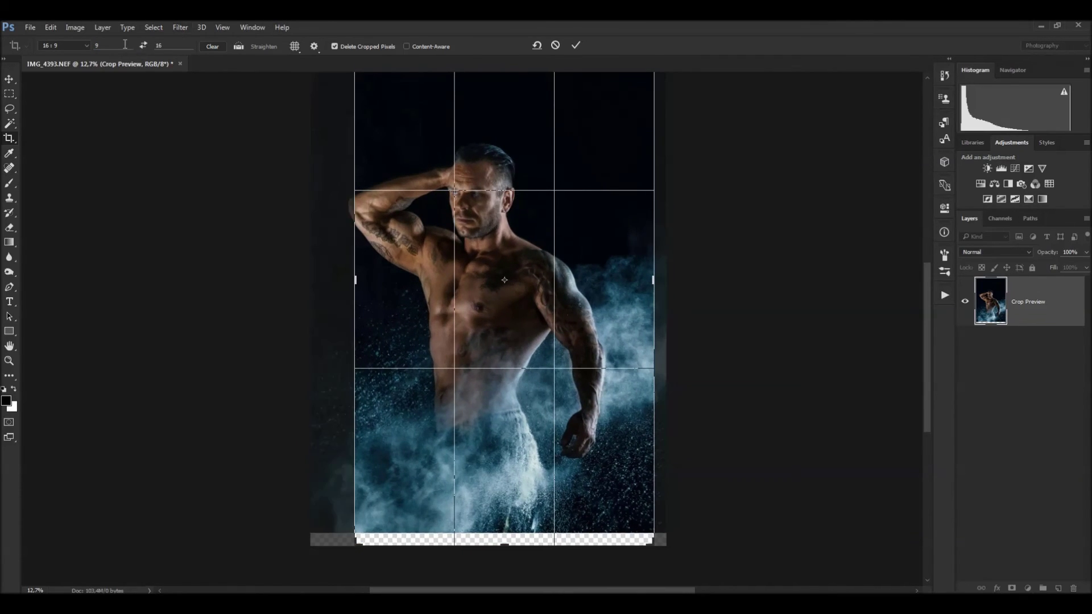
{"action": "type", "text": "10"}
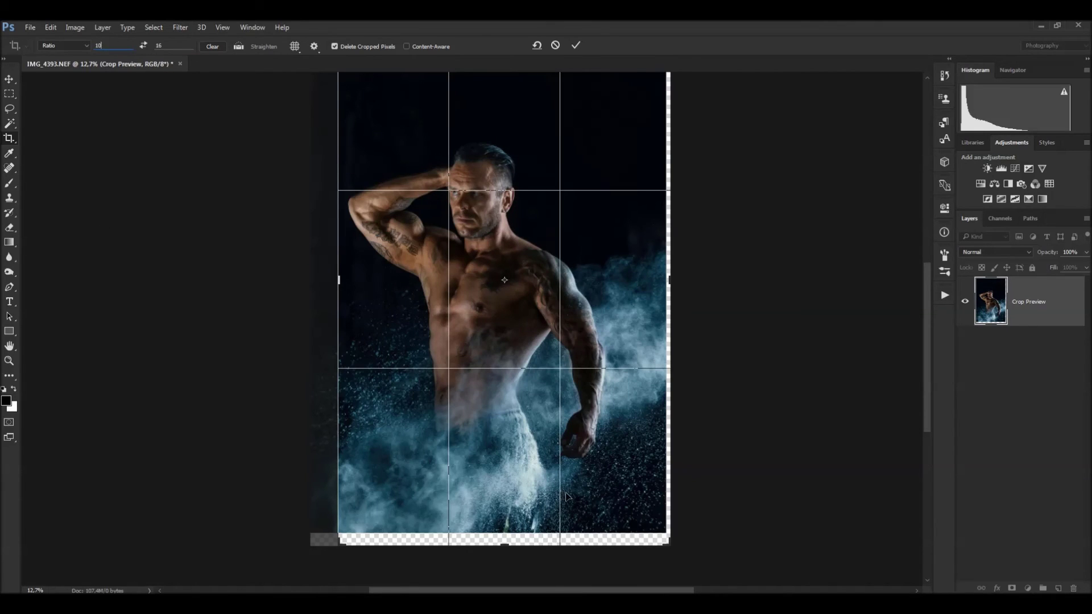
{"action": "left_click_drag", "start_coordinate": [510, 505], "coordinate": [507, 516]}
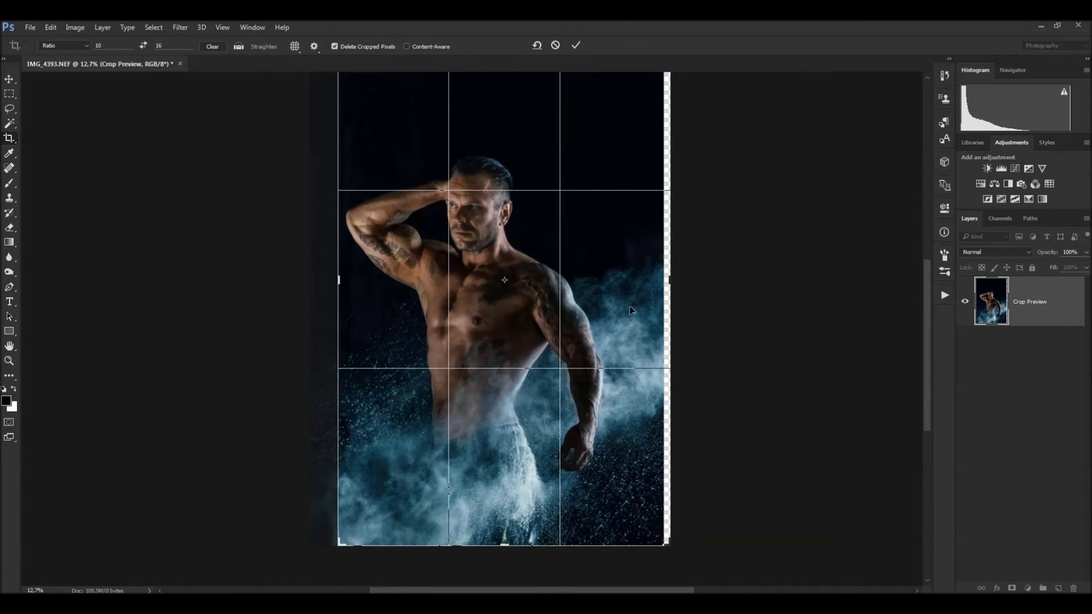
{"action": "left_click", "coordinate": [576, 45]}
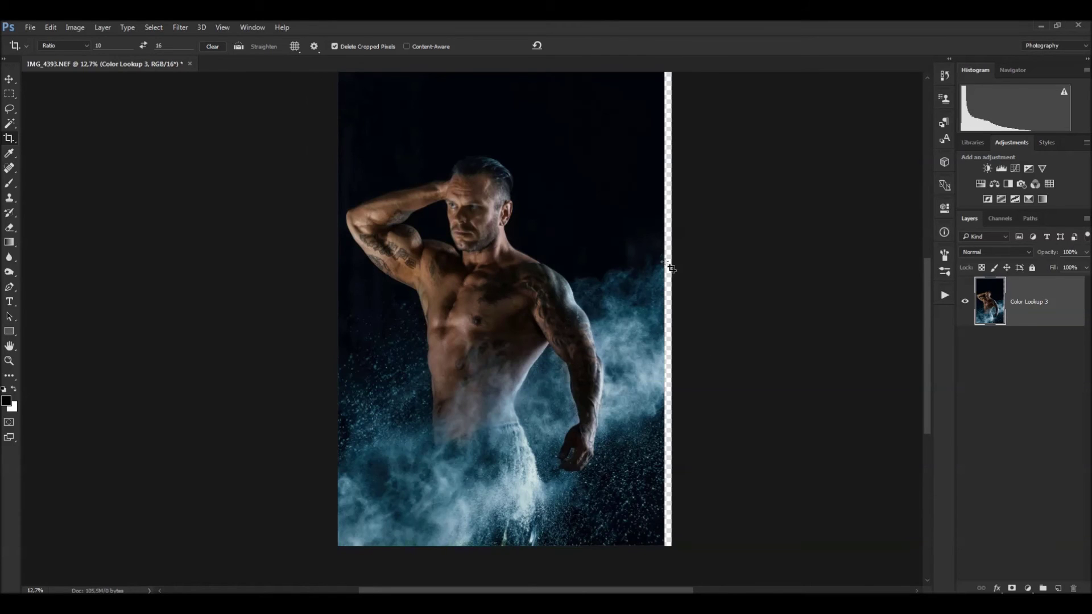
{"action": "left_click_drag", "start_coordinate": [645, 146], "coordinate": [635, 218]}
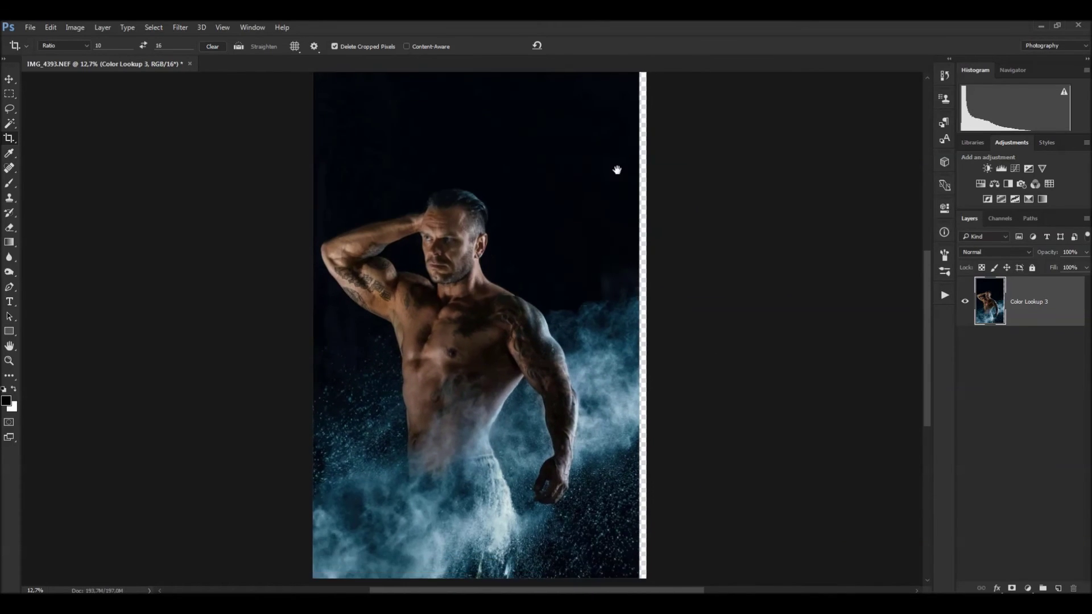
{"action": "key", "text": "ctrl+0"}
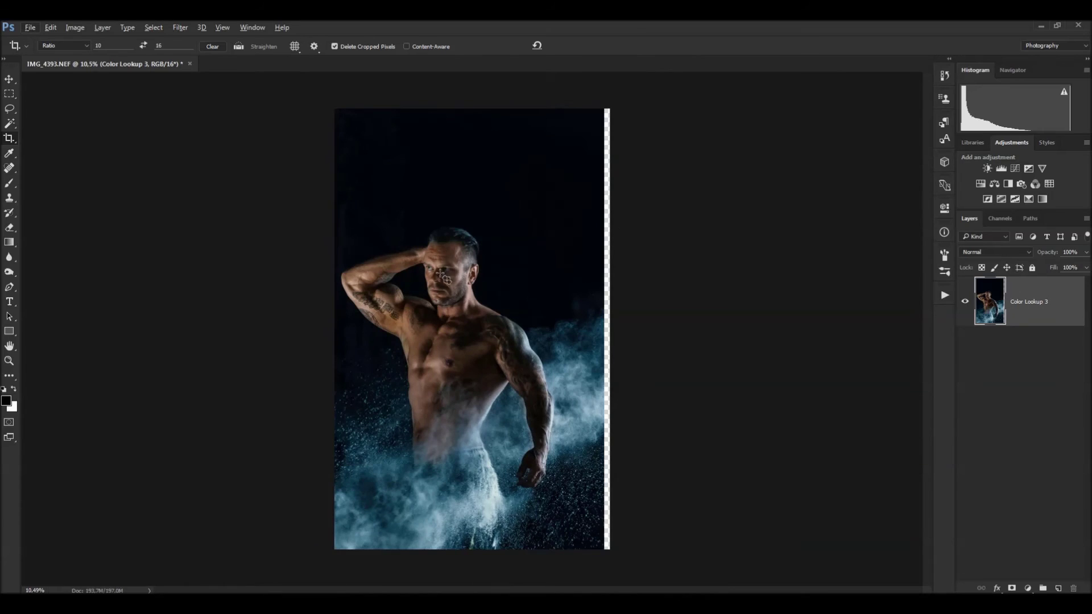
Stretch a thin right-edge strip with Free Transform to cover the transparent gap.
{"action": "left_click", "coordinate": [9, 94]}
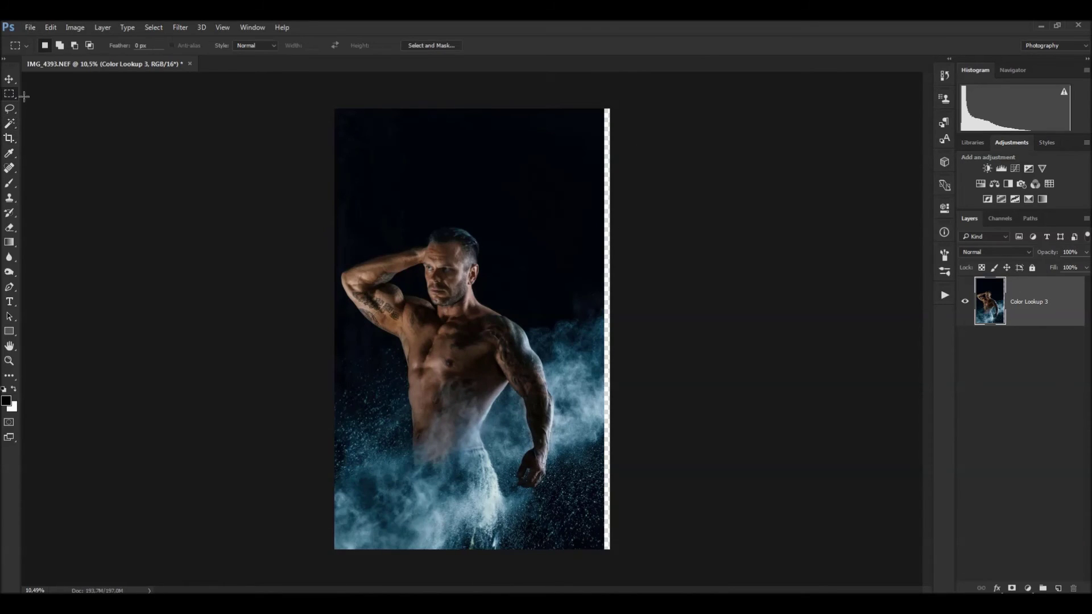
{"action": "left_click_drag", "start_coordinate": [609, 108], "coordinate": [583, 550]}
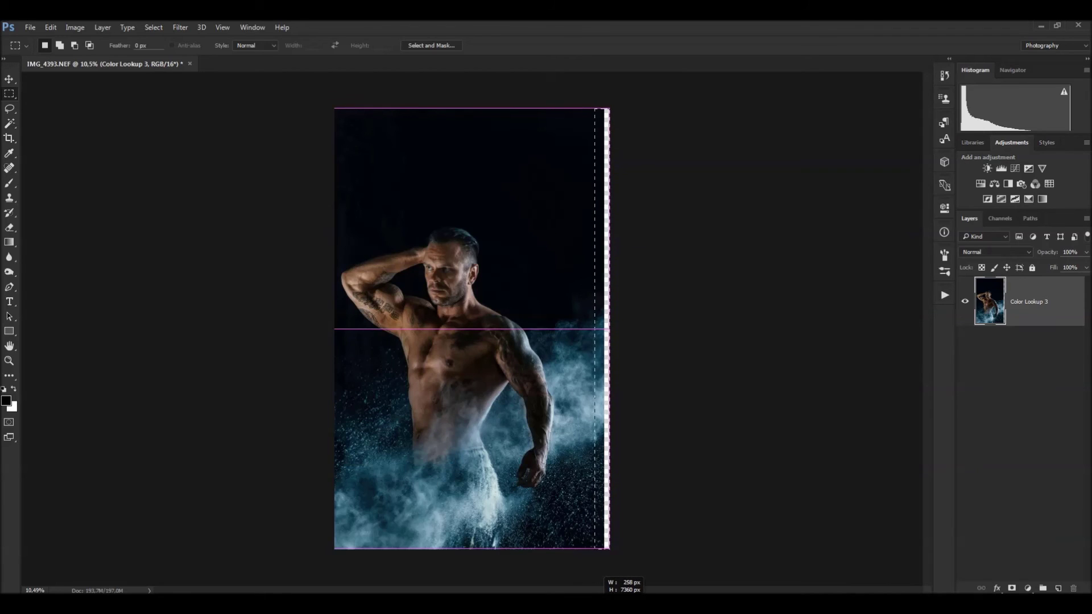
{"action": "left_click_drag", "start_coordinate": [583, 550], "coordinate": [595, 549]}
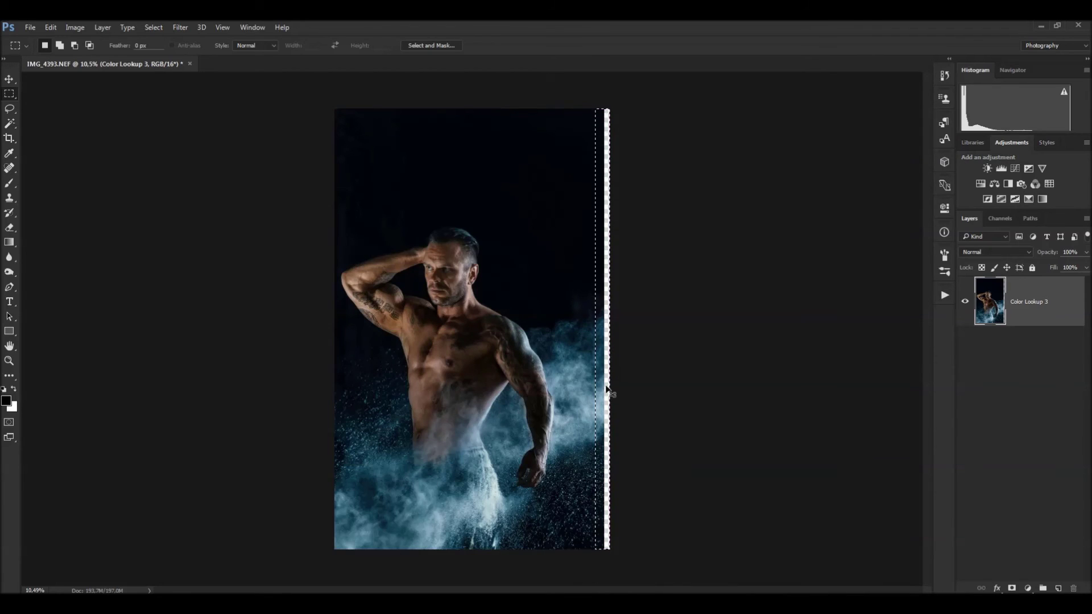
{"action": "key", "text": "ctrl+t"}
{"action": "left_click_drag", "start_coordinate": [609, 329], "coordinate": [621, 330]}
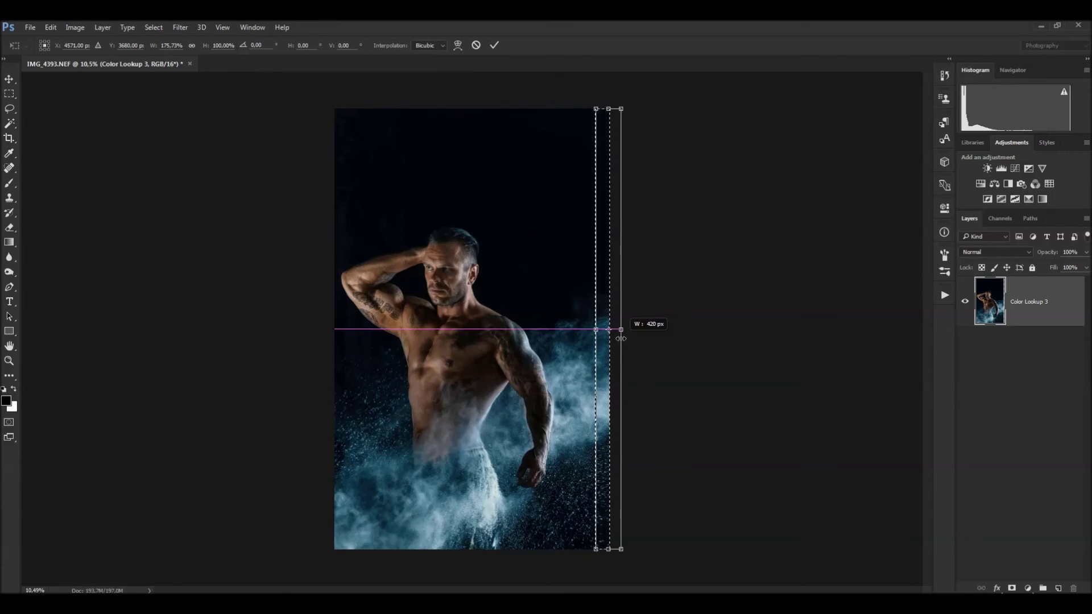
{"action": "left_click", "coordinate": [494, 45]}
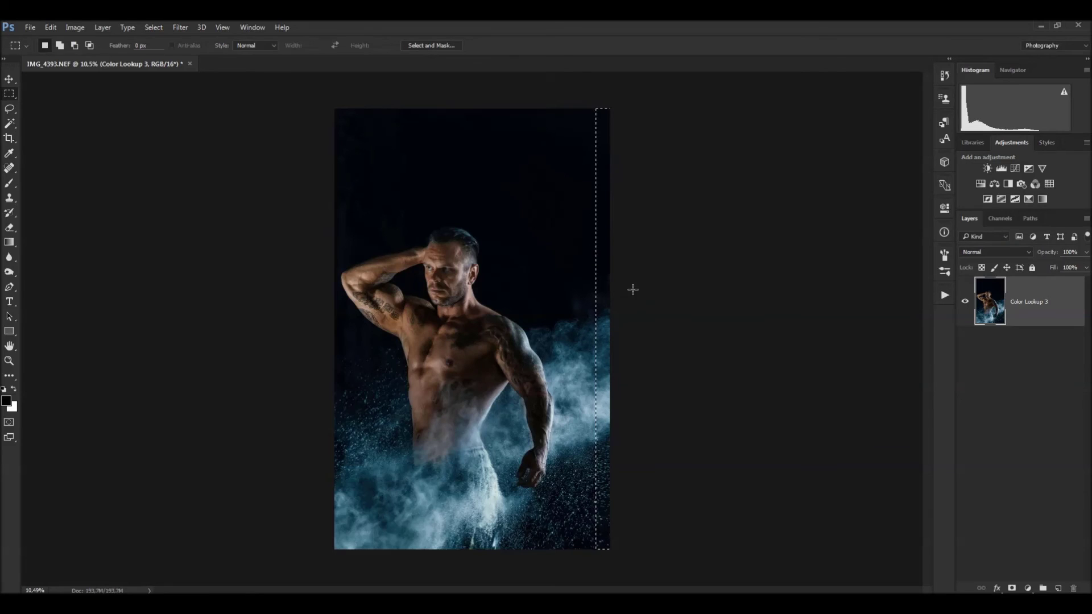
Inspect the stretched edge up close and duplicate the Color Lookup 3 layer.
{"action": "scroll", "coordinate": [586, 386], "scroll_direction": "up", "scroll_amount": 10}
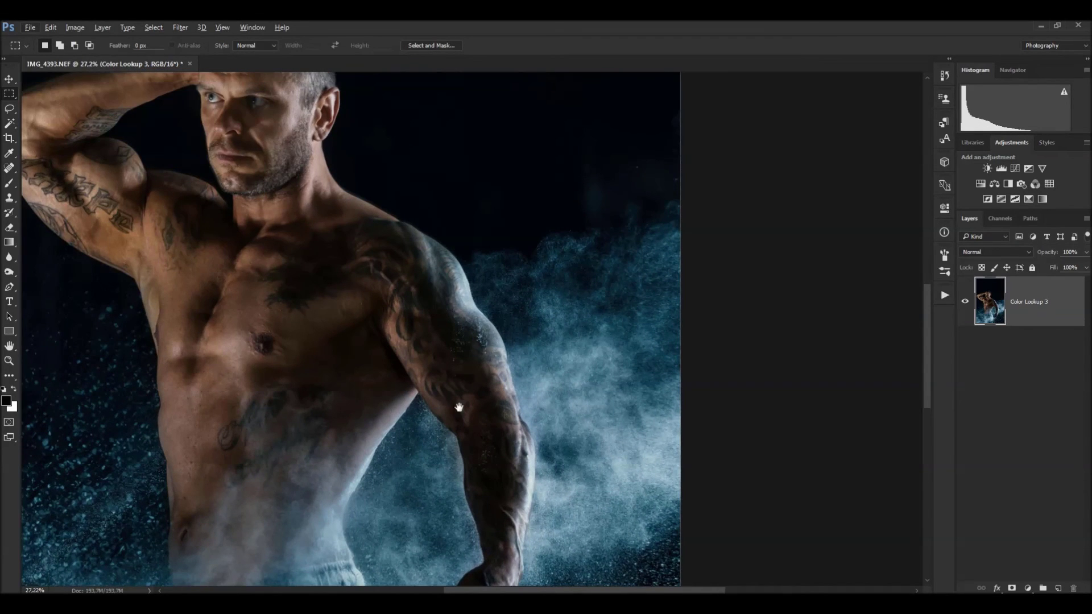
{"action": "left_click_drag", "start_coordinate": [459, 407], "coordinate": [532, 359]}
{"action": "scroll", "coordinate": [647, 309], "scroll_direction": "down", "scroll_amount": 6}
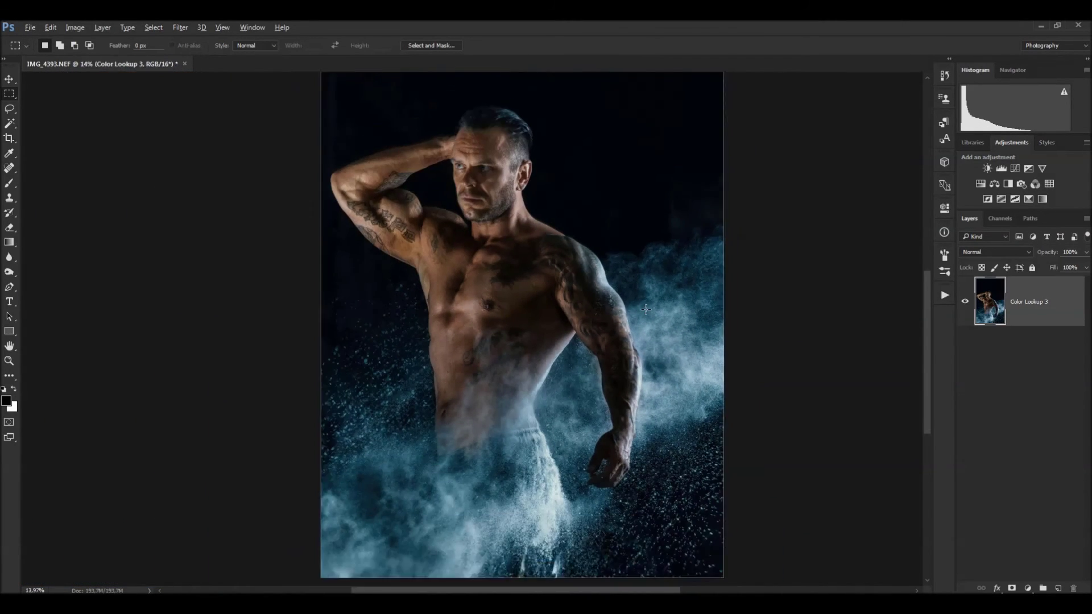
{"action": "scroll", "coordinate": [646, 309], "scroll_direction": "down", "scroll_amount": 2}
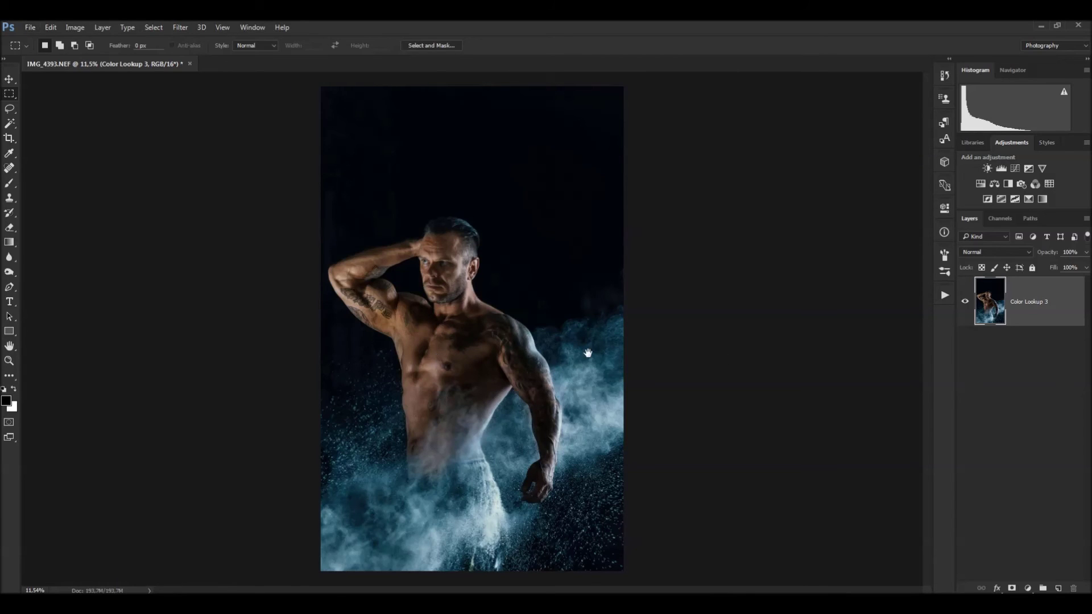
{"action": "scroll", "coordinate": [486, 345], "scroll_direction": "up", "scroll_amount": 2}
{"action": "left_click_drag", "start_coordinate": [449, 362], "coordinate": [472, 309]}
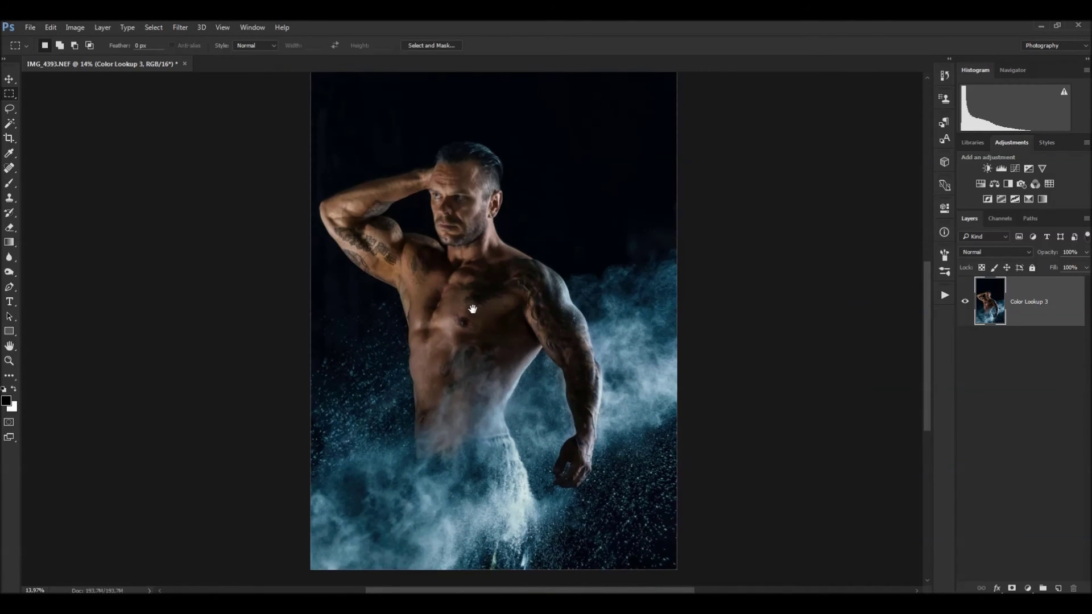
{"action": "left_click_drag", "start_coordinate": [529, 247], "coordinate": [549, 265]}
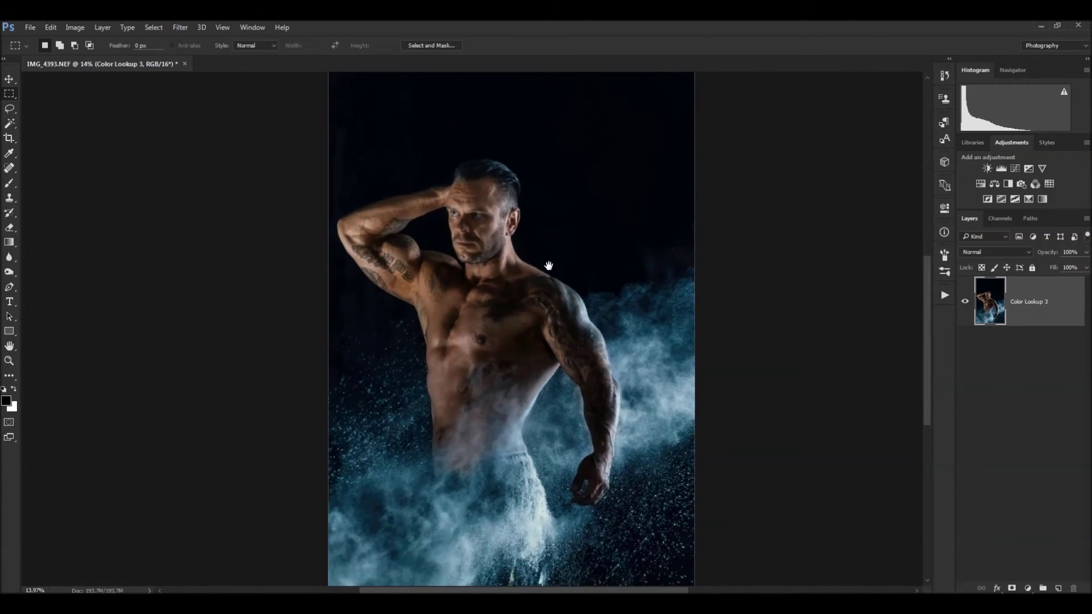
{"action": "left_click_drag", "start_coordinate": [1063, 303], "coordinate": [1058, 589]}
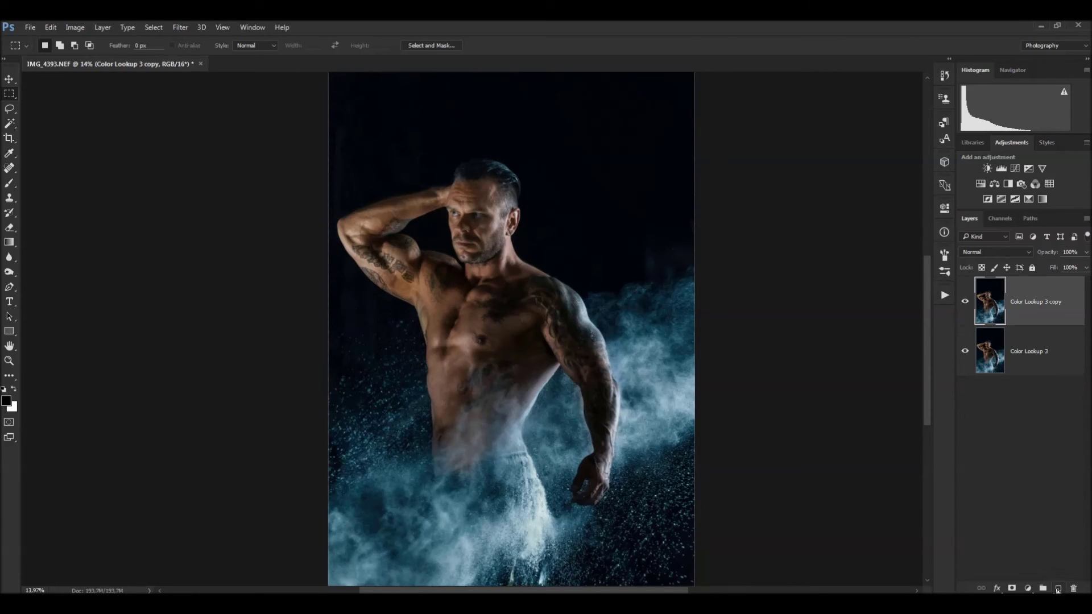
Add a Black & White adjustment with brighter Reds and merge it into Color Lookup 3 copy.
{"action": "left_click", "coordinate": [1008, 184]}
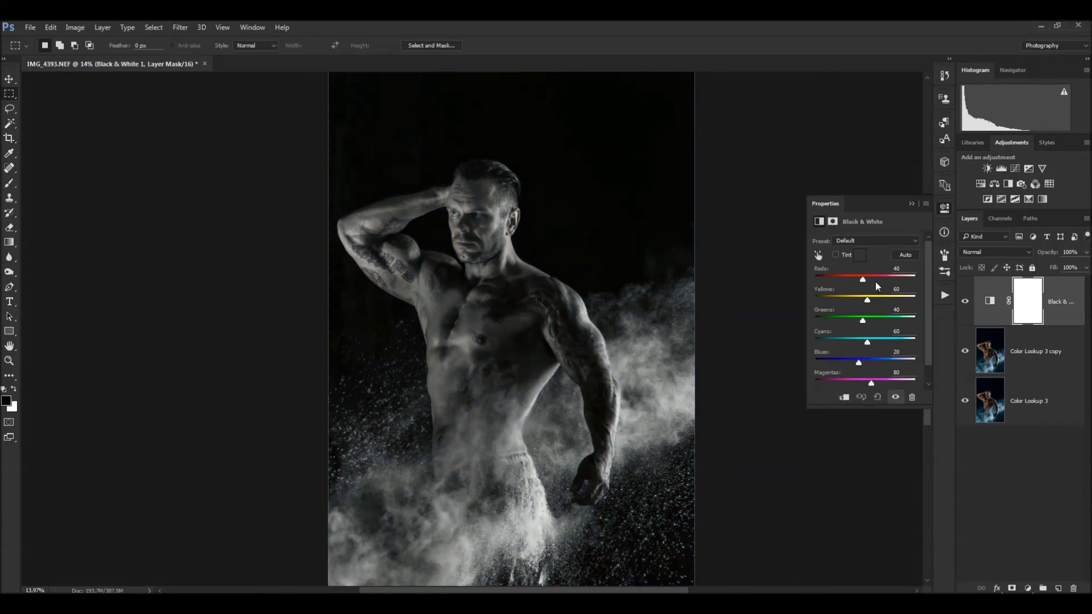
{"action": "mouse_move", "coordinate": [896, 279]}
{"action": "left_mouse_down"}
{"action": "mouse_move", "coordinate": [905, 279]}
{"action": "mouse_move", "coordinate": [859, 305]}
{"action": "mouse_move", "coordinate": [874, 299]}
{"action": "left_mouse_up"}
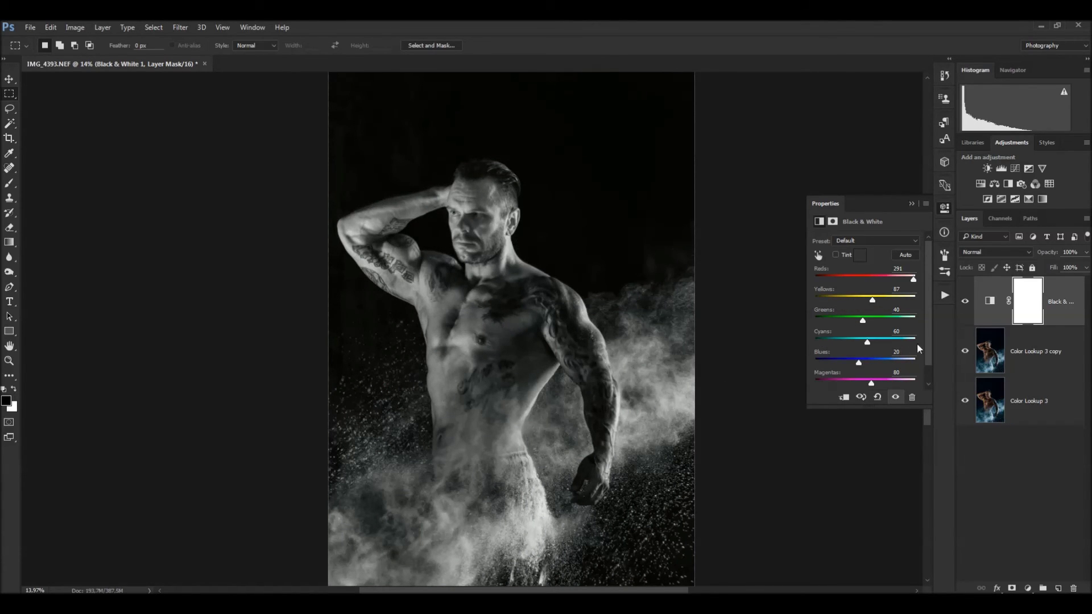
{"action": "left_click", "coordinate": [1053, 352]}
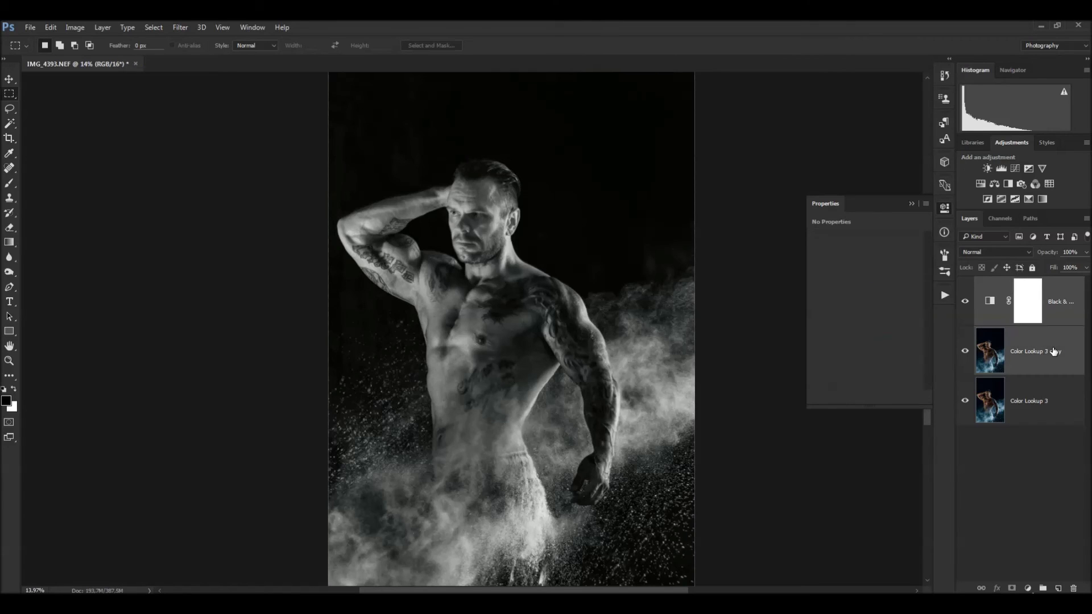
{"action": "key", "text": "ctrl+e"}
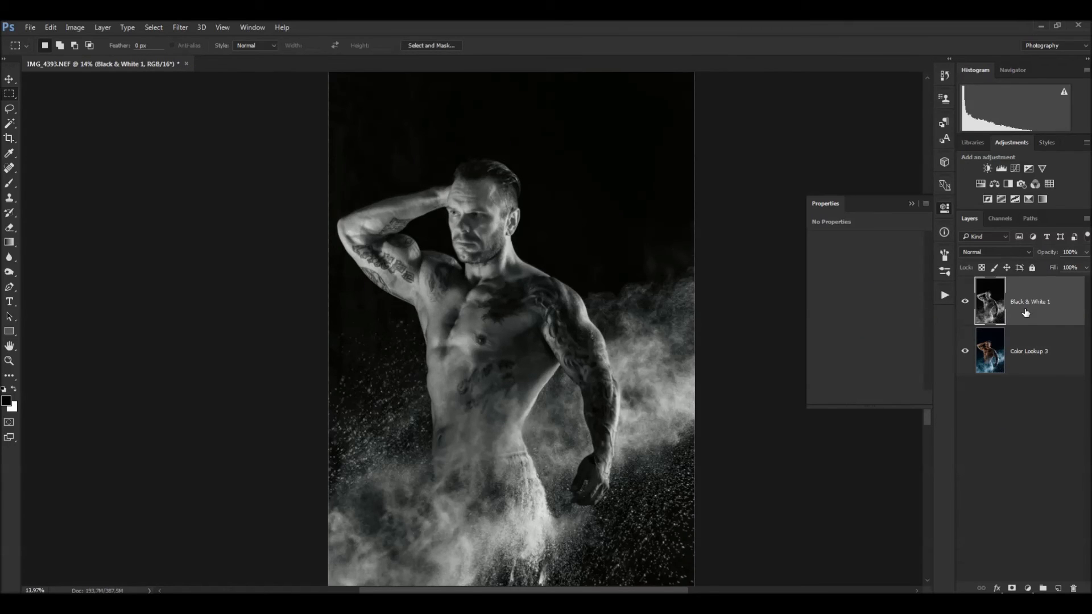
Duplicate the merged Black & White 1 layer, hide the copy, and reselect the original.
{"action": "left_click_drag", "start_coordinate": [1026, 314], "coordinate": [1058, 586]}
{"action": "left_click", "coordinate": [940, 183]}
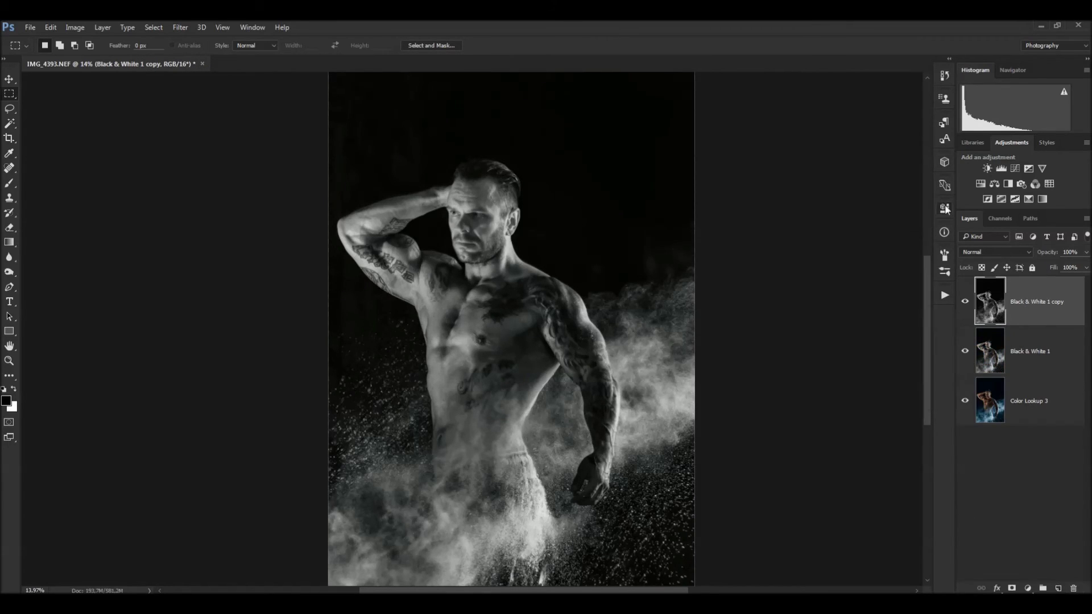
{"action": "left_click", "coordinate": [965, 301]}
{"action": "left_click", "coordinate": [1038, 345]}
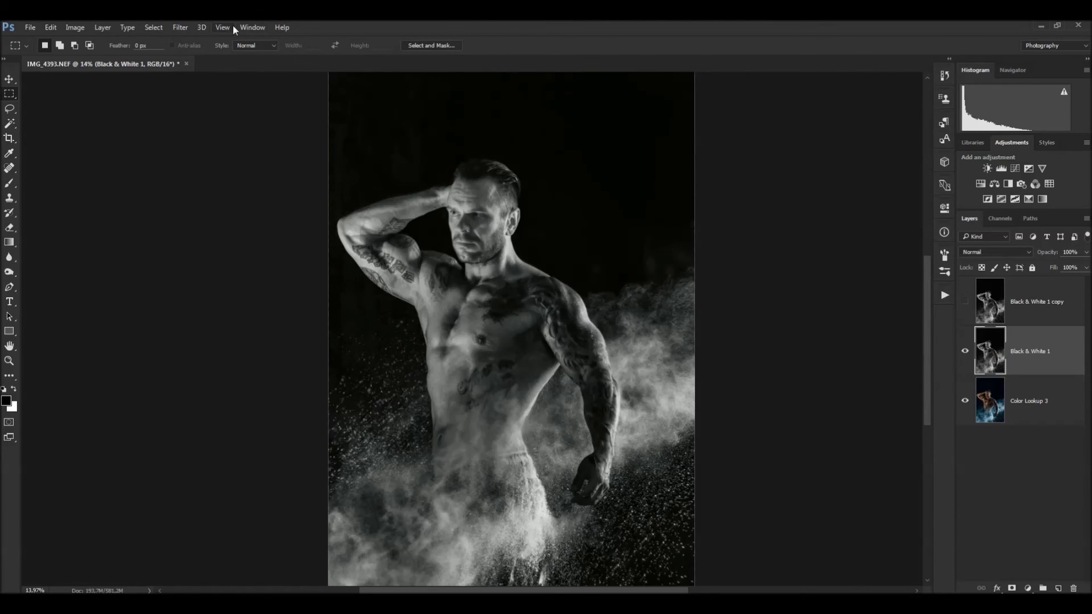
Apply a High Pass filter of about 100 pixels to Black & White 1.
{"action": "left_click", "coordinate": [180, 28]}
{"action": "mouse_move", "coordinate": [193, 308]}
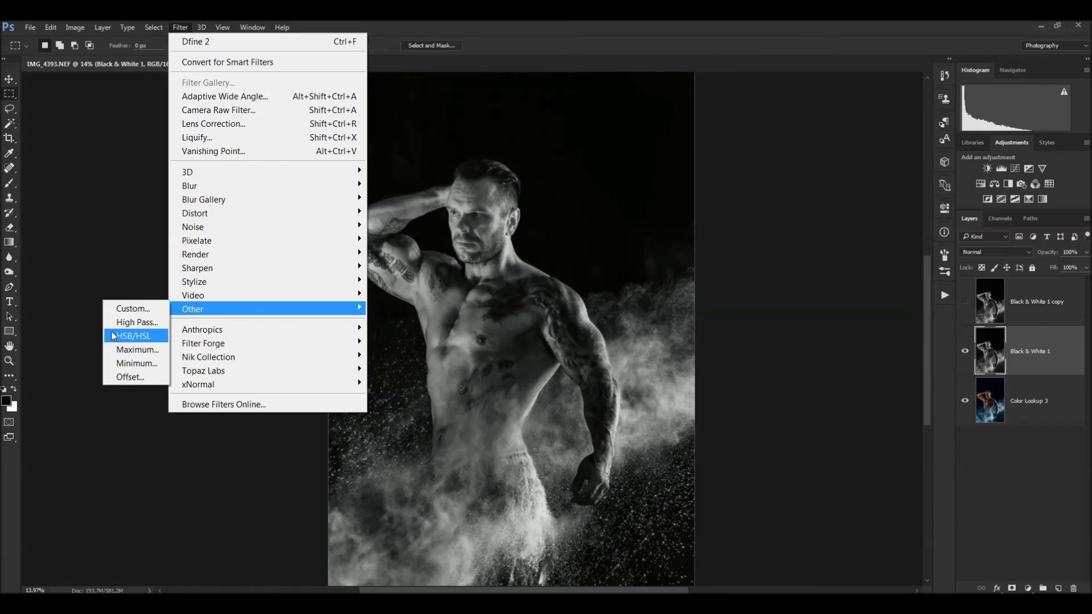
{"action": "left_click", "coordinate": [134, 321]}
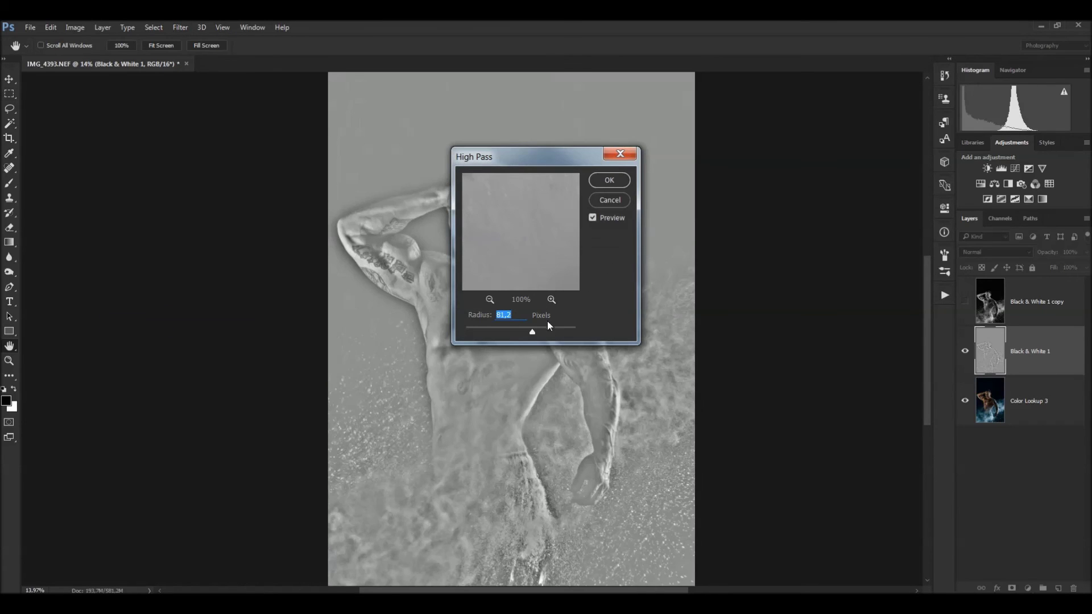
{"action": "left_click", "coordinate": [548, 332]}
{"action": "left_click_drag", "start_coordinate": [550, 327], "coordinate": [536, 333]}
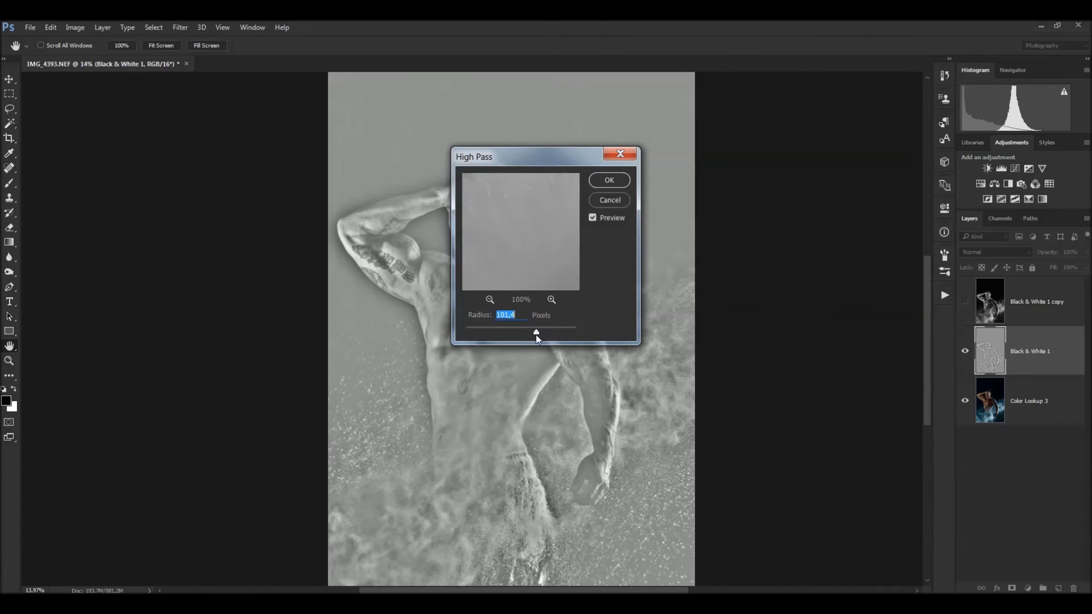
{"action": "left_click_drag", "start_coordinate": [532, 333], "coordinate": [537, 333]}
{"action": "left_click", "coordinate": [619, 181]}
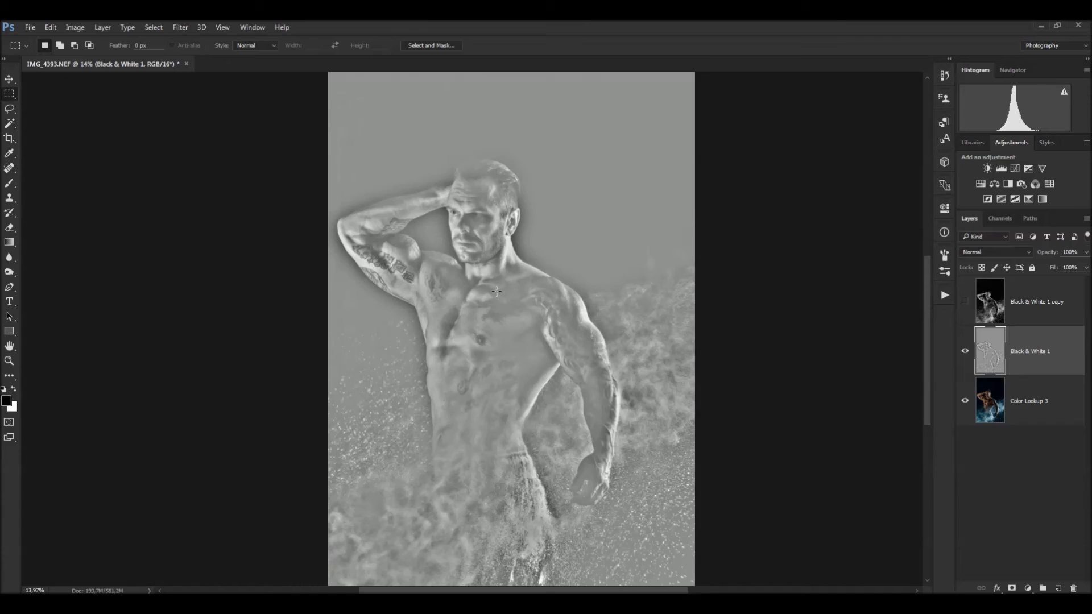
Soften the high-pass layer with a Gaussian Blur of about 44 pixels.
{"action": "left_click", "coordinate": [180, 29]}
{"action": "mouse_move", "coordinate": [205, 186]}
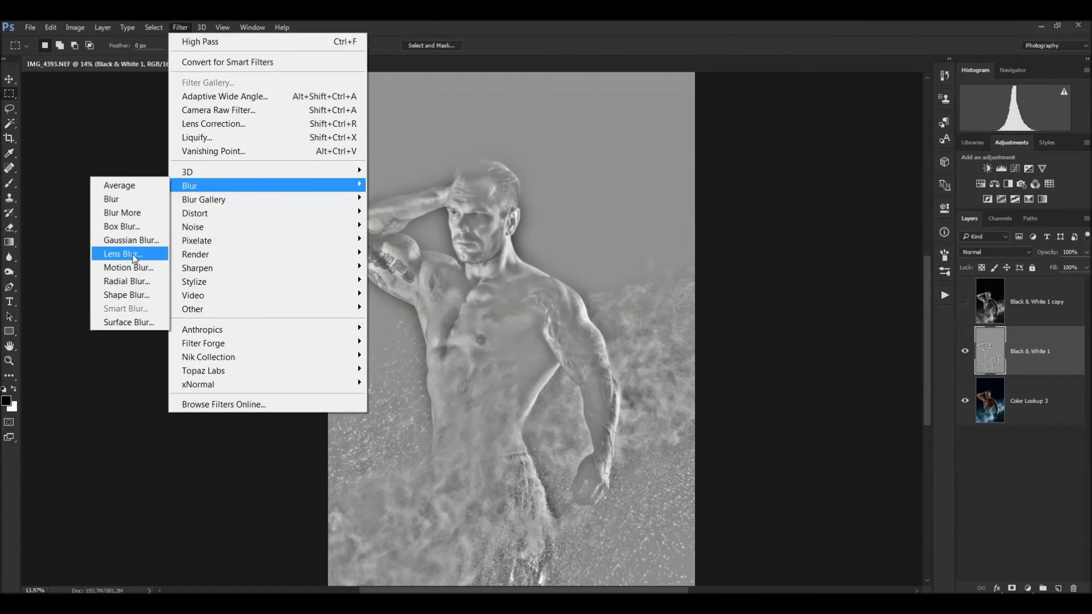
{"action": "left_click", "coordinate": [131, 241]}
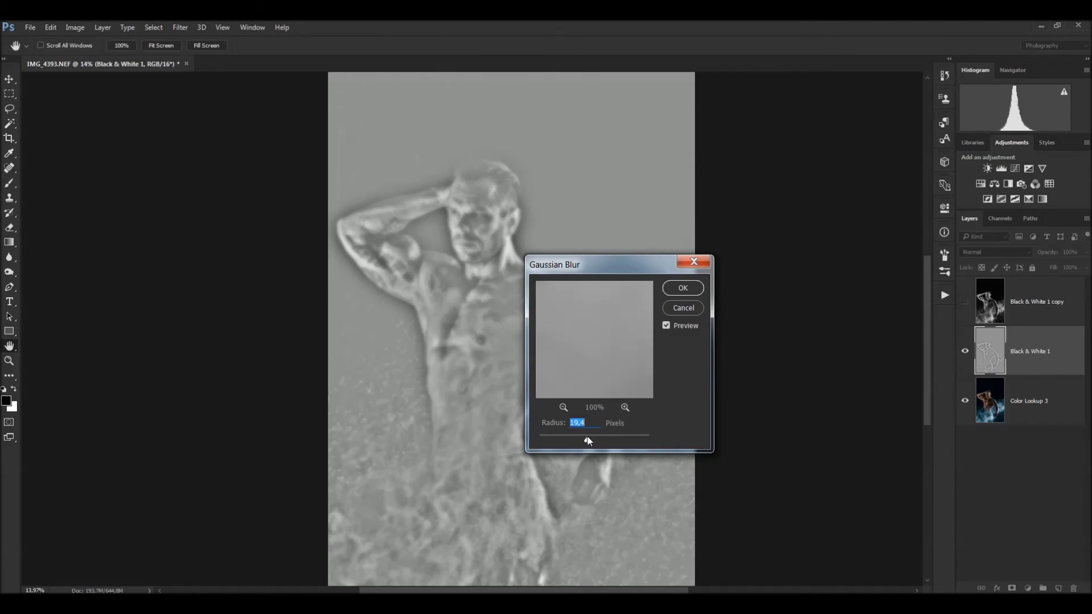
{"action": "left_click_drag", "start_coordinate": [589, 438], "coordinate": [597, 440]}
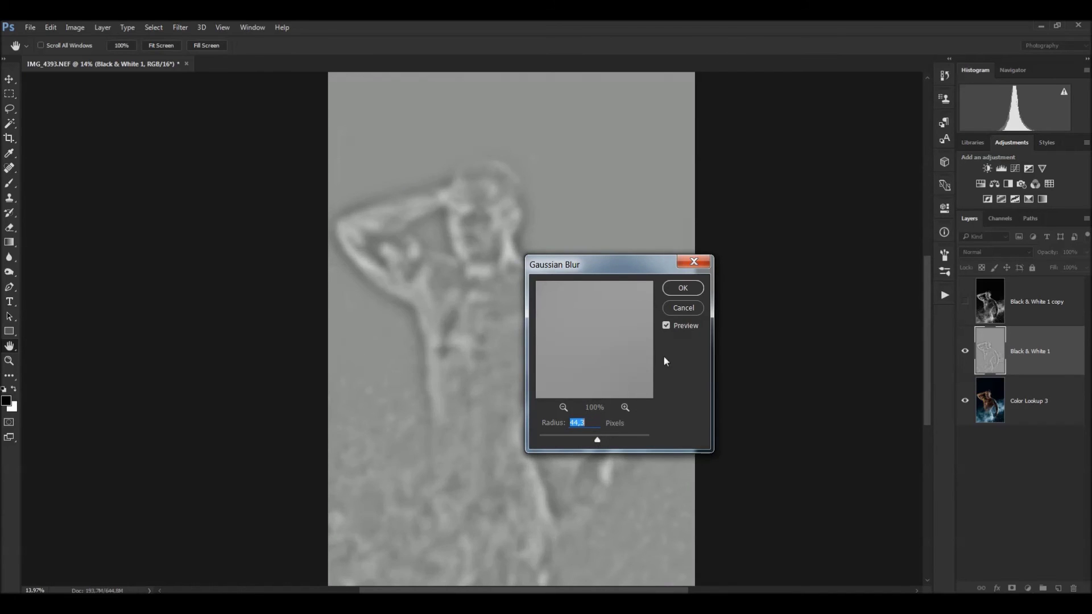
{"action": "left_click", "coordinate": [693, 288]}
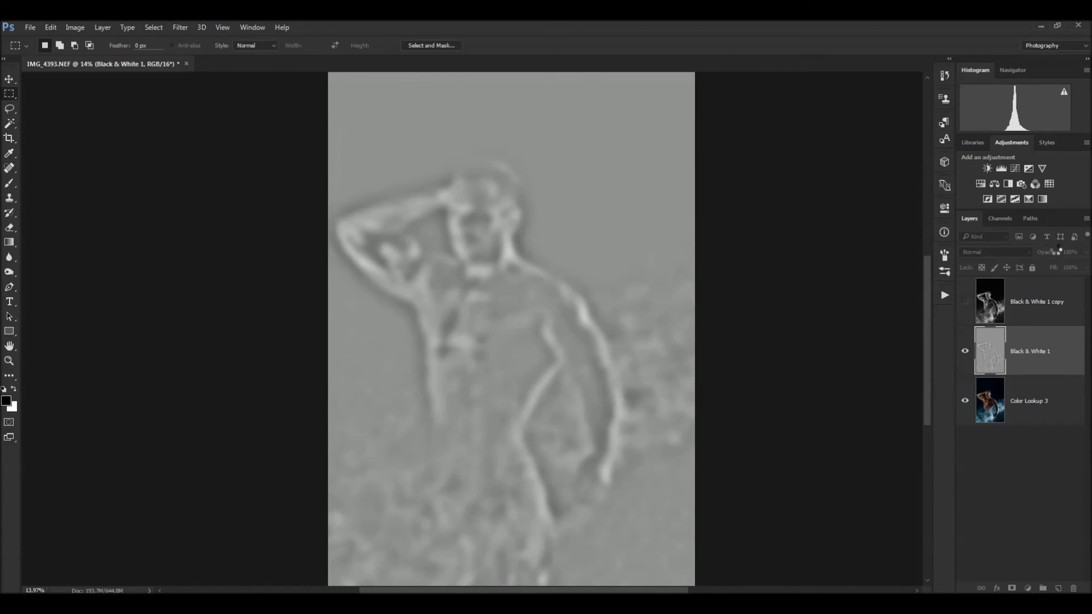
{"action": "left_click", "coordinate": [1023, 252]}
Set Black & White 1 to Soft Light and toggle its visibility to compare.
{"action": "left_click", "coordinate": [1012, 376]}
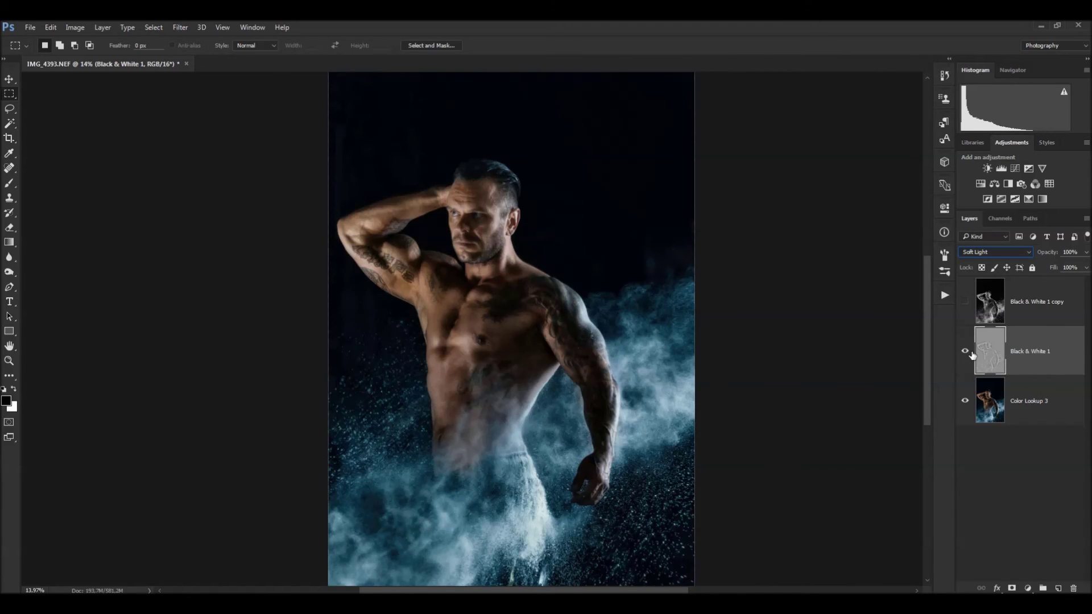
{"action": "left_click", "coordinate": [965, 351]}
{"action": "left_click", "coordinate": [966, 351]}
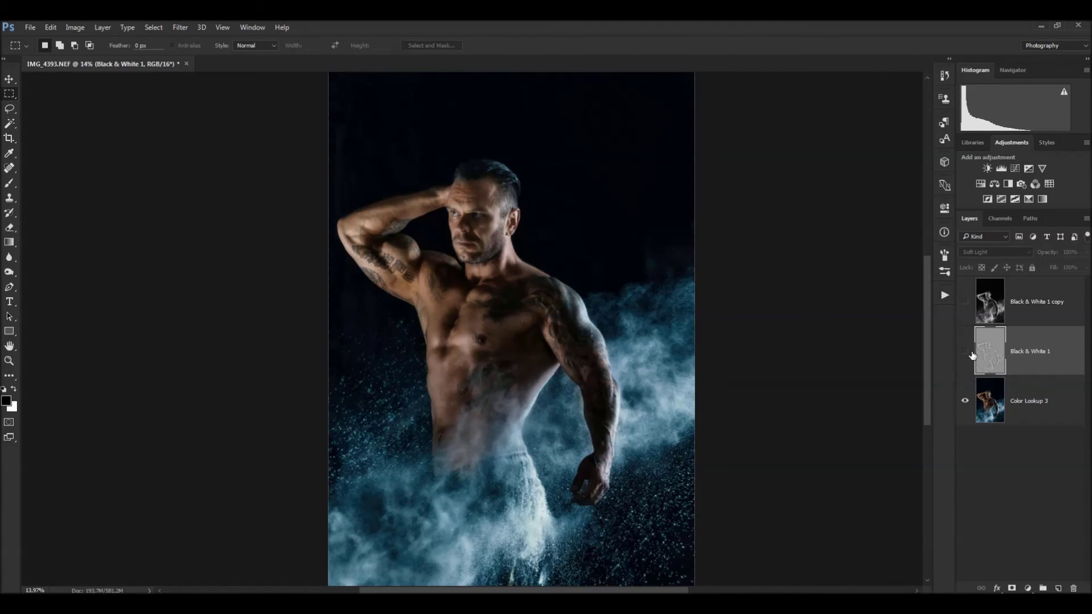
{"action": "left_click", "coordinate": [972, 352]}
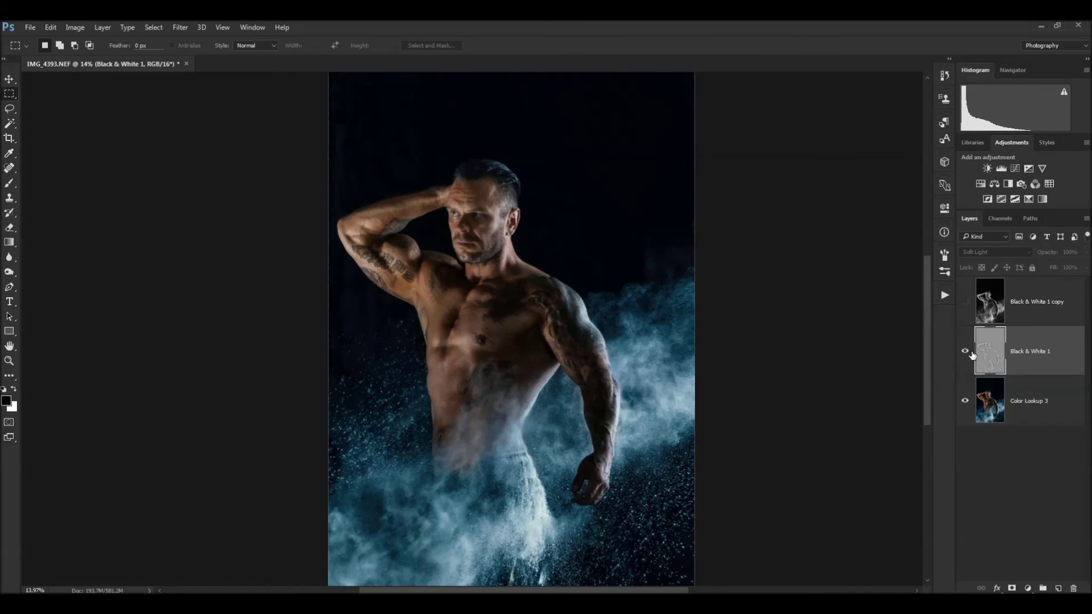
{"action": "left_click", "coordinate": [971, 353]}
{"action": "left_click", "coordinate": [972, 355]}
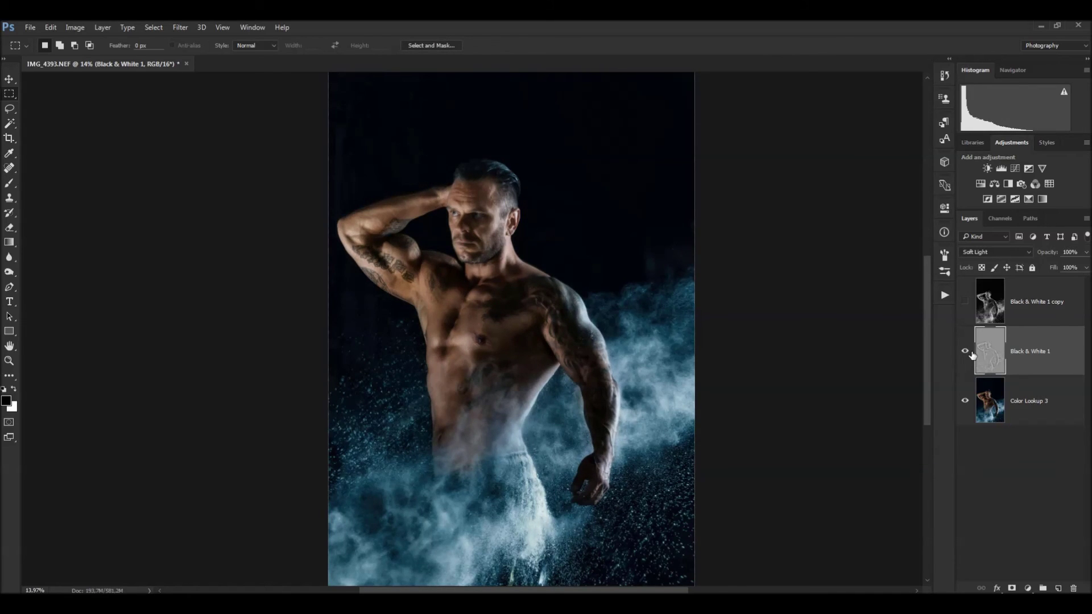
{"action": "left_click", "coordinate": [972, 355]}
{"action": "left_click", "coordinate": [972, 355]}
Zoom in on the man's upper chest with the Soft Light layer visible.
{"action": "left_click_drag", "start_coordinate": [433, 273], "coordinate": [546, 262]}
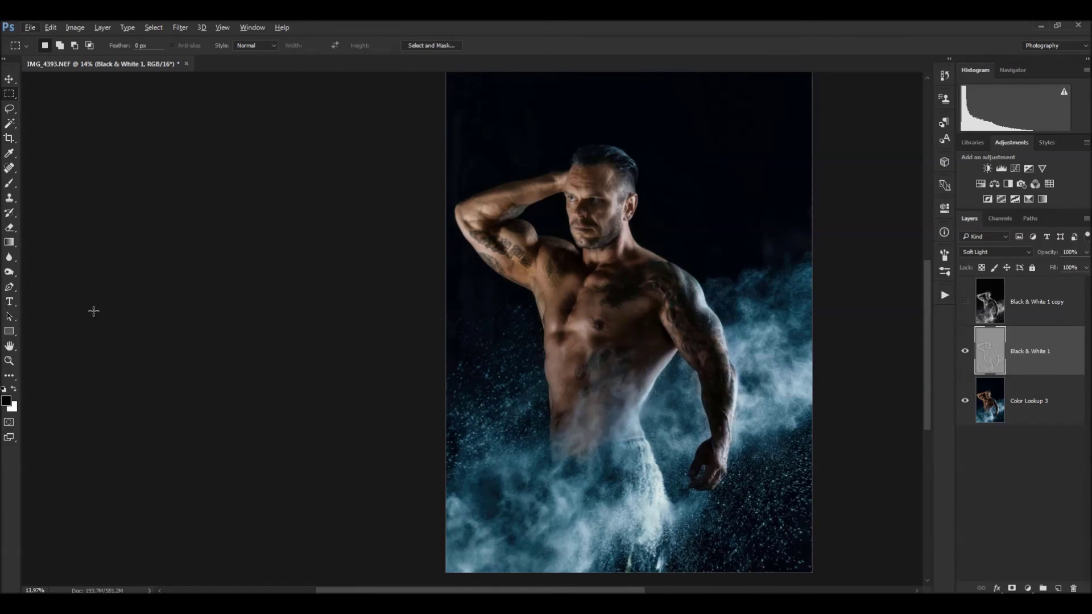
{"action": "key", "text": "z"}
{"action": "mouse_move", "coordinate": [600, 299]}
{"action": "left_mouse_down"}
{"action": "mouse_move", "coordinate": [650, 255]}
{"action": "mouse_move", "coordinate": [629, 267]}
{"action": "mouse_move", "coordinate": [578, 428]}
{"action": "left_mouse_up"}
{"action": "left_click", "coordinate": [965, 351]}
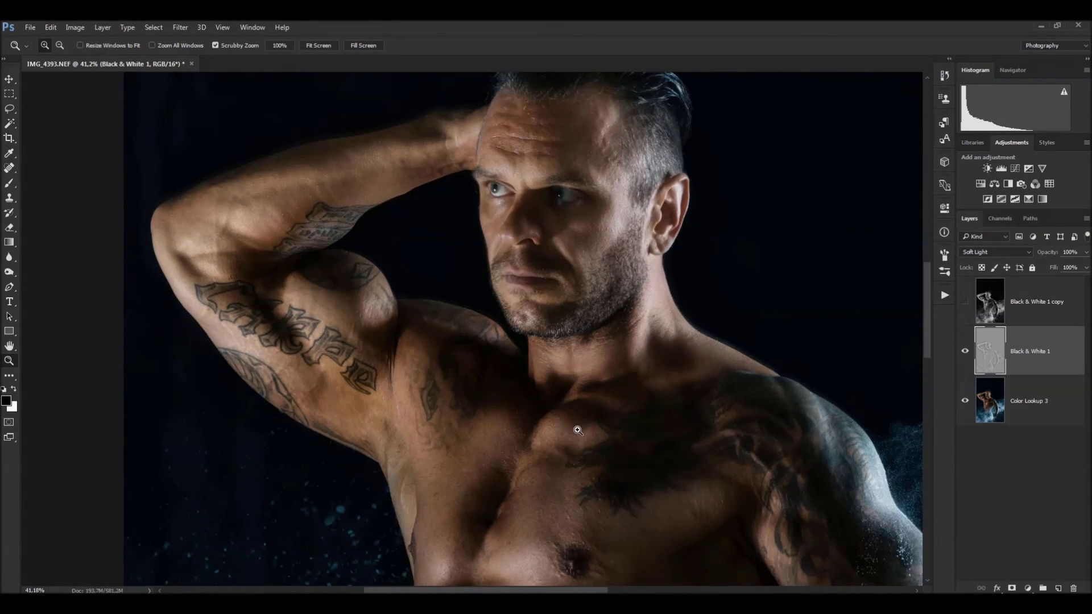
Add a layer mask to Black & White 1 and paint out the effect over the face with a ~513 px brush at 50%.
{"action": "left_click", "coordinate": [1012, 588]}
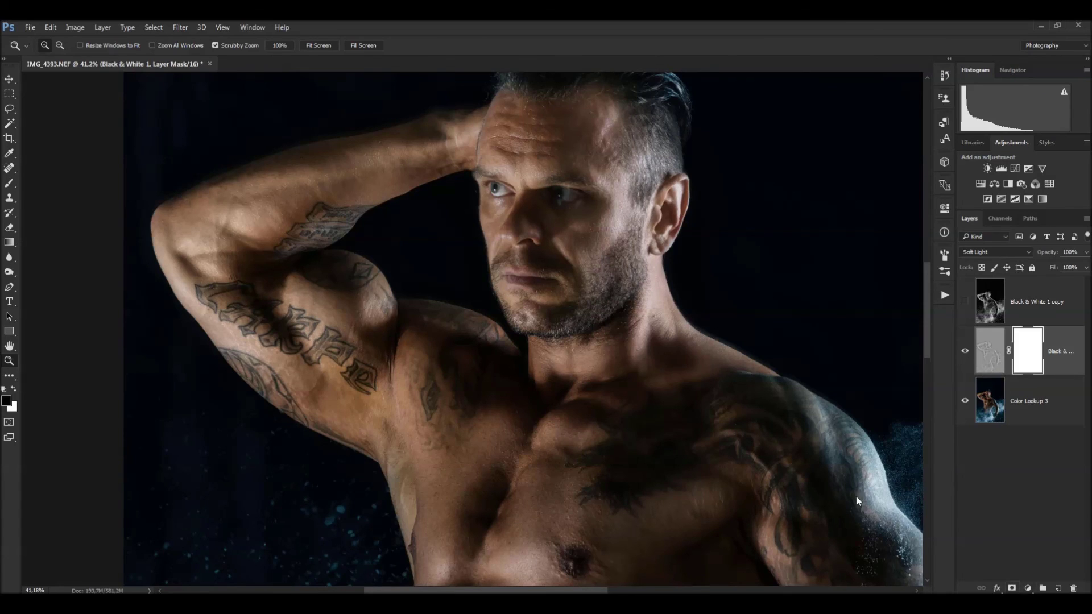
{"action": "left_click", "coordinate": [10, 182]}
{"action": "left_click_drag", "start_coordinate": [600, 347], "coordinate": [660, 347]}
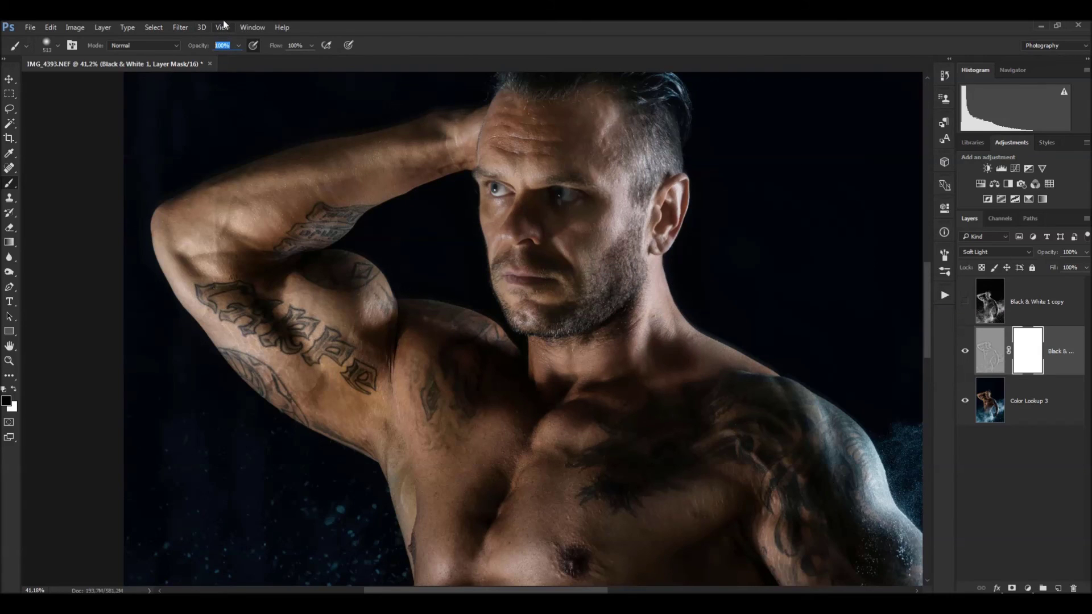
{"action": "key", "text": "m"}
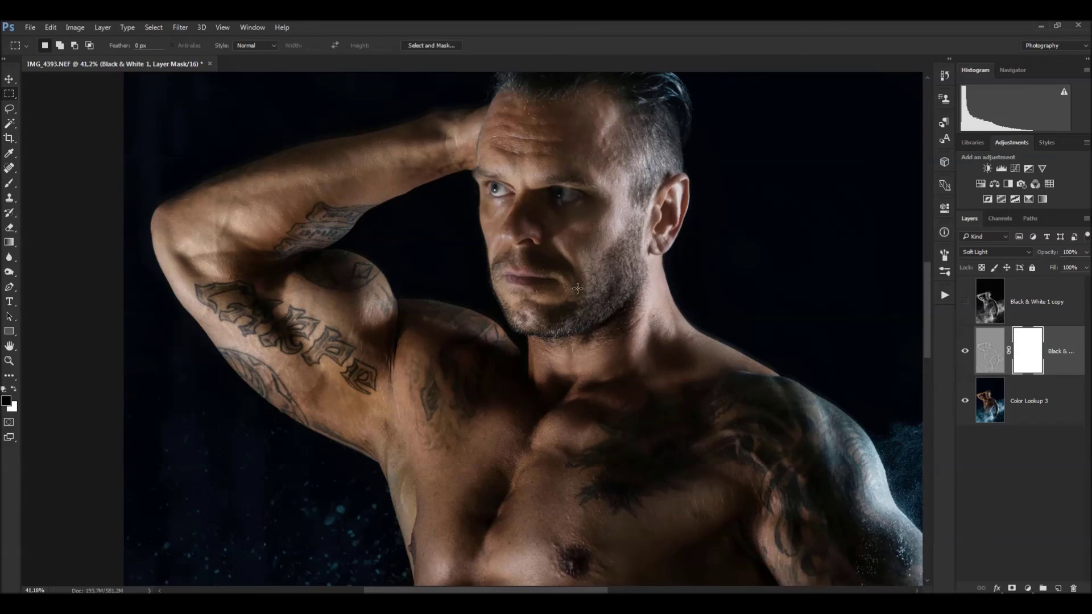
{"action": "key", "text": "b"}
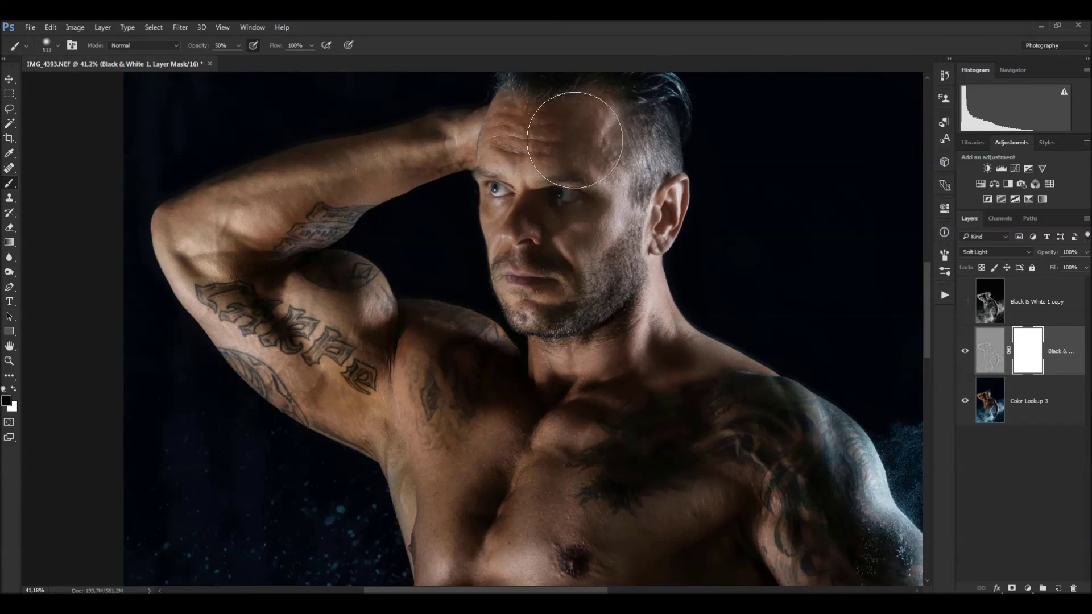
{"action": "left_click_drag", "start_coordinate": [569, 272], "coordinate": [540, 307]}
{"action": "scroll", "coordinate": [444, 287], "scroll_direction": "down", "scroll_amount": 3}
{"action": "scroll", "coordinate": [580, 290], "scroll_direction": "down", "scroll_amount": 3}
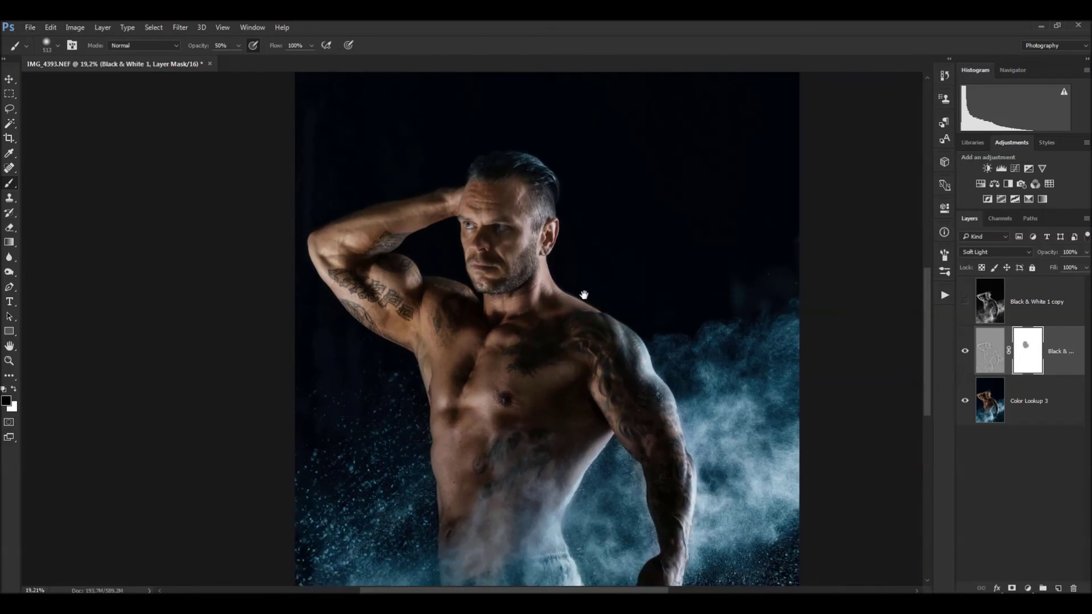
{"action": "scroll", "coordinate": [580, 289], "scroll_direction": "down", "scroll_amount": 1}
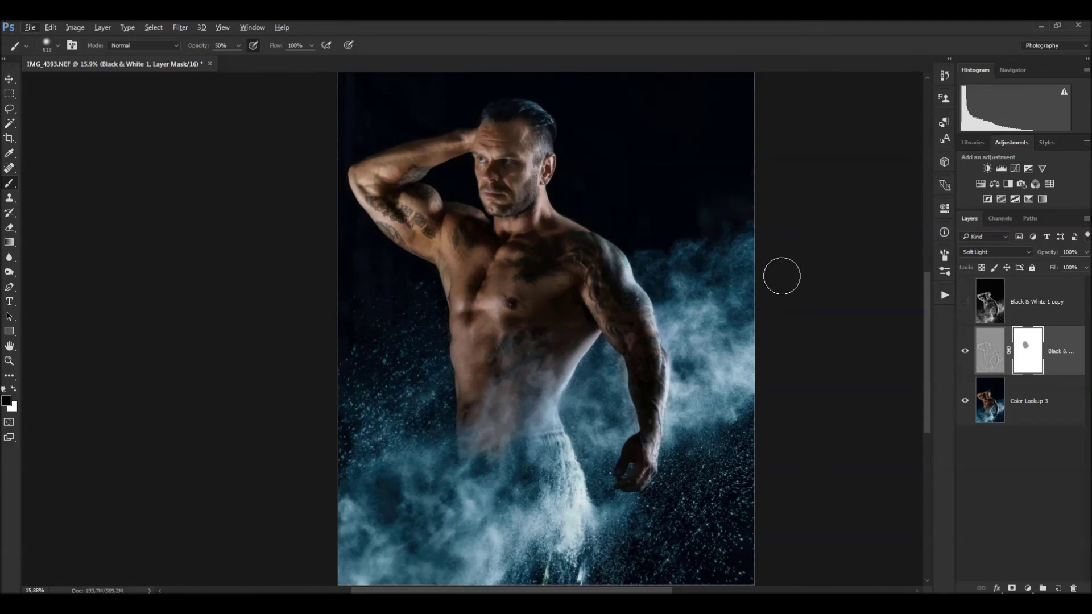
{"action": "left_click", "coordinate": [995, 300]}
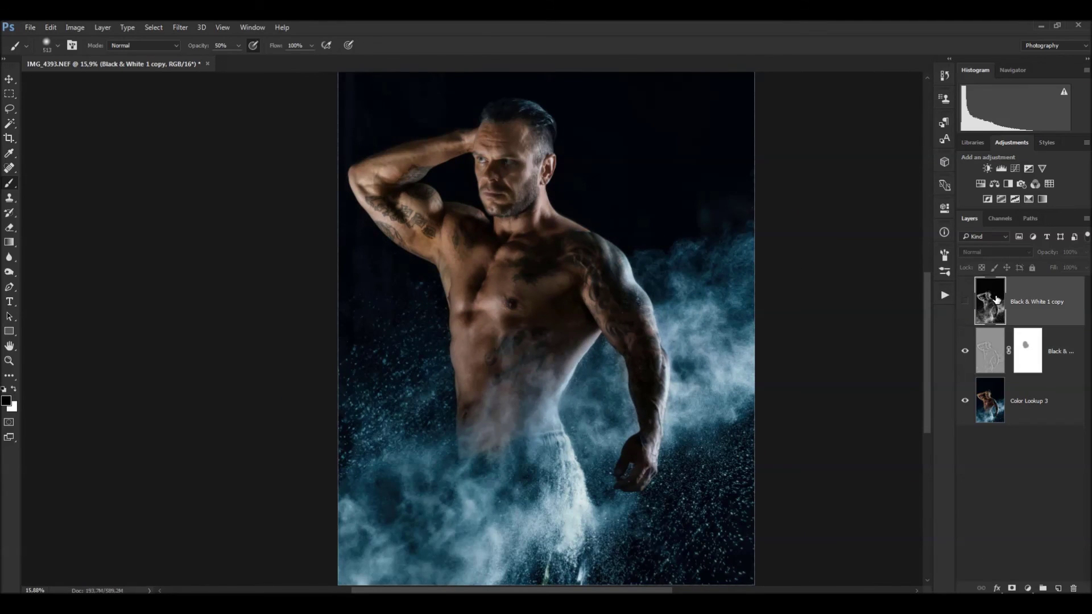
Show the Black & White 1 copy layer and apply High Pass with radius 6,4.
{"action": "left_click", "coordinate": [963, 302]}
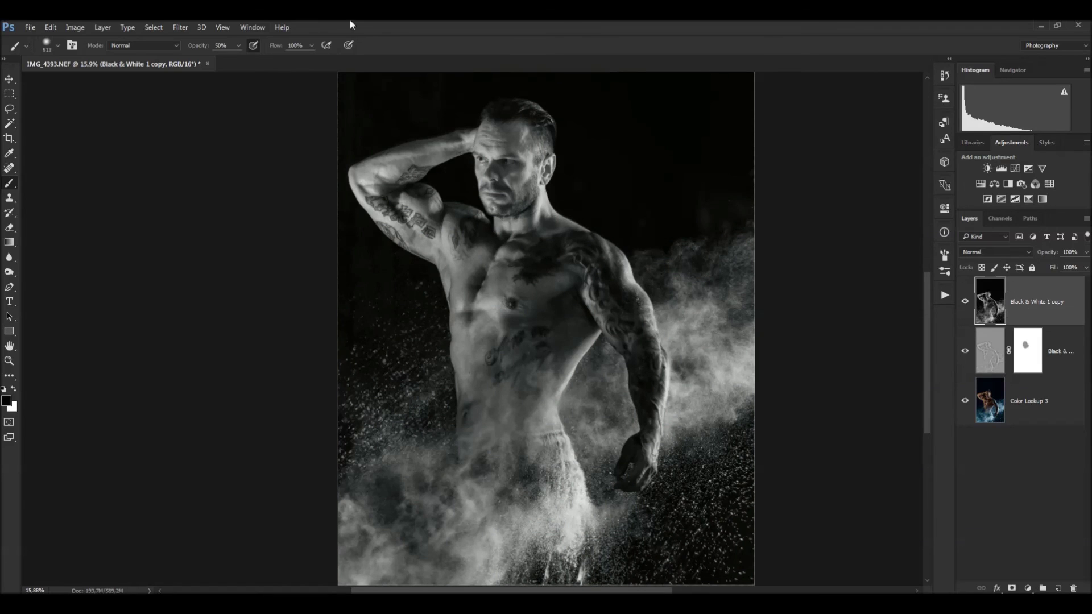
{"action": "left_click", "coordinate": [180, 28]}
{"action": "mouse_move", "coordinate": [193, 309]}
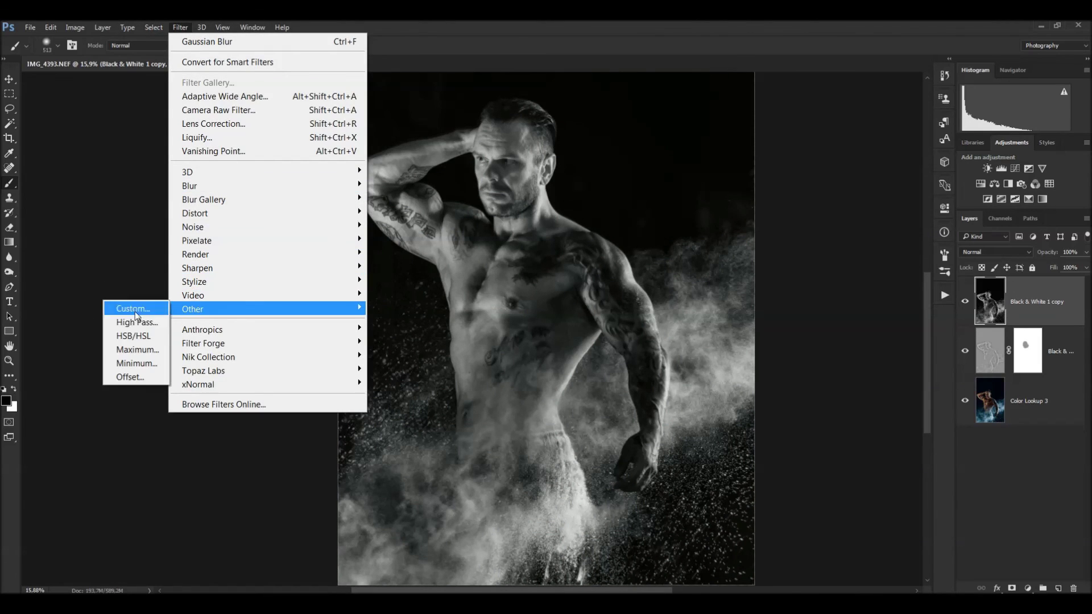
{"action": "left_click", "coordinate": [153, 321]}
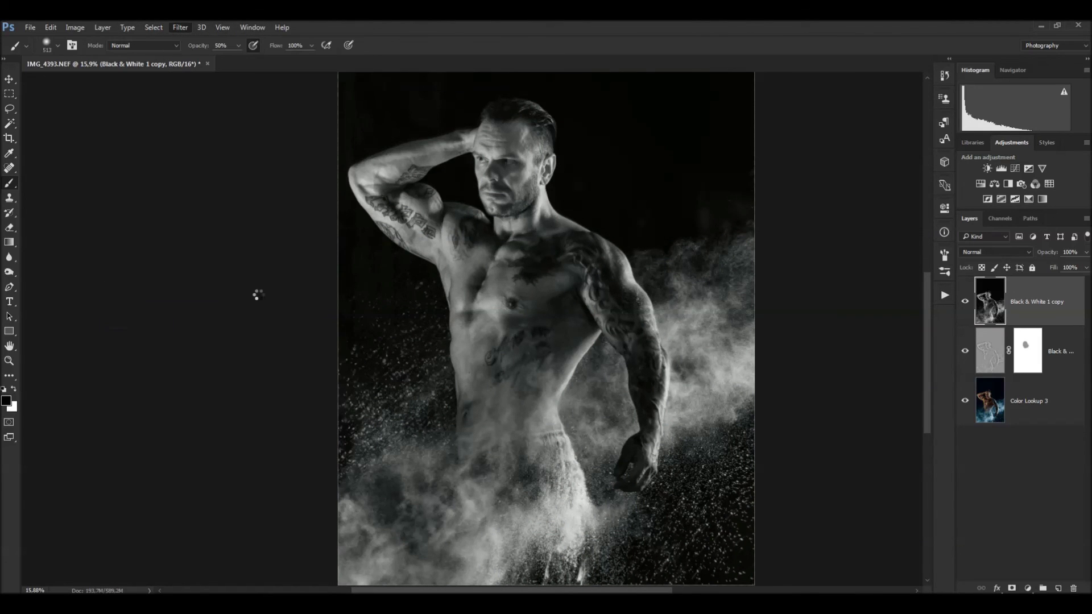
{"action": "left_click", "coordinate": [502, 332]}
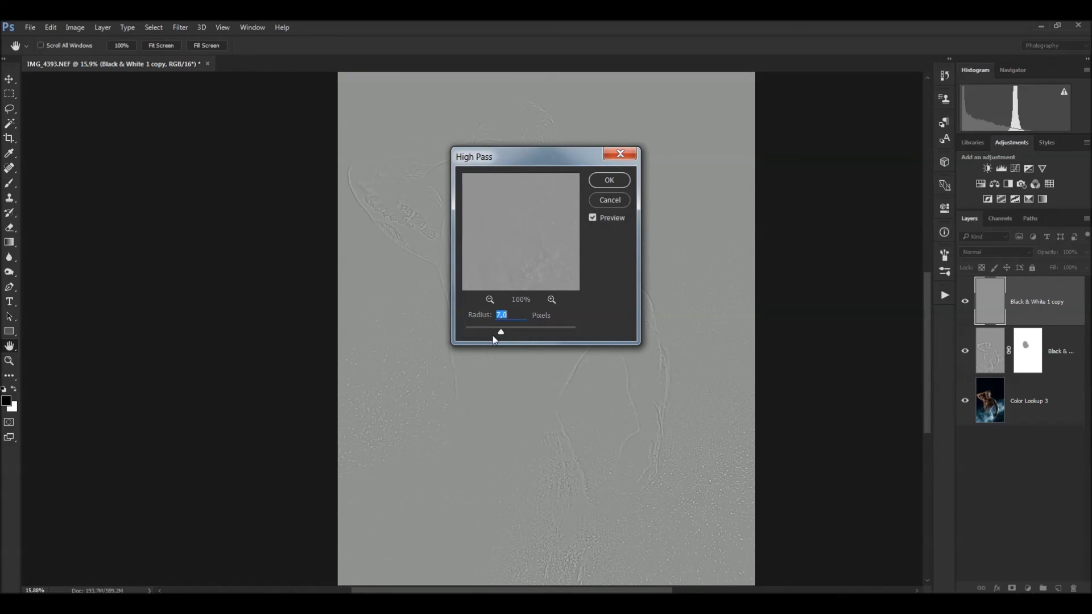
{"action": "left_click_drag", "start_coordinate": [492, 332], "coordinate": [497, 333]}
{"action": "left_click", "coordinate": [607, 180]}
Blend the high-pass layer in Overlay mode and toggle it to compare.
{"action": "key", "text": "b"}
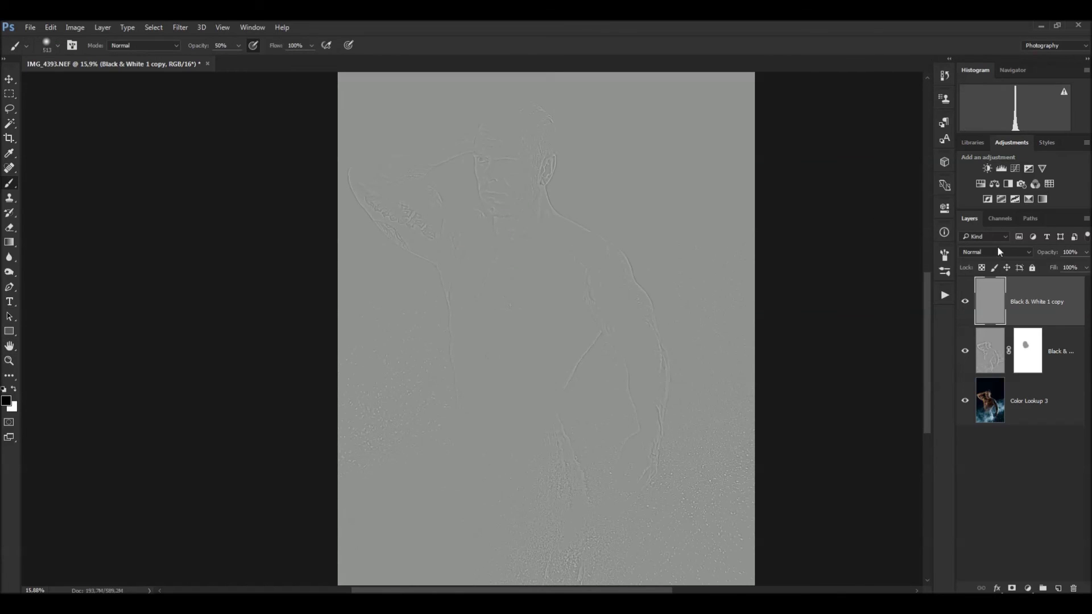
{"action": "left_click", "coordinate": [997, 251]}
{"action": "left_click", "coordinate": [1004, 364]}
{"action": "left_click", "coordinate": [964, 302]}
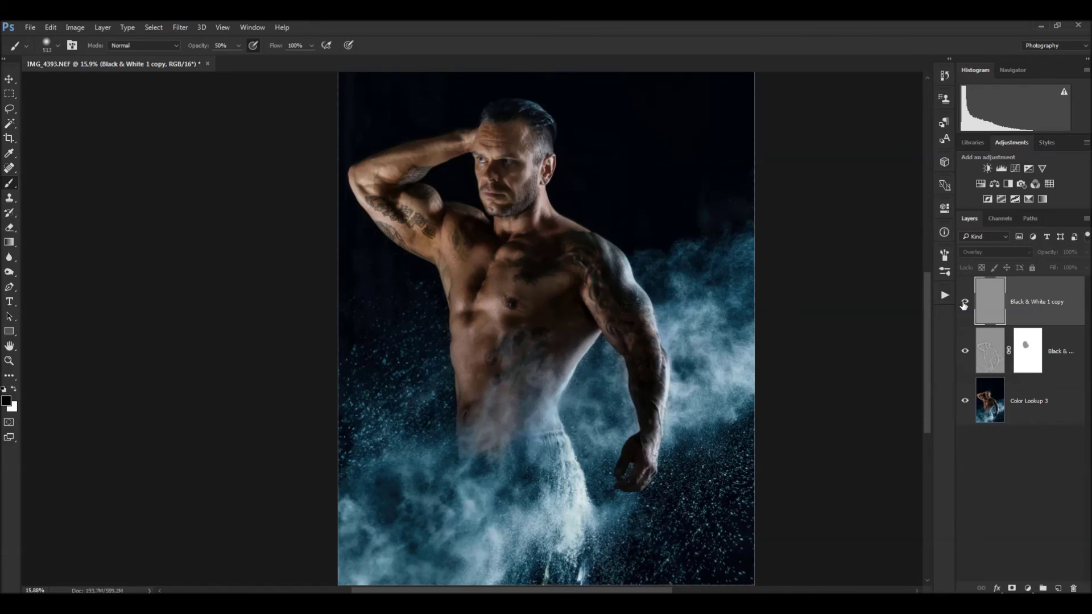
Zoom in on the face, chest and tattoo, toggling the sharpening to compare detail.
{"action": "left_click_drag", "start_coordinate": [516, 157], "coordinate": [521, 203]}
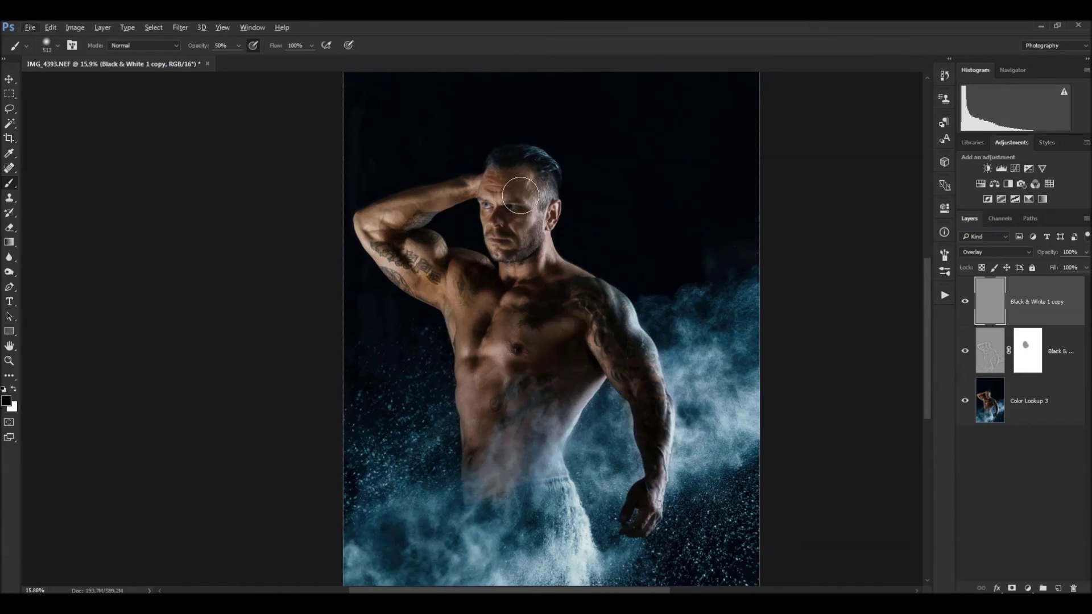
{"action": "left_click_drag", "start_coordinate": [498, 206], "coordinate": [511, 214]}
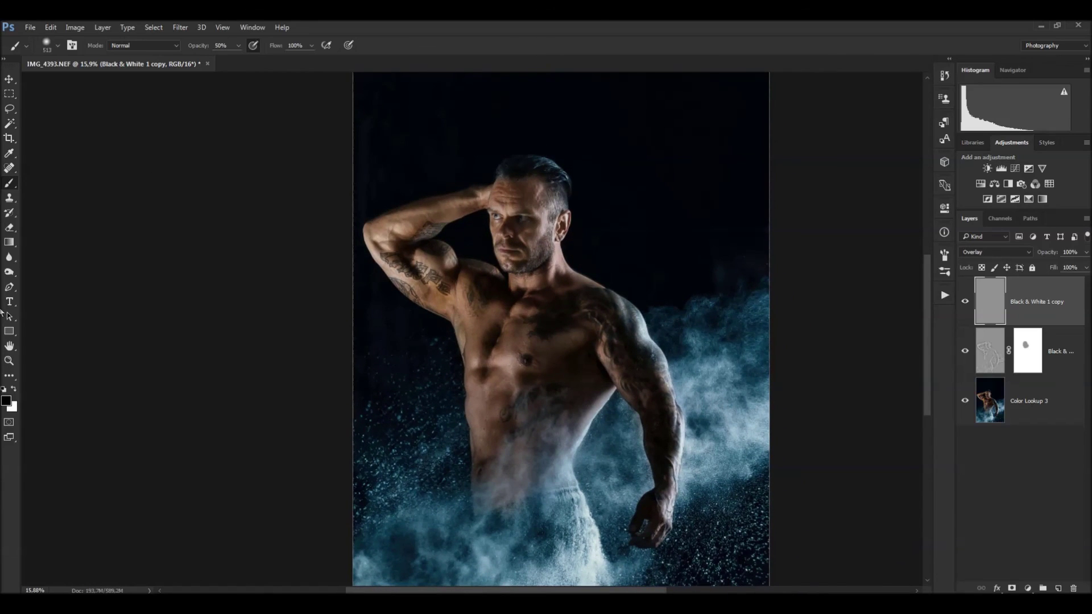
{"action": "left_click", "coordinate": [19, 362]}
{"action": "left_click_drag", "start_coordinate": [526, 196], "coordinate": [595, 165]}
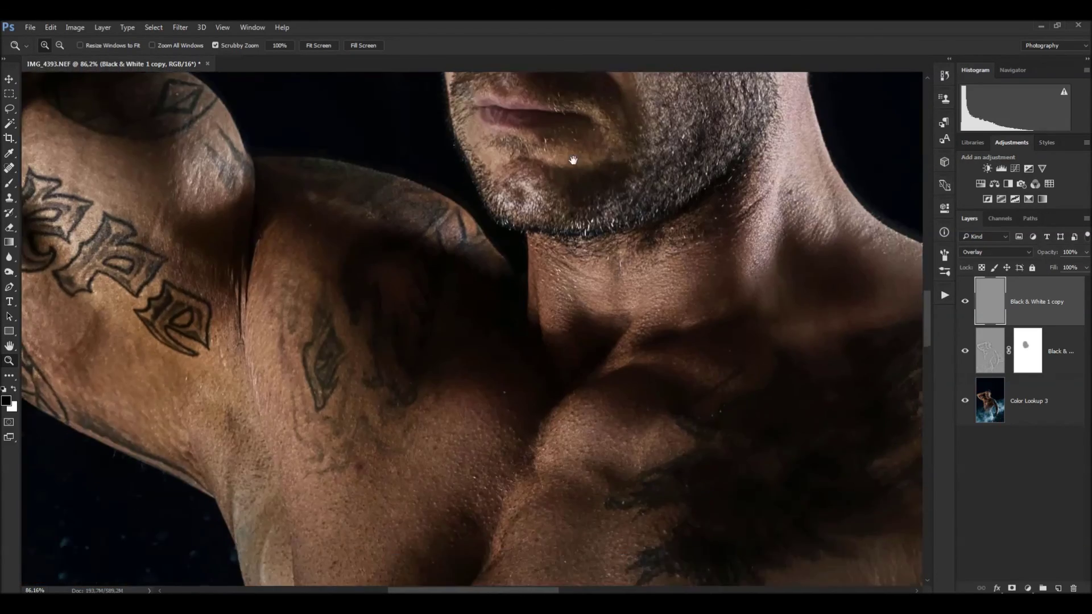
{"action": "left_click_drag", "start_coordinate": [546, 428], "coordinate": [569, 128]}
{"action": "left_click", "coordinate": [965, 301]}
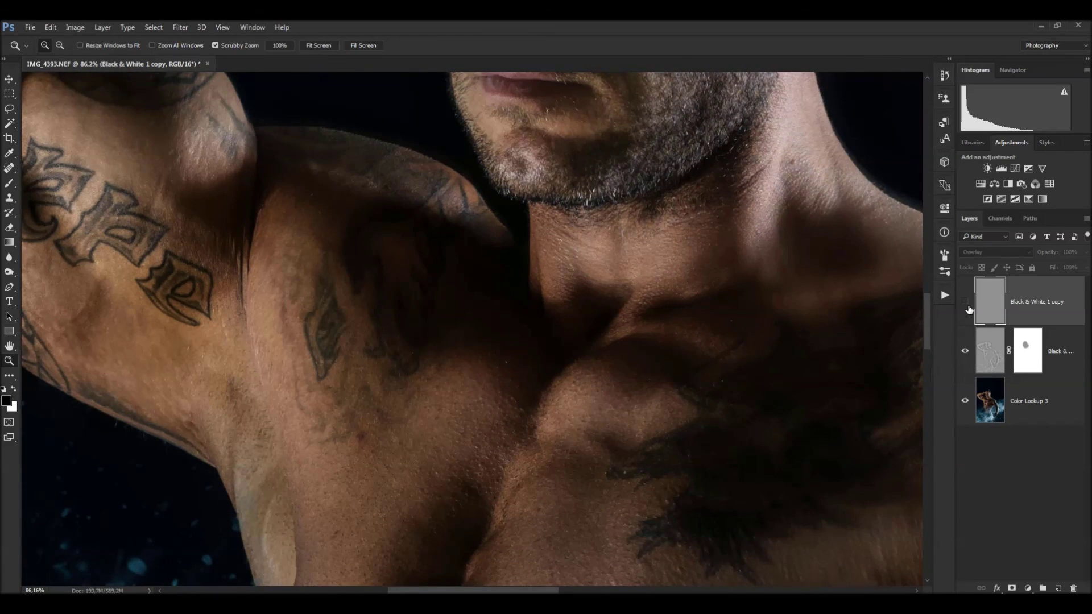
{"action": "left_click_drag", "start_coordinate": [702, 473], "coordinate": [527, 231]}
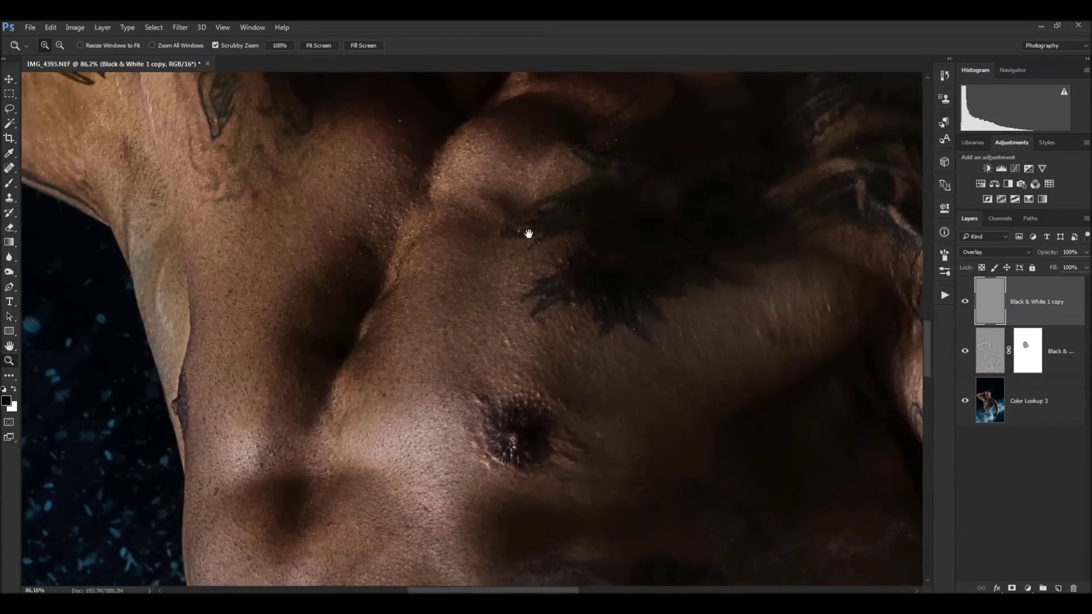
{"action": "left_click_drag", "start_coordinate": [558, 451], "coordinate": [571, 358]}
{"action": "mouse_move", "coordinate": [475, 499]}
{"action": "left_mouse_down"}
{"action": "mouse_move", "coordinate": [524, 402]}
{"action": "mouse_move", "coordinate": [654, 272]}
{"action": "mouse_move", "coordinate": [581, 321]}
{"action": "mouse_move", "coordinate": [499, 420]}
{"action": "left_mouse_up"}
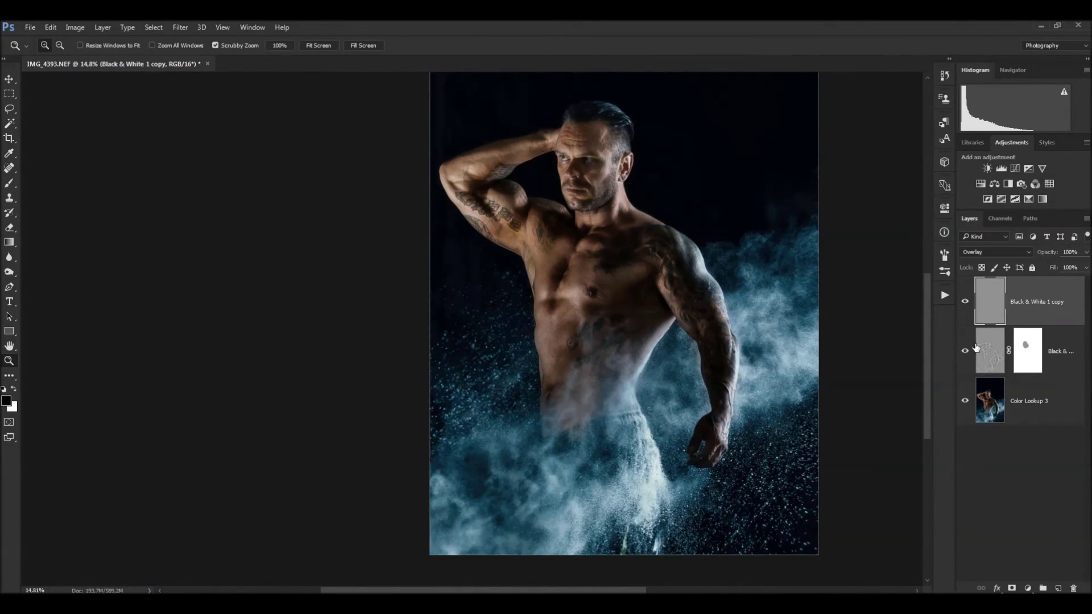
Select the Soft Light layer and toggle its visibility to compare.
{"action": "left_click", "coordinate": [976, 349]}
{"action": "left_click", "coordinate": [966, 354]}
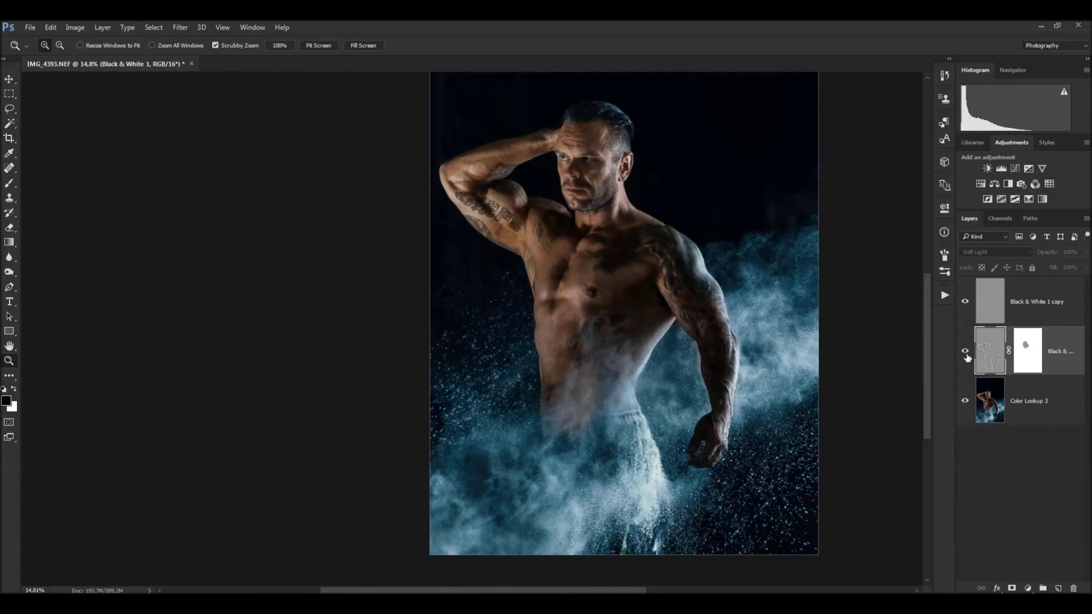
{"action": "left_click", "coordinate": [966, 354]}
{"action": "left_click", "coordinate": [966, 354]}
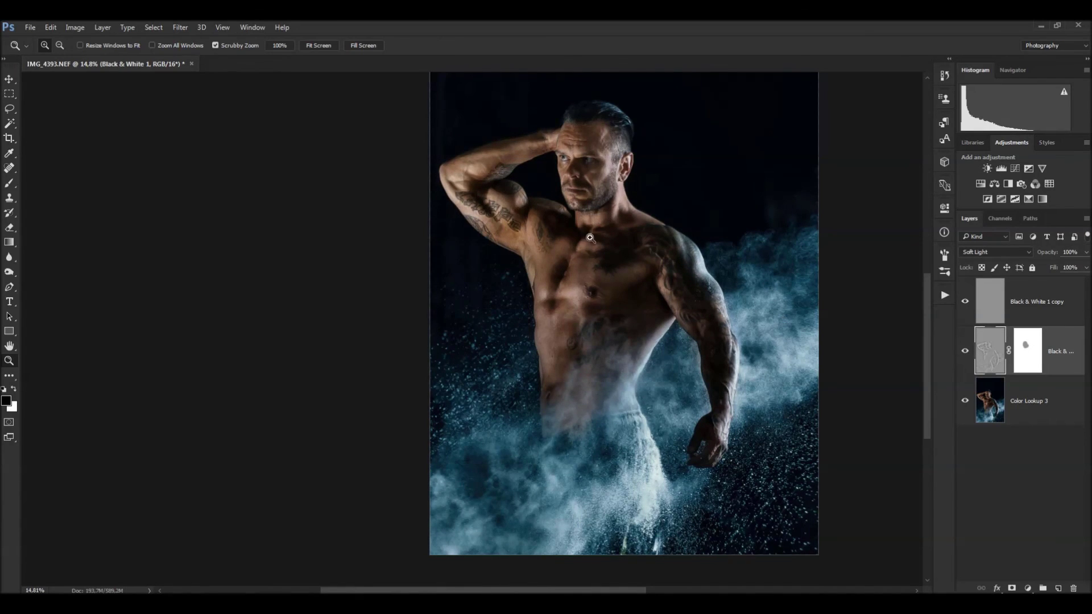
{"action": "left_click_drag", "start_coordinate": [715, 325], "coordinate": [658, 376]}
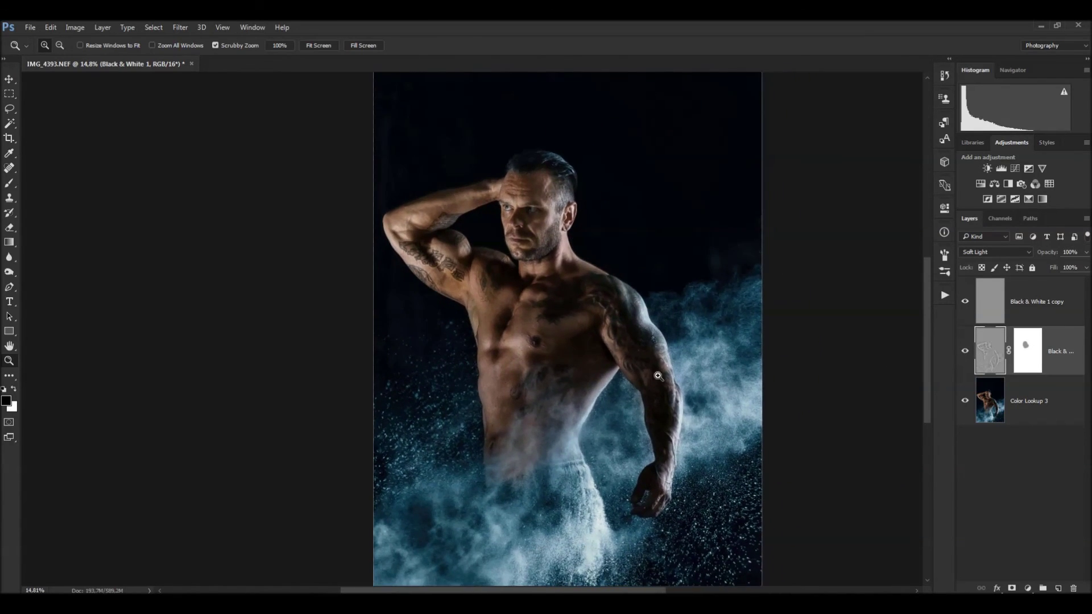
Reselect the Black & White 1 copy layer and select all three layers together.
{"action": "key", "text": "alt"}
{"action": "left_click", "coordinate": [1042, 302]}
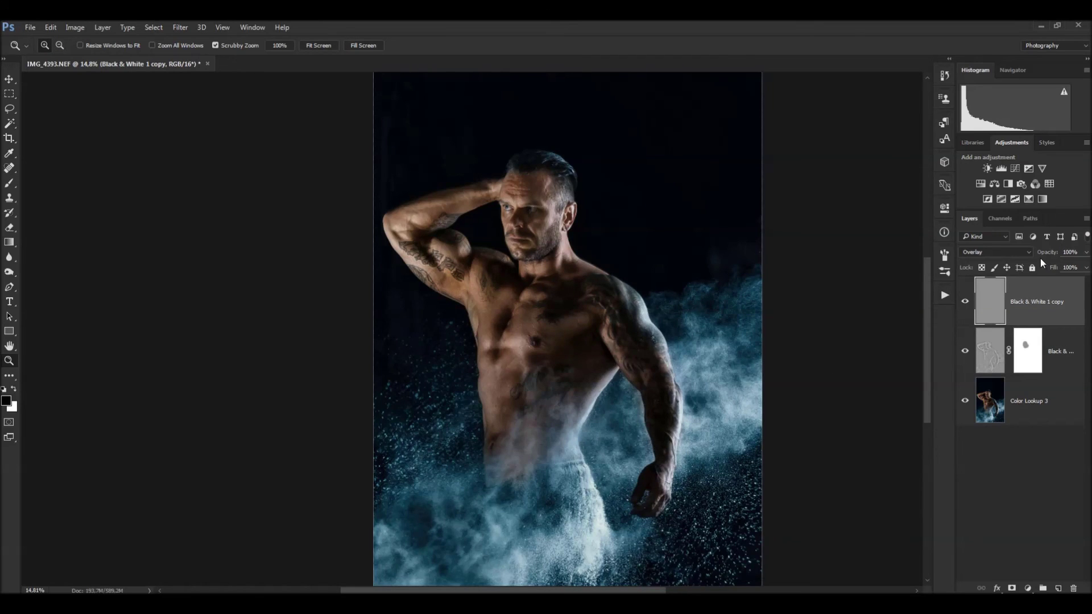
{"action": "mouse_move", "coordinate": [722, 233]}
{"action": "left_mouse_down"}
{"action": "mouse_move", "coordinate": [716, 356]}
{"action": "mouse_move", "coordinate": [757, 167]}
{"action": "mouse_move", "coordinate": [753, 195]}
{"action": "mouse_move", "coordinate": [760, 173]}
{"action": "mouse_move", "coordinate": [711, 212]}
{"action": "mouse_move", "coordinate": [717, 273]}
{"action": "mouse_move", "coordinate": [758, 227]}
{"action": "left_mouse_up"}
{"action": "left_click", "coordinate": [1073, 421], "text": "shift"}
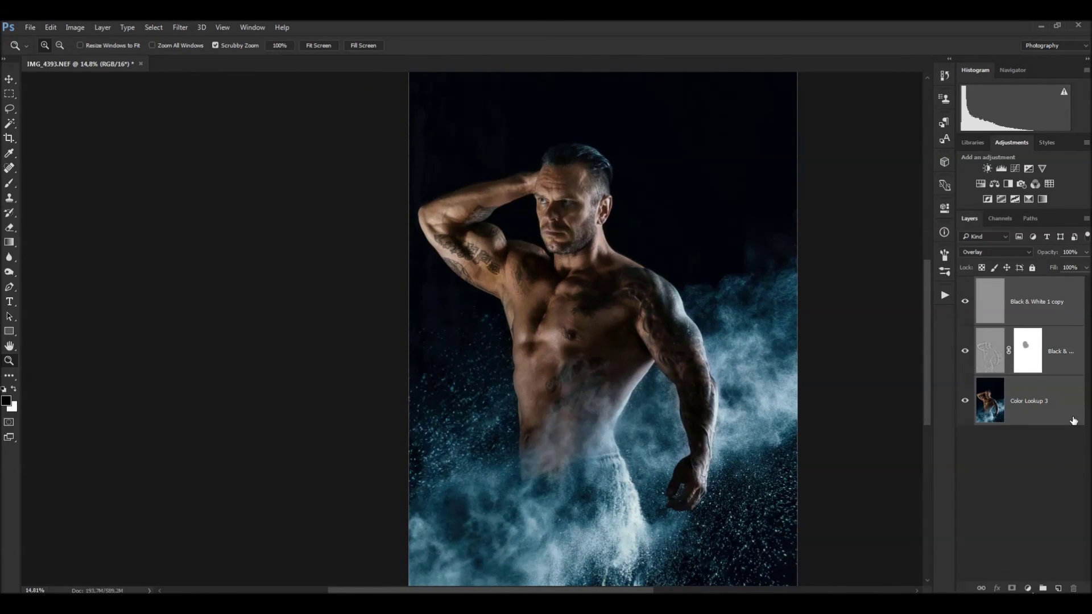
Merge the three layers, duplicate the result and slide the duplicate up.
{"action": "key", "text": "ctrl+e"}
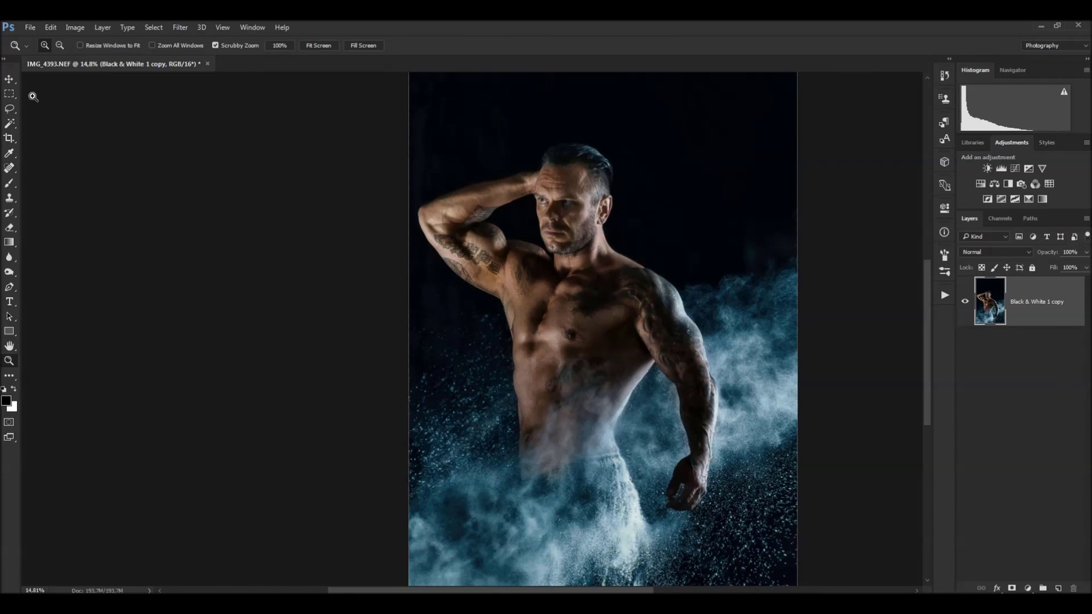
{"action": "left_click", "coordinate": [10, 80]}
{"action": "mouse_move", "coordinate": [1058, 317]}
{"action": "left_mouse_down"}
{"action": "mouse_move", "coordinate": [1082, 589]}
{"action": "mouse_move", "coordinate": [1058, 589]}
{"action": "left_mouse_up"}
{"action": "left_click_drag", "start_coordinate": [633, 383], "coordinate": [632, 279]}
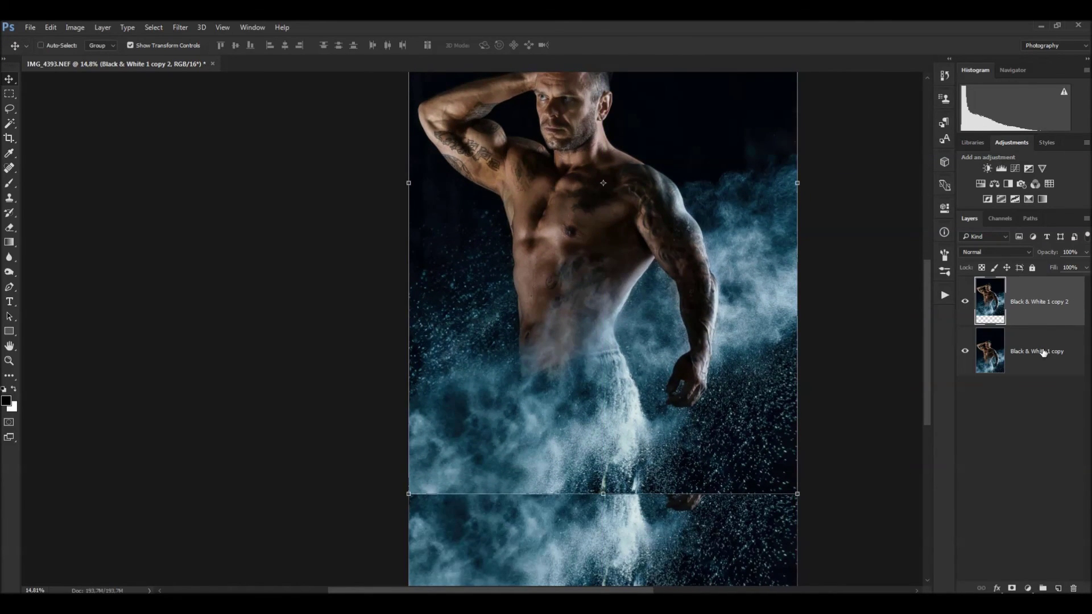
Paint smoke into a black mask by the right arm and shoulder, then discard it.
{"action": "left_click", "coordinate": [1011, 589], "text": "alt"}
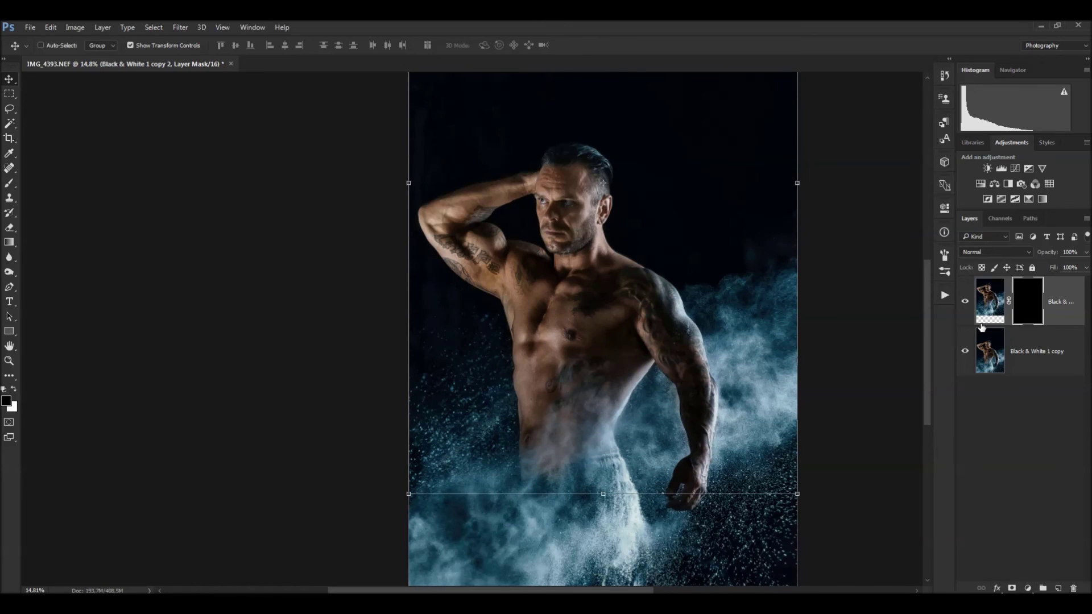
{"action": "left_click", "coordinate": [9, 183]}
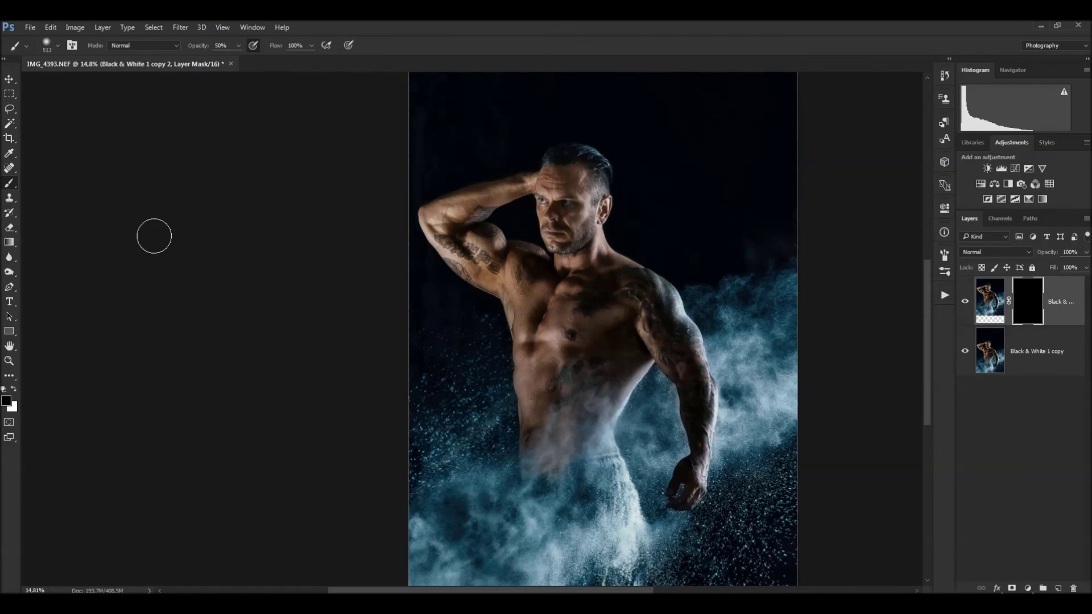
{"action": "key", "text": "x"}
{"action": "key", "text": "bracketright"}
{"action": "key", "text": "bracketright"}
{"action": "key", "text": "bracketright"}
{"action": "left_click_drag", "start_coordinate": [791, 241], "coordinate": [780, 202]}
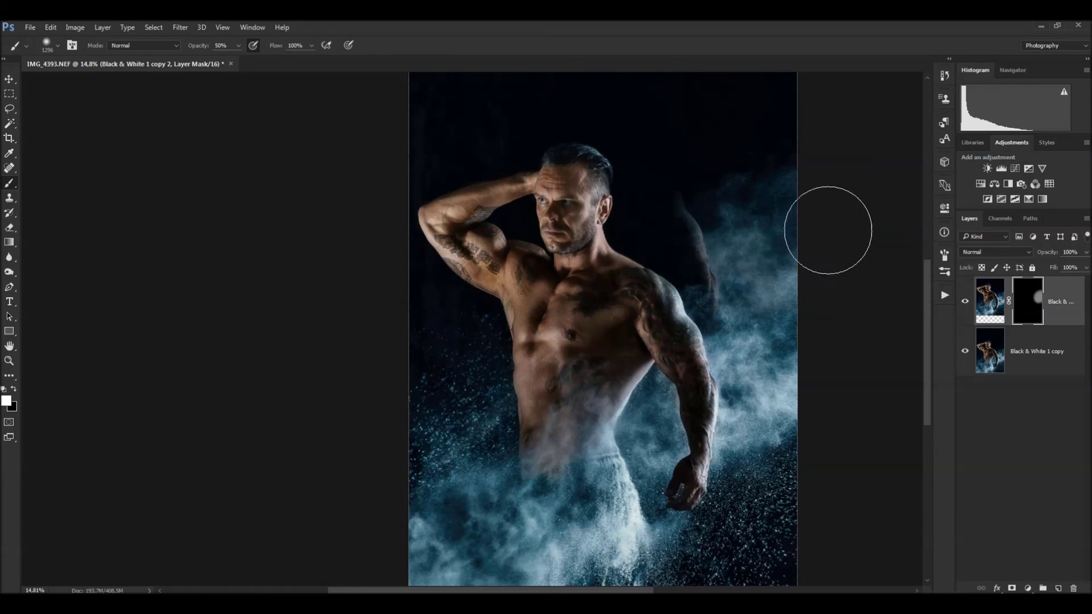
{"action": "key", "text": "ctrl+z"}
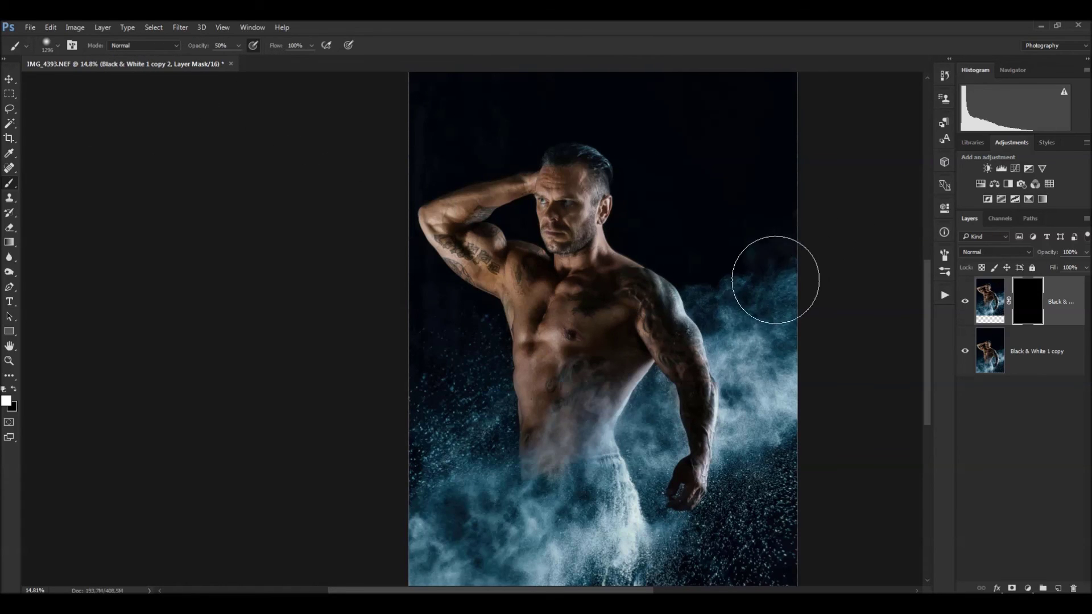
{"action": "left_click_drag", "start_coordinate": [775, 280], "coordinate": [692, 350]}
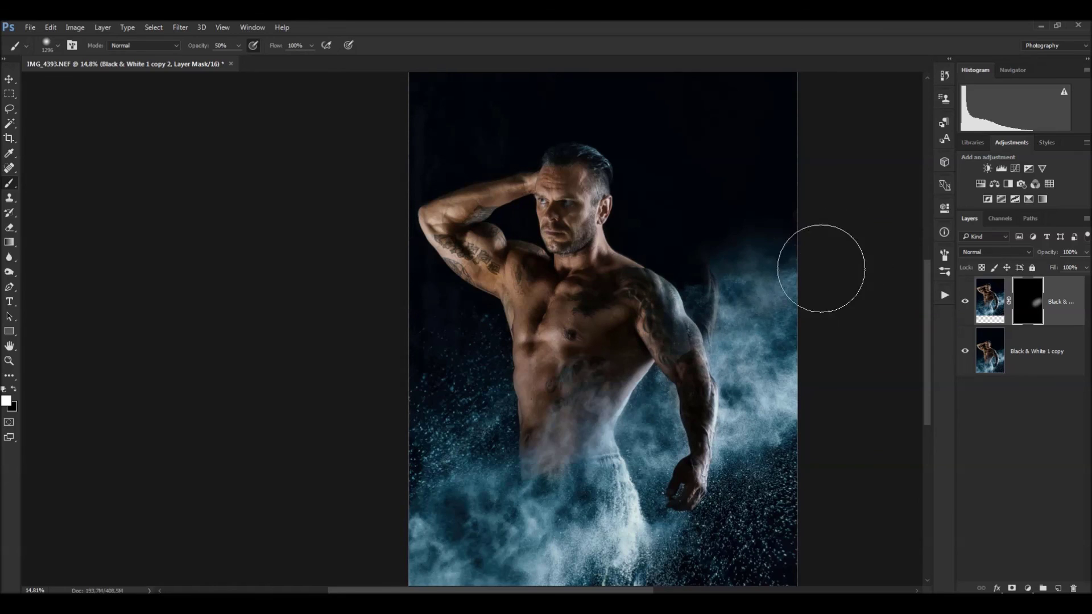
{"action": "left_click_drag", "start_coordinate": [825, 271], "coordinate": [745, 290]}
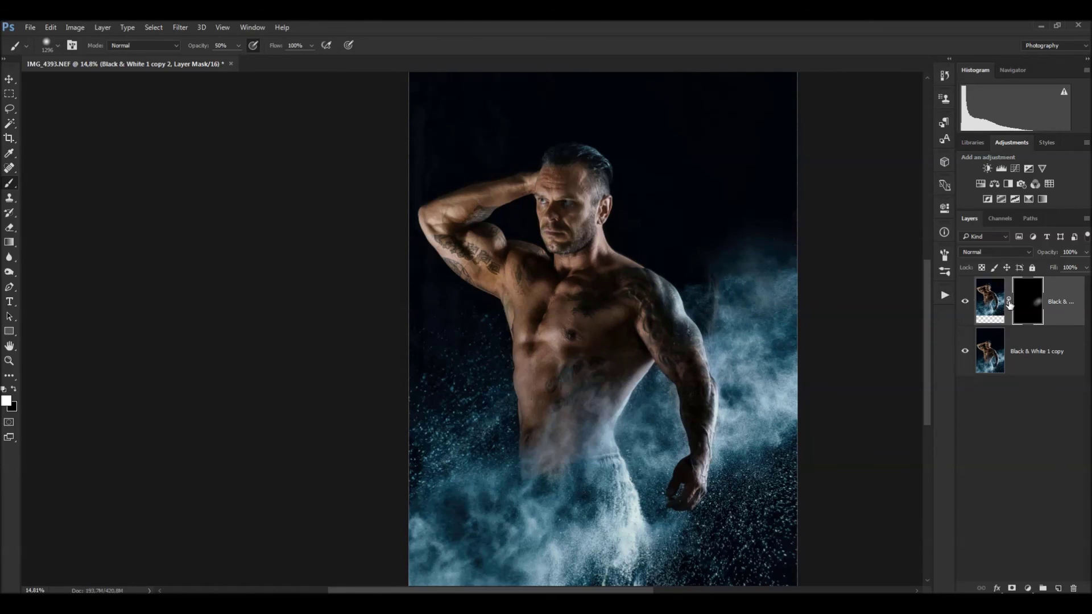
{"action": "left_click_drag", "start_coordinate": [1035, 309], "coordinate": [1074, 588]}
{"action": "left_click", "coordinate": [596, 243]}
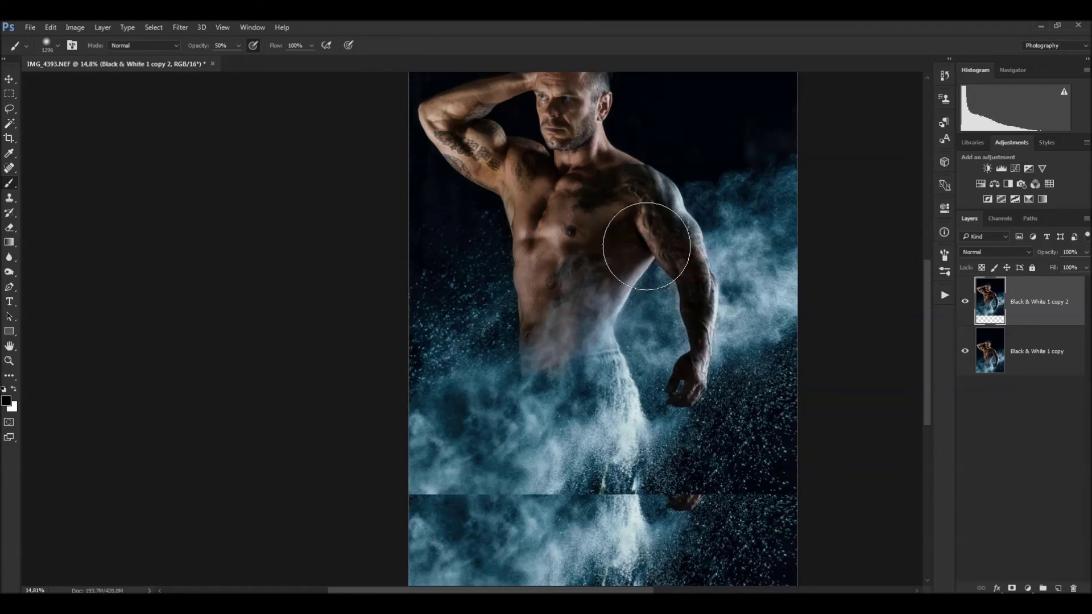
Enlarge the duplicate layer to about 122-129% and move it far upward.
{"action": "key", "text": "ctrl+t"}
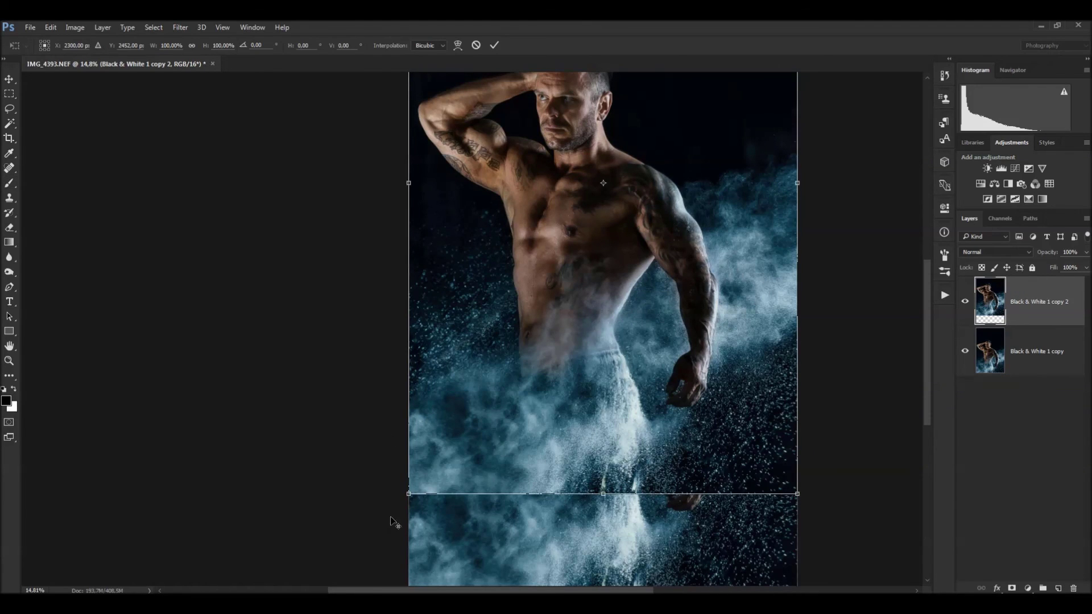
{"action": "left_click_drag", "start_coordinate": [409, 494], "coordinate": [333, 507]}
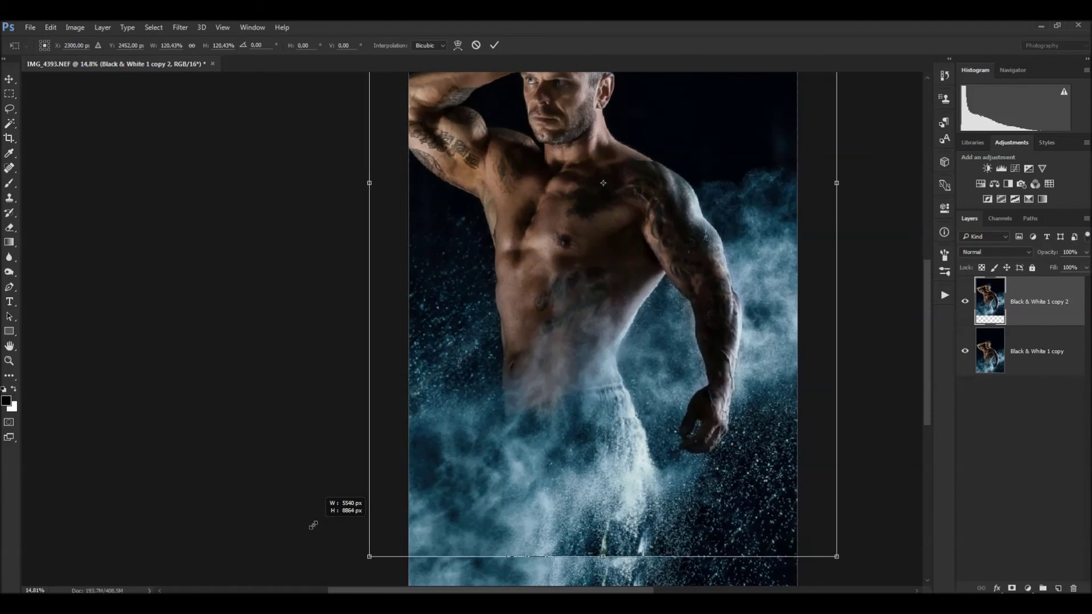
{"action": "left_click_drag", "start_coordinate": [511, 405], "coordinate": [465, 439]}
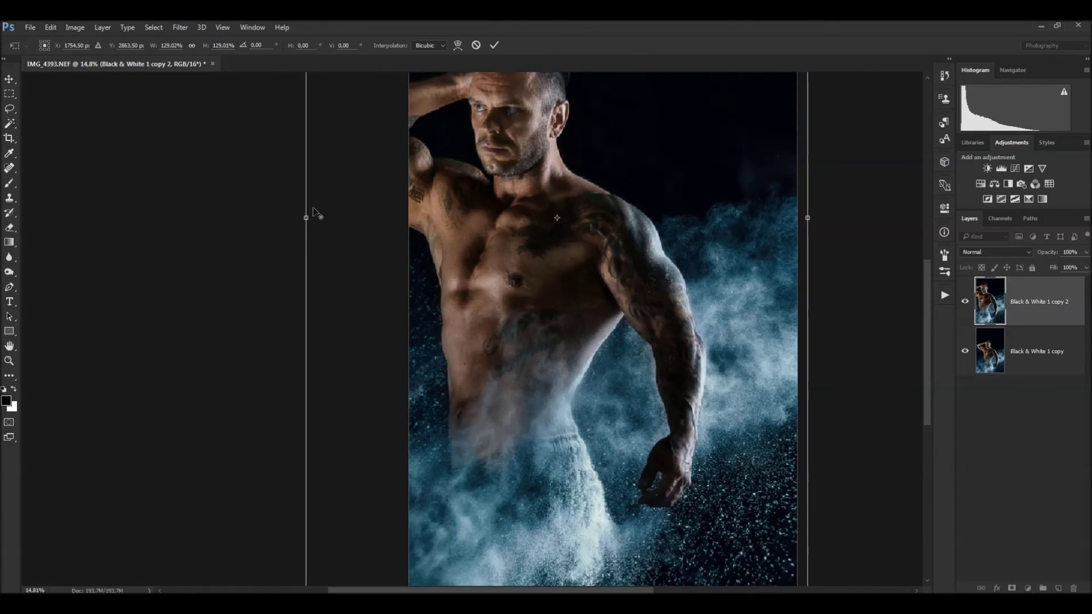
{"action": "left_click_drag", "start_coordinate": [307, 217], "coordinate": [287, 220]}
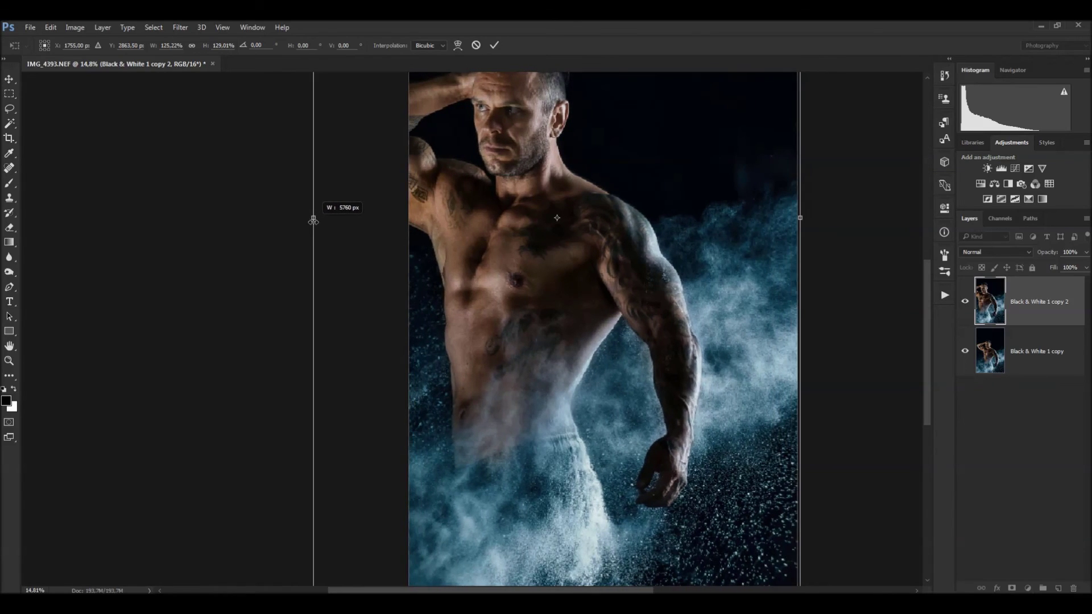
{"action": "left_click_drag", "start_coordinate": [287, 220], "coordinate": [318, 218]}
{"action": "mouse_move", "coordinate": [489, 230]}
{"action": "left_mouse_down"}
{"action": "mouse_move", "coordinate": [514, 203]}
{"action": "mouse_move", "coordinate": [507, 178]}
{"action": "left_mouse_up"}
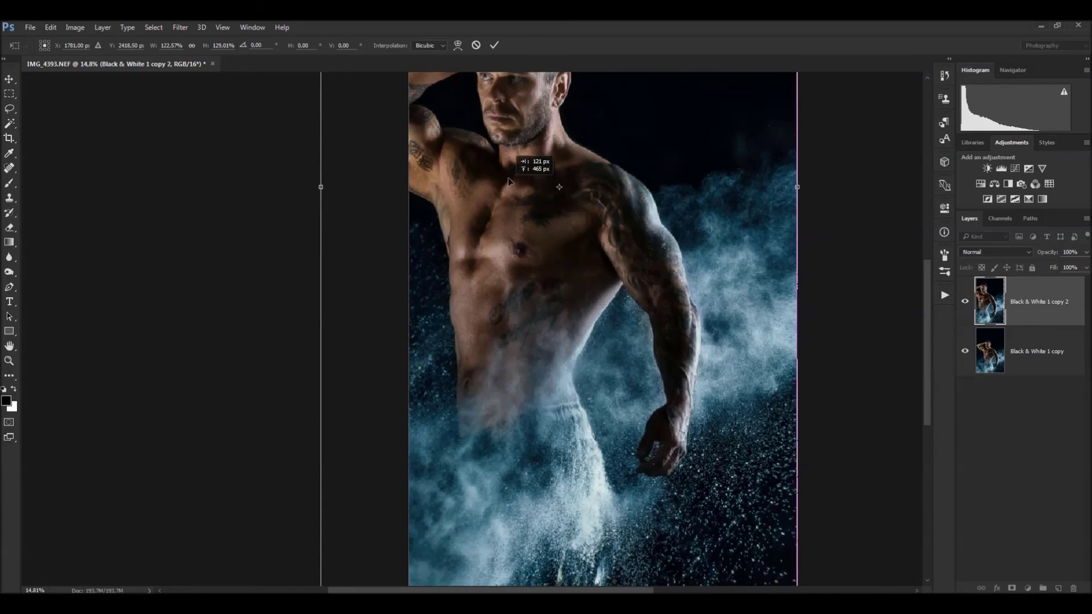
{"action": "mouse_move", "coordinate": [671, 445]}
{"action": "left_mouse_down"}
{"action": "mouse_move", "coordinate": [673, 295]}
{"action": "mouse_move", "coordinate": [664, 365]}
{"action": "left_mouse_up"}
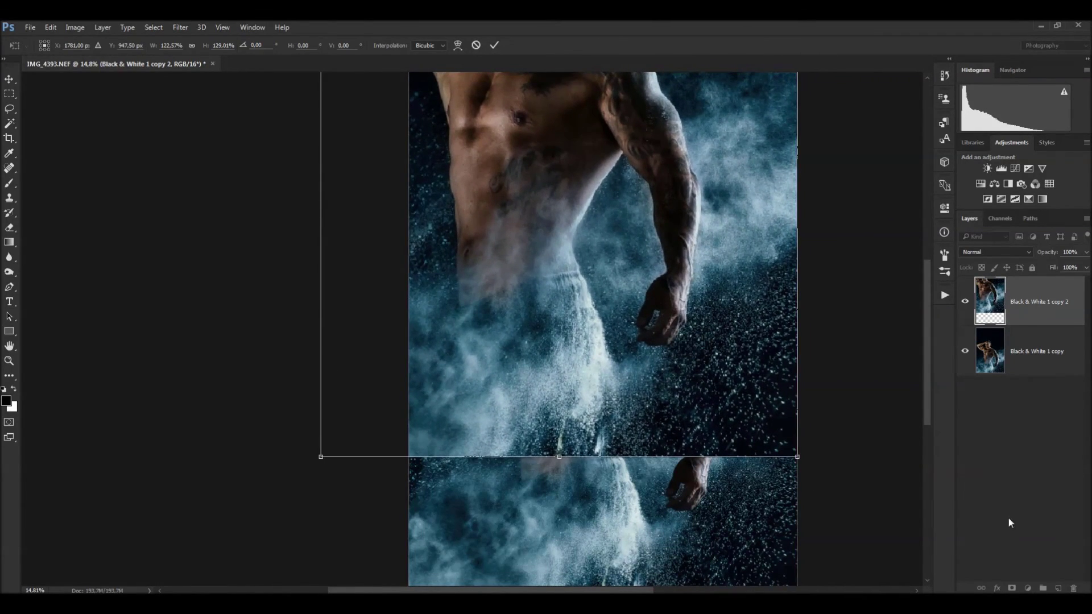
{"action": "left_click", "coordinate": [494, 44]}
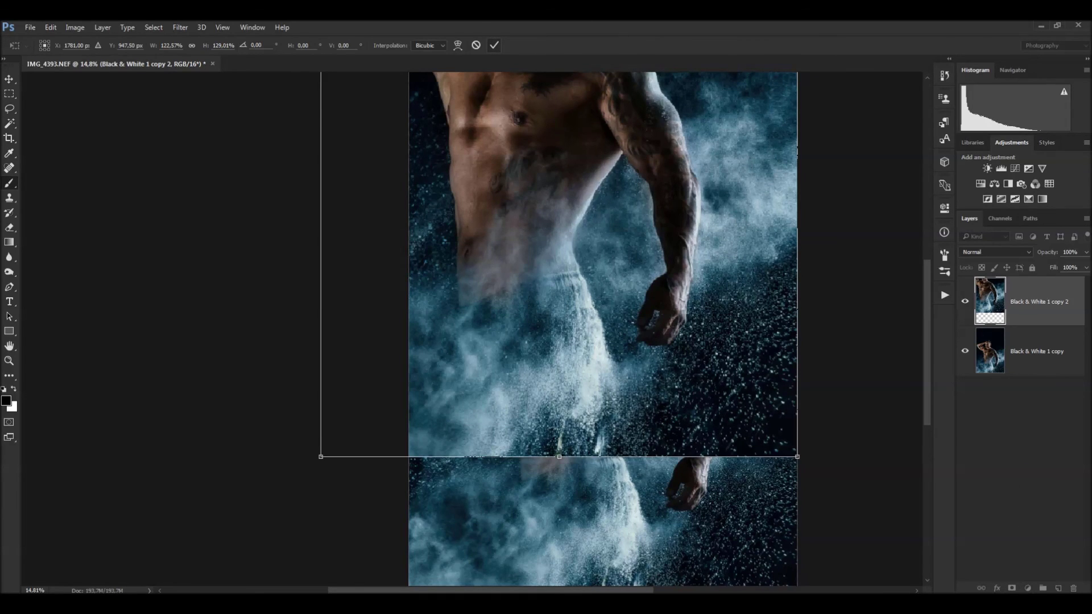
Add an inverted mask revealing smoke near the shoulder, then delete the masked duplicate.
{"action": "left_click", "coordinate": [1012, 589]}
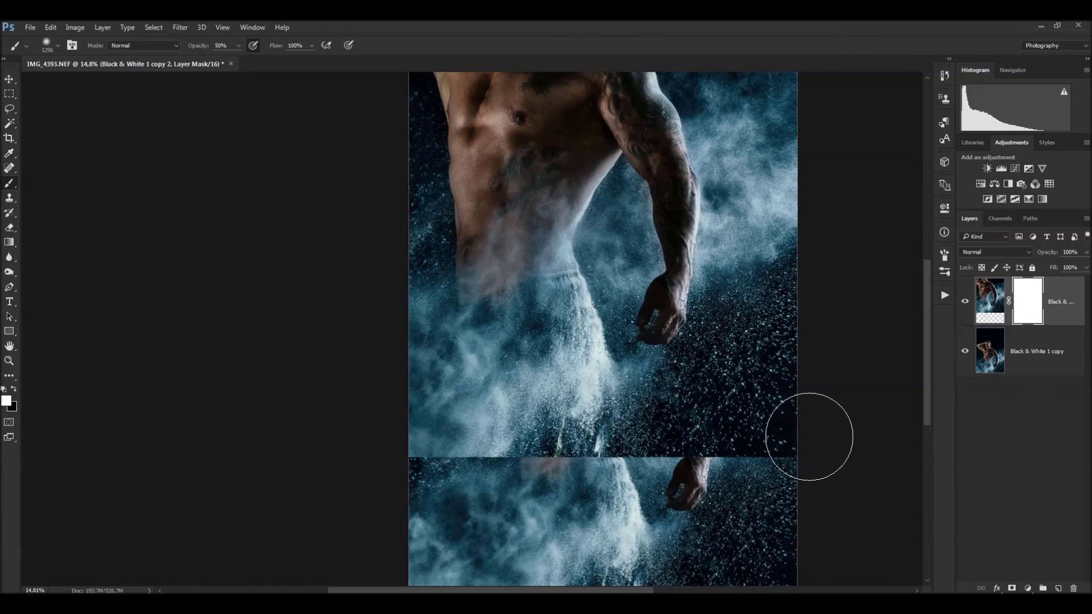
{"action": "left_click_drag", "start_coordinate": [812, 287], "coordinate": [780, 393]}
{"action": "key", "text": "ctrl+i"}
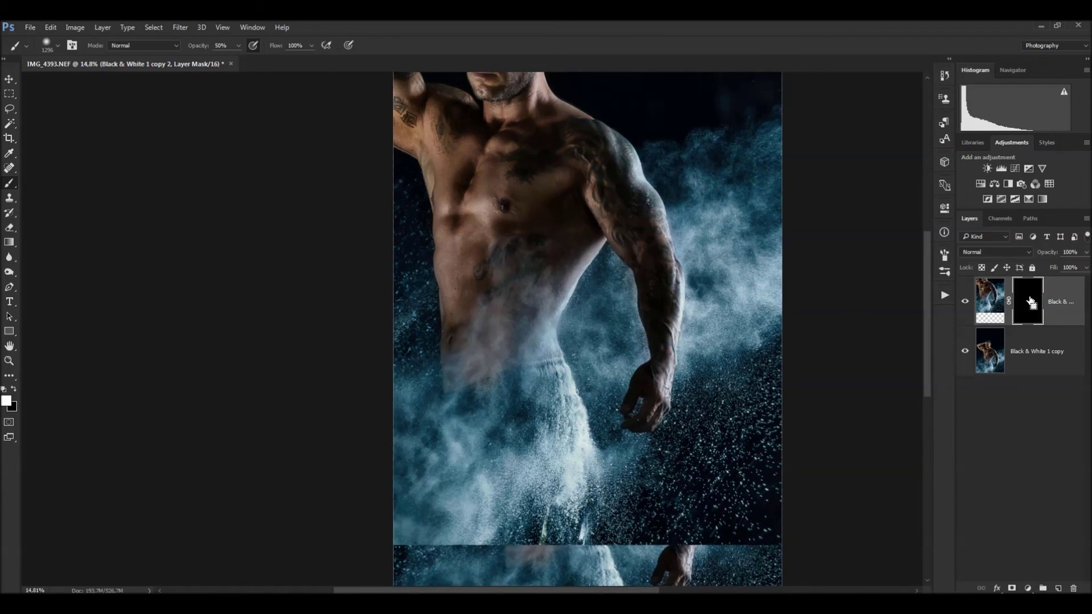
{"action": "mouse_move", "coordinate": [680, 346]}
{"action": "left_mouse_down"}
{"action": "mouse_move", "coordinate": [742, 289]}
{"action": "mouse_move", "coordinate": [639, 316]}
{"action": "mouse_move", "coordinate": [671, 212]}
{"action": "mouse_move", "coordinate": [780, 317]}
{"action": "left_mouse_up"}
{"action": "mouse_move", "coordinate": [660, 413]}
{"action": "left_mouse_down"}
{"action": "mouse_move", "coordinate": [707, 299]}
{"action": "mouse_move", "coordinate": [585, 214]}
{"action": "left_mouse_up"}
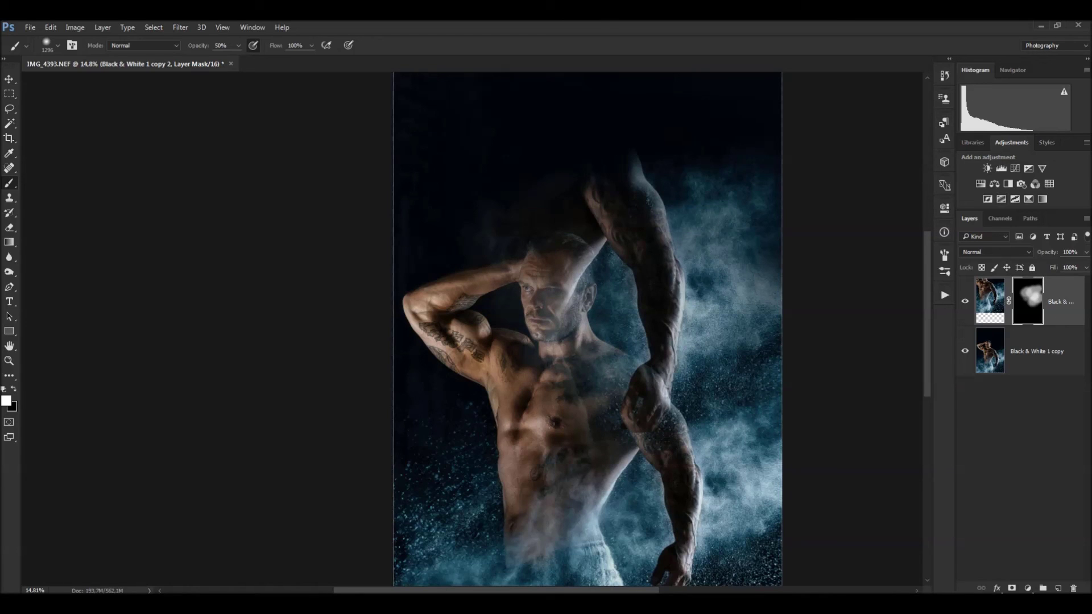
{"action": "left_click", "coordinate": [1078, 587]}
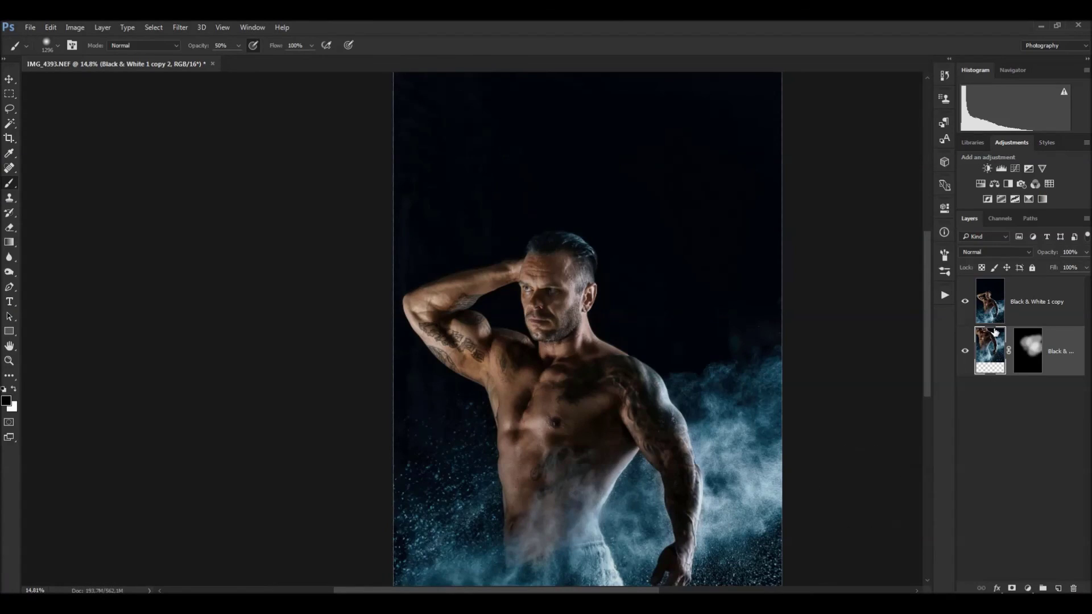
{"action": "left_click_drag", "start_coordinate": [1056, 329], "coordinate": [1074, 588]}
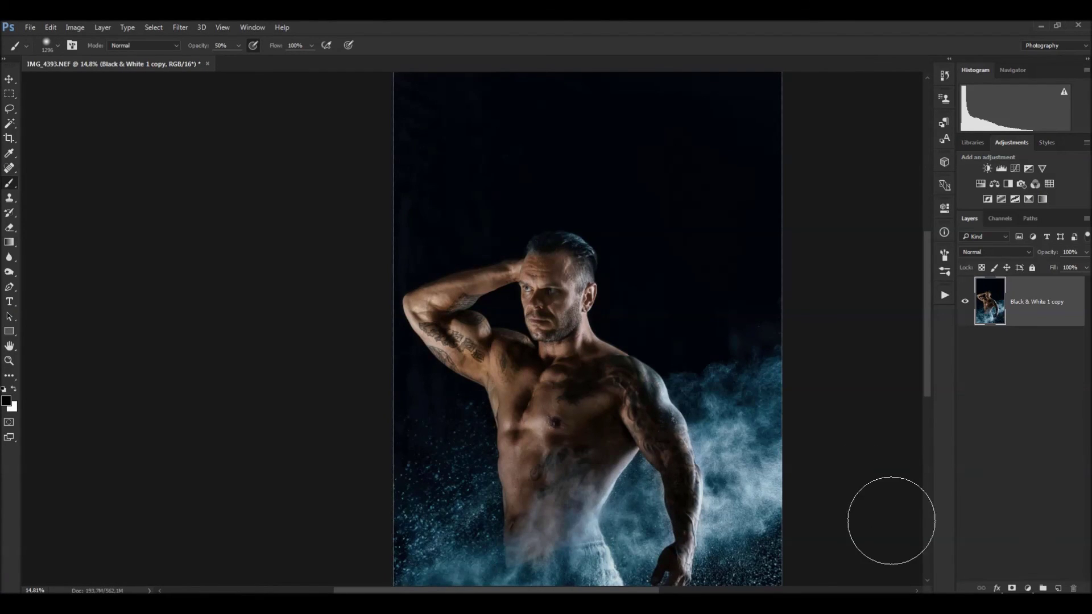
Try enlarging the photo to about 113% and shifting it up-right, then cancel.
{"action": "left_click_drag", "start_coordinate": [592, 365], "coordinate": [583, 326]}
{"action": "scroll", "coordinate": [583, 321], "scroll_direction": "down", "scroll_amount": 2}
{"action": "scroll", "coordinate": [585, 317], "scroll_direction": "down", "scroll_amount": 2}
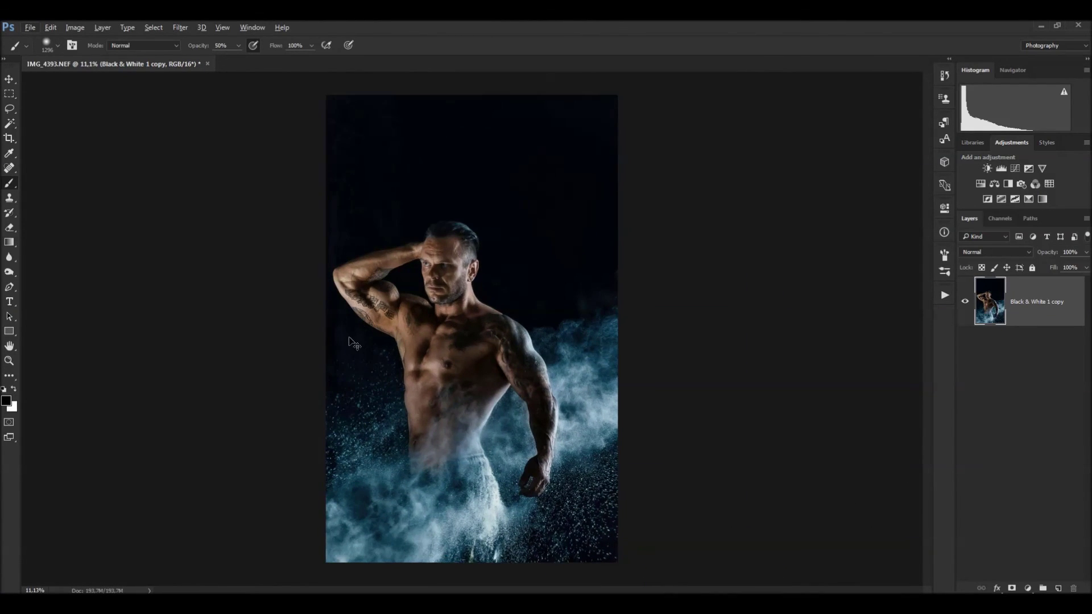
{"action": "key", "text": "ctrl+t"}
{"action": "scroll", "coordinate": [468, 294], "scroll_direction": "down", "scroll_amount": 1}
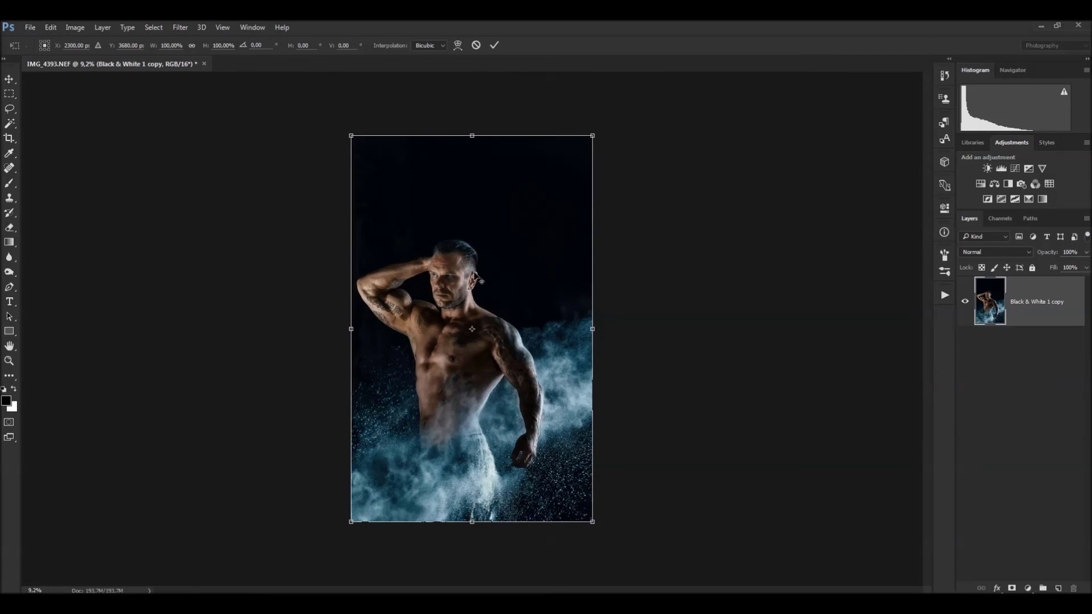
{"action": "left_click_drag", "start_coordinate": [591, 133], "coordinate": [614, 111]}
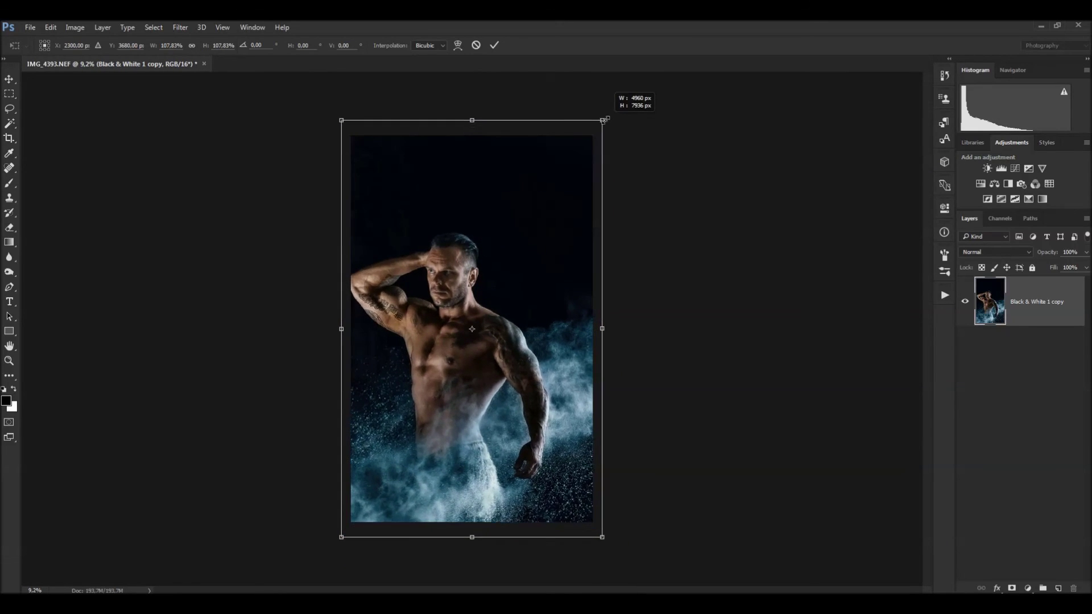
{"action": "left_click_drag", "start_coordinate": [469, 255], "coordinate": [488, 234]}
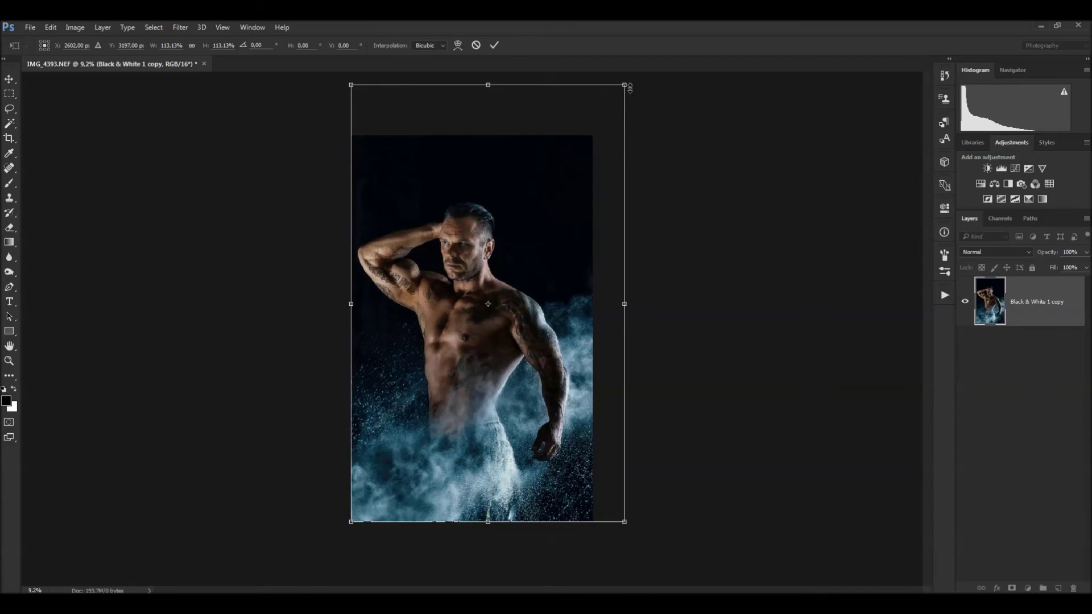
{"action": "left_click_drag", "start_coordinate": [629, 88], "coordinate": [631, 82]}
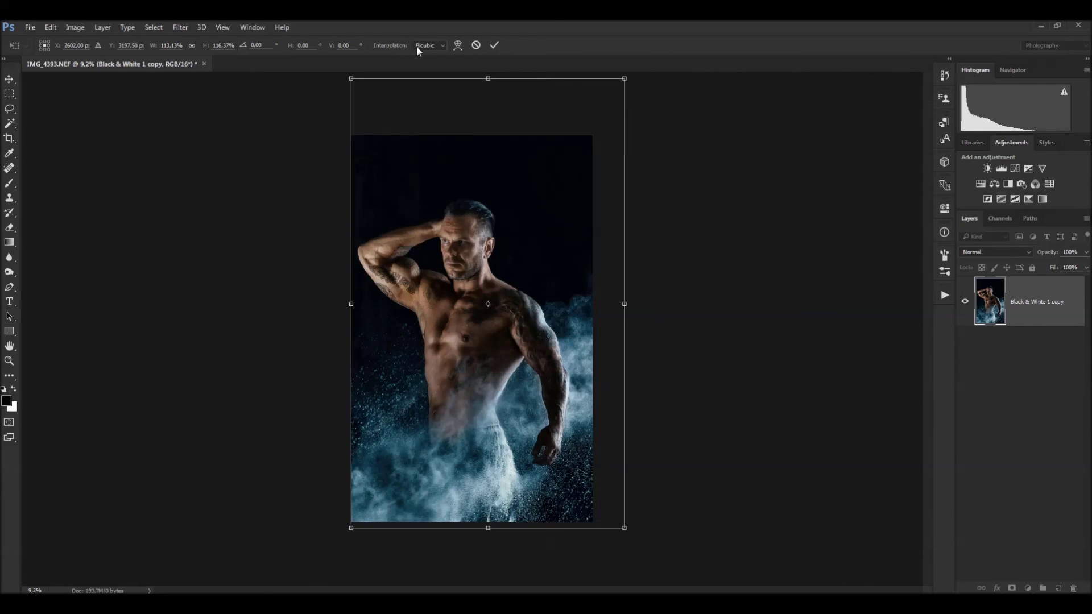
{"action": "left_click", "coordinate": [477, 45]}
Enlarge the photo to about 123% and move it right and up.
{"action": "key", "text": "ctrl+t"}
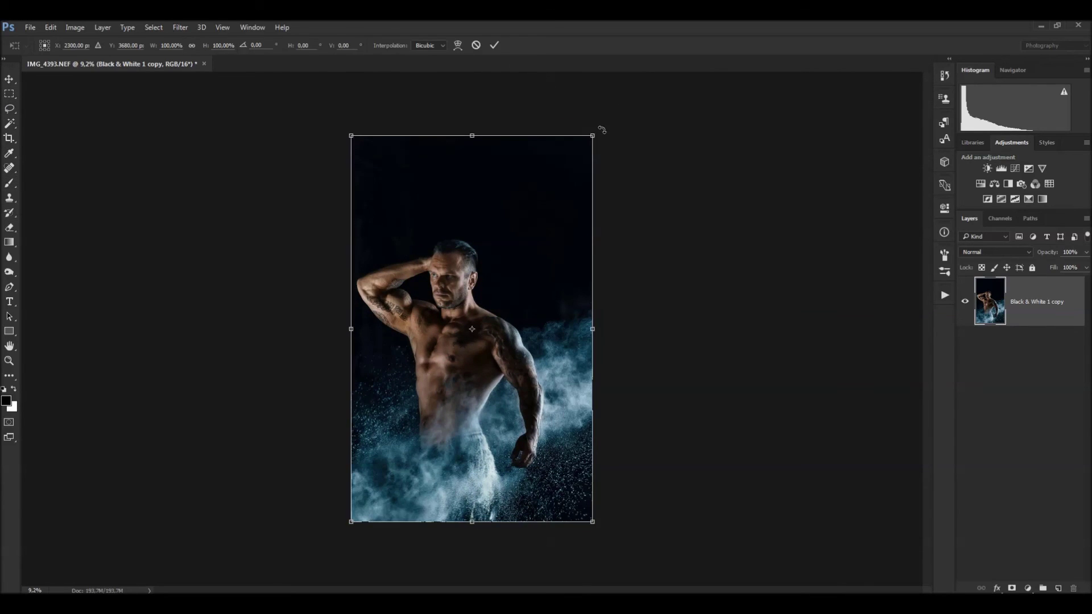
{"action": "left_click_drag", "start_coordinate": [593, 134], "coordinate": [643, 101]}
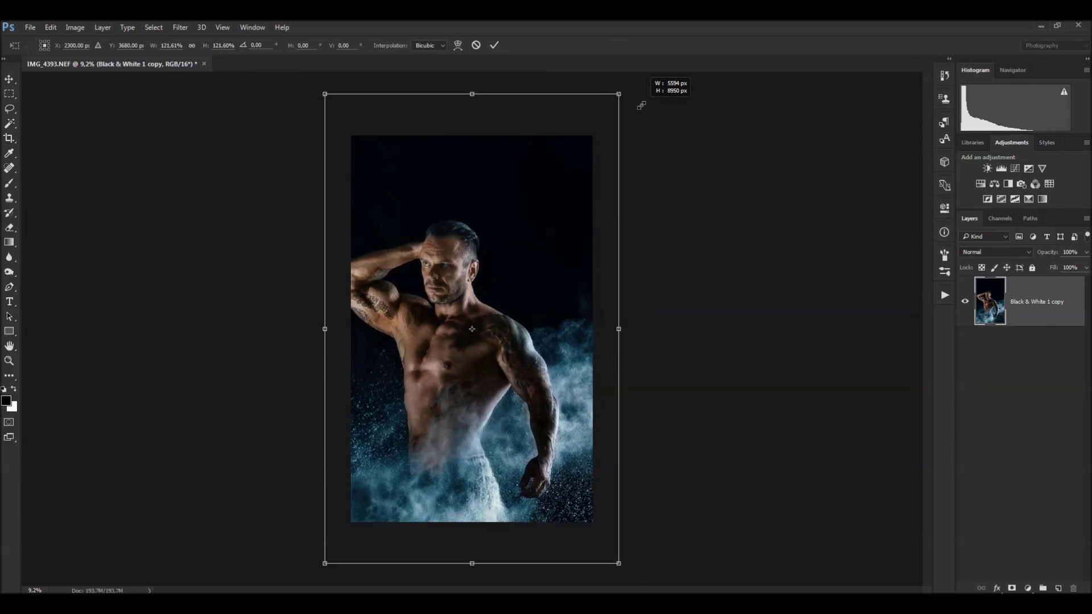
{"action": "left_click_drag", "start_coordinate": [500, 235], "coordinate": [529, 195]}
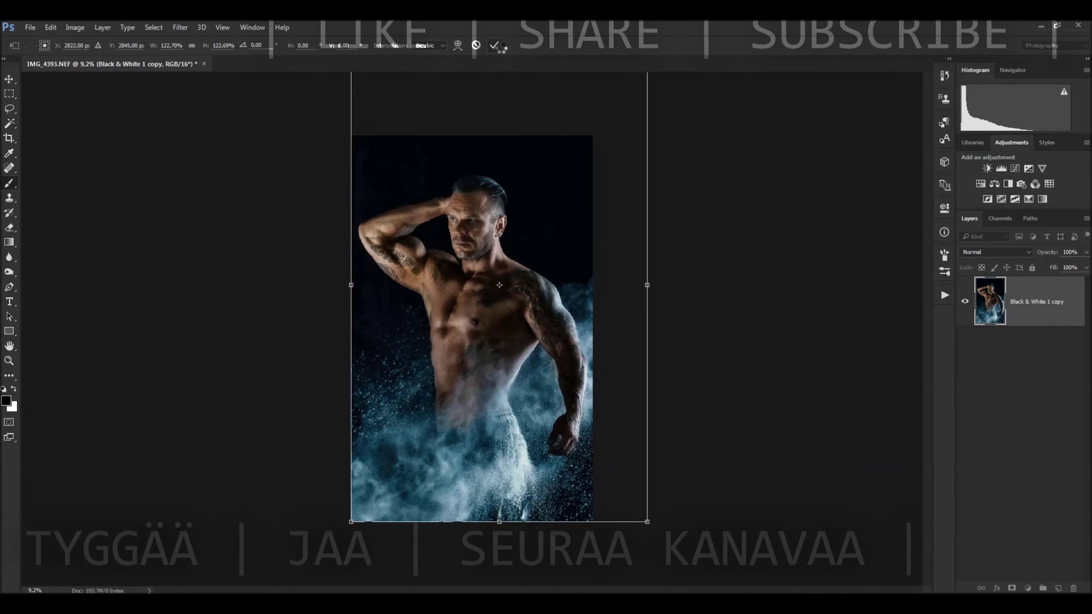
Commit the roughly 123% transform on the Black & White 1 copy layer and review it.
{"action": "left_click", "coordinate": [498, 46]}
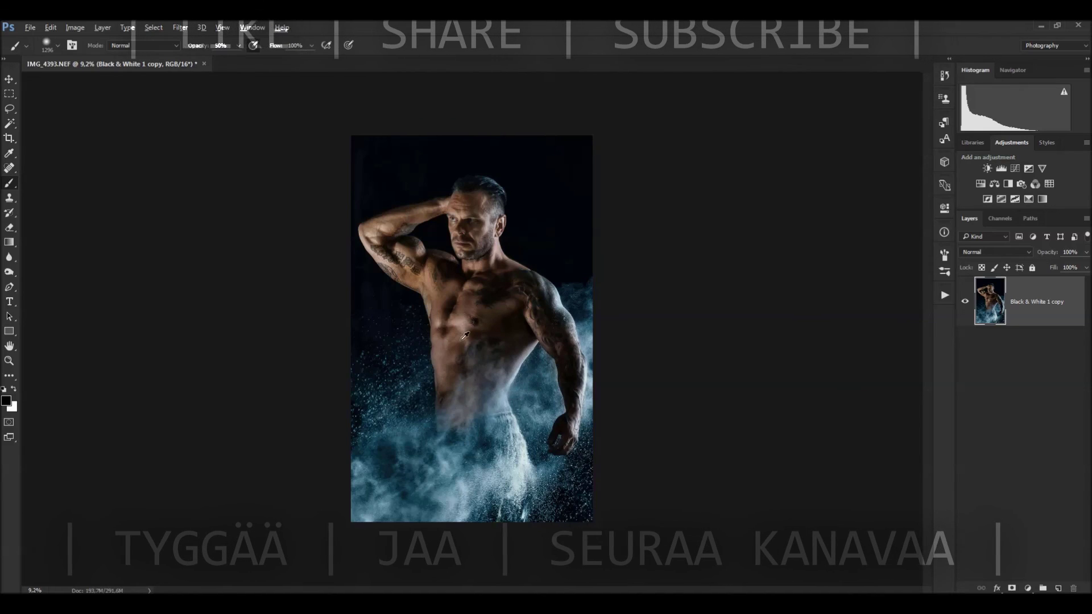
{"action": "scroll", "coordinate": [454, 298], "scroll_direction": "up", "scroll_amount": 3}
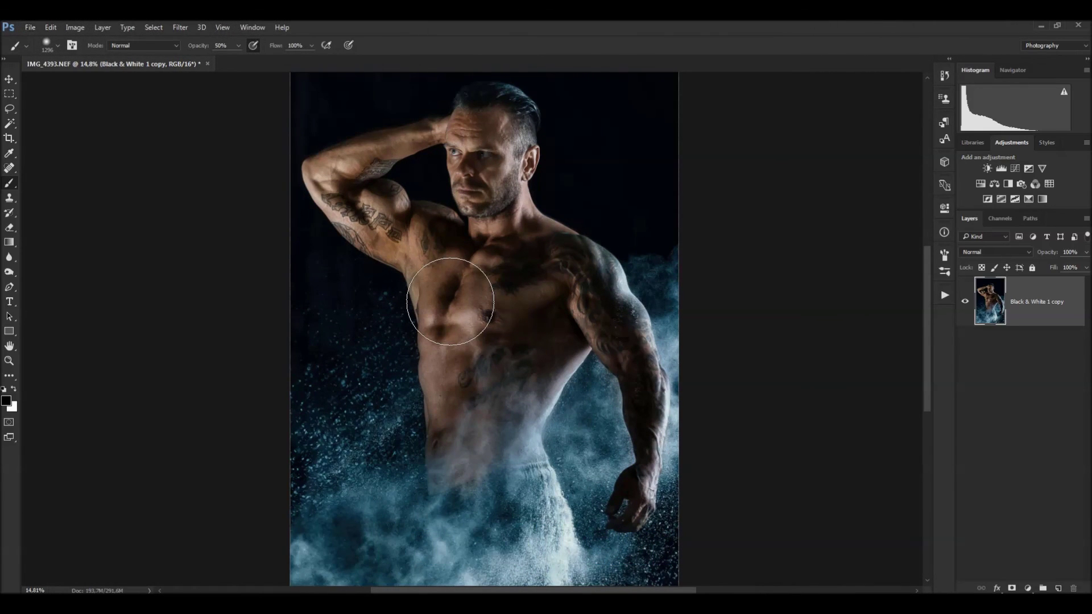
{"action": "scroll", "coordinate": [463, 268], "scroll_direction": "down", "scroll_amount": 1}
{"action": "scroll", "coordinate": [463, 268], "scroll_direction": "down", "scroll_amount": 1}
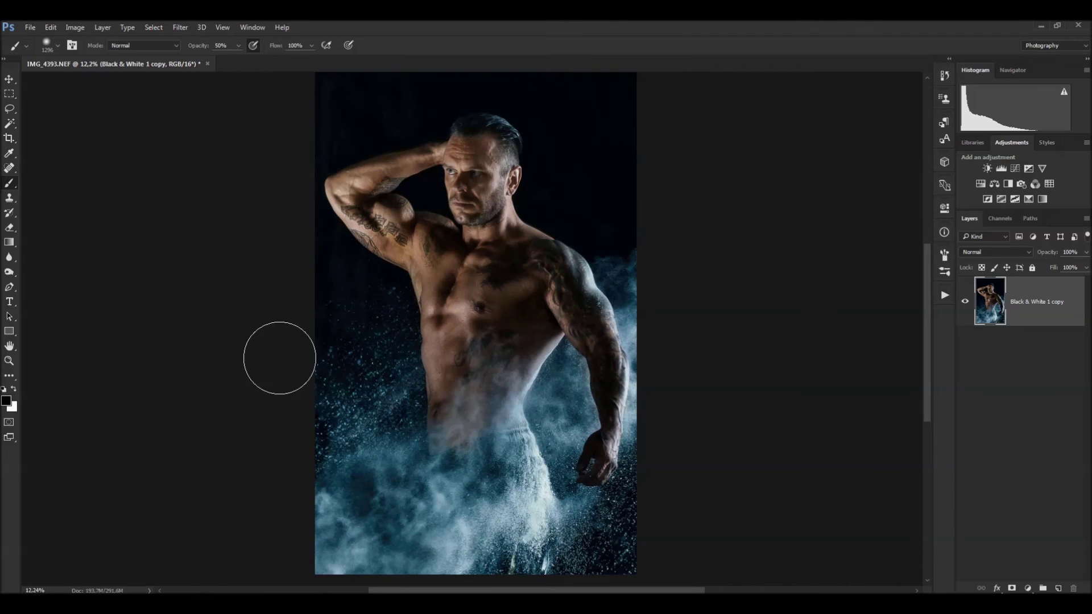
{"action": "left_click_drag", "start_coordinate": [519, 240], "coordinate": [518, 256]}
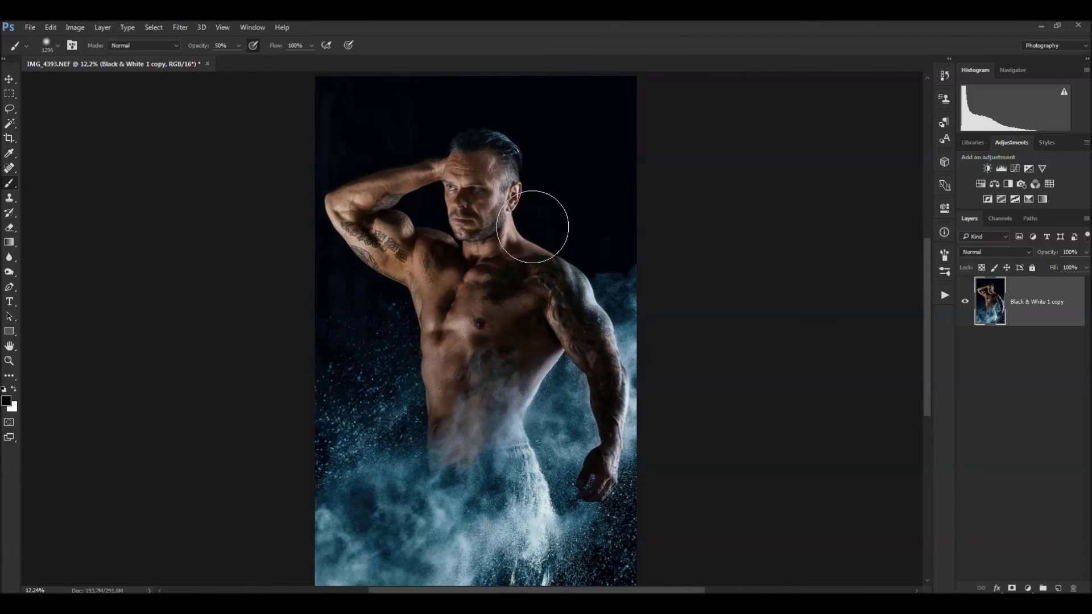